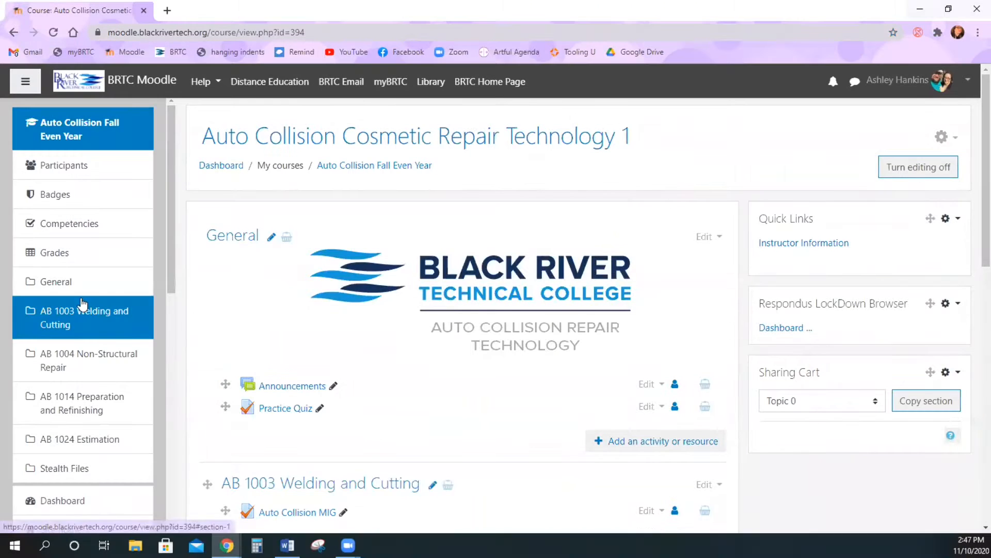
# Open the course's content bank and start adding a new Interactive Video
pyautogui.scroll(-5, 82, 308)
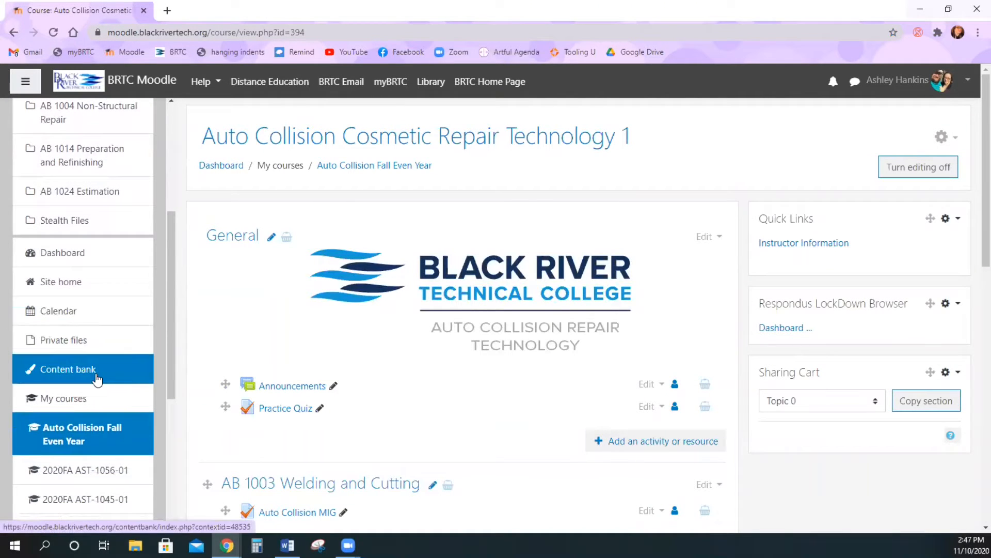
pyautogui.click(96, 379)
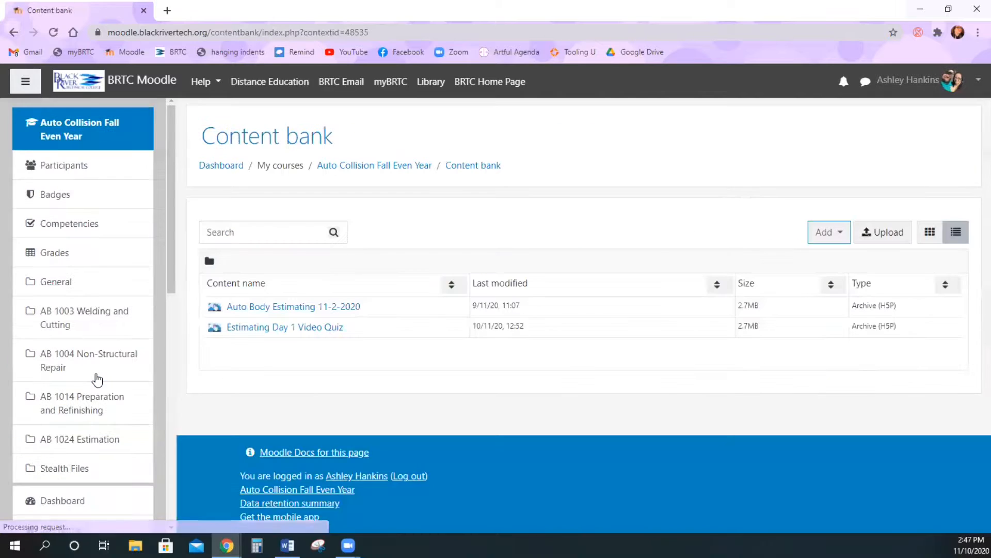
pyautogui.click(834, 234)
pyautogui.moveTo(847, 266); pyautogui.dragTo(845, 318)
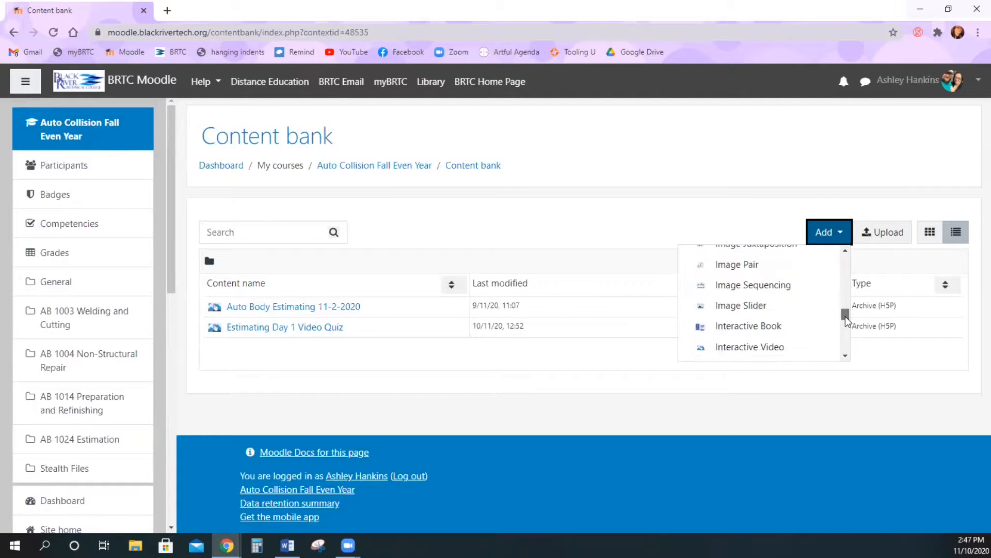
pyautogui.click(809, 352)
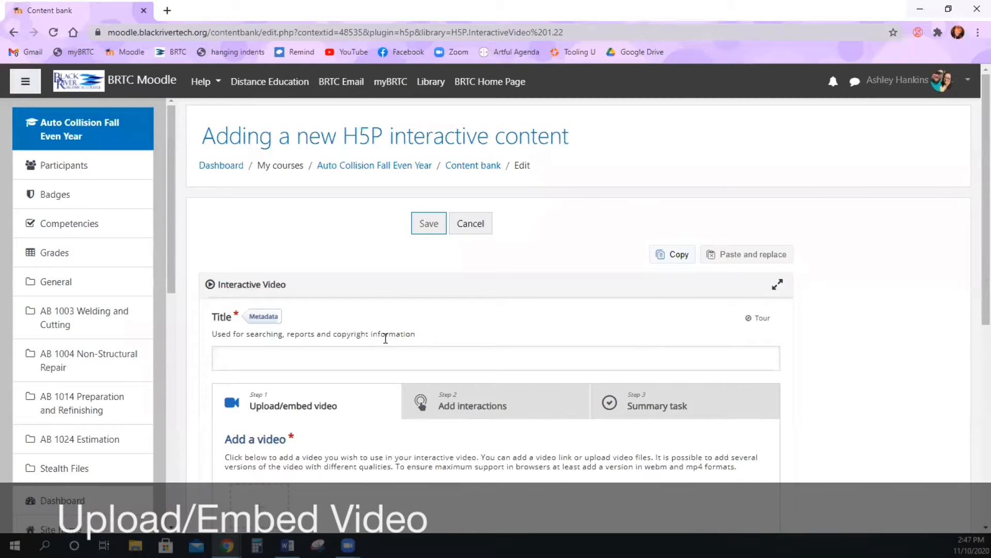
pyautogui.scroll(-3, 386, 310)
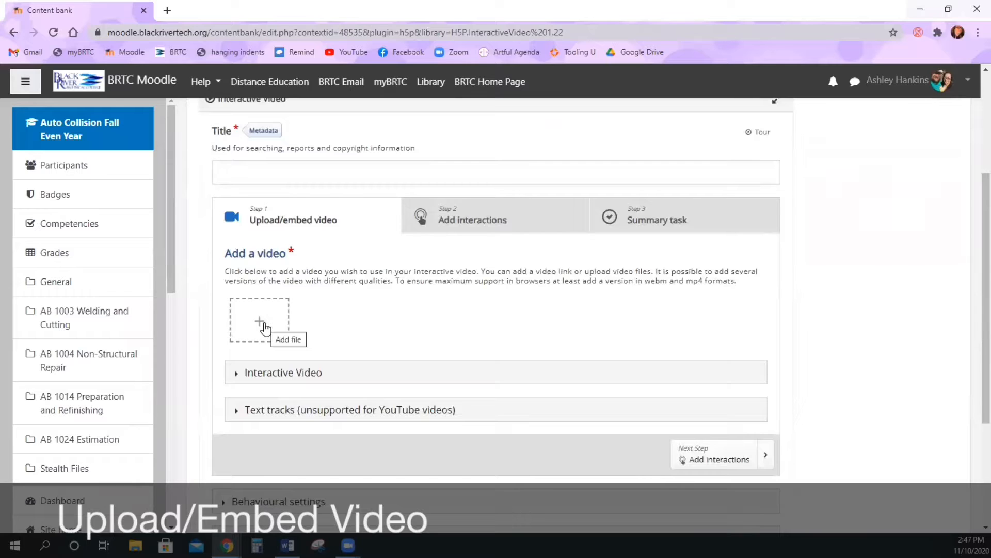
pyautogui.click(264, 326)
pyautogui.click(493, 366)
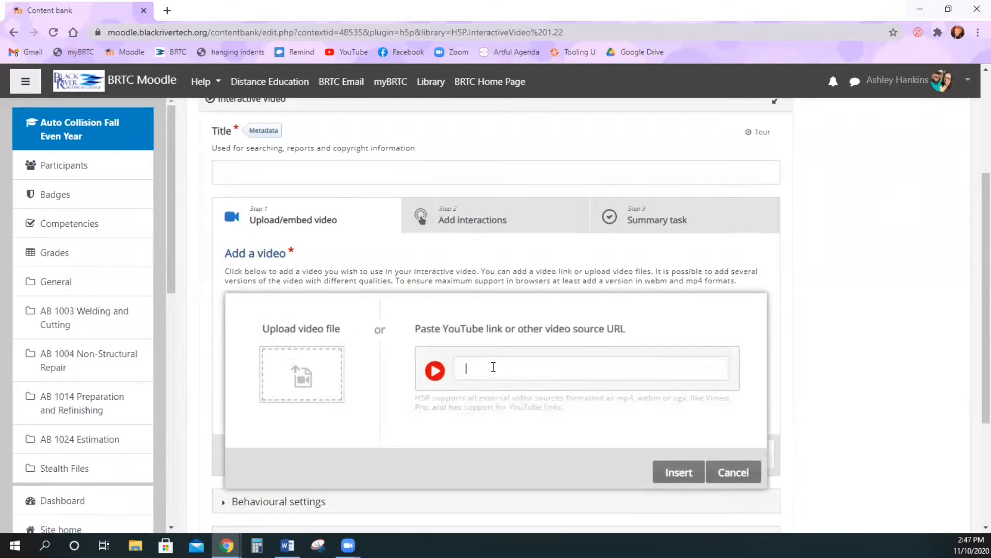
pyautogui.rightClick(493, 368)
pyautogui.click(539, 253)
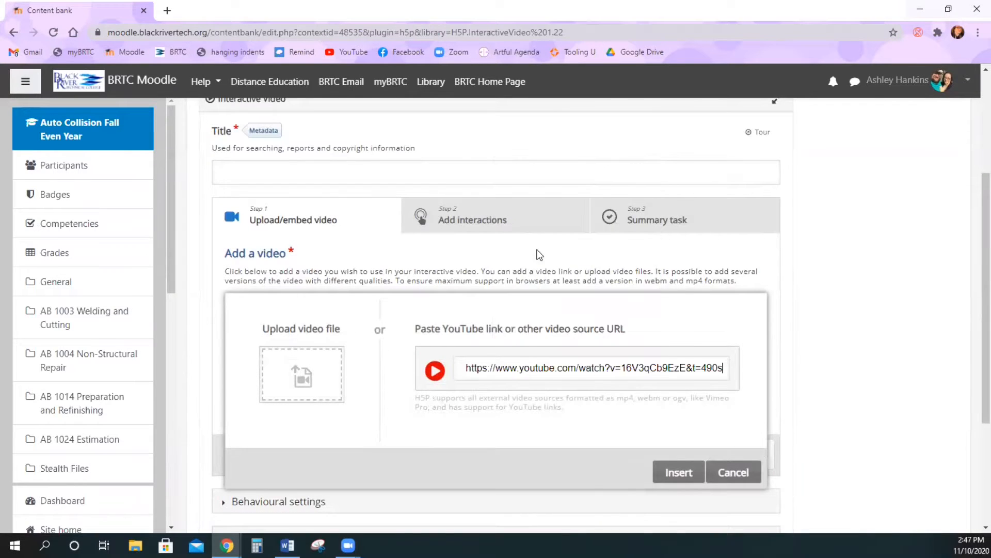
pyautogui.click(672, 472)
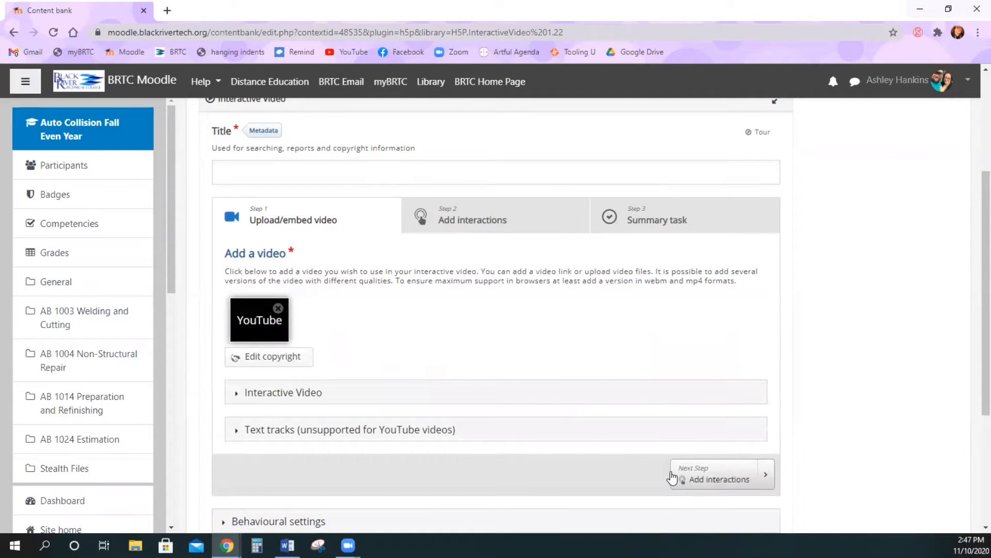
# Expand the Interactive Video settings and enter "Estimating Video Quiz 1" as the content's main title
pyautogui.click(405, 396)
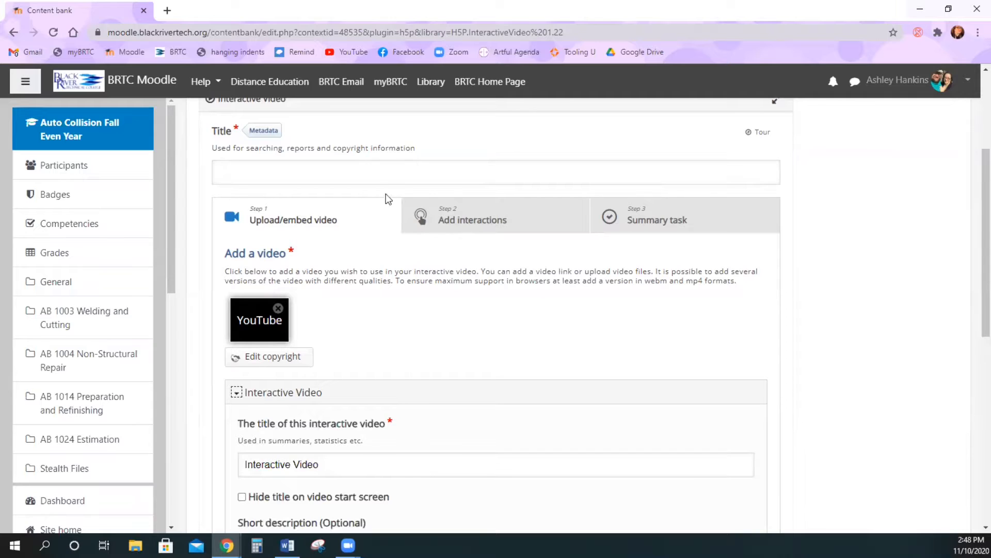
pyautogui.click(386, 176)
pyautogui.write('Estimating')
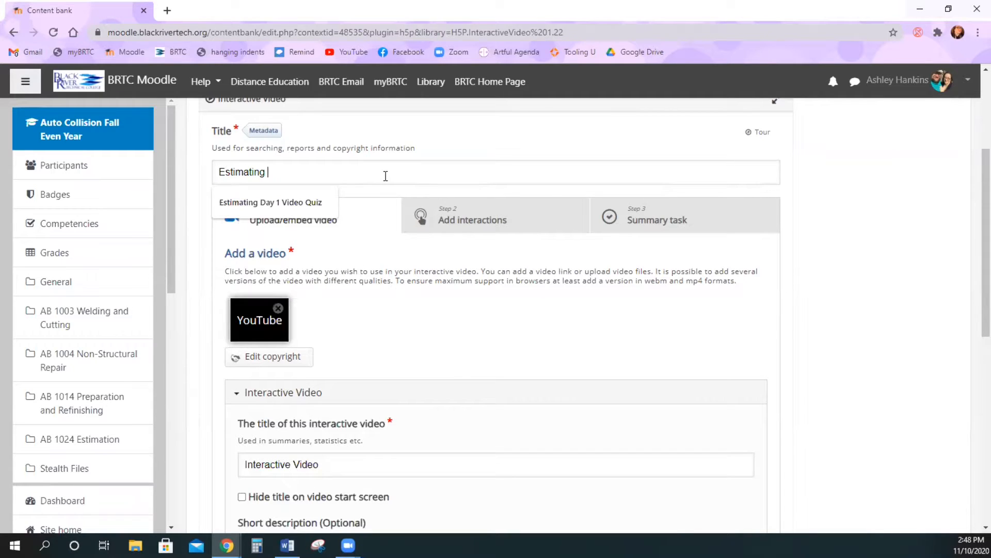
pyautogui.write(' Quiz')
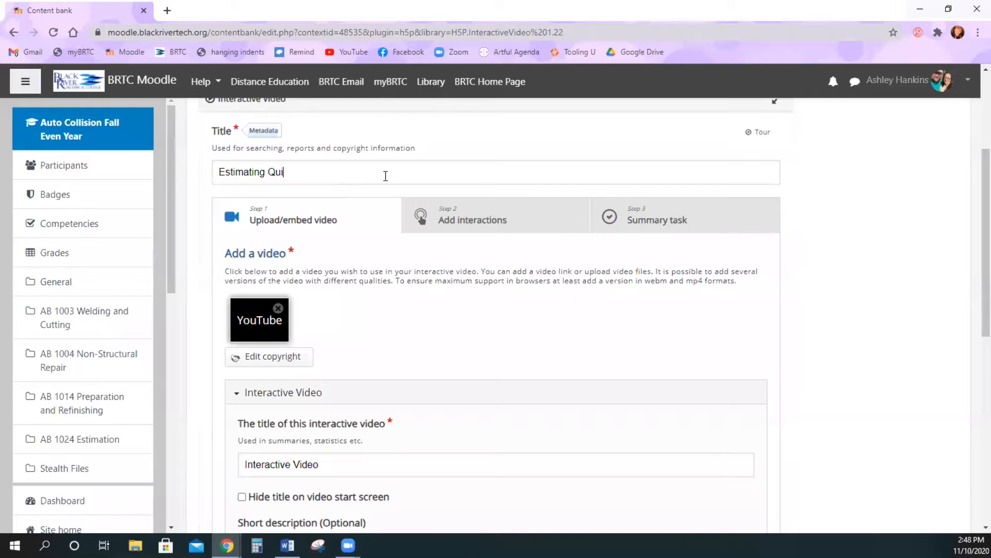
pyautogui.press('BackSpace')
pyautogui.press('BackSpace')
pyautogui.press('BackSpace')
pyautogui.press('BackSpace')
pyautogui.write('Video Quiz 1')
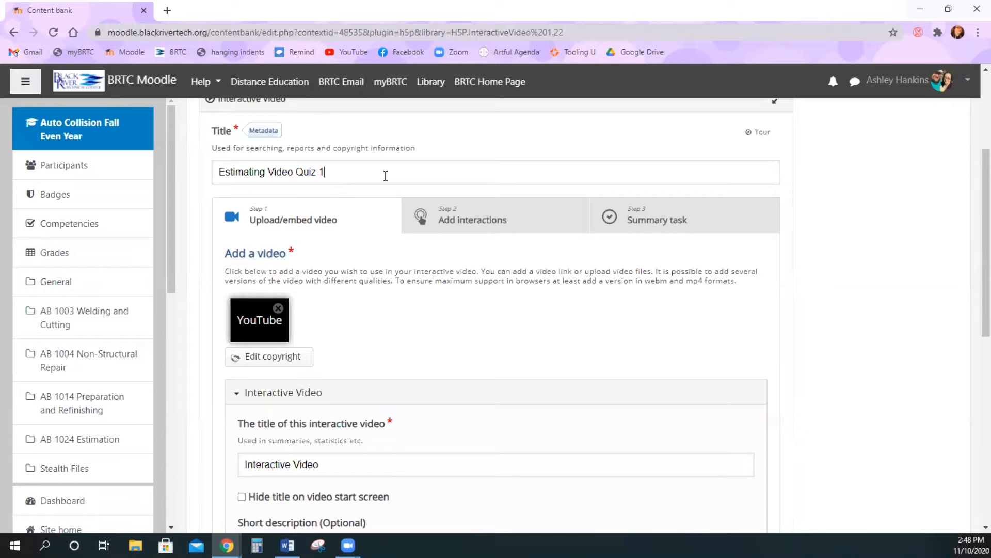
# Copy the main title "Estimating Video Quiz 1" over the default title of the interactive video
pyautogui.hotkey('ctrl', 'a')
pyautogui.hotkey('ctrl', 'c')
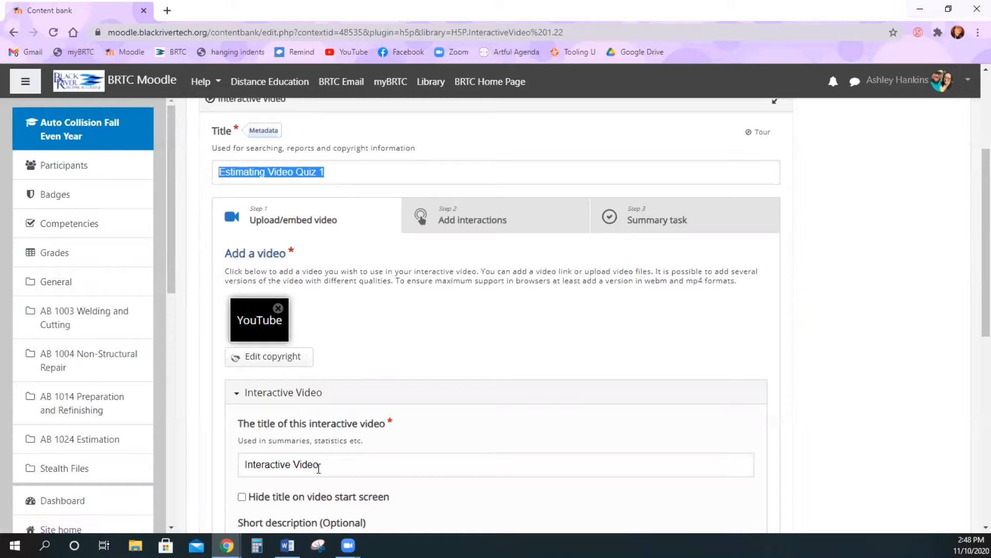
pyautogui.click(349, 467)
pyautogui.hotkey('ctrl', 'a')
pyautogui.hotkey('ctrl', 'v')
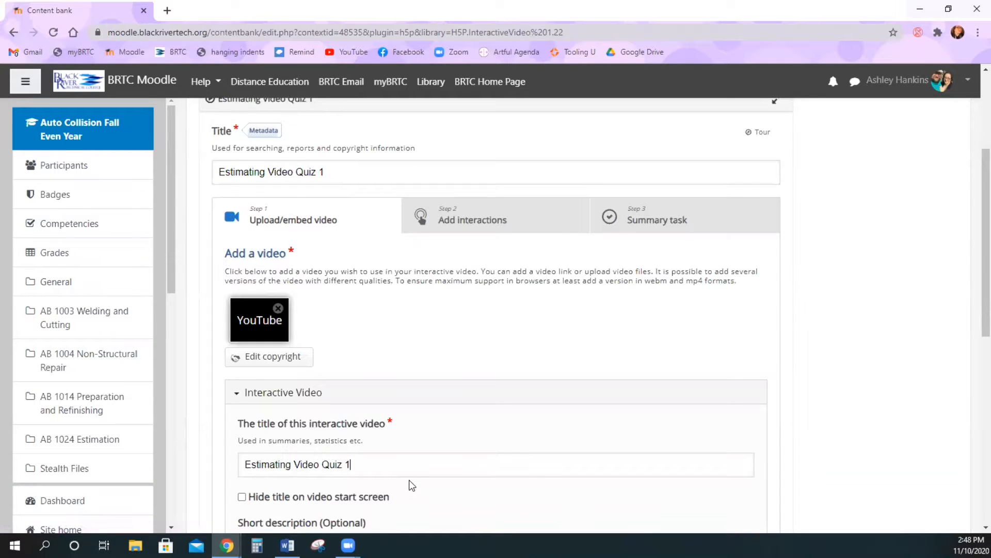
# In the behavioural settings, set the "Show Solution" button override to Disabled and the "Retry" button override to Enabled
pyautogui.scroll(-3, 409, 479)
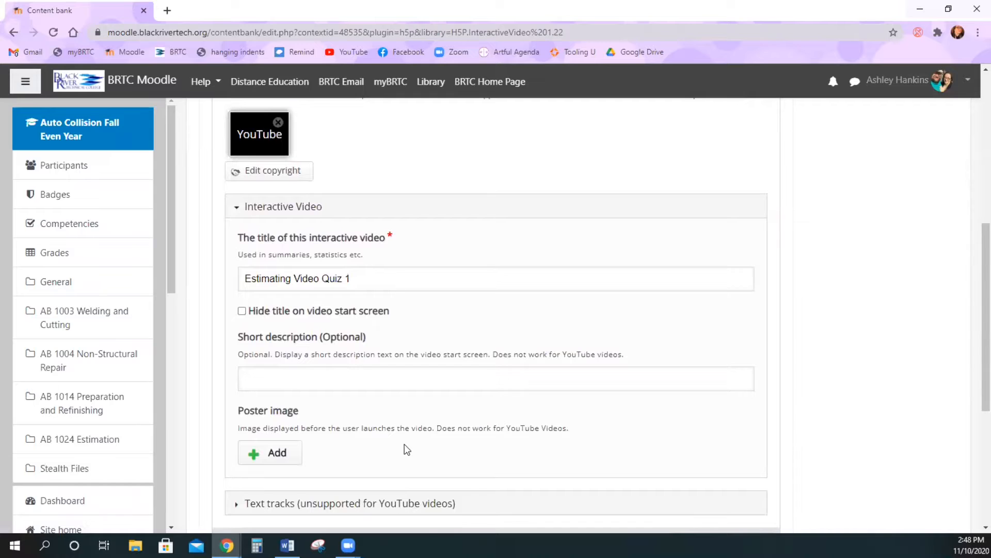
pyautogui.scroll(-3, 407, 449)
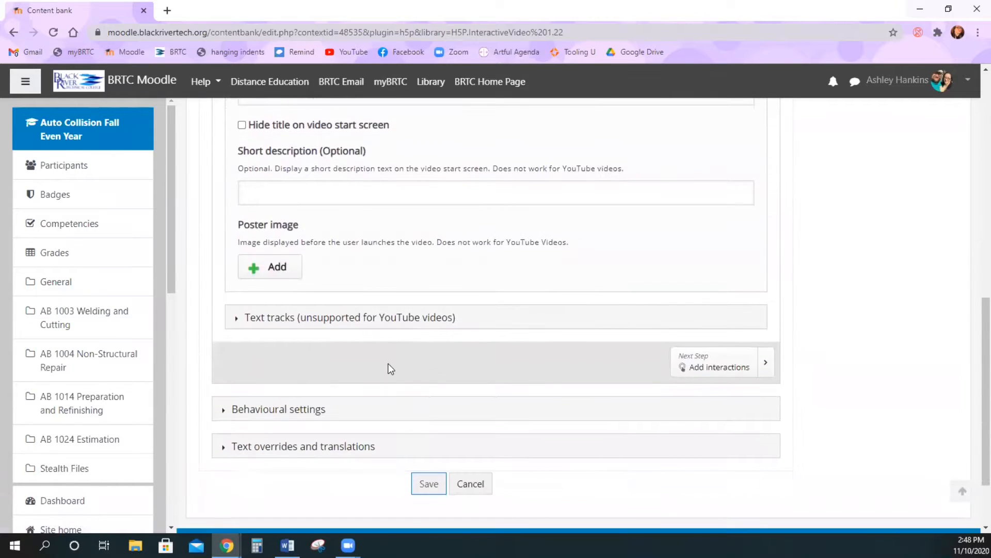
pyautogui.scroll(-1, 391, 369)
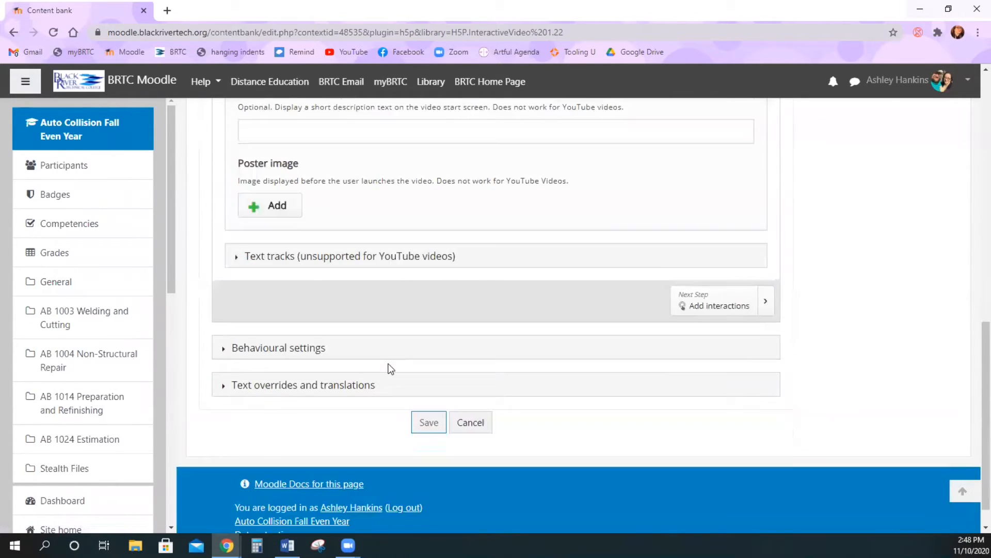
pyautogui.click(319, 348)
pyautogui.scroll(-2, 318, 353)
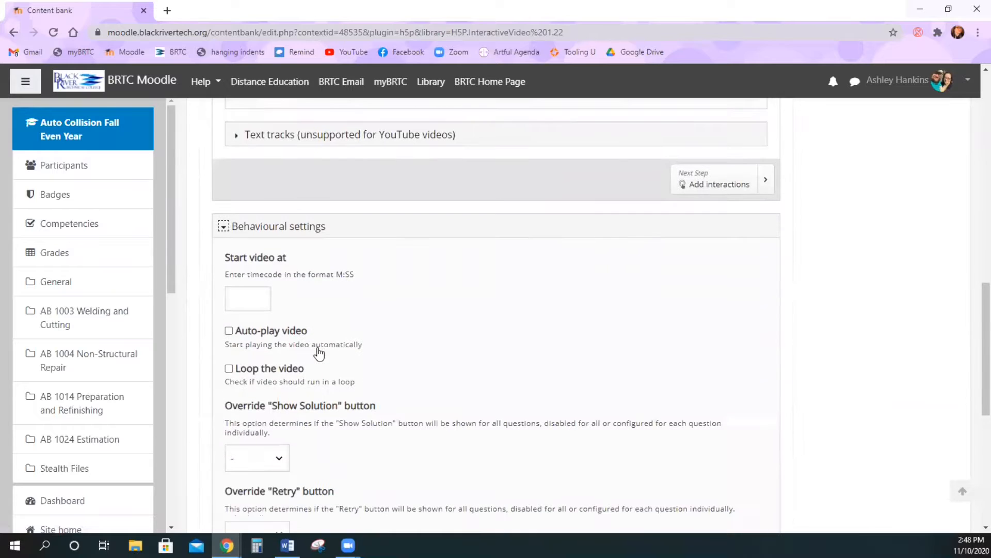
pyautogui.click(260, 300)
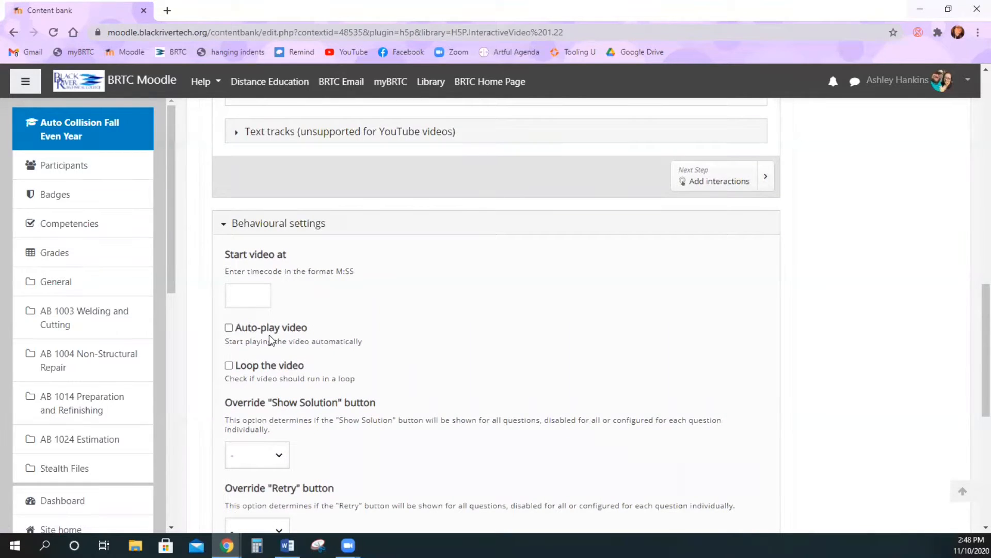
pyautogui.scroll(-1, 269, 336)
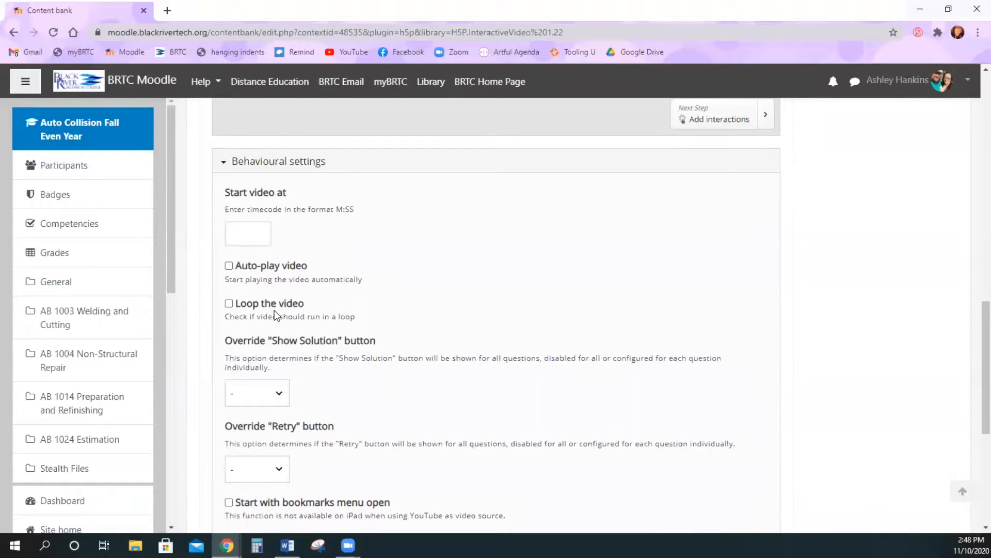
pyautogui.click(277, 392)
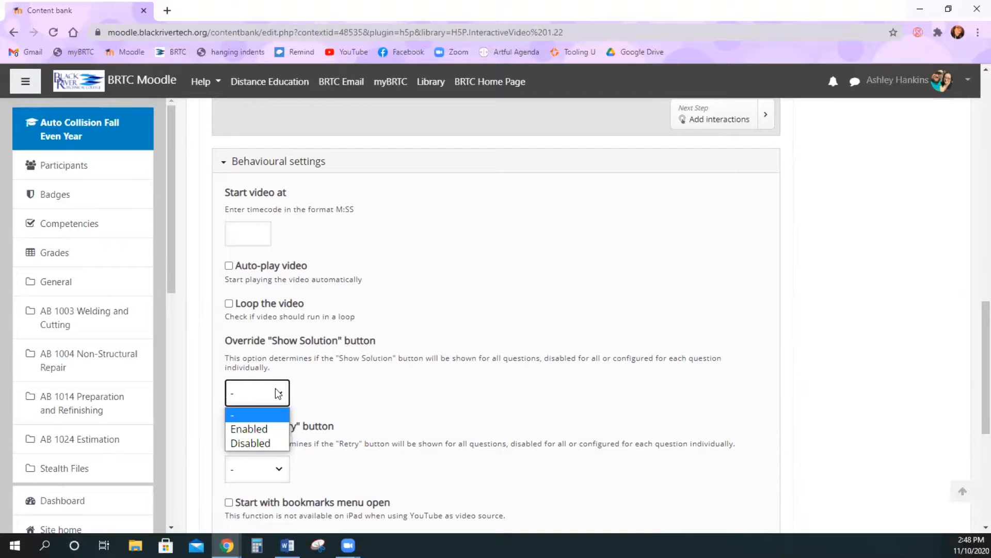
pyautogui.click(274, 441)
pyautogui.scroll(-1, 373, 418)
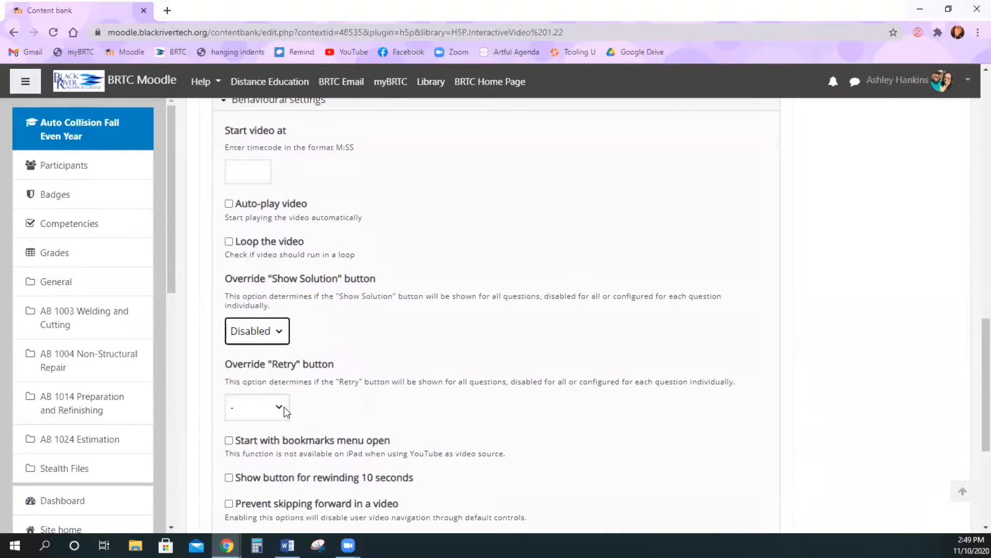
pyautogui.click(284, 407)
pyautogui.click(272, 443)
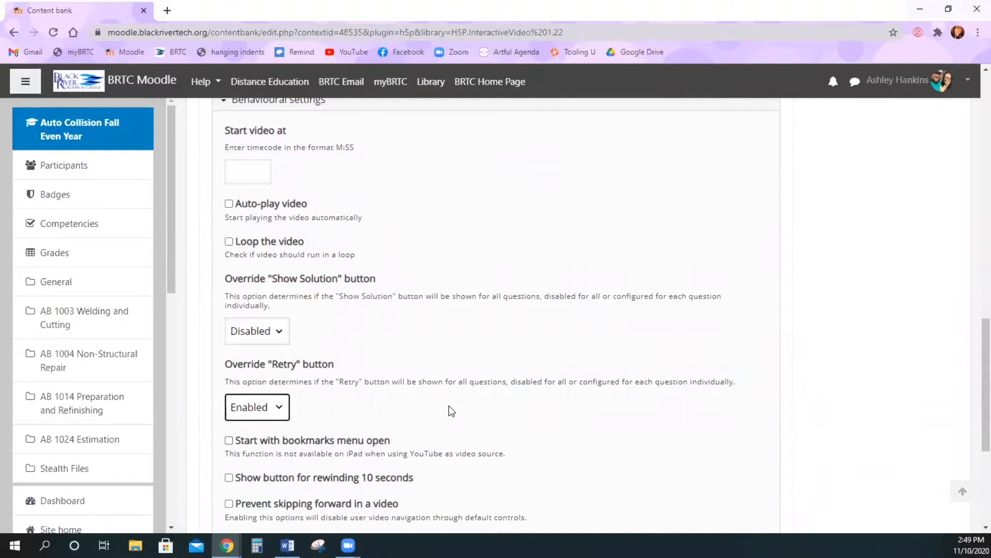
# Enable the button for rewinding 10 seconds and prevent skipping forward in the video
pyautogui.scroll(-2, 448, 404)
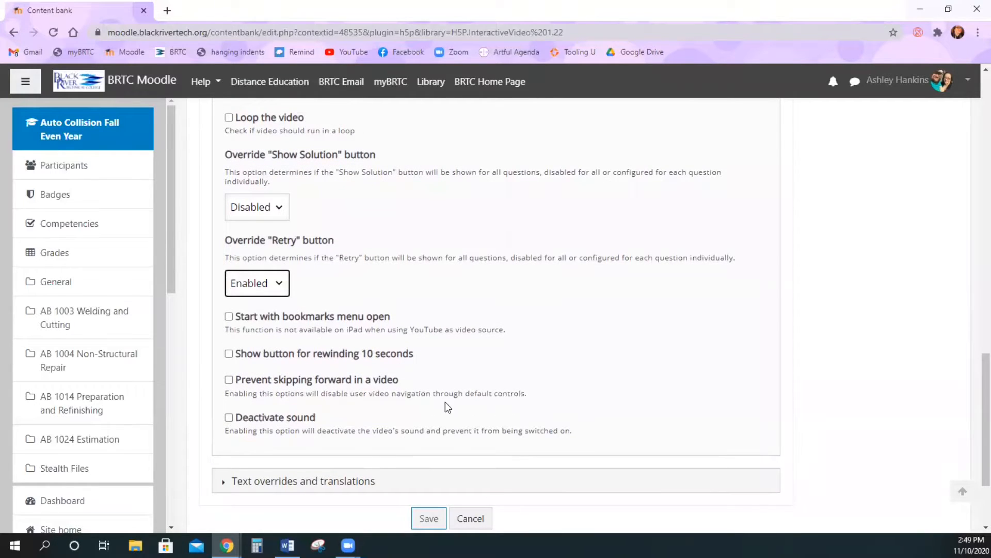
pyautogui.click(397, 355)
pyautogui.click(346, 382)
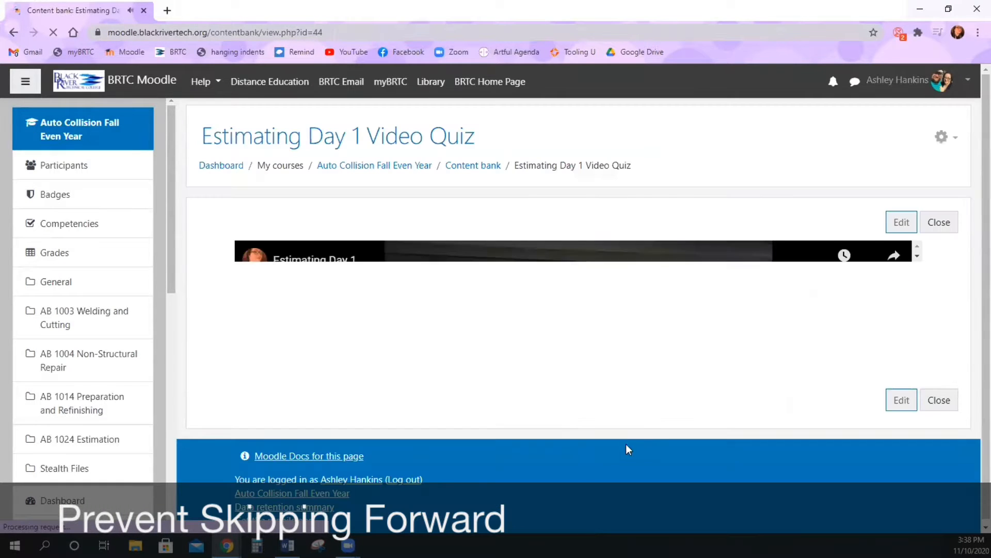
# Play the existing Estimating Day 1 Video Quiz to check its playback bar, and open that quiz for editing
pyautogui.scroll(-3, 516, 388)
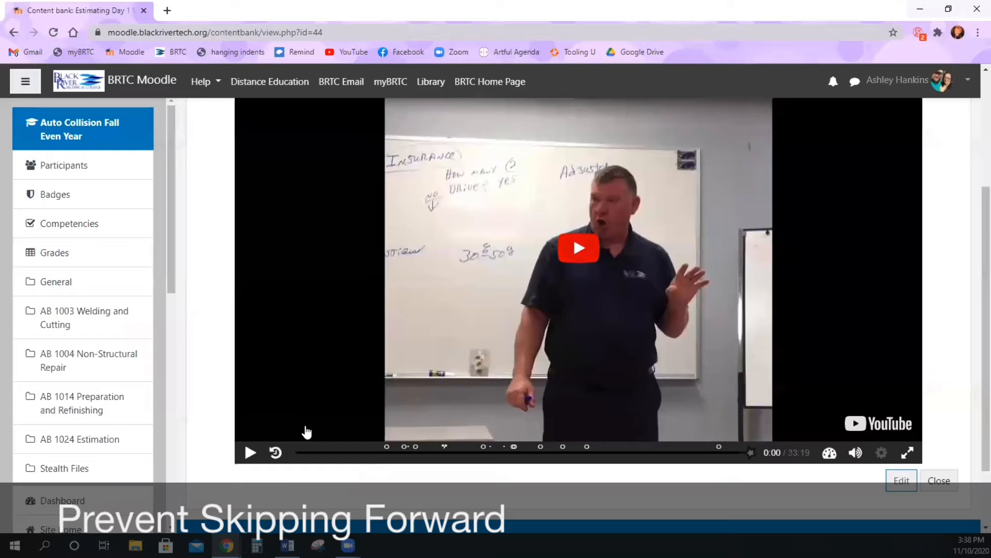
pyautogui.click(251, 454)
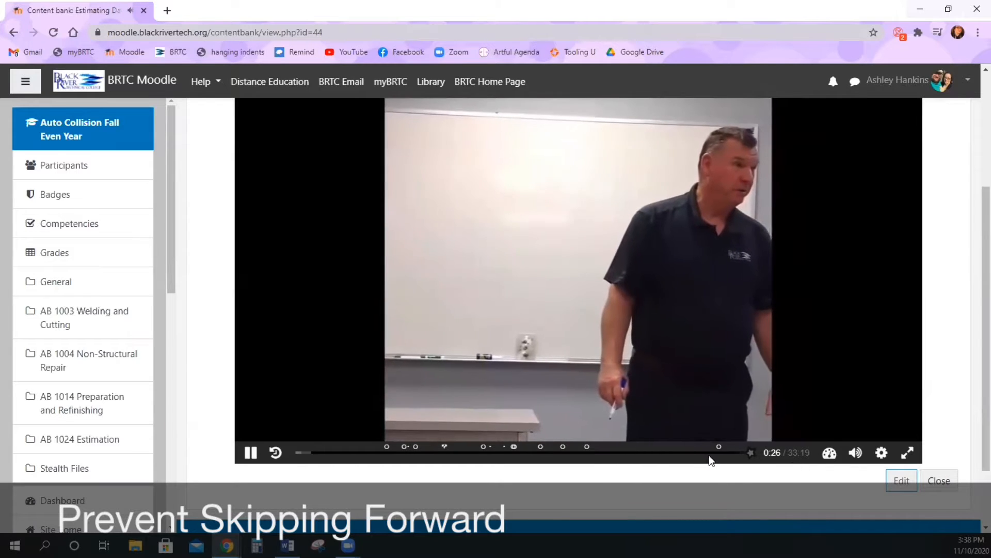
pyautogui.click(901, 480)
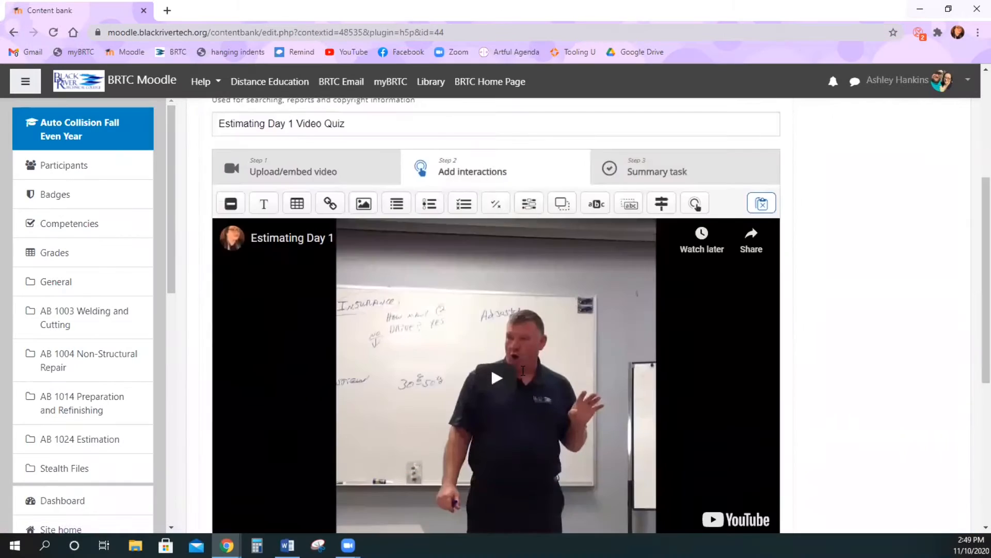
# Insert a label interaction into the video at about 3:09
pyautogui.scroll(-2, 523, 370)
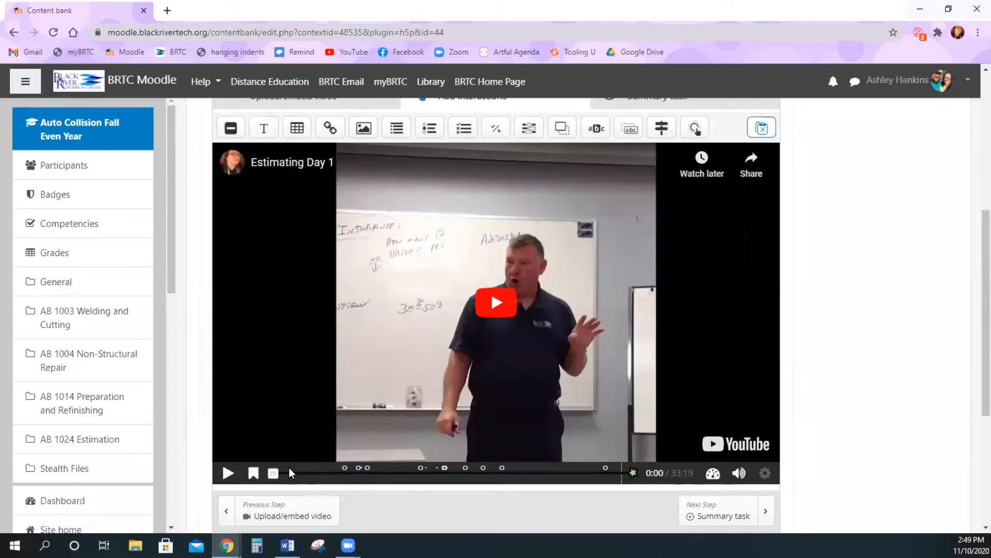
pyautogui.moveTo(273, 473); pyautogui.dragTo(308, 479)
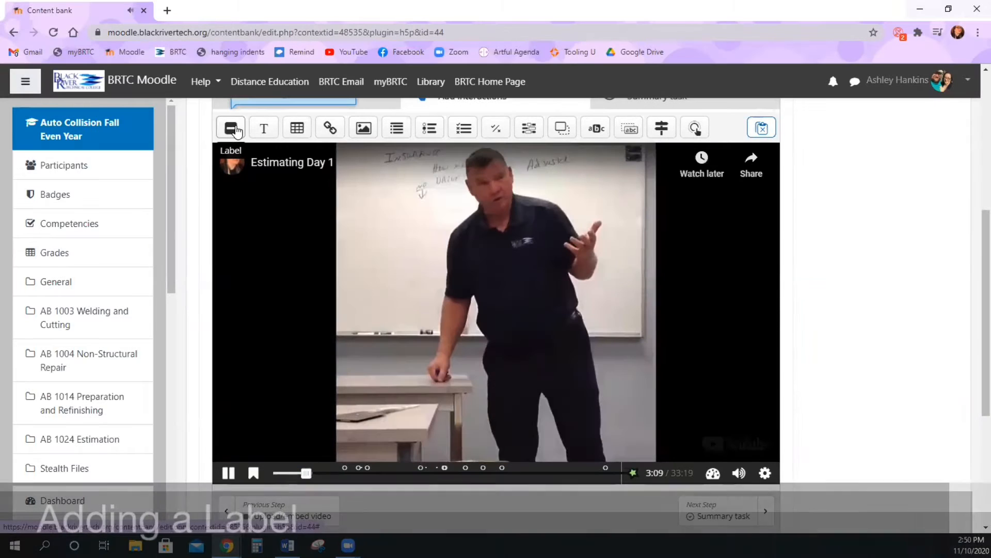
pyautogui.click(232, 128)
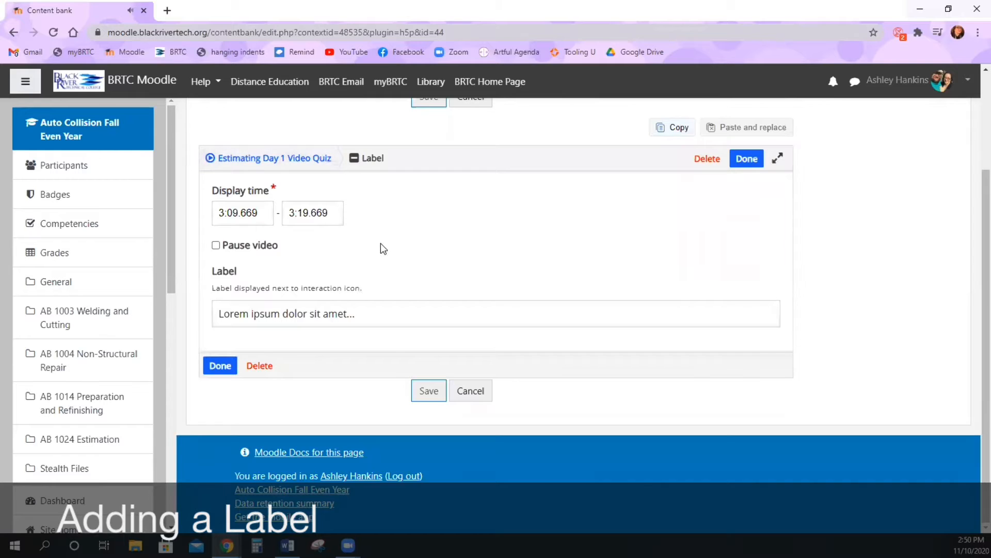
# Replace the new label's placeholder text with "Example Label", finish its settings and reposition the label on the video
pyautogui.click(393, 323)
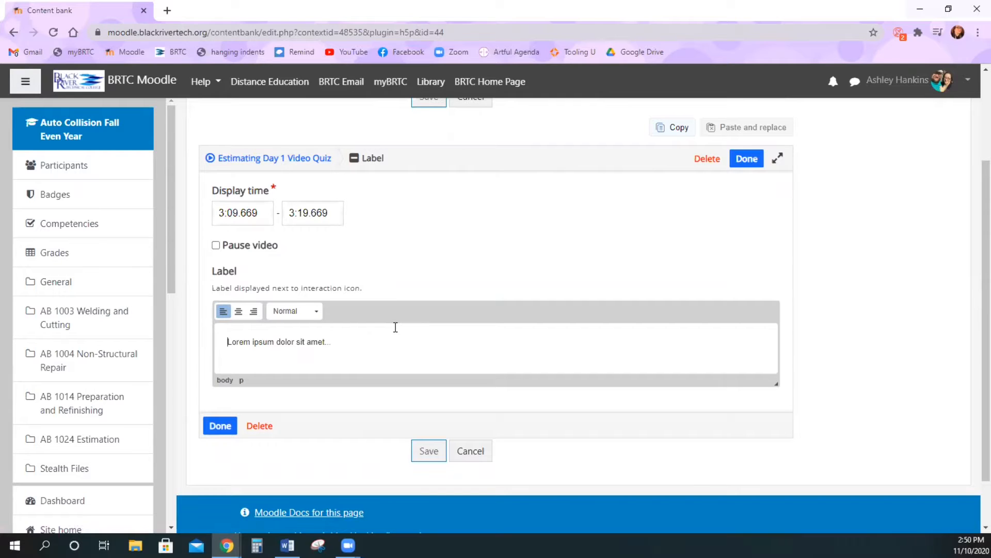
pyautogui.moveTo(395, 327); pyautogui.dragTo(94, 350)
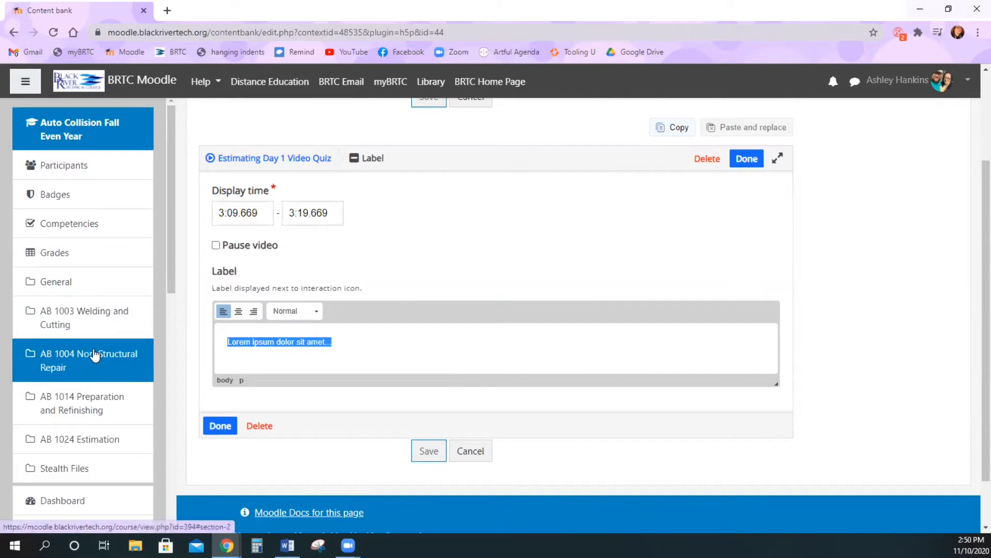
pyautogui.write('E')
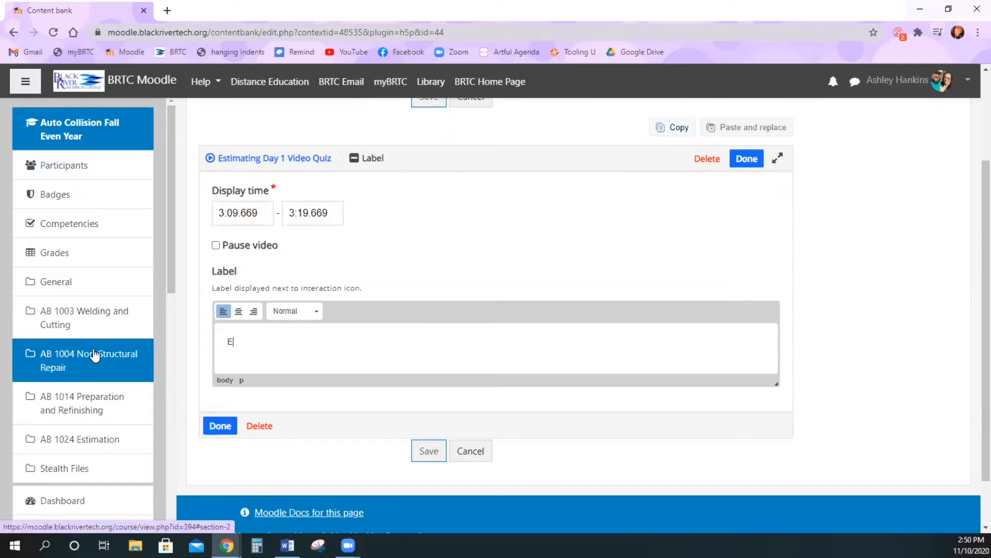
pyautogui.write('xample Label')
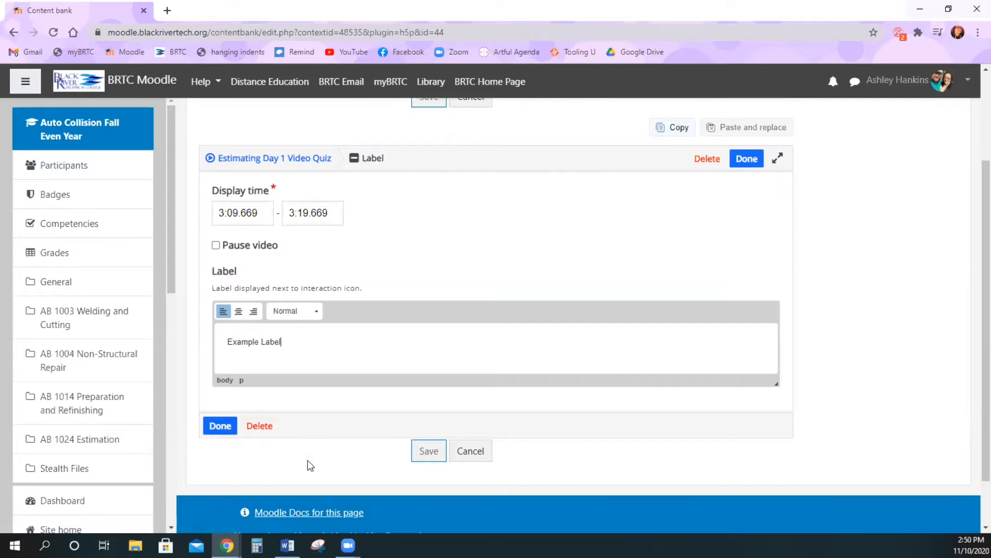
pyautogui.click(429, 451)
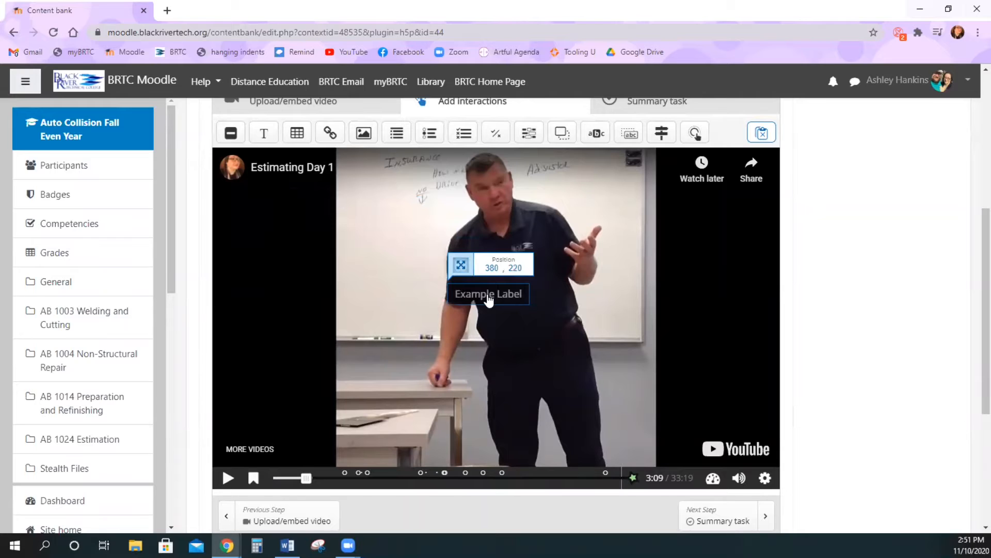
pyautogui.moveTo(488, 299); pyautogui.dragTo(710, 227)
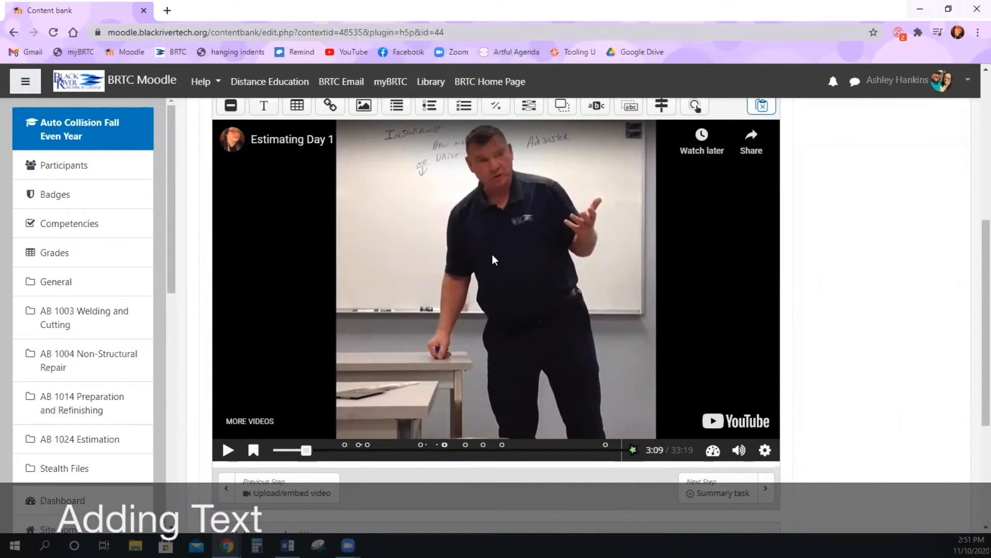
# Insert a text interaction listing the 0.1 to 1.0 hour conversions, shown from 8:28 to 9:00 and displayed as a button
pyautogui.scroll(1, 386, 414)
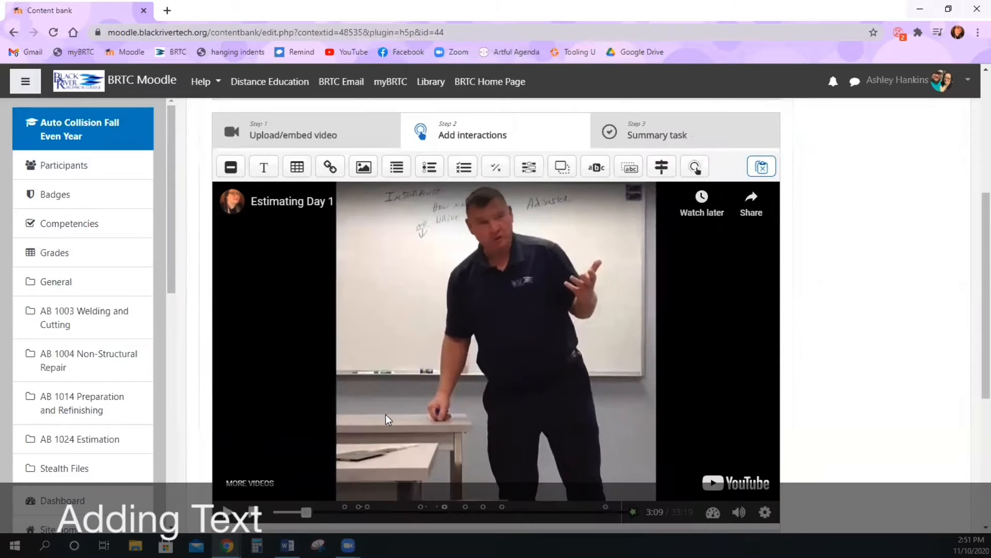
pyautogui.click(268, 174)
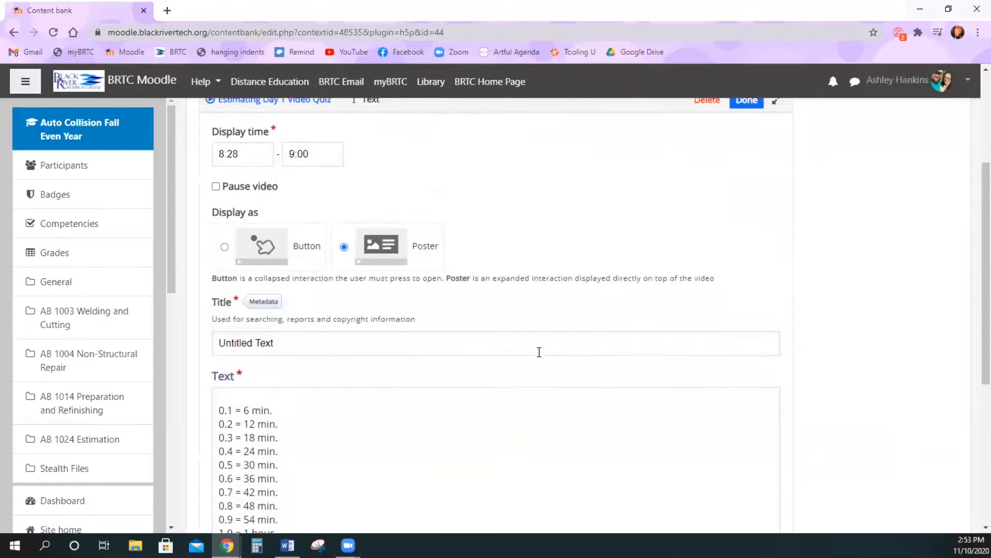
pyautogui.scroll(1, 539, 352)
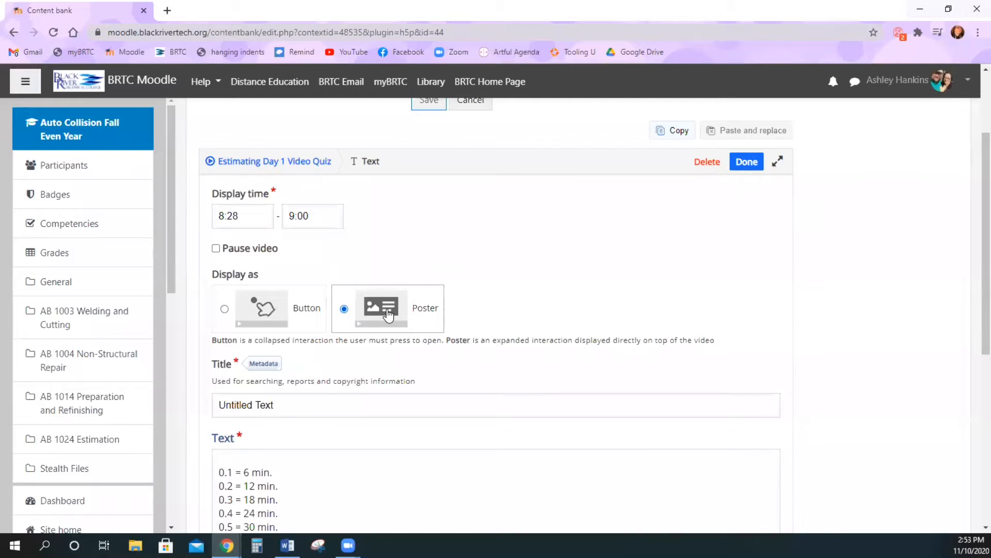
pyautogui.click(300, 312)
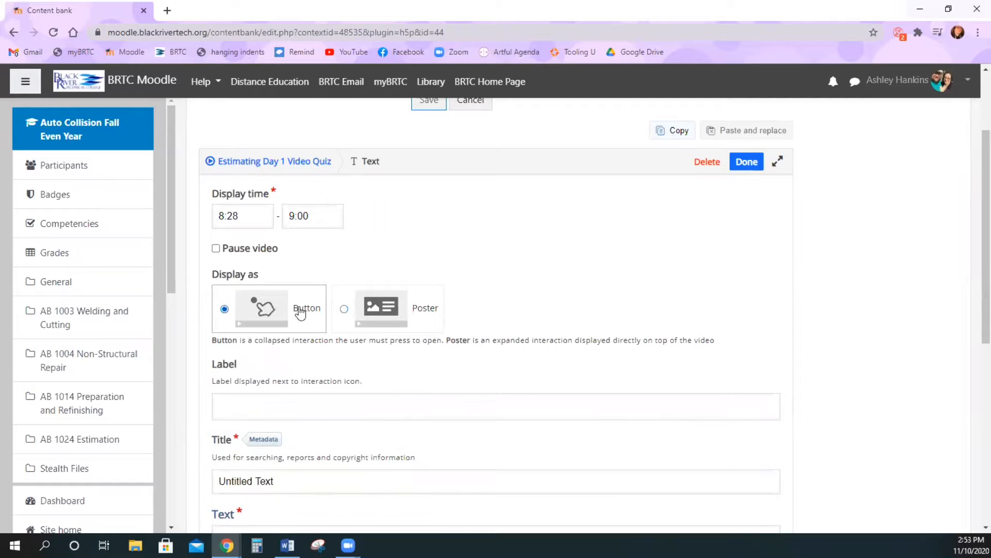
pyautogui.click(743, 162)
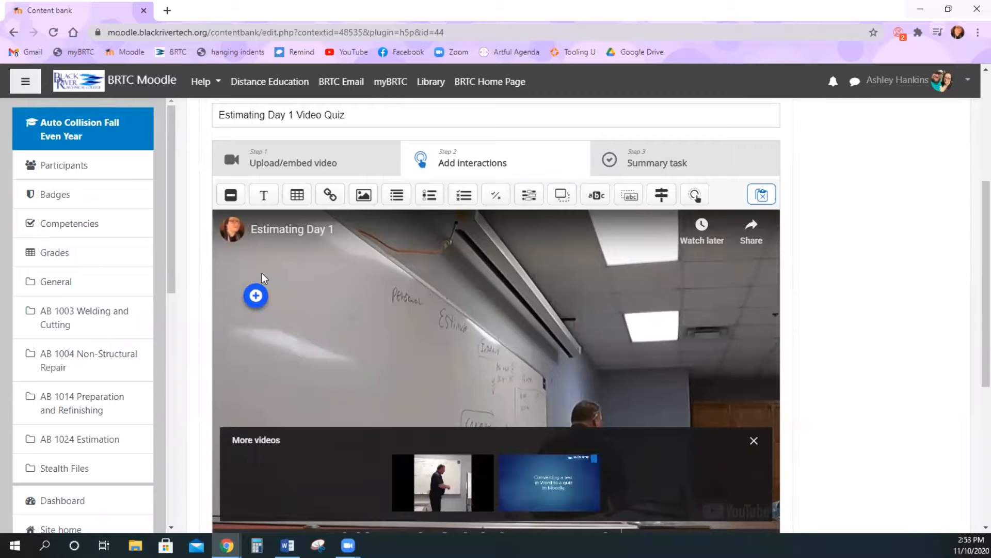
# Reopen the text interaction, make it pause the video and display it as a poster
pyautogui.click(256, 295)
pyautogui.click(391, 329)
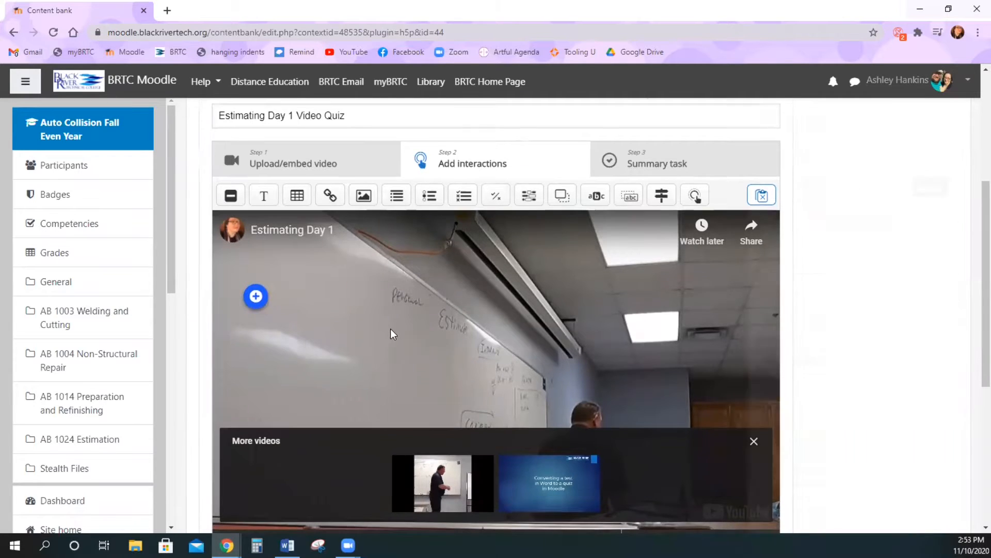
pyautogui.click(384, 193)
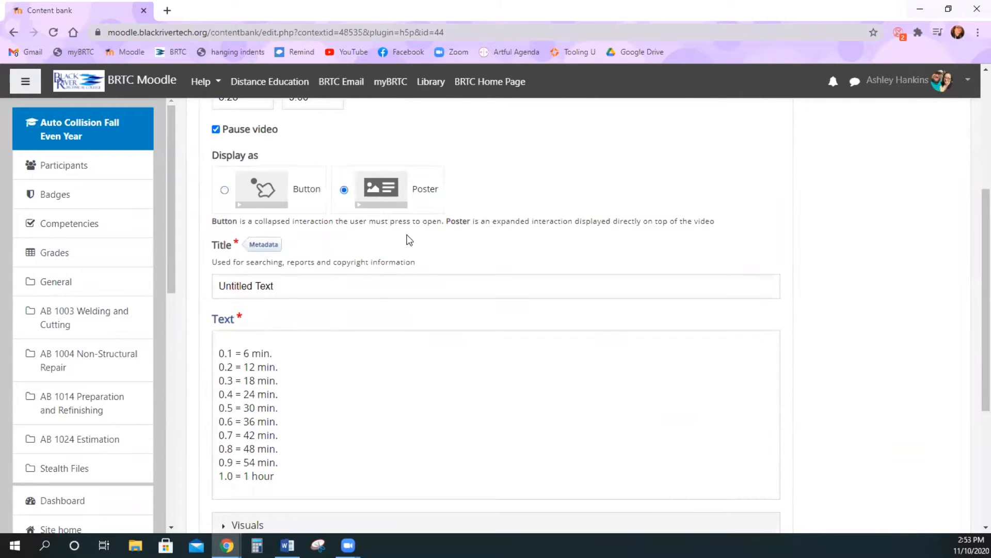
pyautogui.scroll(4, 409, 240)
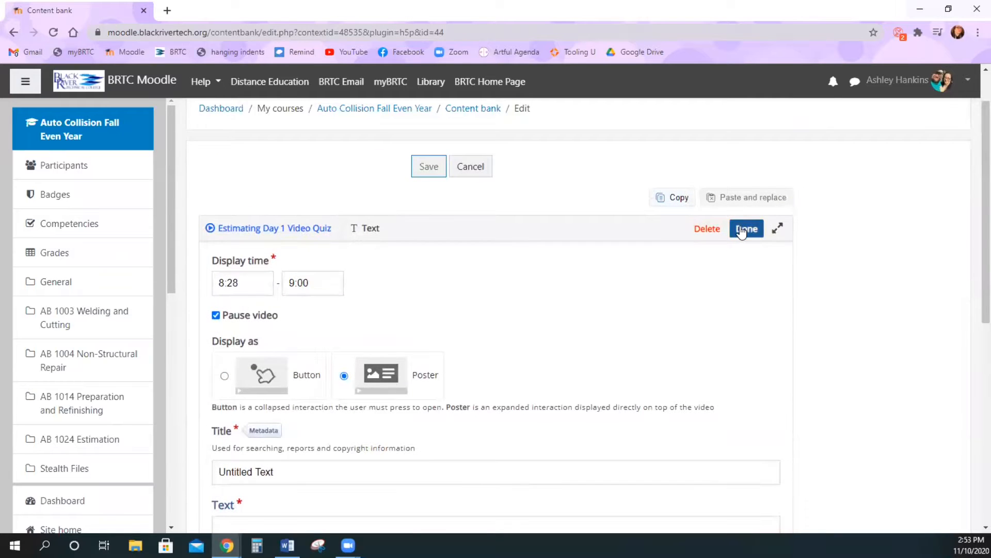
pyautogui.click(744, 229)
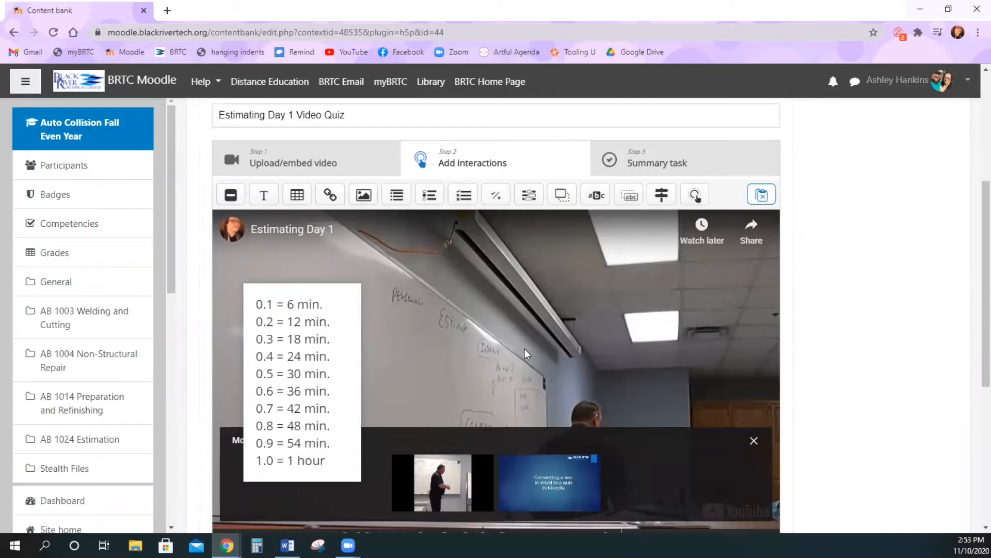
# Examine the text poster's settings for background color, box shadow and the go-to-on-click type
pyautogui.click(271, 288)
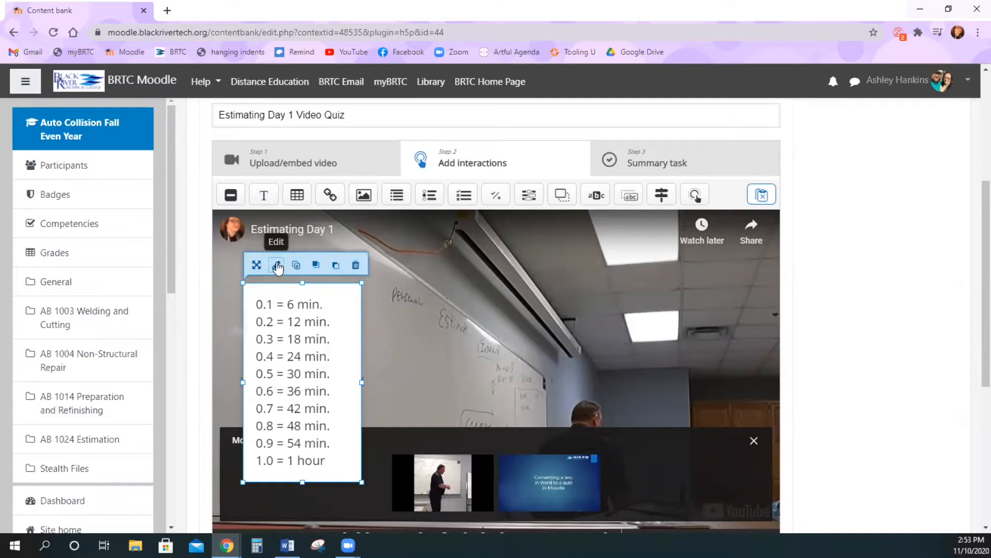
pyautogui.click(258, 263)
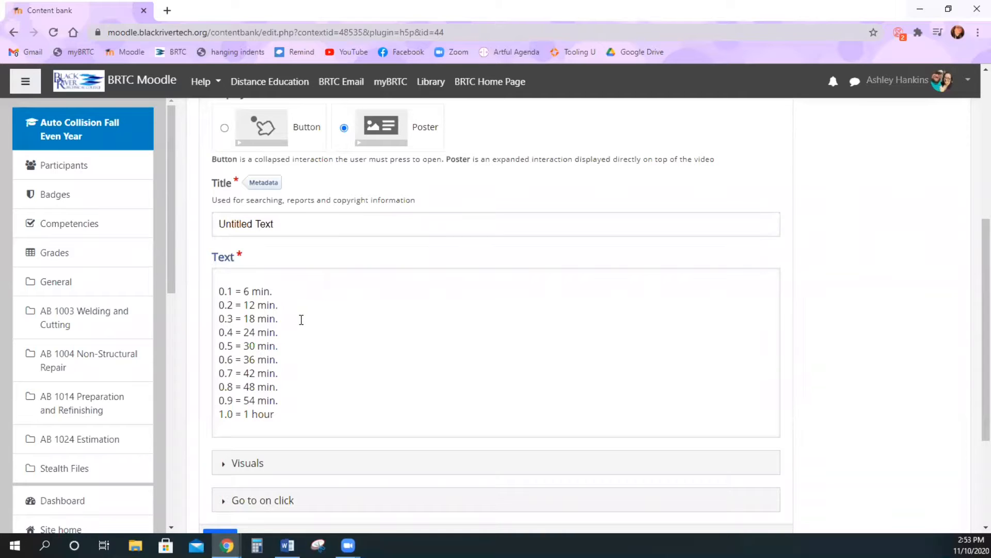
pyautogui.scroll(-2, 301, 321)
pyautogui.click(302, 343)
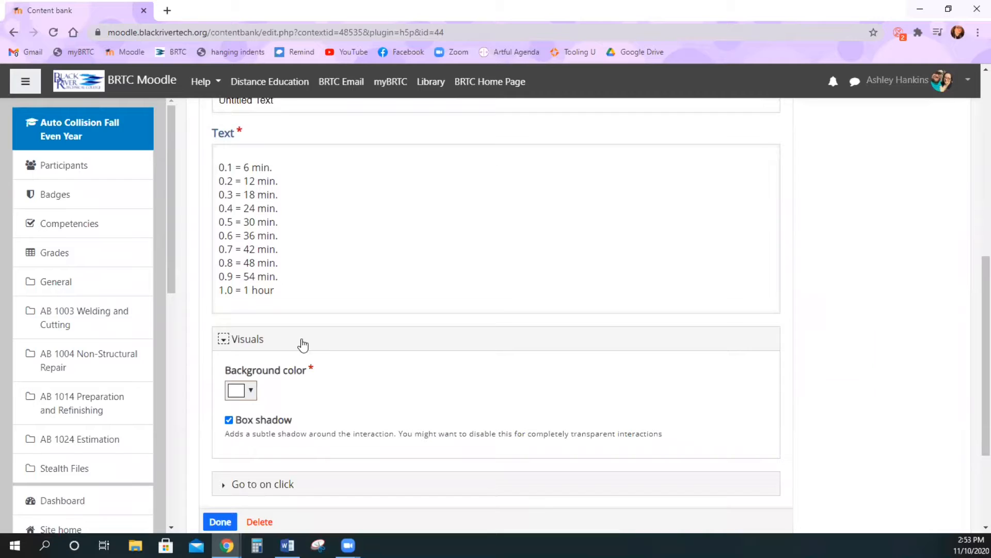
pyautogui.click(251, 392)
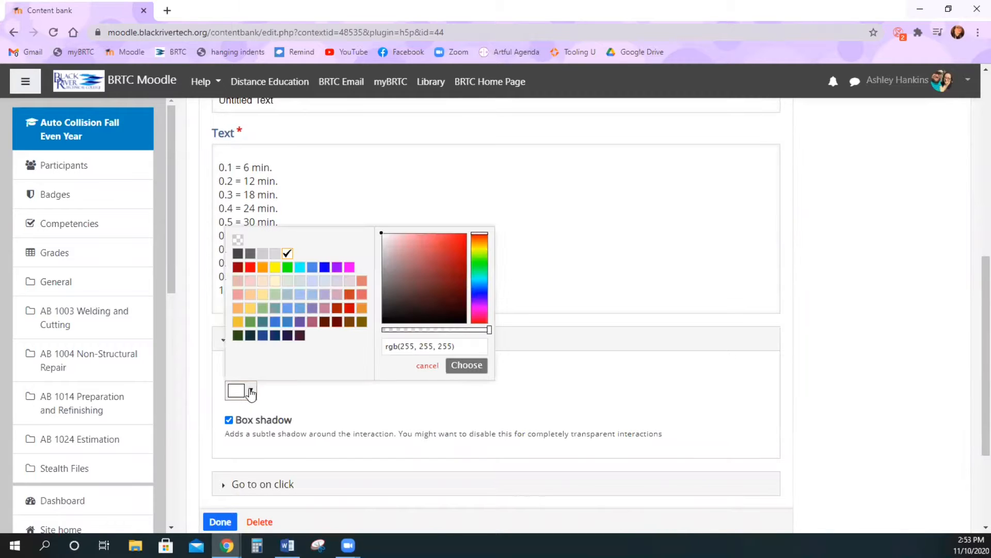
pyautogui.click(290, 391)
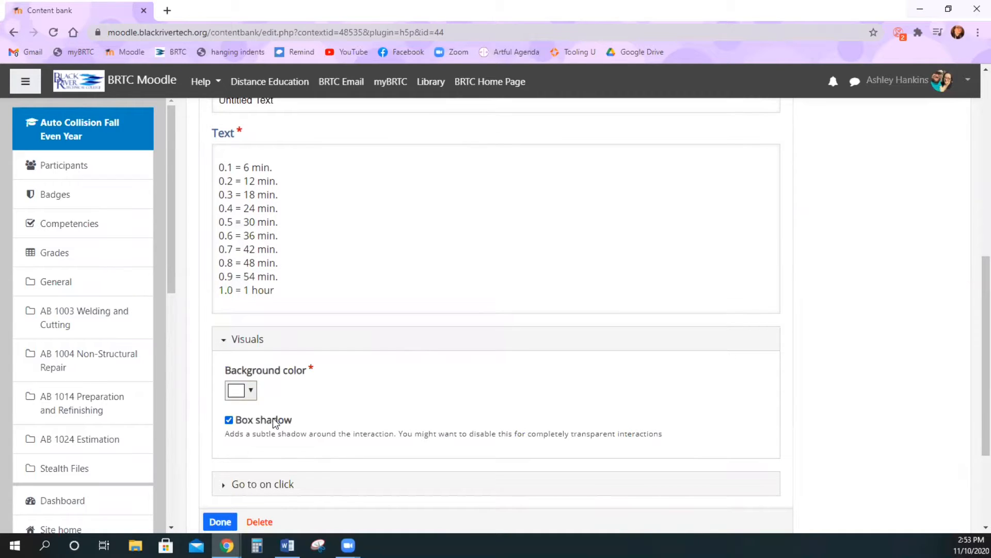
pyautogui.scroll(-3, 272, 418)
pyautogui.click(274, 362)
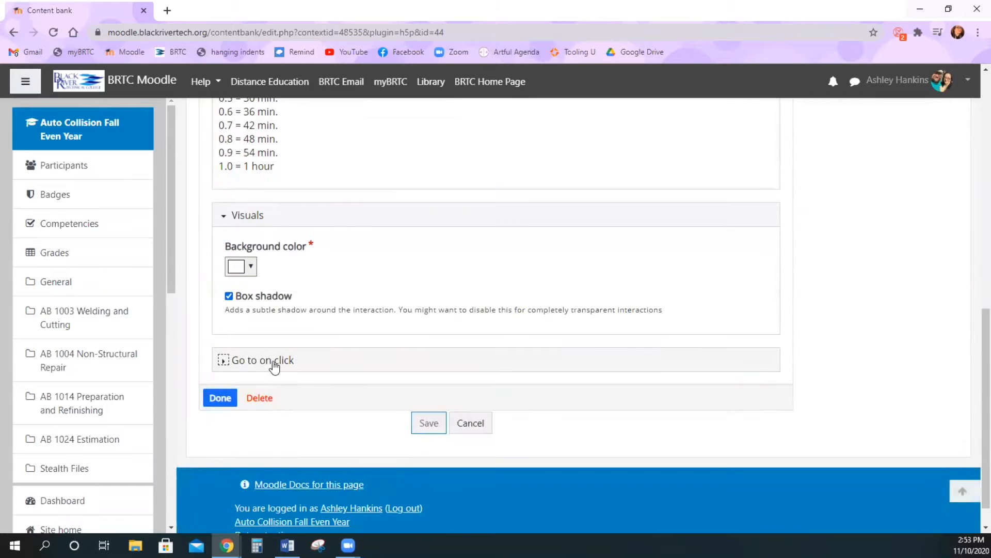
pyautogui.click(326, 415)
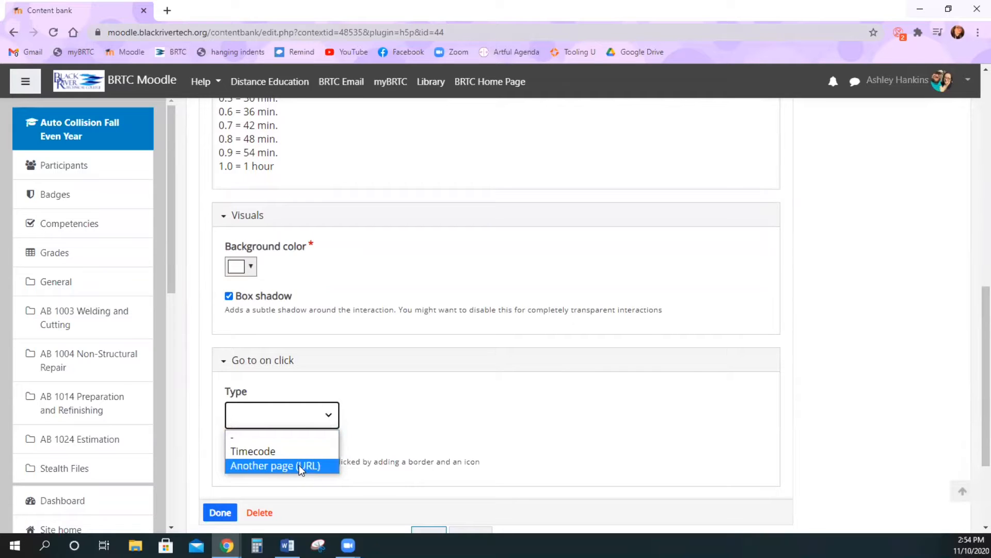
pyautogui.click(403, 439)
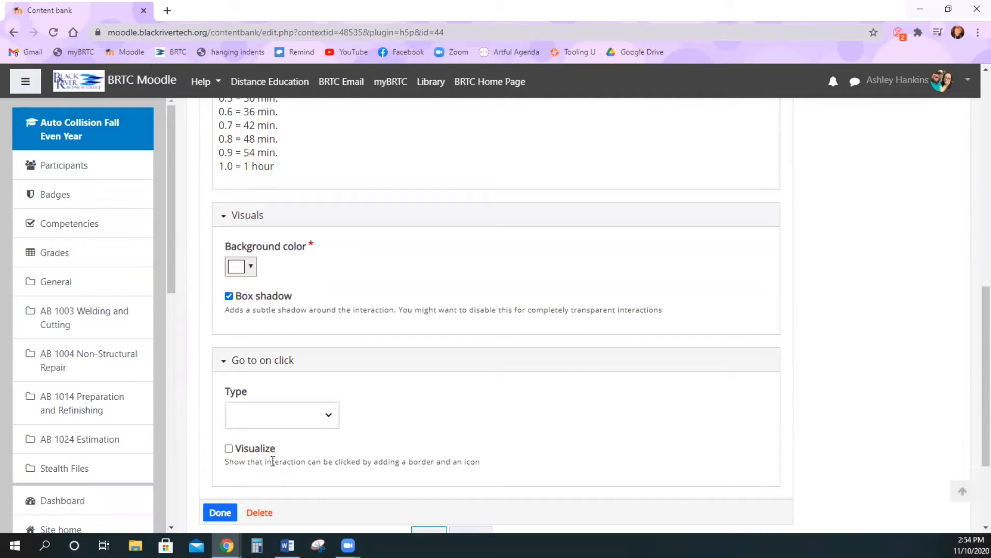
pyautogui.click(222, 522)
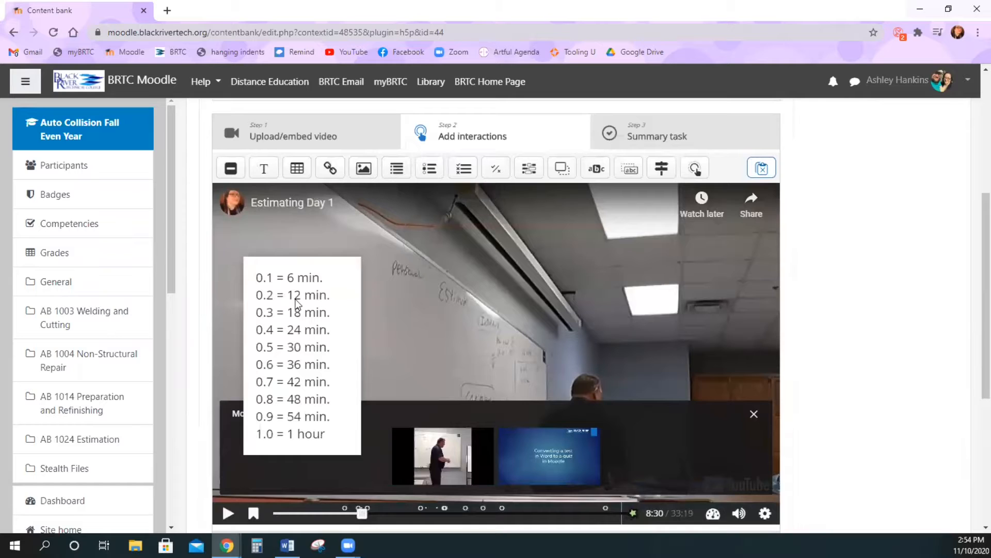
# Move the text poster with the time conversions to the right side of the video
pyautogui.click(274, 269)
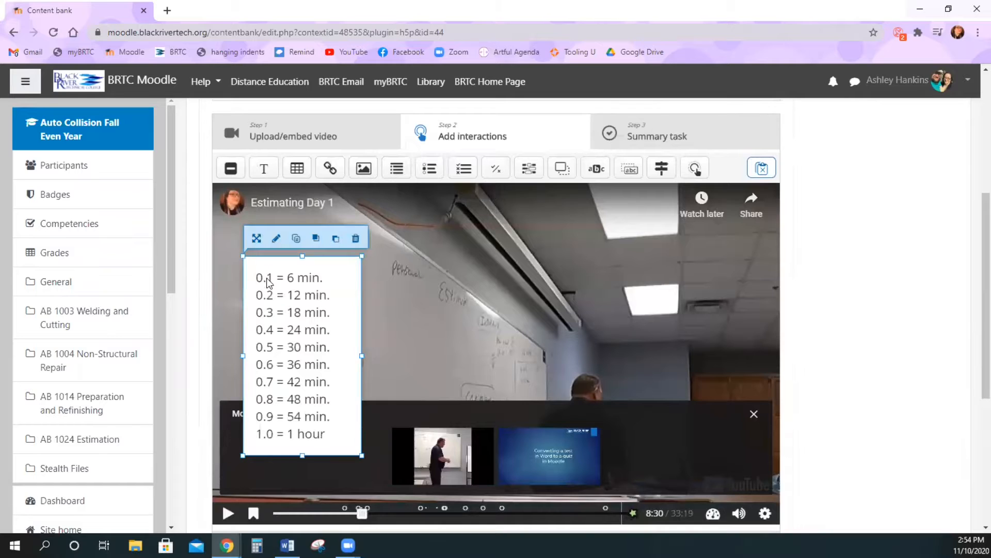
pyautogui.moveTo(314, 309); pyautogui.dragTo(643, 304)
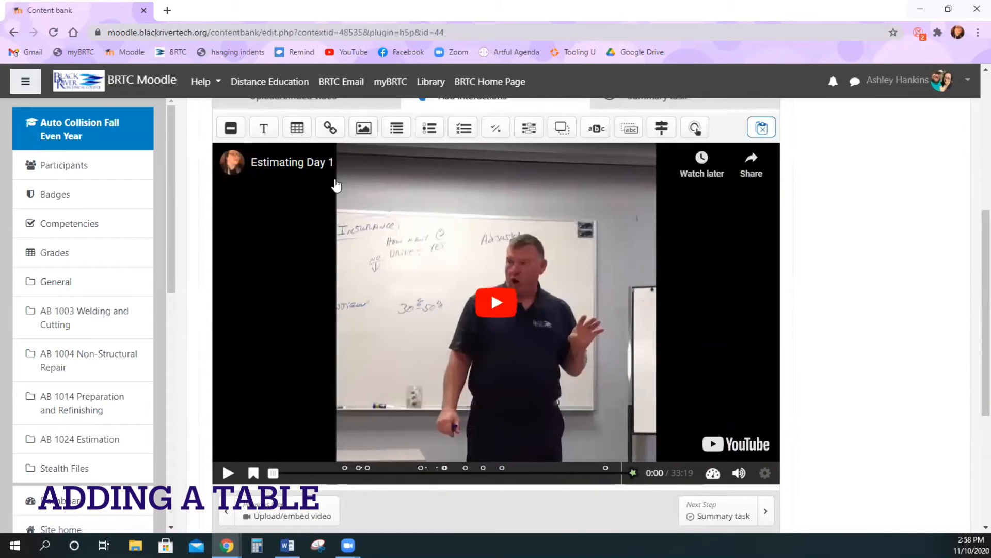
# Insert a table interaction at 0:00 with "Heading" as its first column heading and "Row 1 Content" in the cell below
pyautogui.click(297, 127)
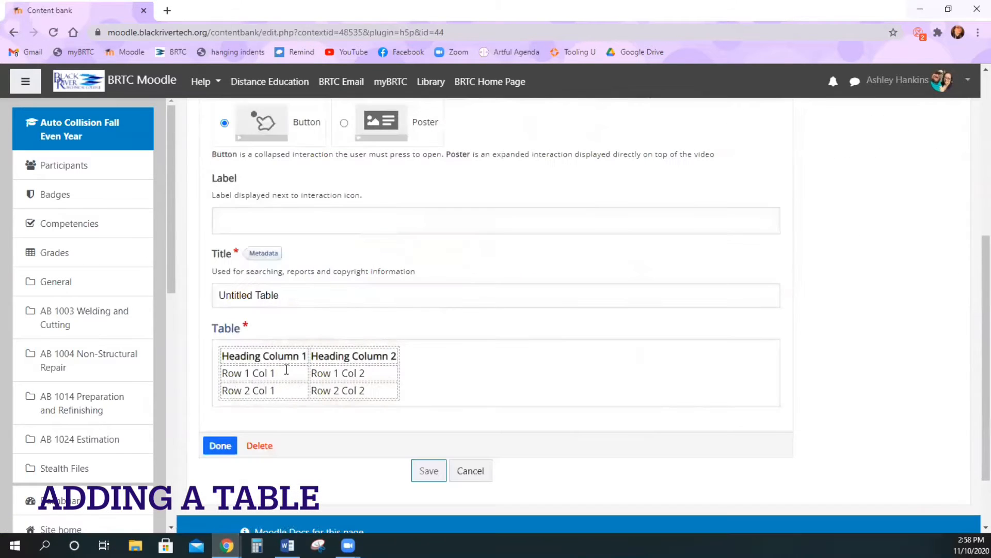
pyautogui.click(284, 356)
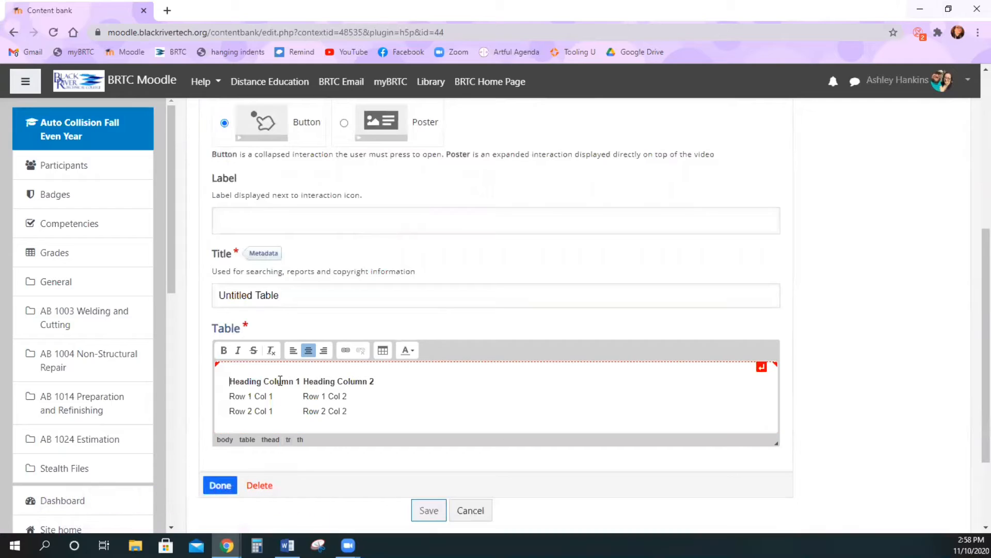
pyautogui.tripleClick(279, 381)
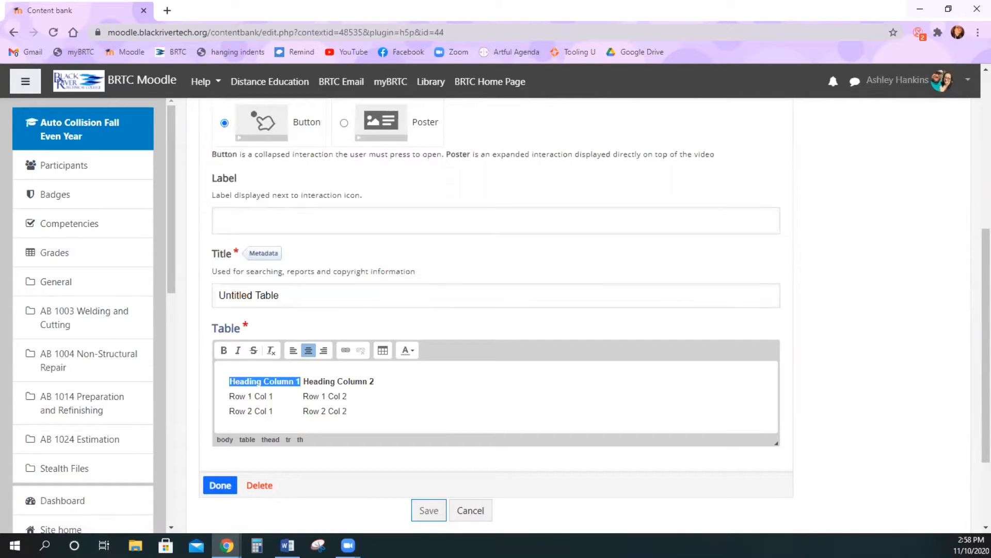
pyautogui.press('BackSpace')
pyautogui.write('Heading')
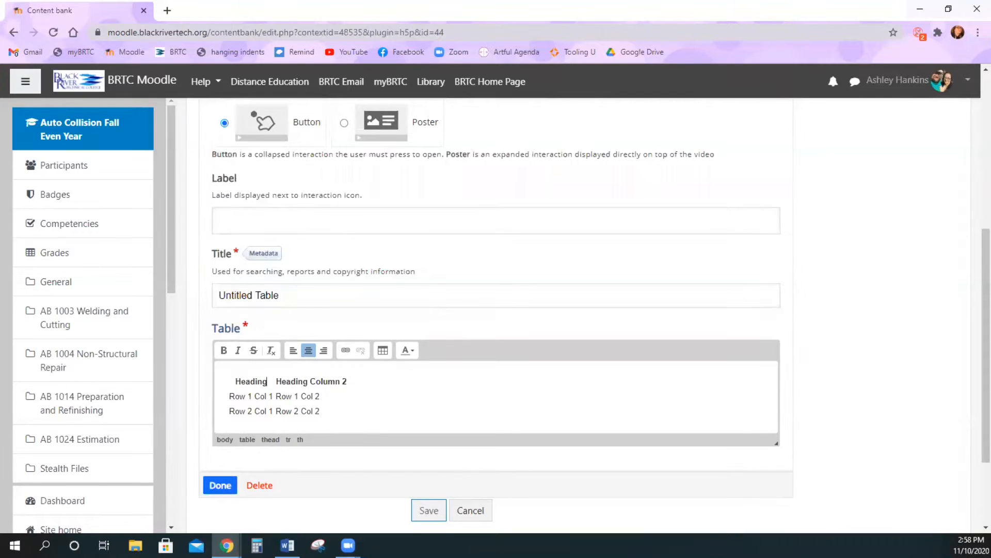
pyautogui.tripleClick(251, 396)
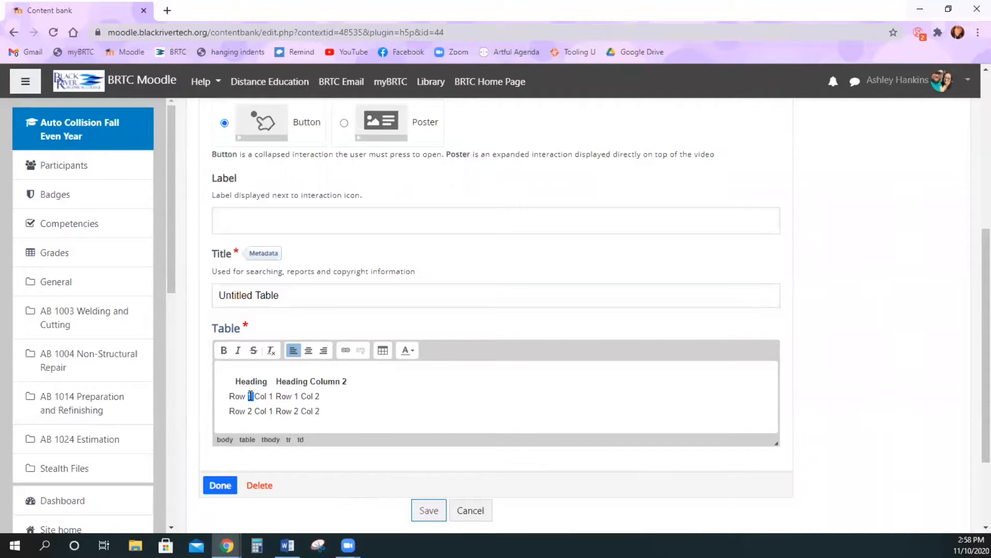
pyautogui.write('Row 1 Content')
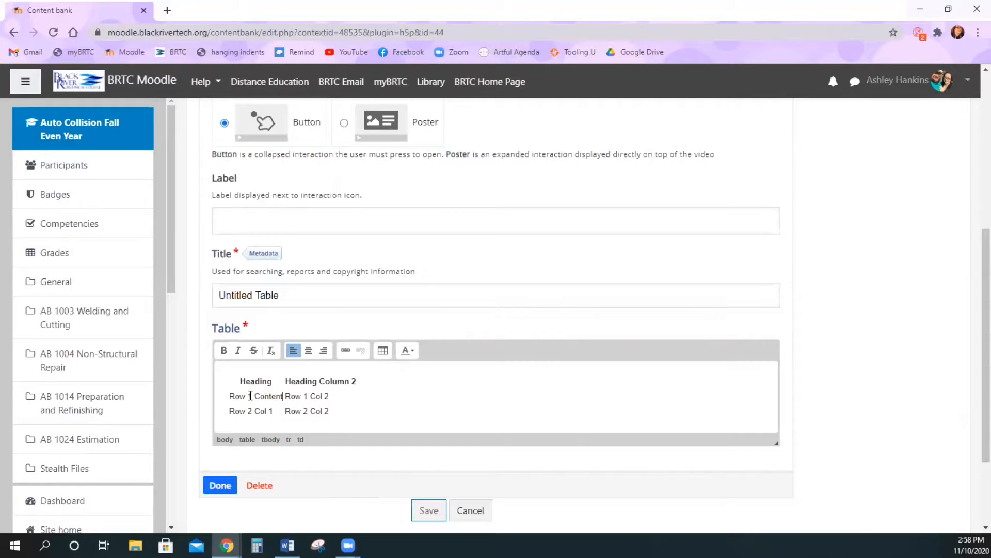
pyautogui.click(219, 486)
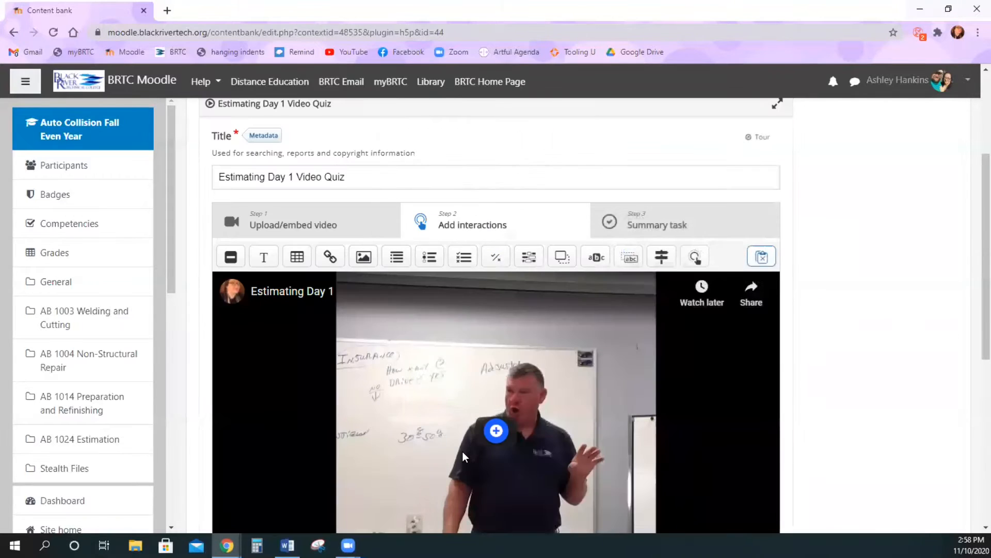
# Reopen the table interaction, make it pause the video and display it as a poster
pyautogui.click(504, 442)
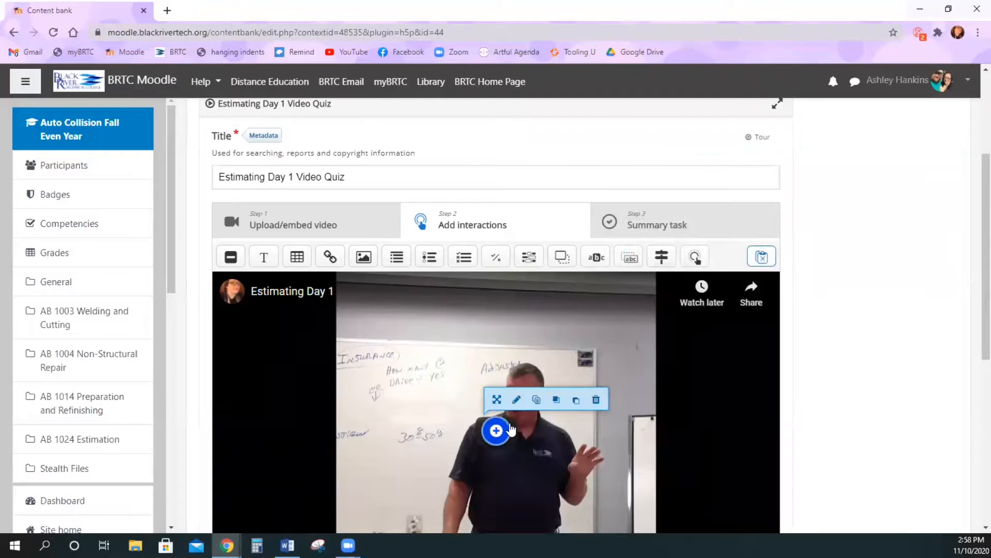
pyautogui.click(513, 402)
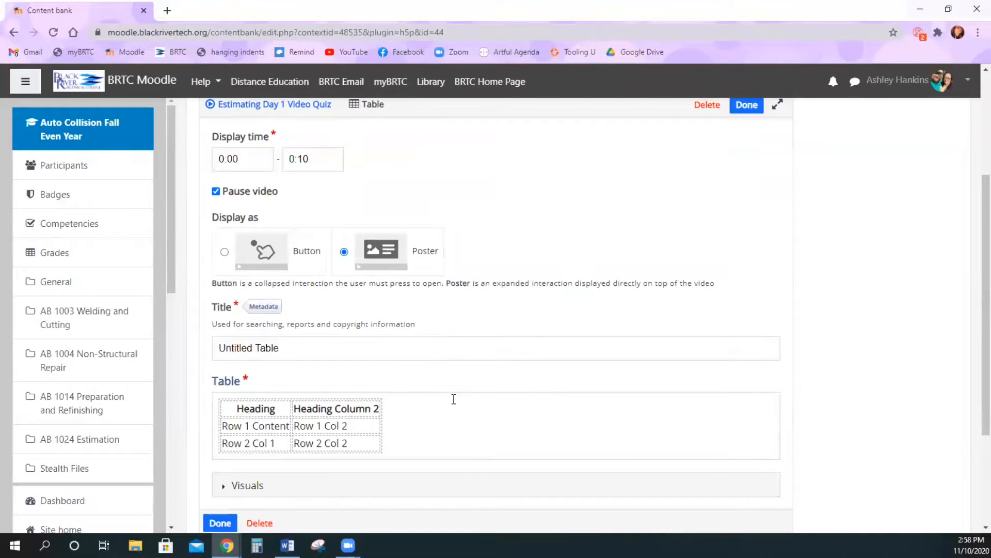
pyautogui.scroll(-1, 454, 399)
pyautogui.click(222, 461)
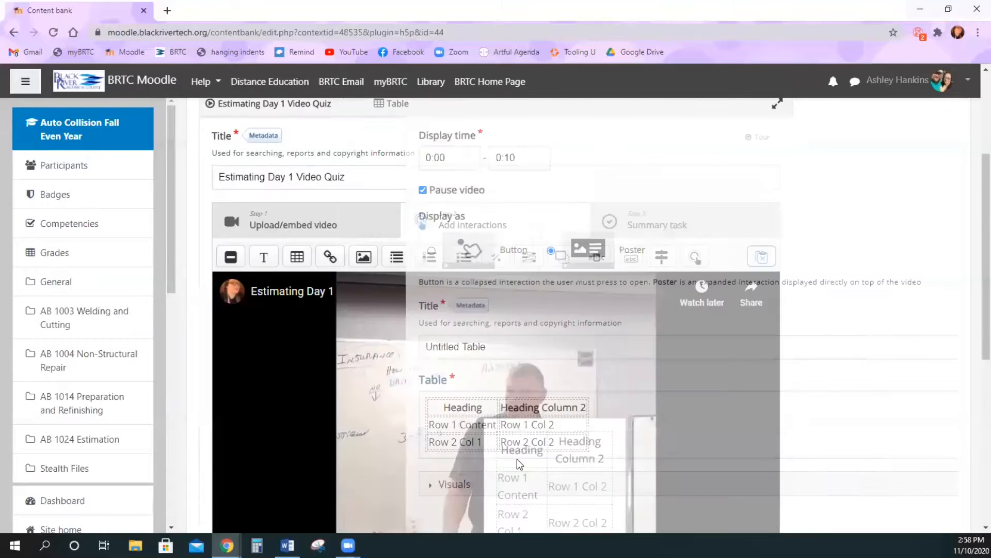
# Enlarge the table poster toward the upper left of the video, to about 397 × 306
pyautogui.scroll(-2, 516, 459)
pyautogui.click(502, 298)
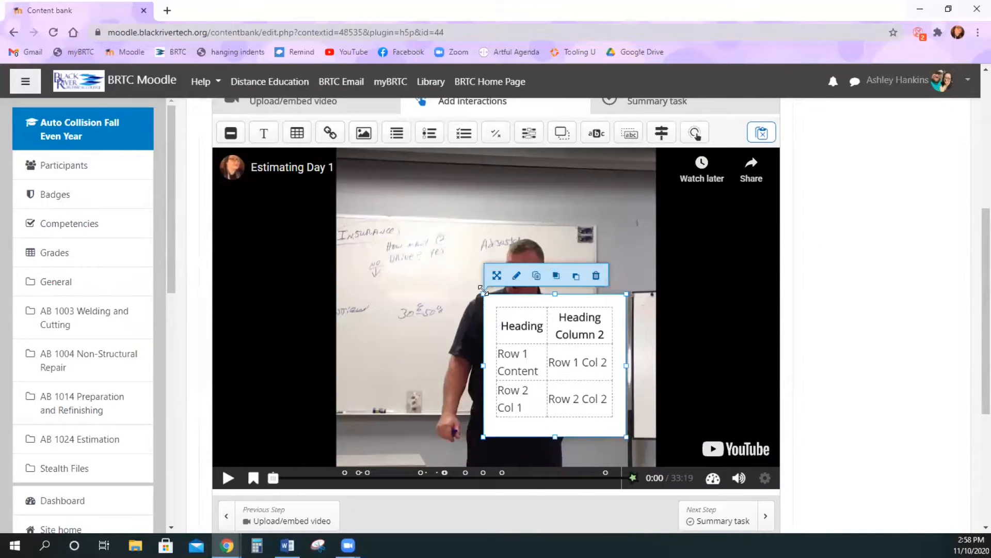
pyautogui.moveTo(483, 292); pyautogui.dragTo(380, 245)
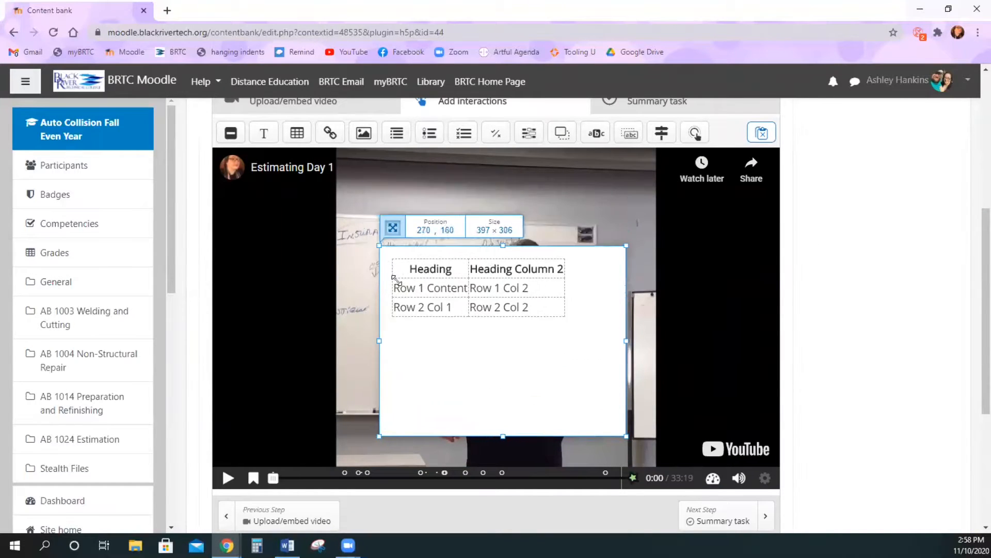
pyautogui.moveTo(395, 279); pyautogui.dragTo(379, 226)
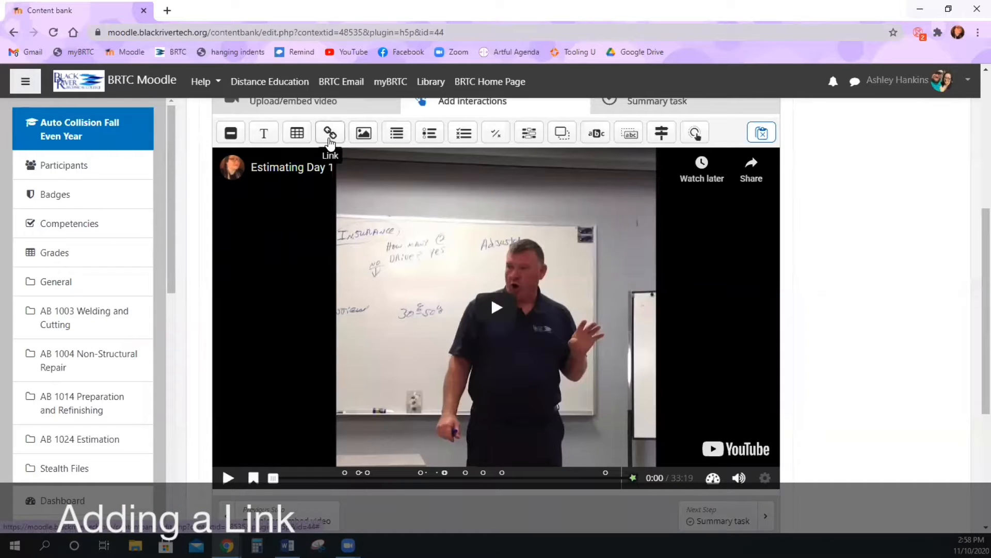
# Insert a link interaction at 0:00 with the title "Link to Estimating Day 2"
pyautogui.click(329, 139)
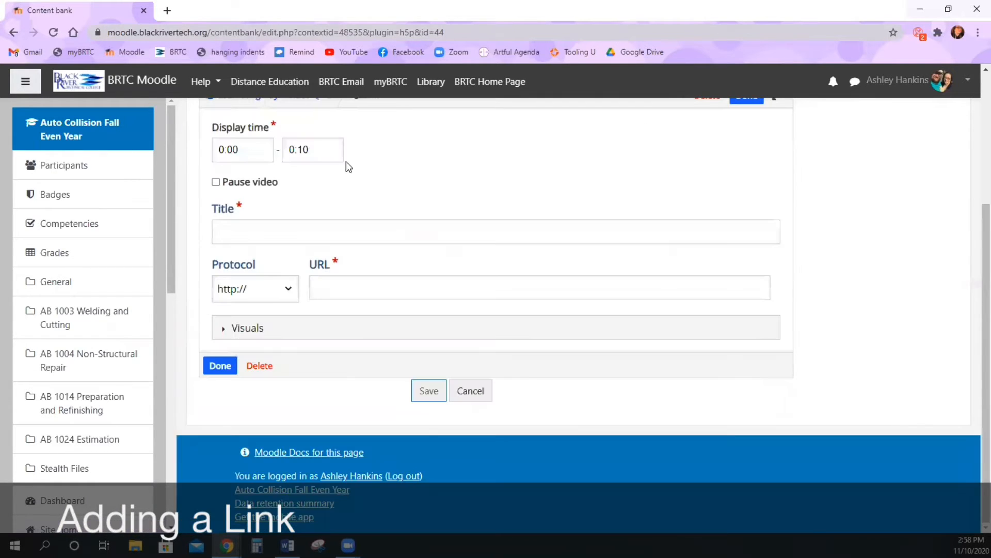
pyautogui.scroll(1, 526, 374)
pyautogui.scroll(-2, 525, 374)
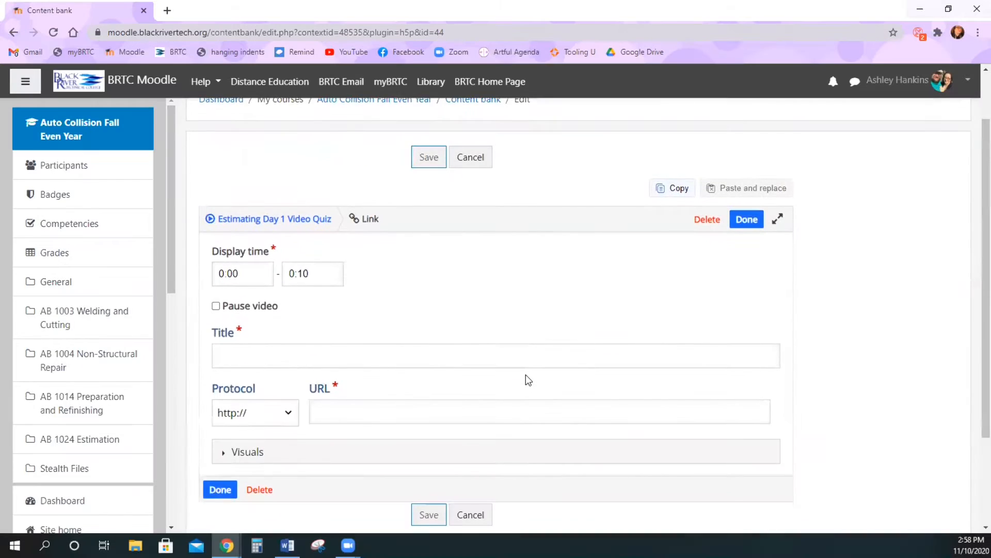
pyautogui.click(422, 299)
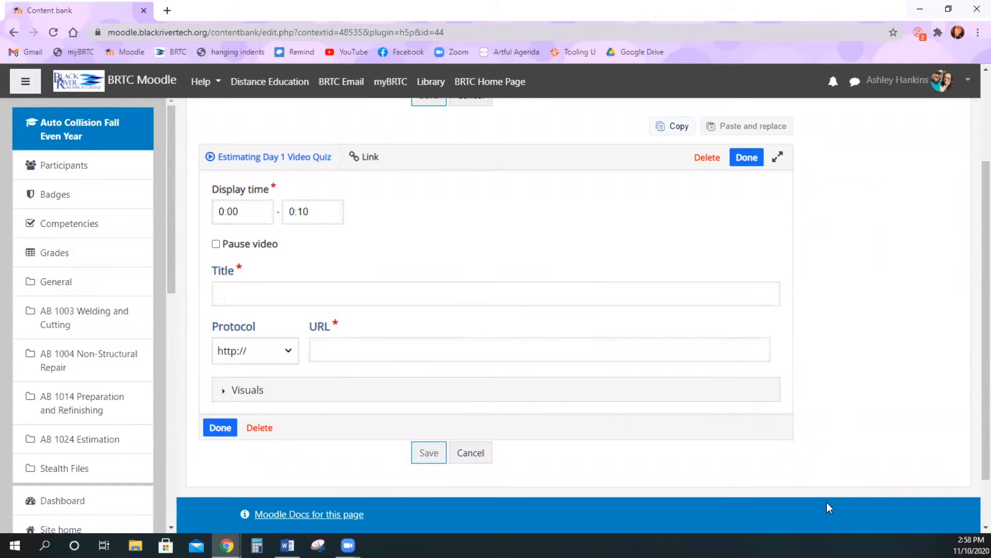
pyautogui.write('Link to Estimating Day 2')
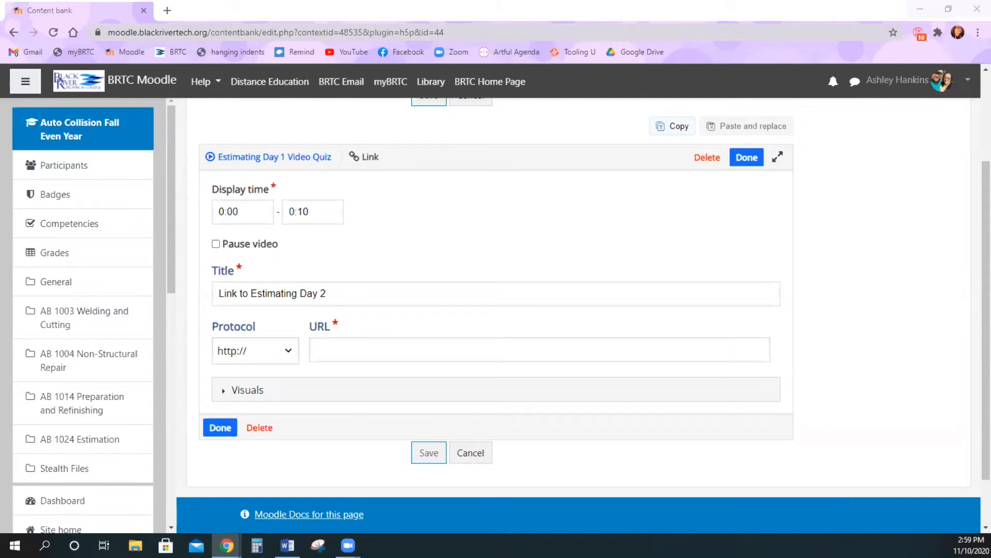
pyautogui.click(347, 349)
pyautogui.write('www.youtube.com/watch?v=tQcvxfZIH3U&t=986s')
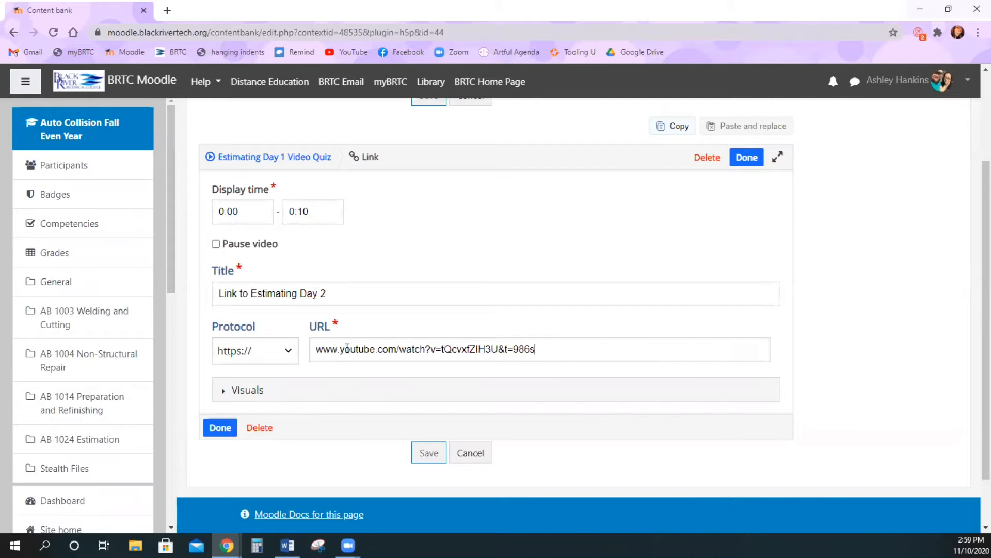
pyautogui.click(335, 391)
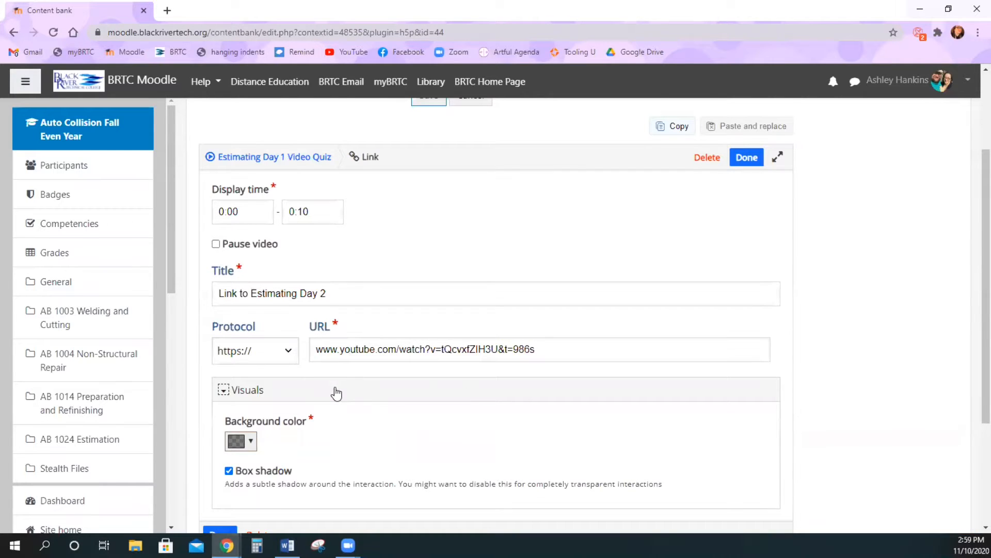
pyautogui.scroll(-1, 336, 392)
pyautogui.click(217, 471)
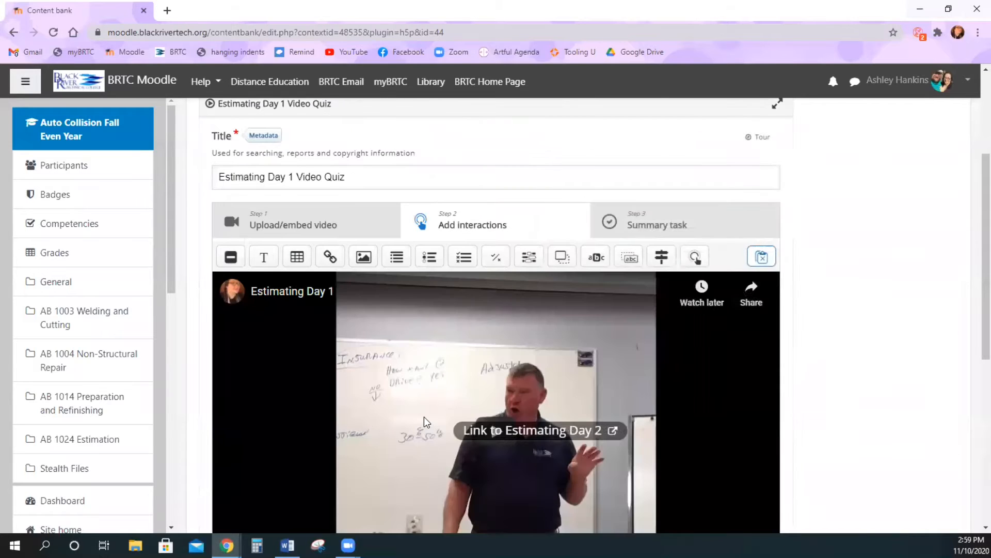
# Move the Estimating Day 2 link to the lower-left corner of the video and test it
pyautogui.scroll(-2, 423, 417)
pyautogui.moveTo(510, 309); pyautogui.dragTo(354, 412)
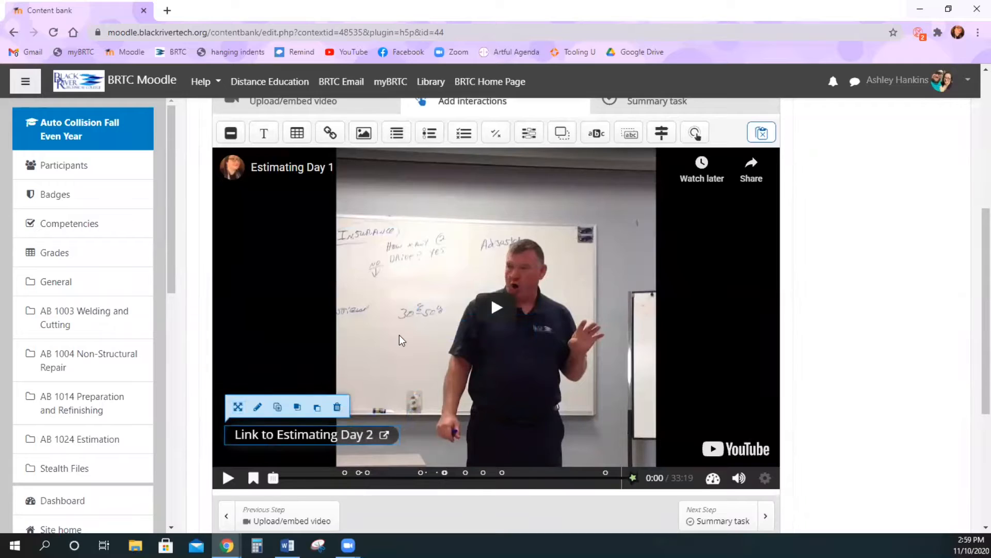
pyautogui.click(400, 336)
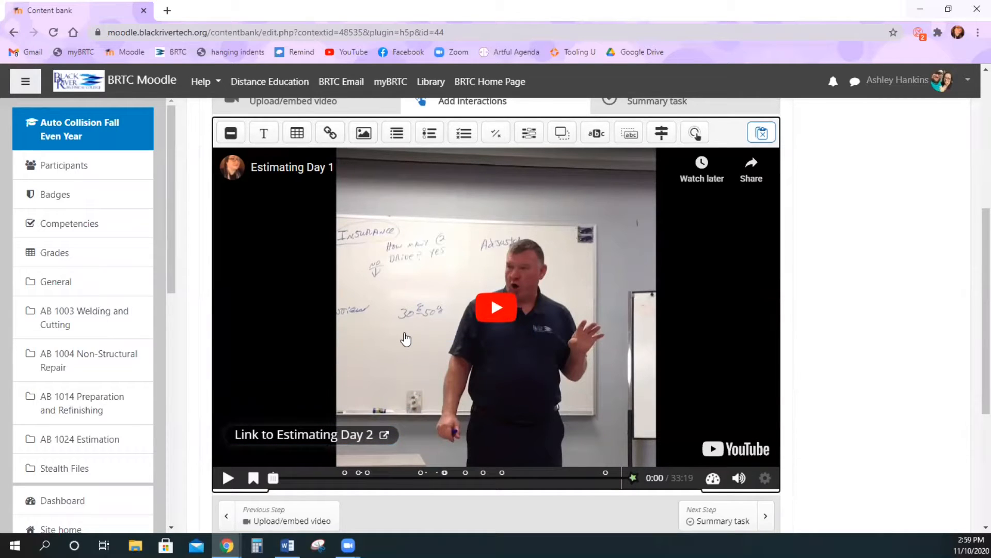
pyautogui.click(384, 434)
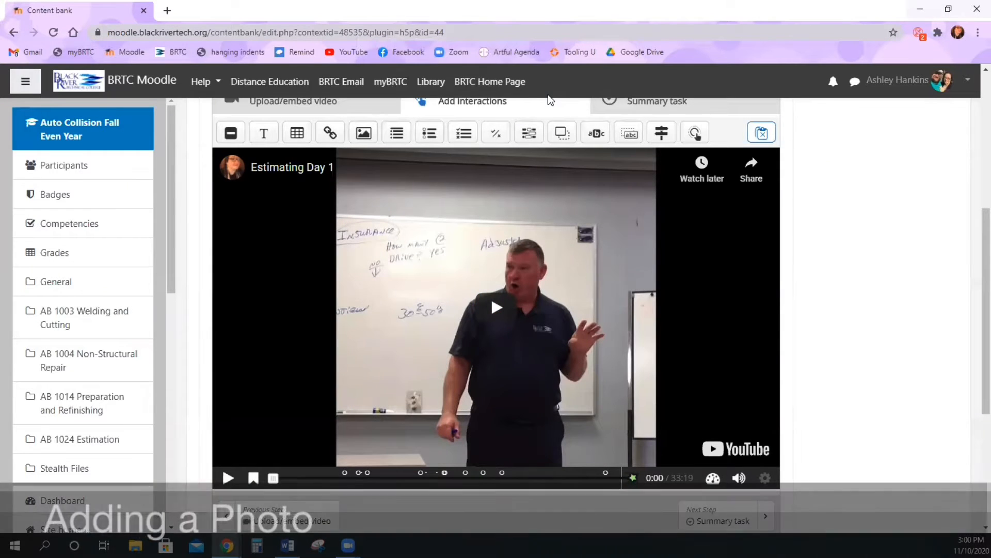
# Insert an image interaction at 0:00 using the desktop picture "Zoom Background - Everything is Fine"
pyautogui.click(364, 133)
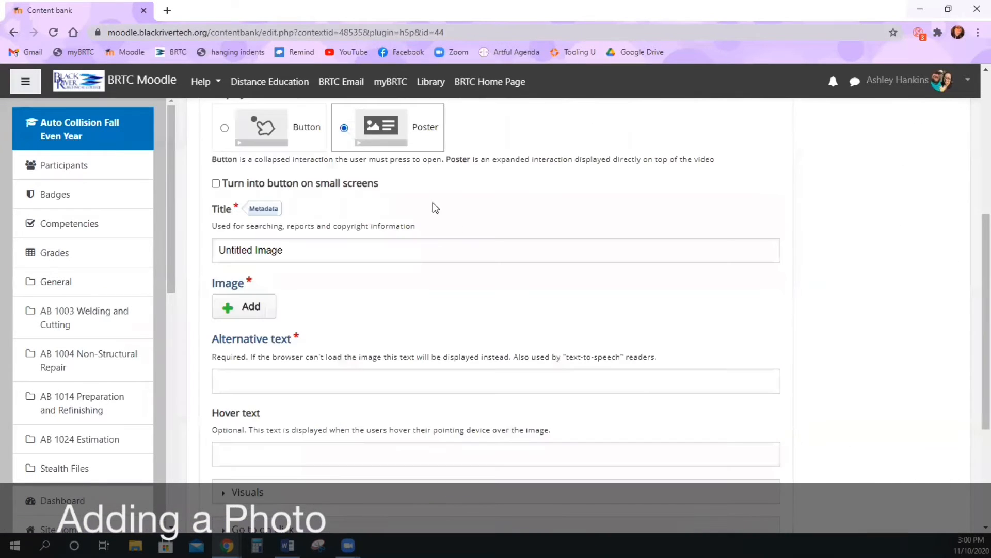
pyautogui.scroll(3, 458, 225)
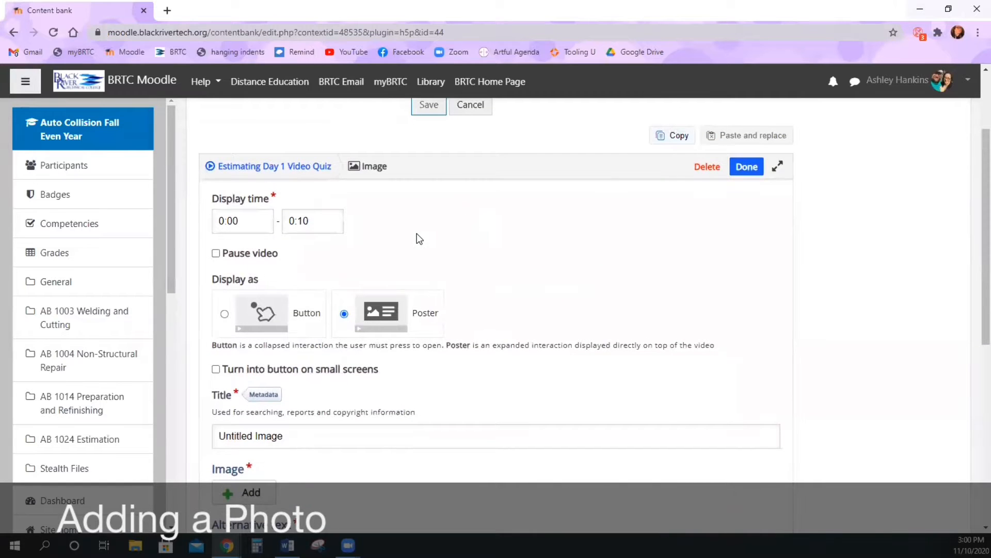
pyautogui.scroll(-1, 419, 239)
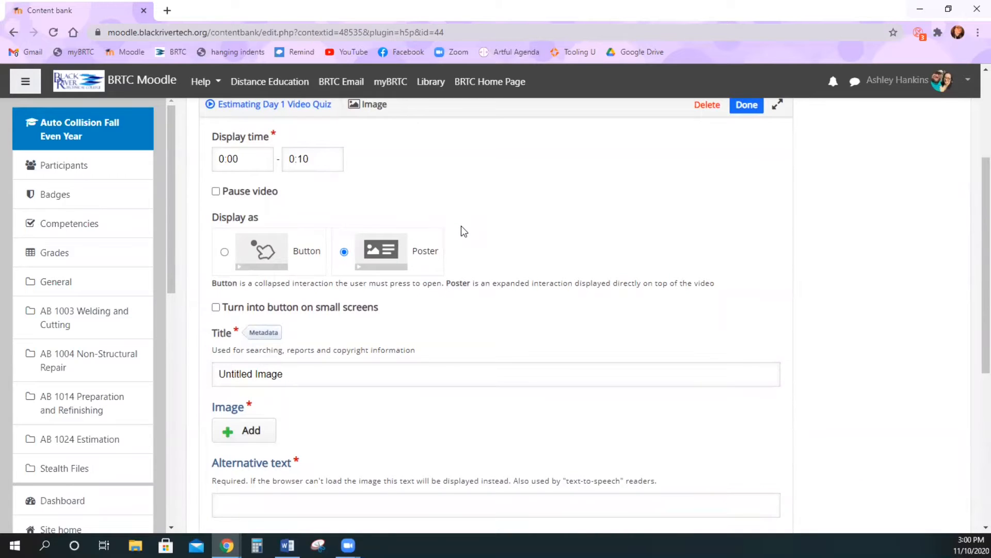
pyautogui.scroll(-2, 460, 225)
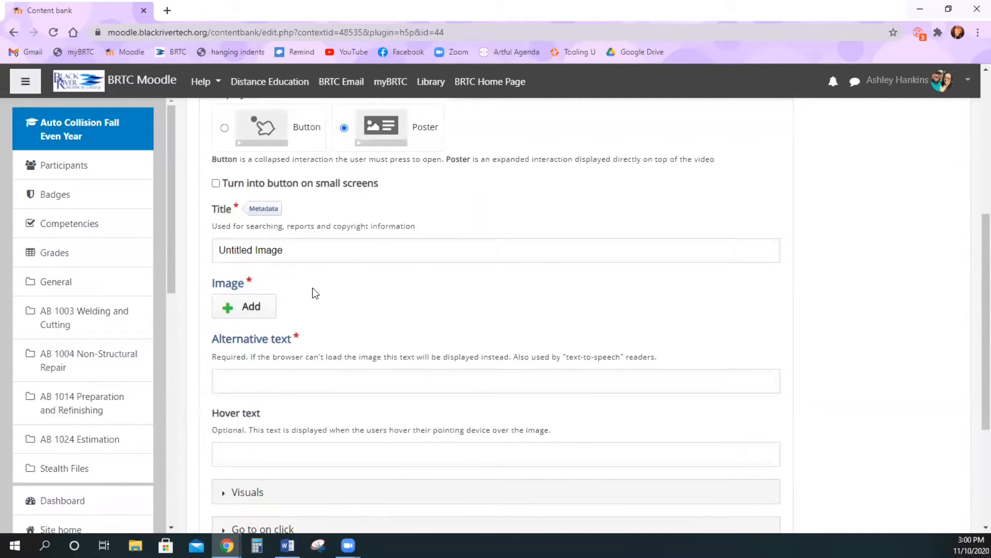
pyautogui.click(262, 306)
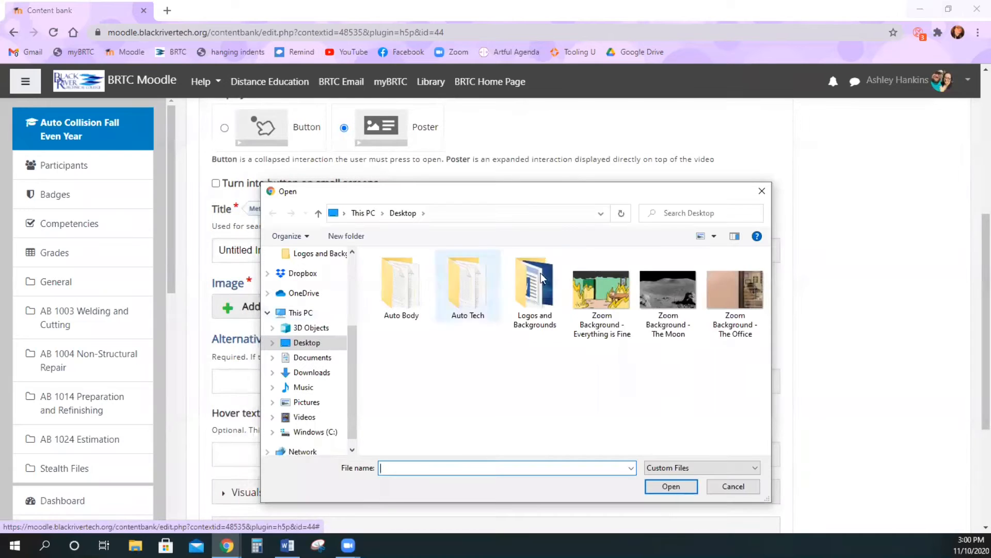
pyautogui.click(624, 296)
pyautogui.click(671, 486)
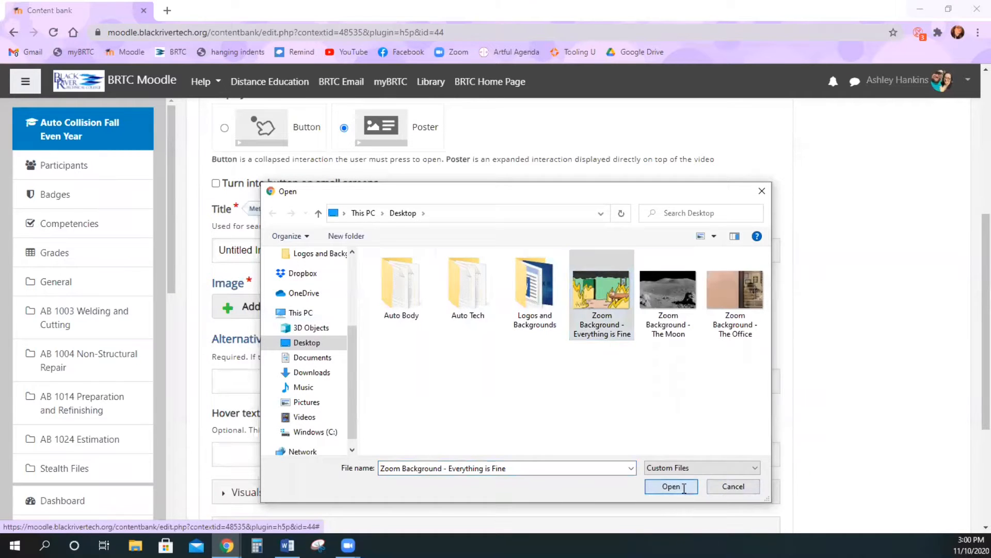
# Give the image the alternative text "A room on fire" and the hover text "Everything's Fine!", and finish the interaction
pyautogui.scroll(-1, 568, 377)
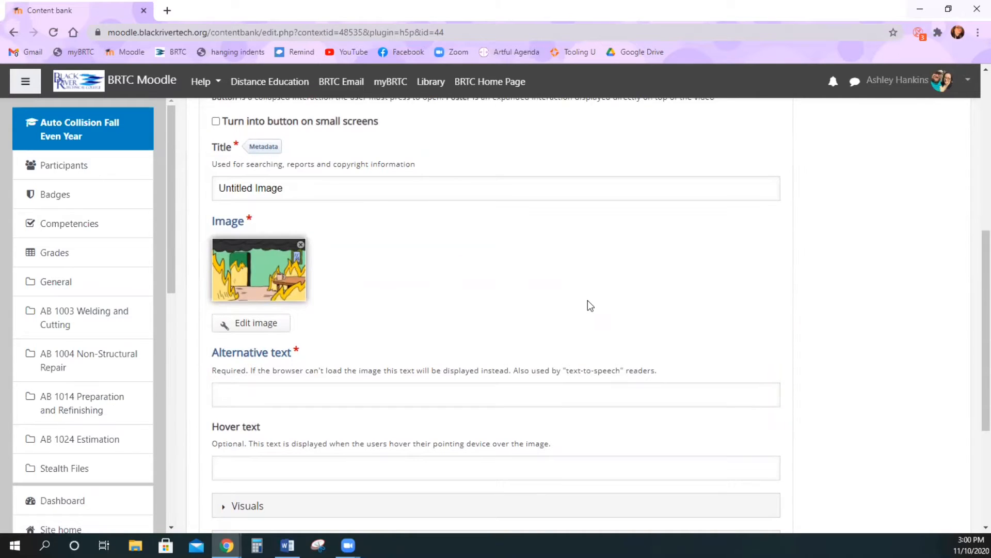
pyautogui.write('A room on fire')
pyautogui.scroll(-3, 587, 299)
pyautogui.click(380, 288)
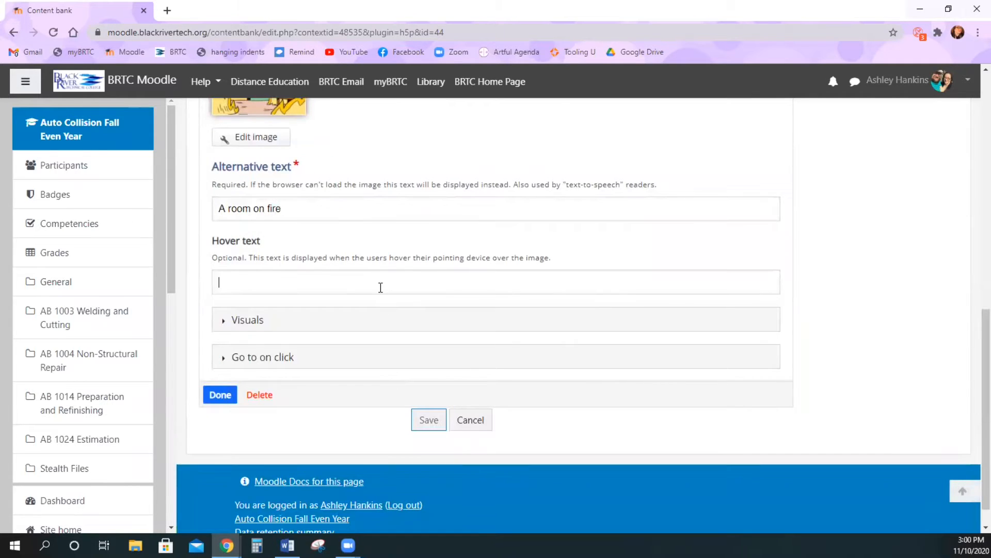
pyautogui.write('Everyt')
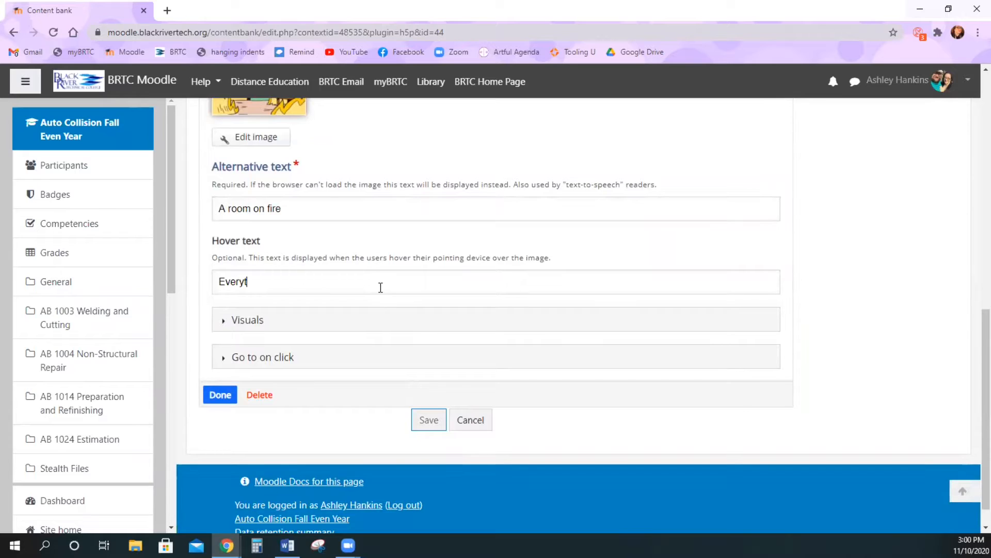
pyautogui.write("hing's Fine!")
pyautogui.click(211, 395)
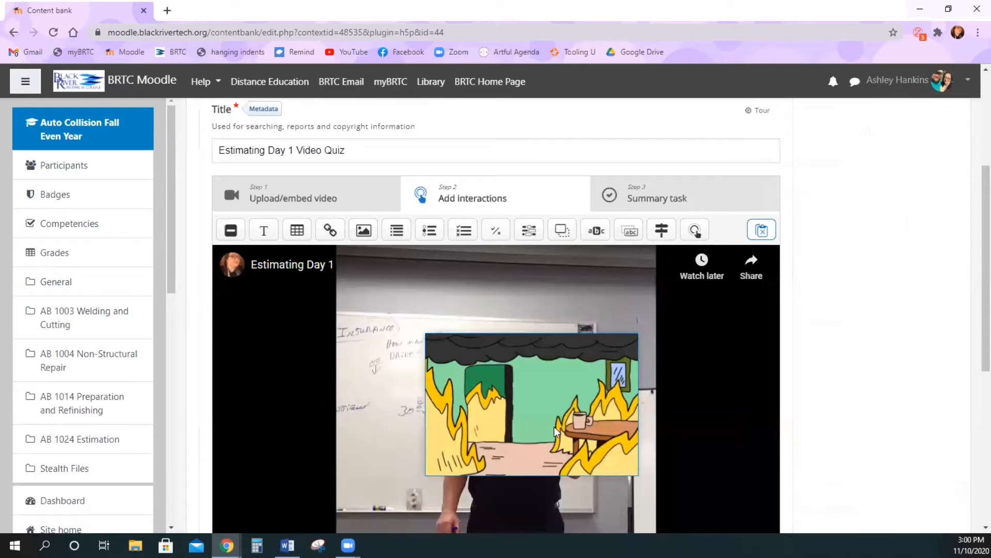
# Move the burning-room image to the lower-right corner of the video and deselect it
pyautogui.scroll(-2, 651, 440)
pyautogui.moveTo(577, 283); pyautogui.dragTo(710, 363)
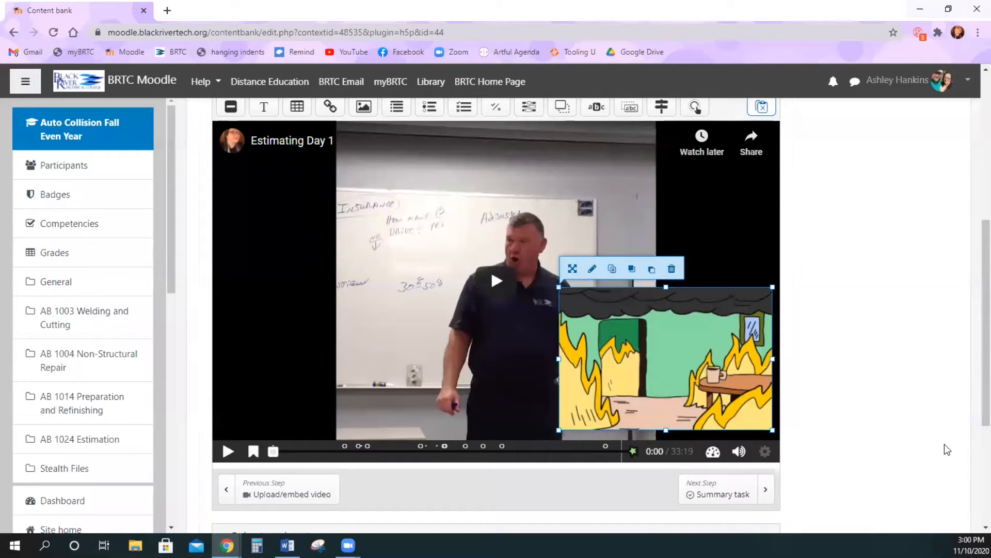
pyautogui.click(757, 224)
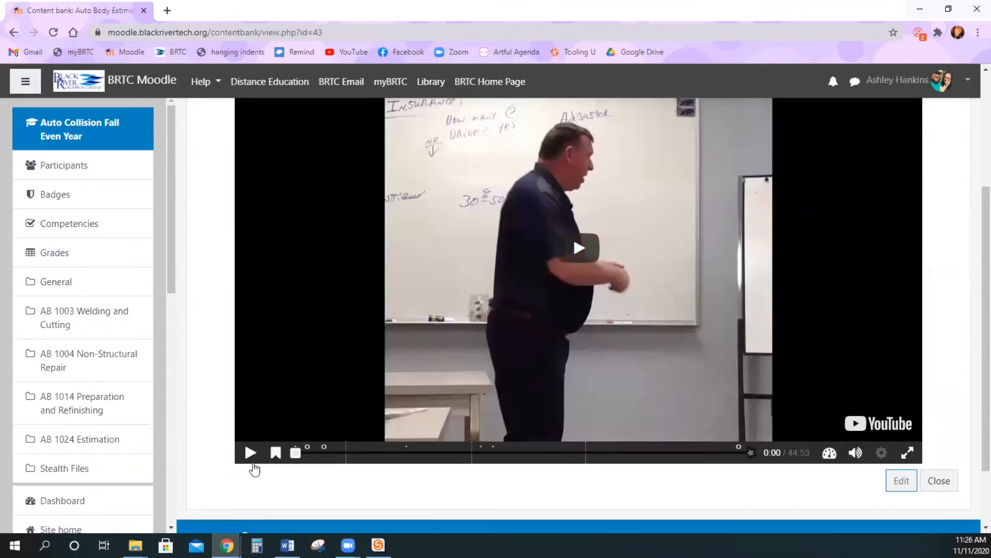
# Play the existing auto body estimating video from its content bank preview
pyautogui.click(250, 454)
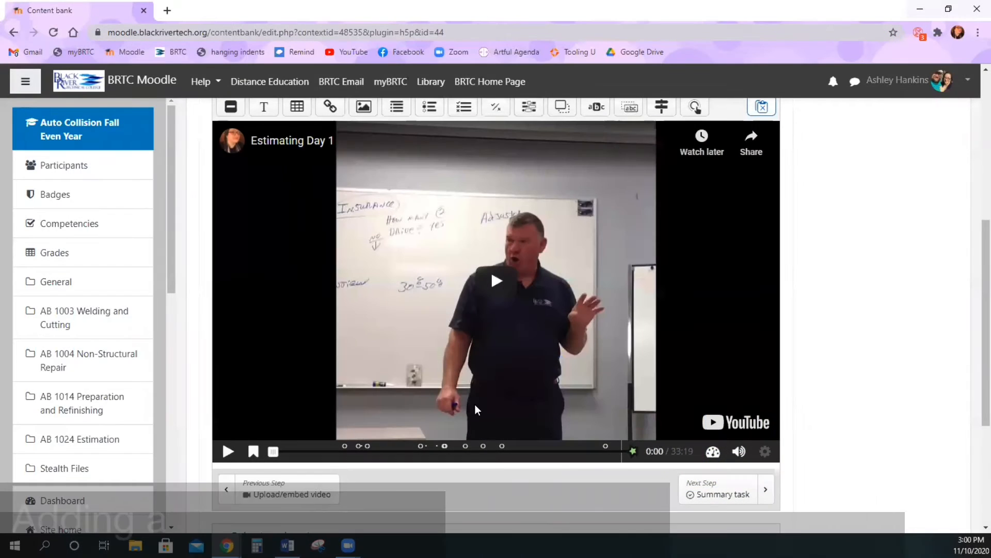
# Insert a statements interaction at 0:00 and display it as a poster
pyautogui.scroll(1, 398, 116)
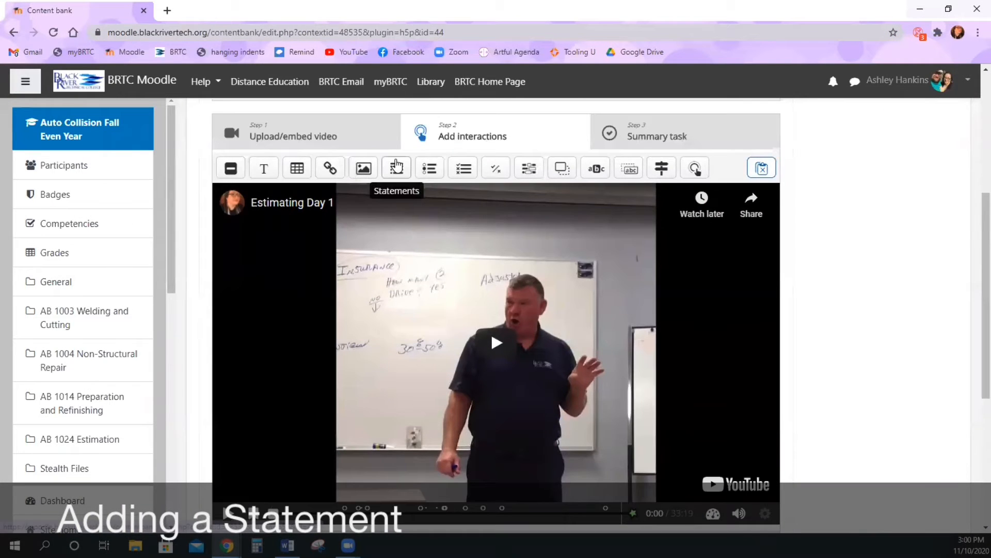
pyautogui.click(397, 169)
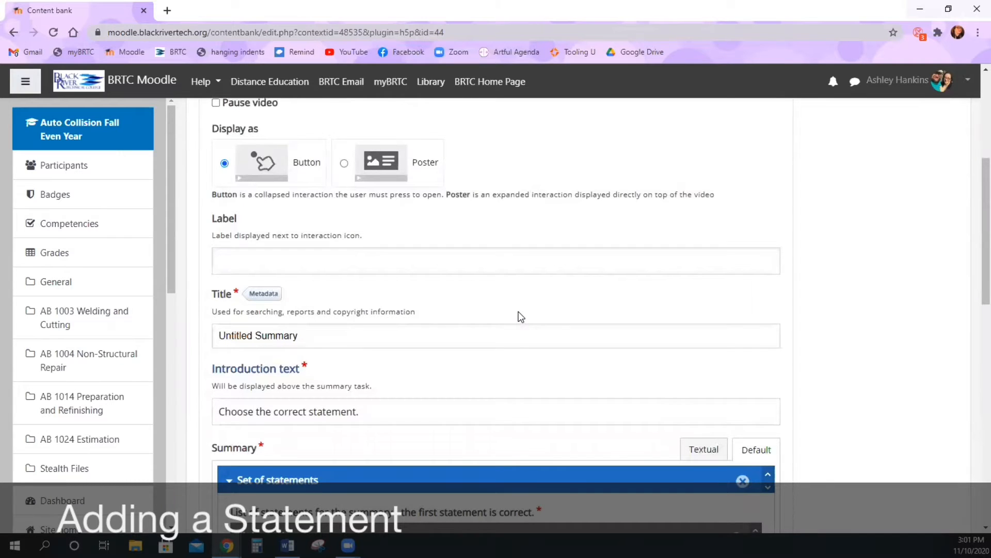
pyautogui.scroll(2, 520, 316)
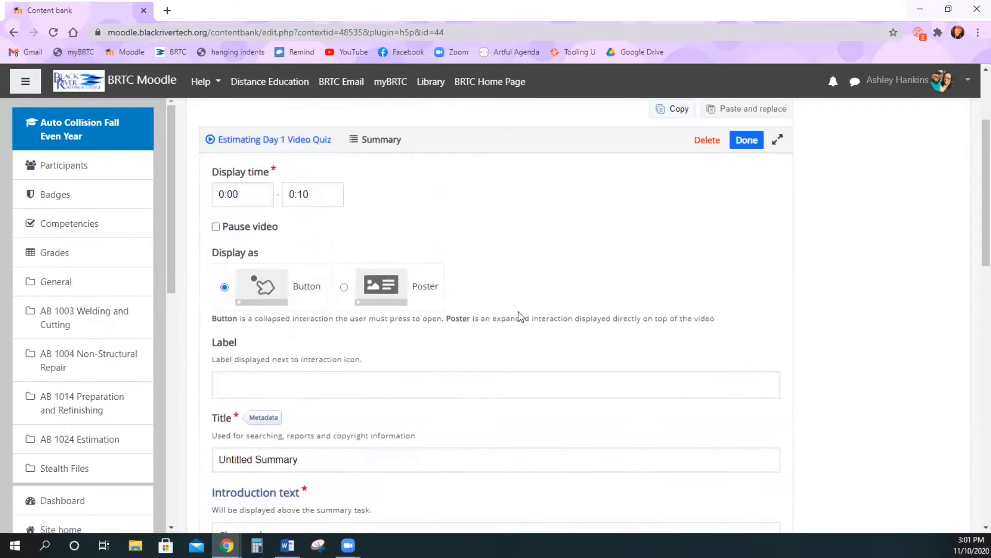
pyautogui.click(359, 292)
pyautogui.scroll(-6, 360, 292)
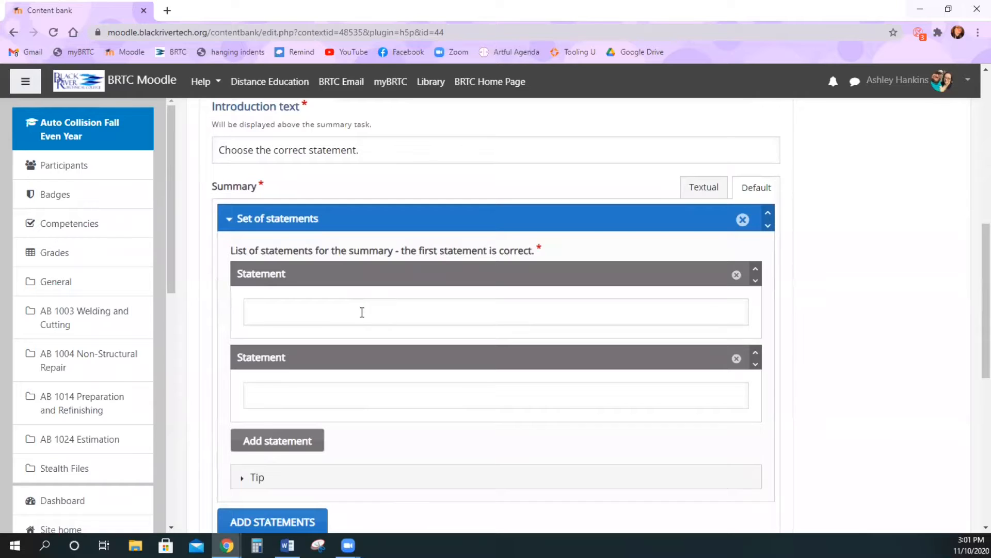
# Enter "This statement is true." as the first, correct statement of the set
pyautogui.click(361, 311)
pyautogui.write('This ')
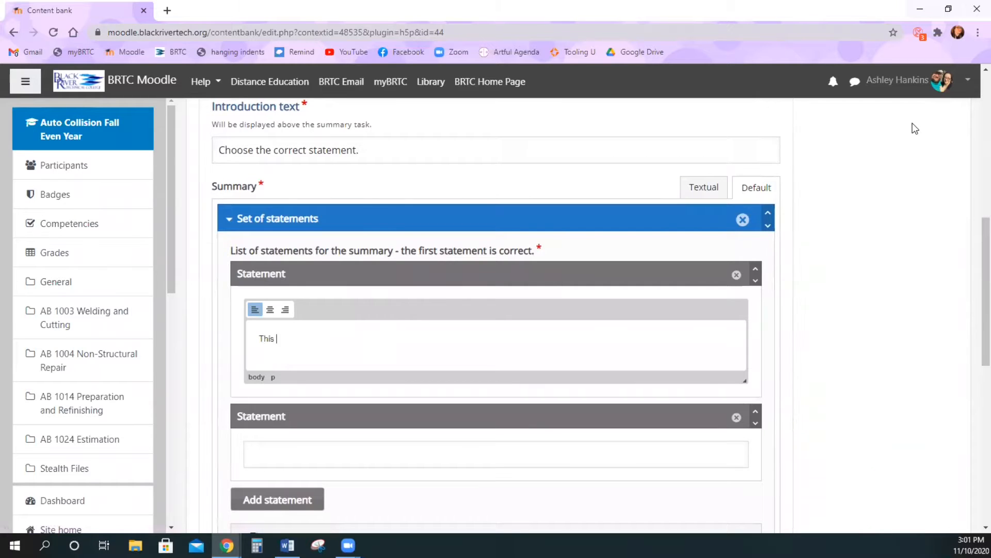
pyautogui.write('statement is true.')
pyautogui.scroll(-1, 695, 184)
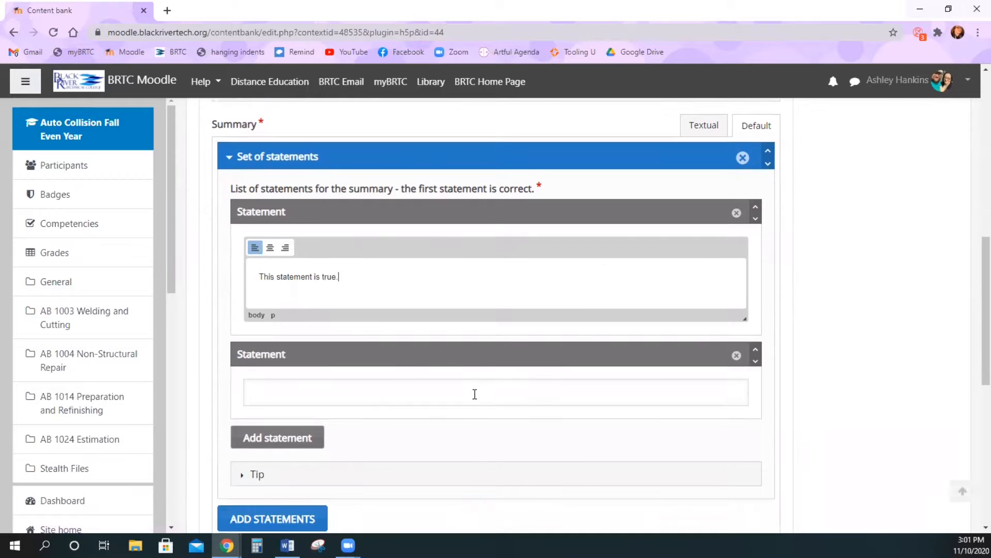
# Enter "This statement is false." as the second statement and add a third one reading "This statement is also false."
pyautogui.click(474, 394)
pyautogui.write('This stat')
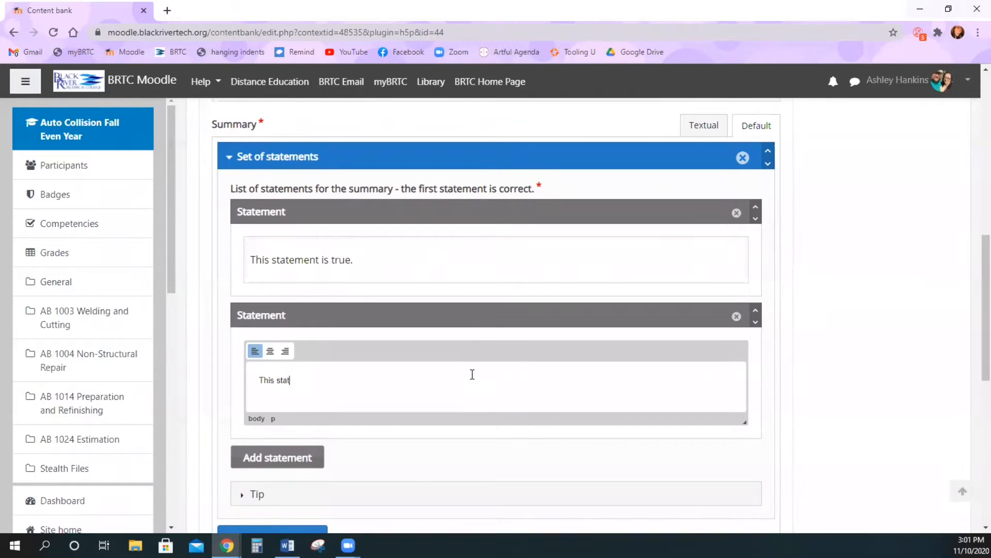
pyautogui.write('ement is false.')
pyautogui.click(302, 457)
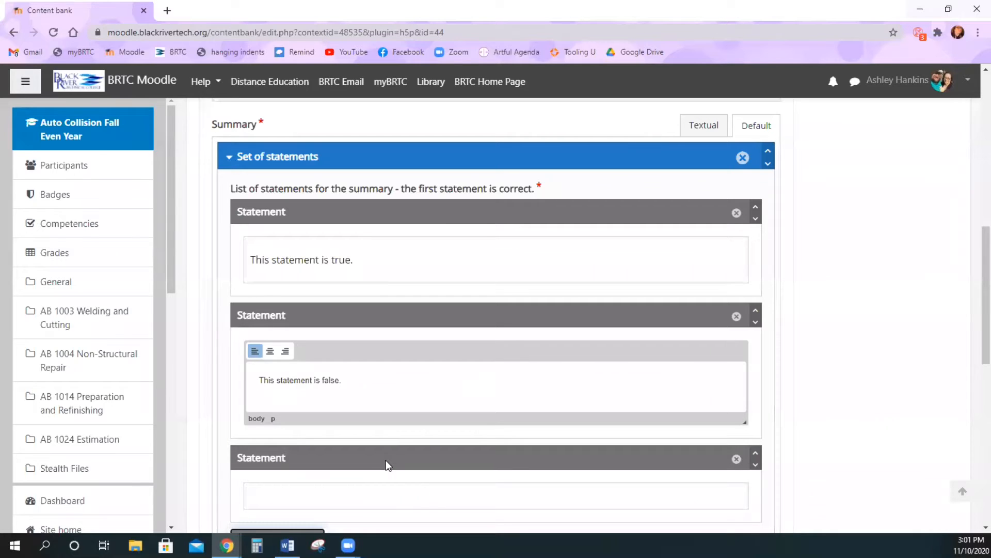
pyautogui.click(381, 494)
pyautogui.write('This sta')
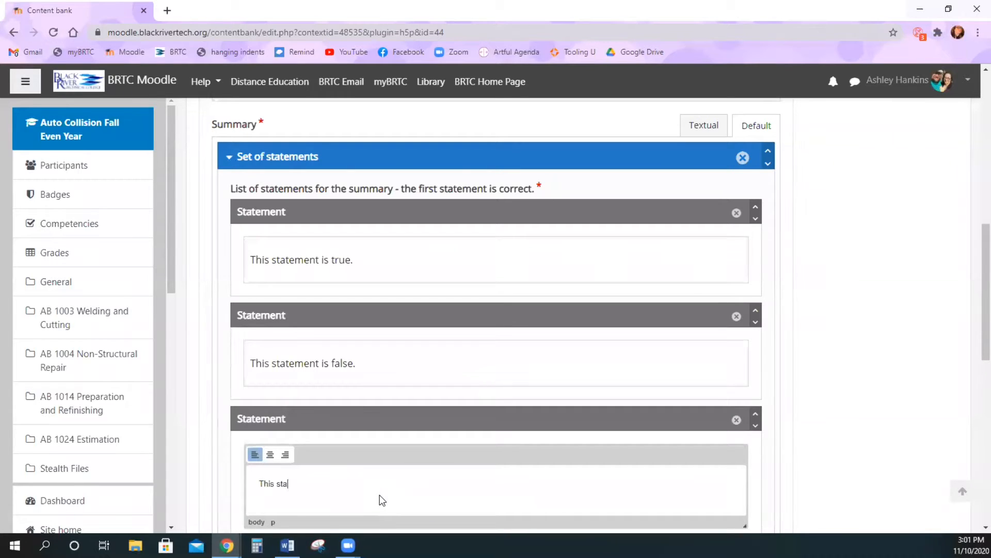
pyautogui.write('tement is also false.')
# Add the tip text "Choose the statement that is true." to the set of statements
pyautogui.scroll(-5, 435, 443)
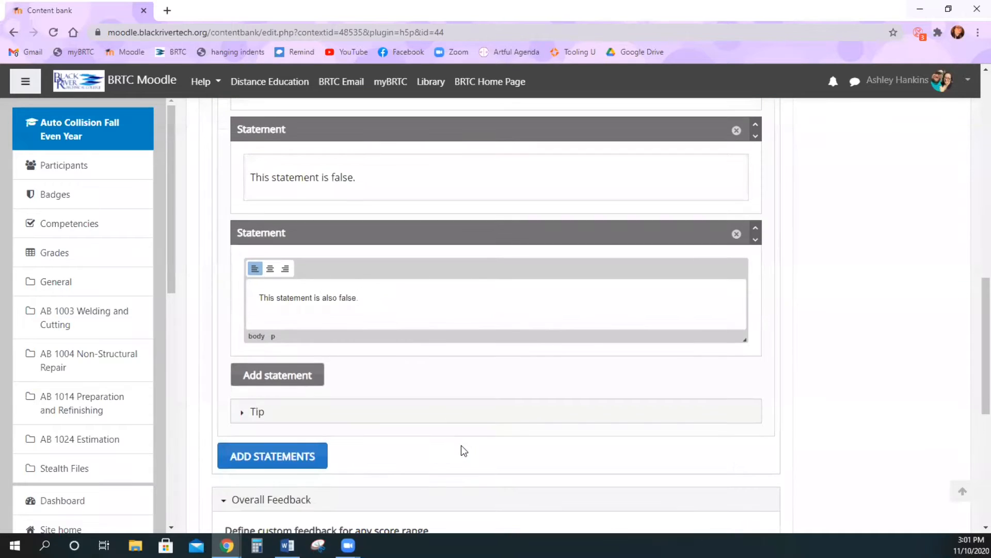
pyautogui.scroll(-2, 462, 447)
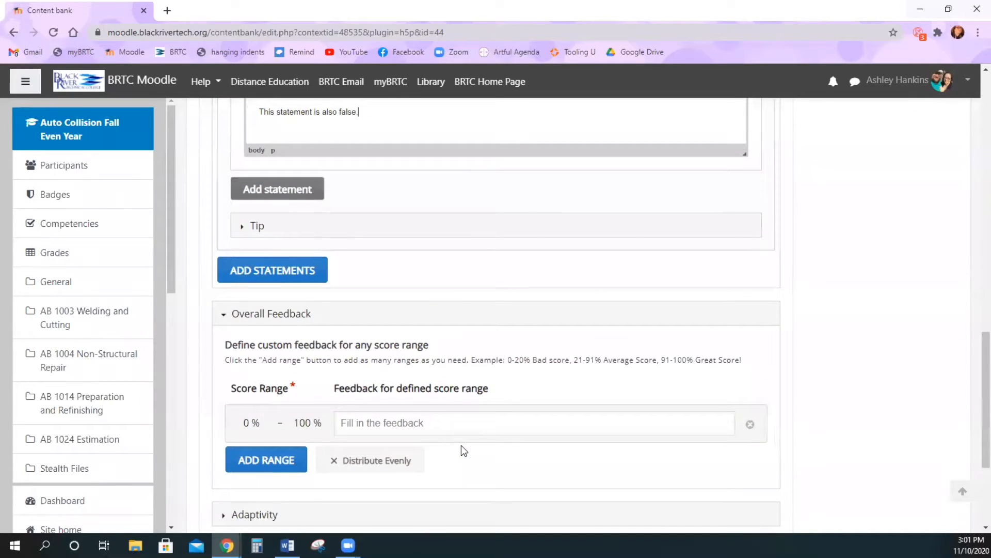
pyautogui.scroll(5, 461, 445)
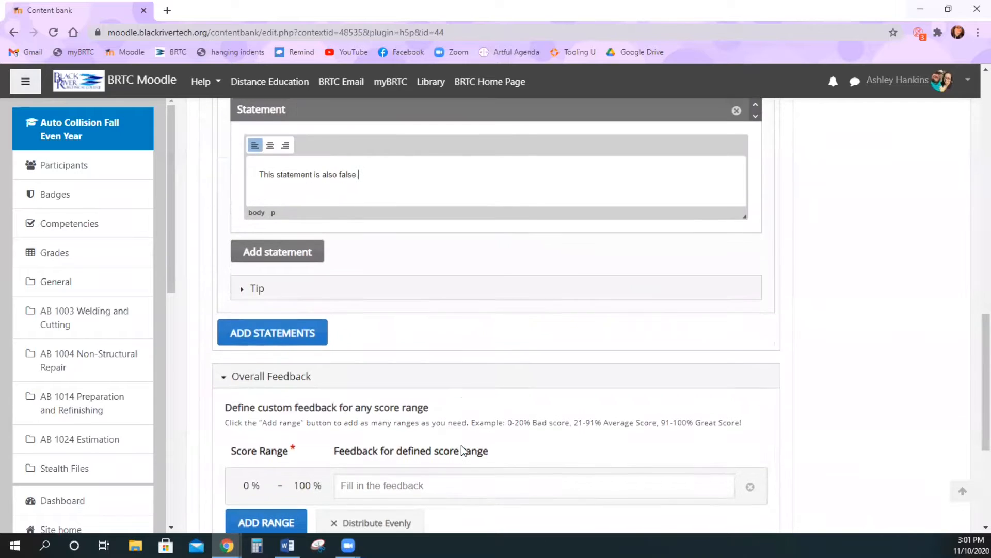
pyautogui.scroll(3, 461, 445)
pyautogui.scroll(-4, 461, 445)
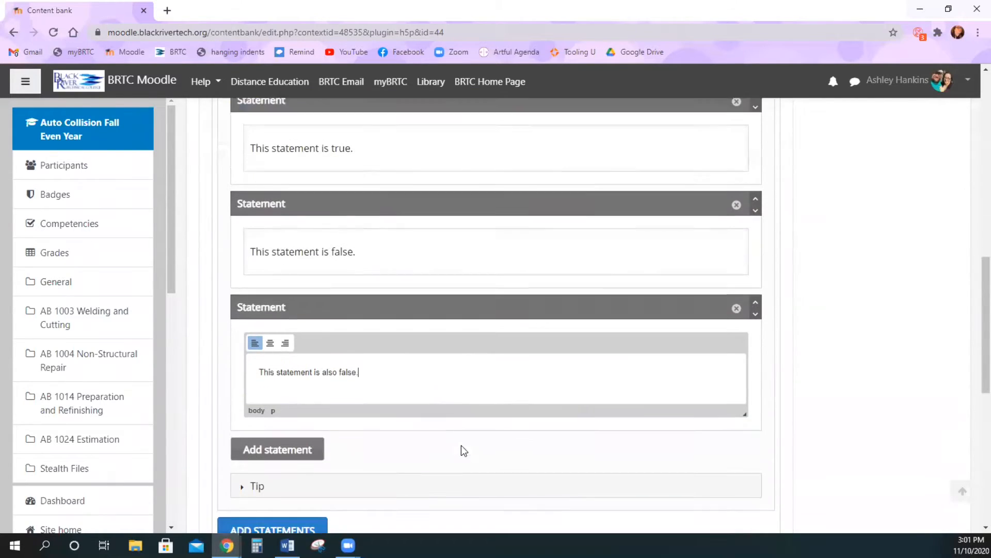
pyautogui.click(289, 473)
pyautogui.scroll(-3, 405, 449)
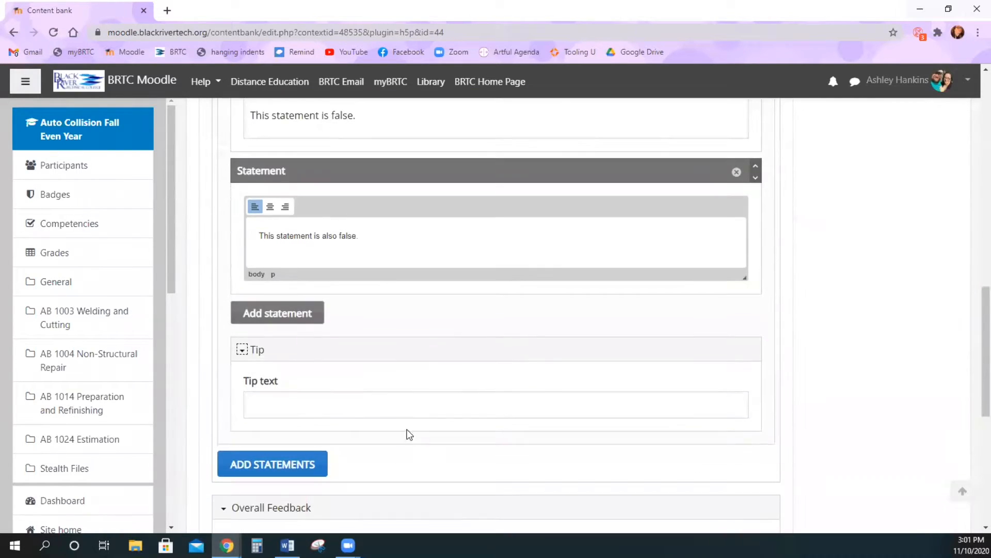
pyautogui.write('Cho')
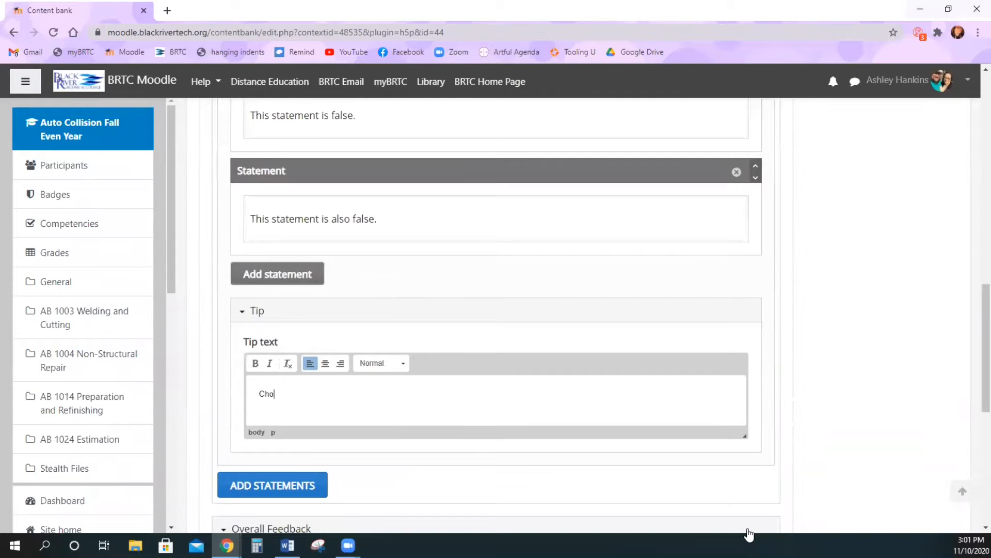
pyautogui.write('ose the statement that is true.')
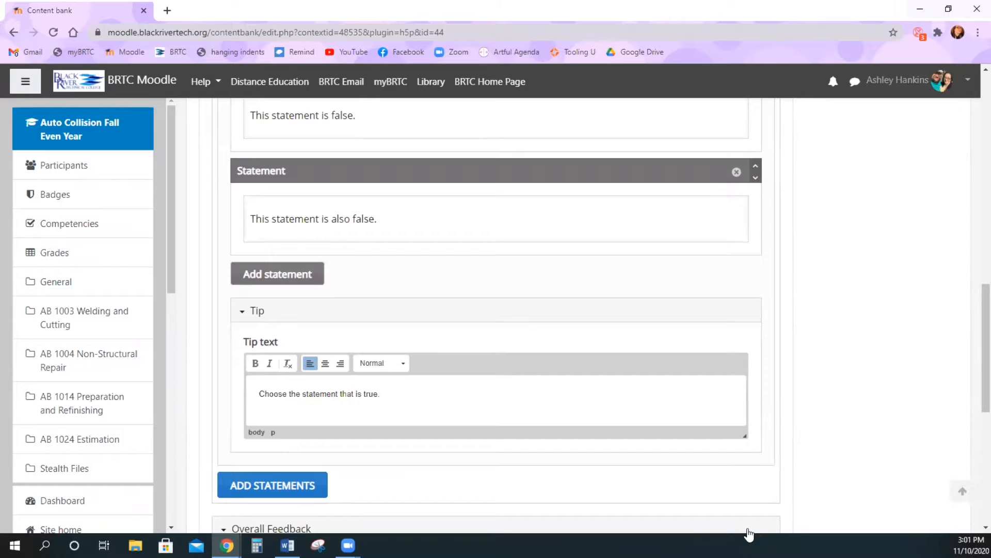
# Split the overall feedback into two ranges: "Make sure you read the instructions carefully." for 0–70% and "Good job" for 71–100%
pyautogui.scroll(-6, 376, 413)
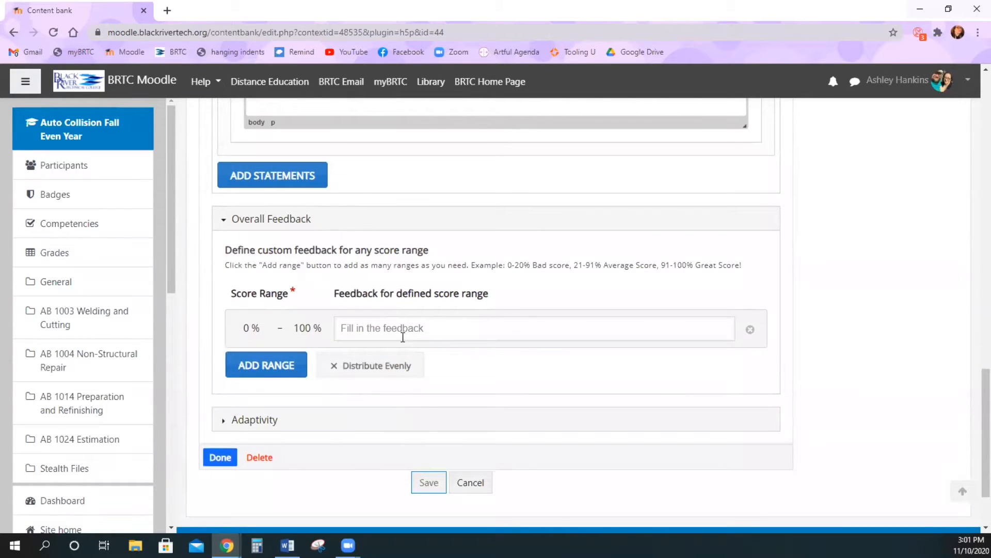
pyautogui.click(290, 370)
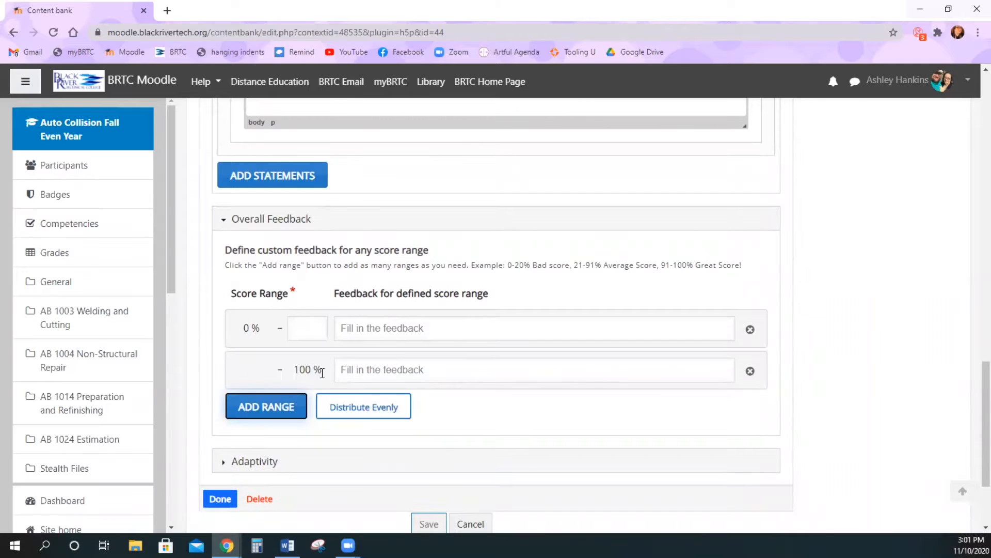
pyautogui.click(312, 331)
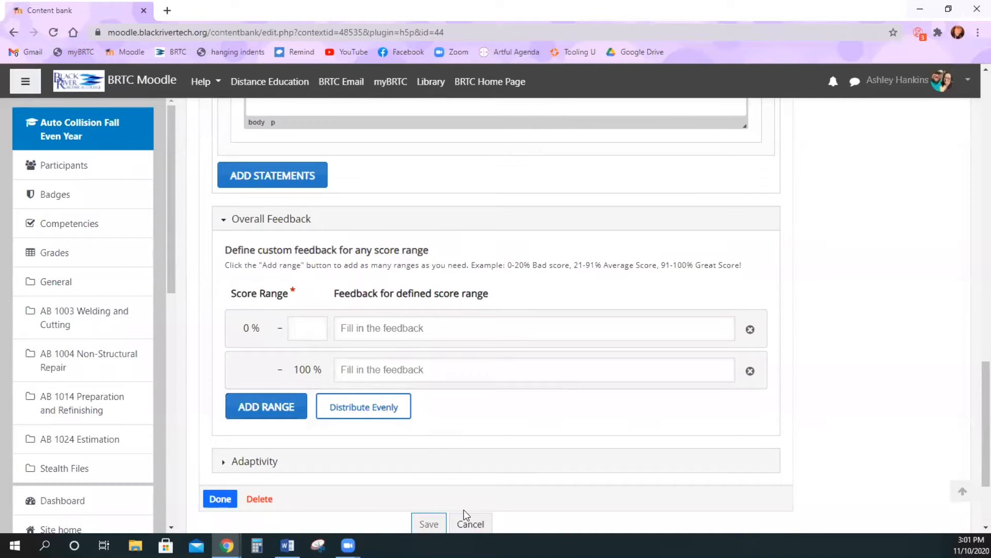
pyautogui.write('70')
pyautogui.press('Tab')
pyautogui.write('Mak')
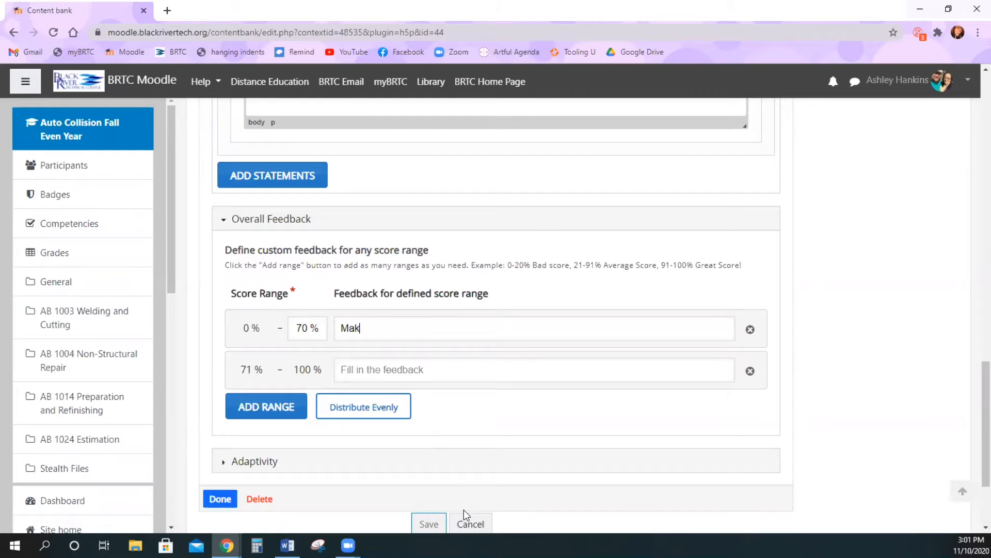
pyautogui.write('e sure you read the instructions carefully.')
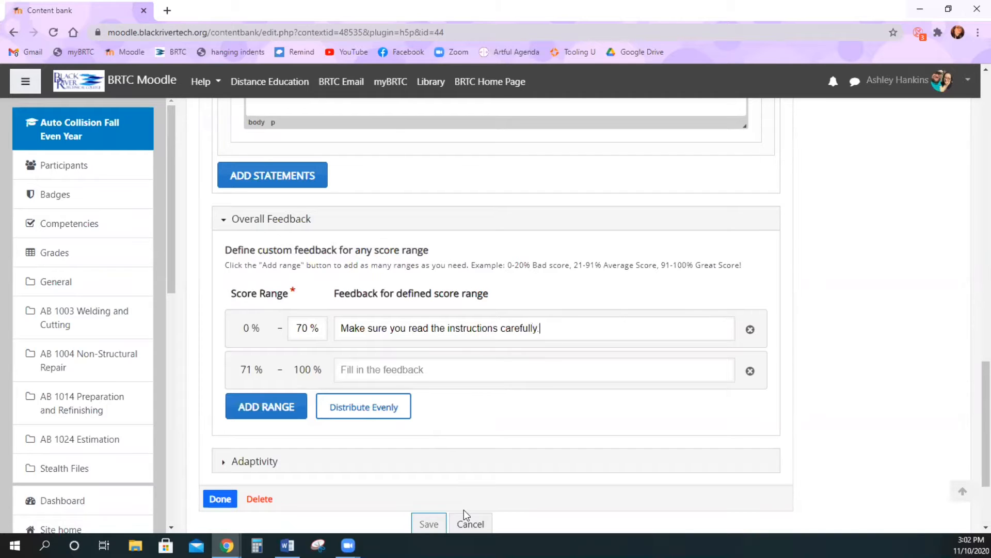
pyautogui.click(398, 370)
pyautogui.write('Good job')
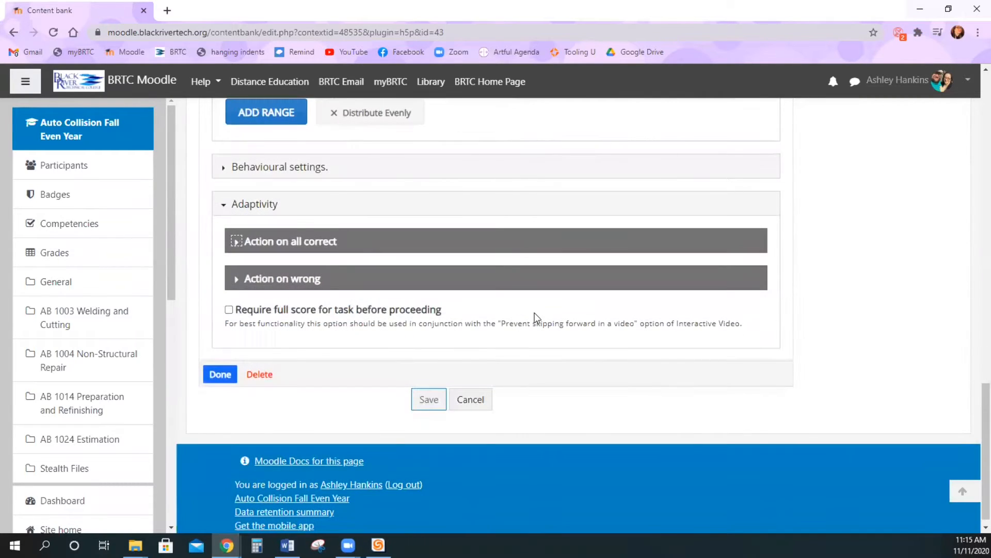
# Set the adaptivity action for all correct answers to seek to 11:00, with the seek button labelled "Skip Ahead"
pyautogui.scroll(-1, 535, 312)
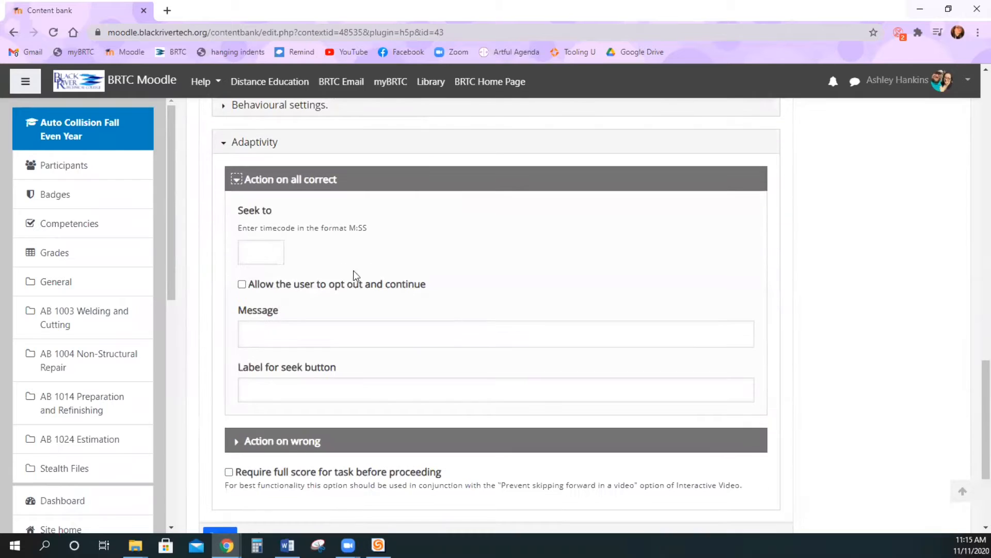
pyautogui.click(261, 253)
pyautogui.write('11:00')
pyautogui.click(464, 336)
pyautogui.scroll(-1, 422, 404)
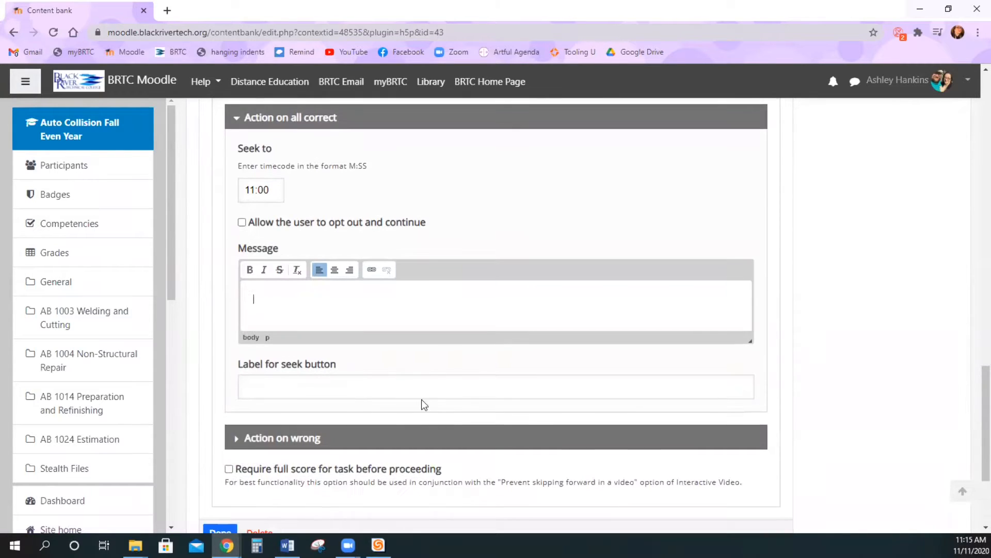
pyautogui.click(420, 387)
pyautogui.write('Skip Ahead')
# Set the adaptivity action for wrong answers to seek to 0:00, with the seek button labelled "Go Back"
pyautogui.scroll(-1, 436, 436)
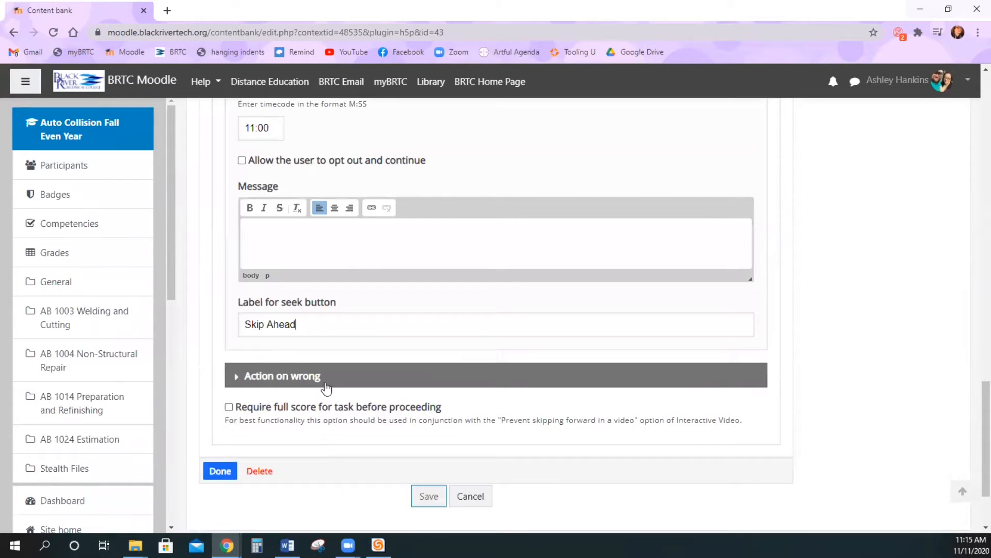
pyautogui.click(325, 383)
pyautogui.click(268, 451)
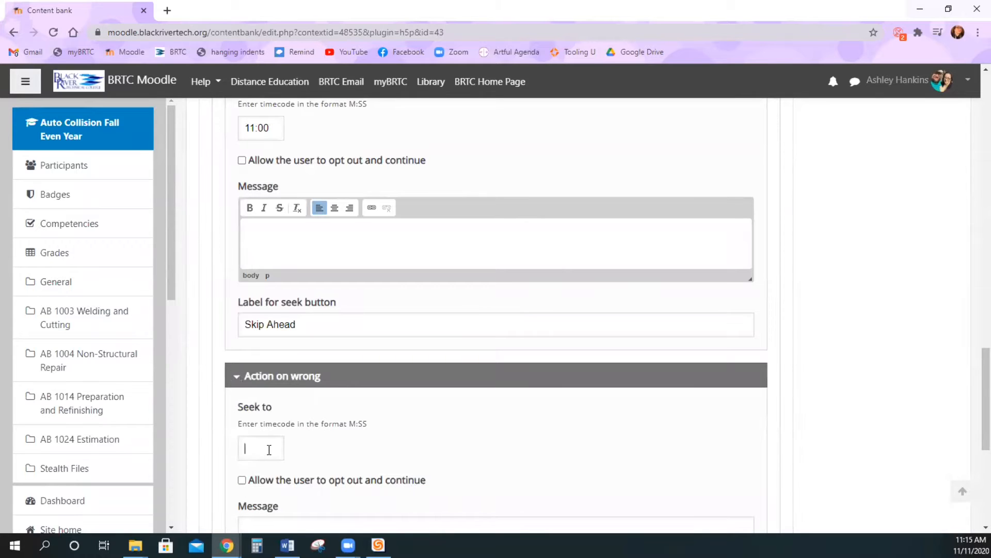
pyautogui.write('0:00')
pyautogui.scroll(-1, 264, 500)
pyautogui.scroll(-1, 278, 477)
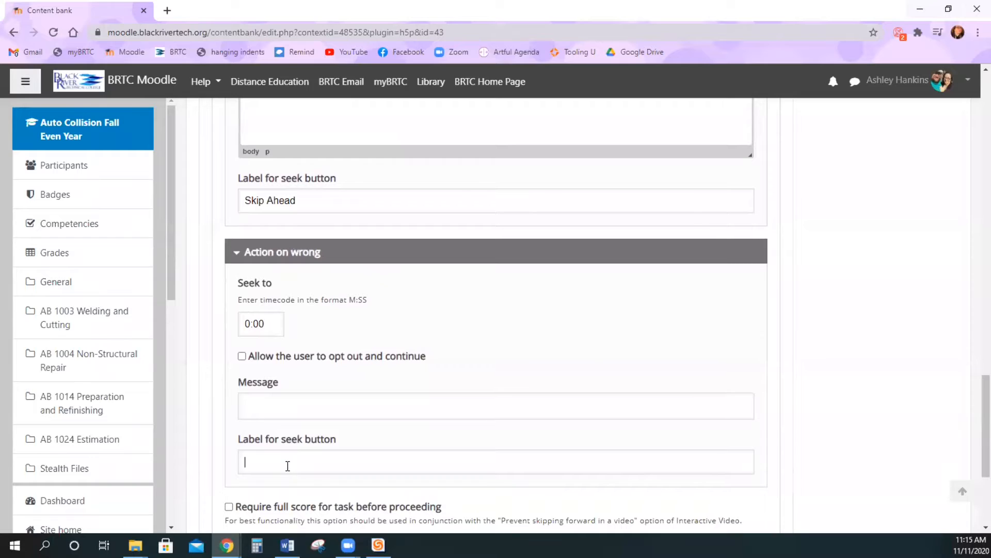
pyautogui.click(287, 466)
pyautogui.write('Go Back')
pyautogui.scroll(2, 371, 450)
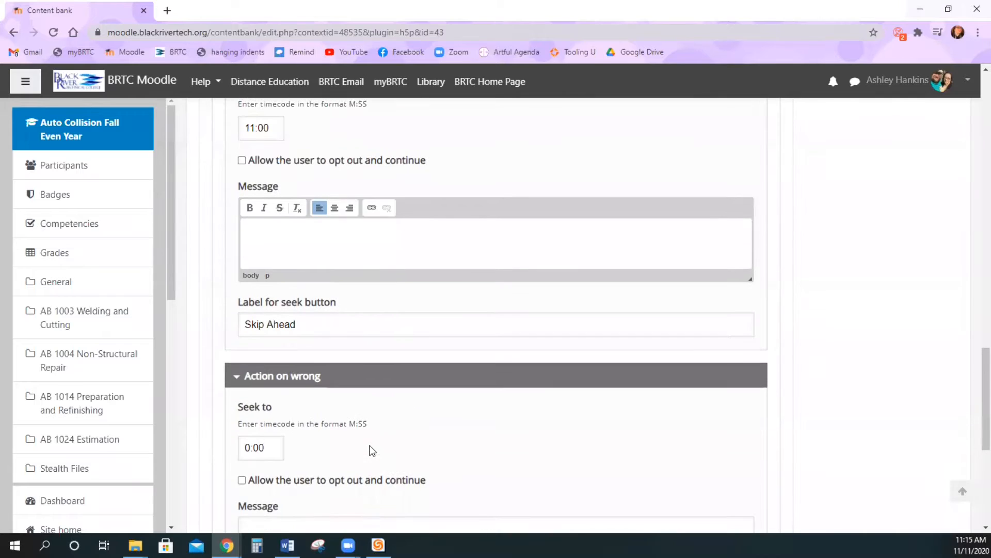
pyautogui.scroll(1, 371, 449)
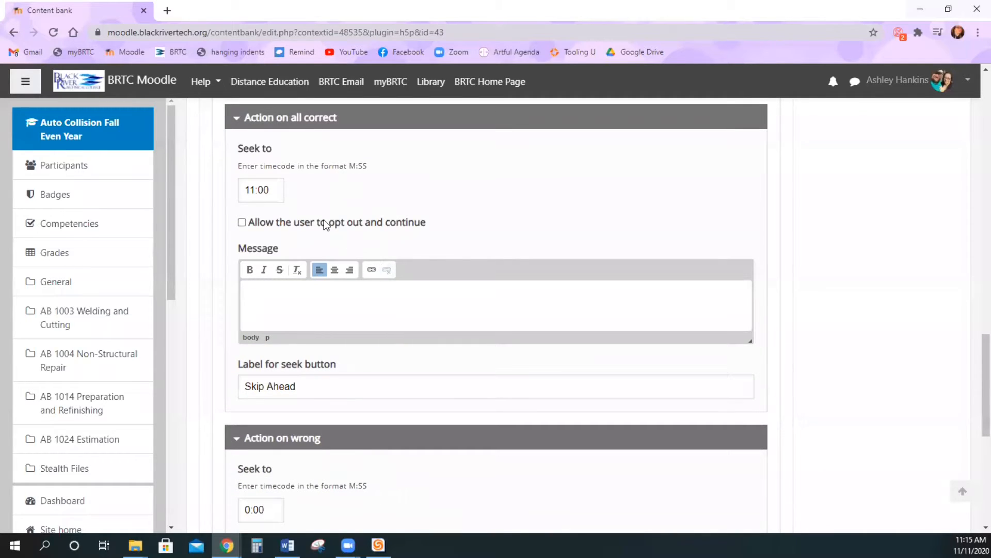
pyautogui.click(325, 223)
pyautogui.click(324, 219)
pyautogui.scroll(-3, 463, 403)
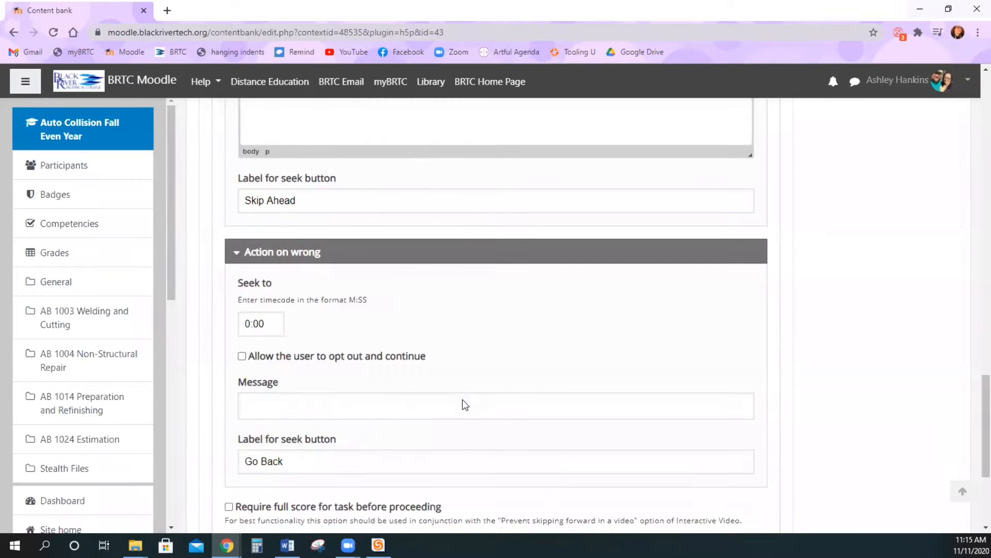
pyautogui.scroll(-2, 463, 401)
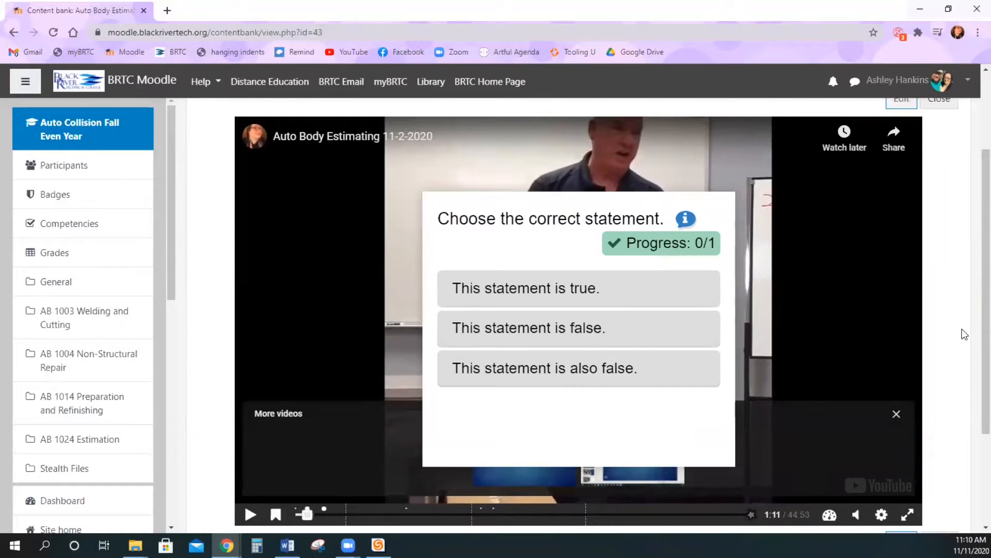
# Test the statements interaction in the video preview by choosing "This statement is true.", and continue from the result page
pyautogui.click(633, 304)
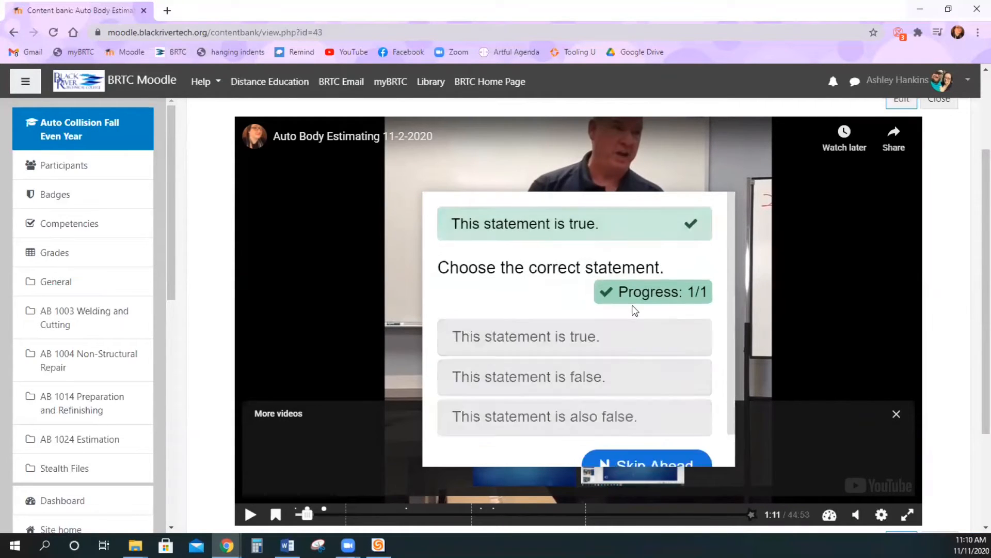
pyautogui.scroll(-2, 636, 310)
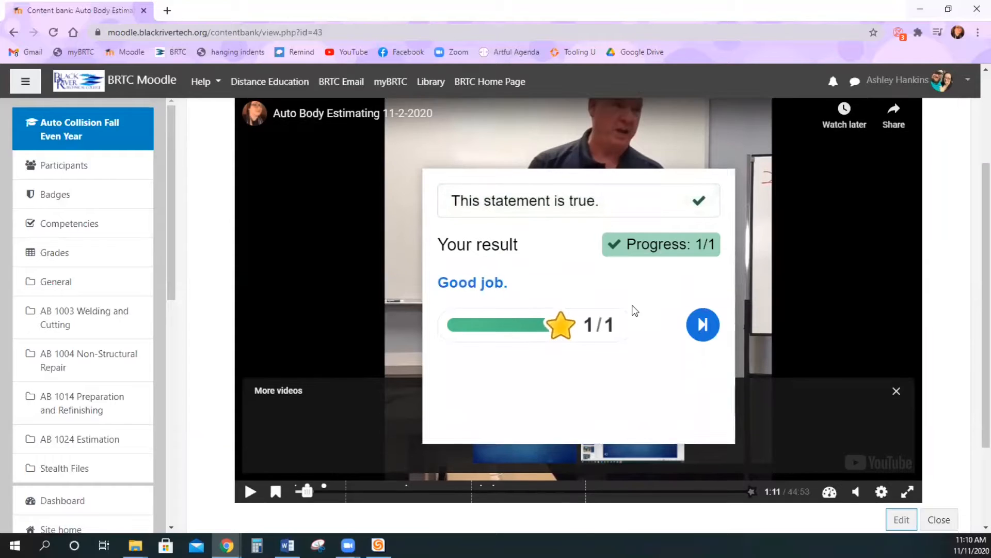
pyautogui.scroll(1, 634, 310)
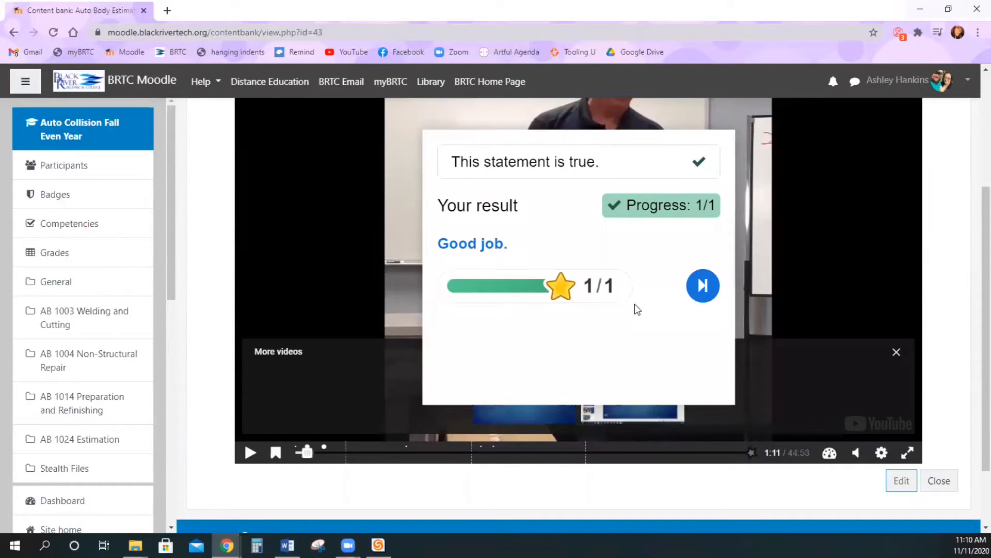
pyautogui.click(703, 297)
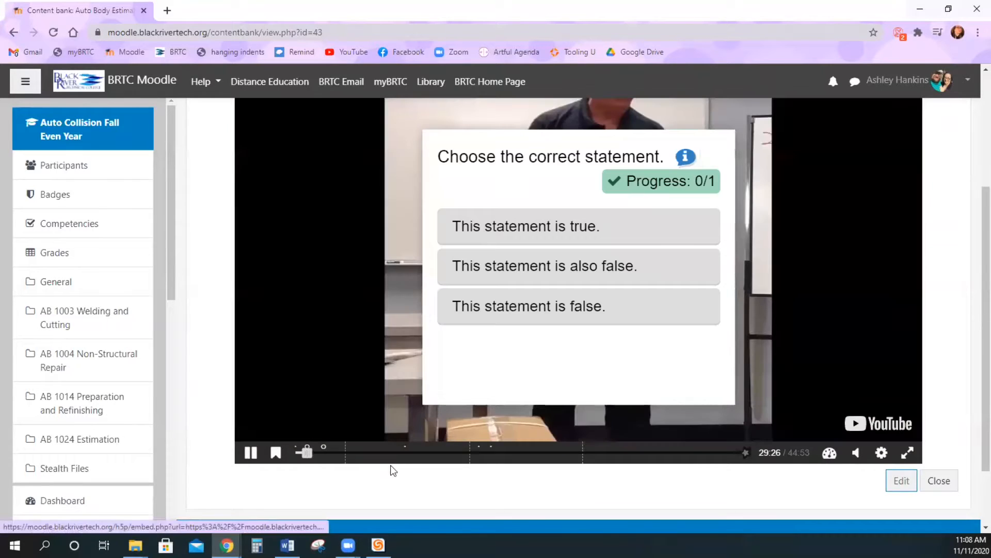
# Test the statements interaction with the wrong answer "This statement is false.", view its tip, choose the true statement and finish the interaction
pyautogui.scroll(1, 611, 470)
pyautogui.click(609, 469)
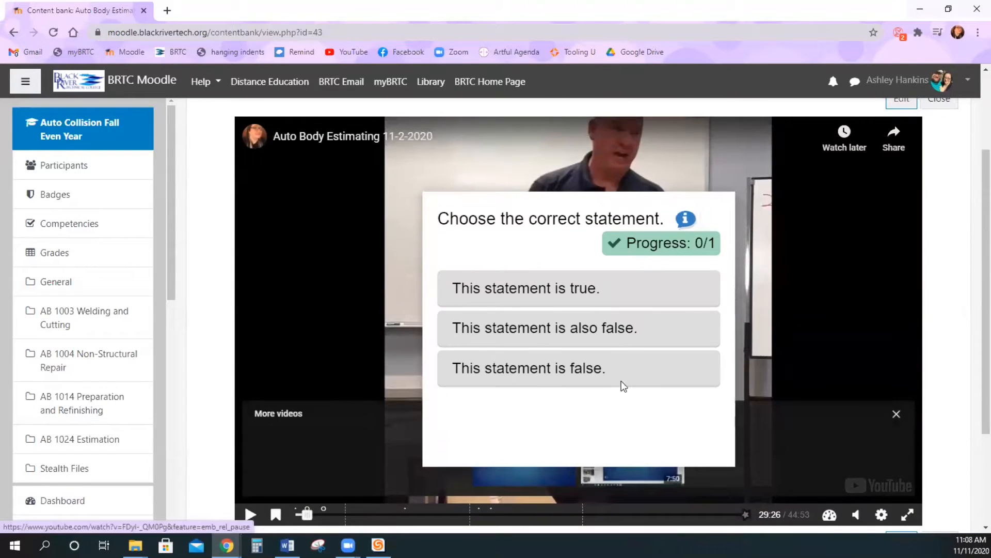
pyautogui.click(636, 367)
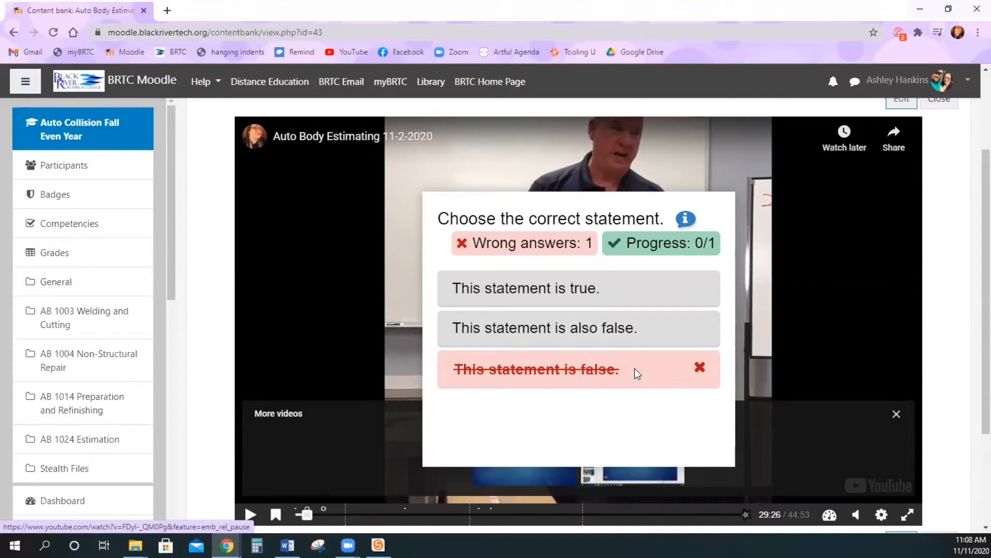
pyautogui.click(688, 219)
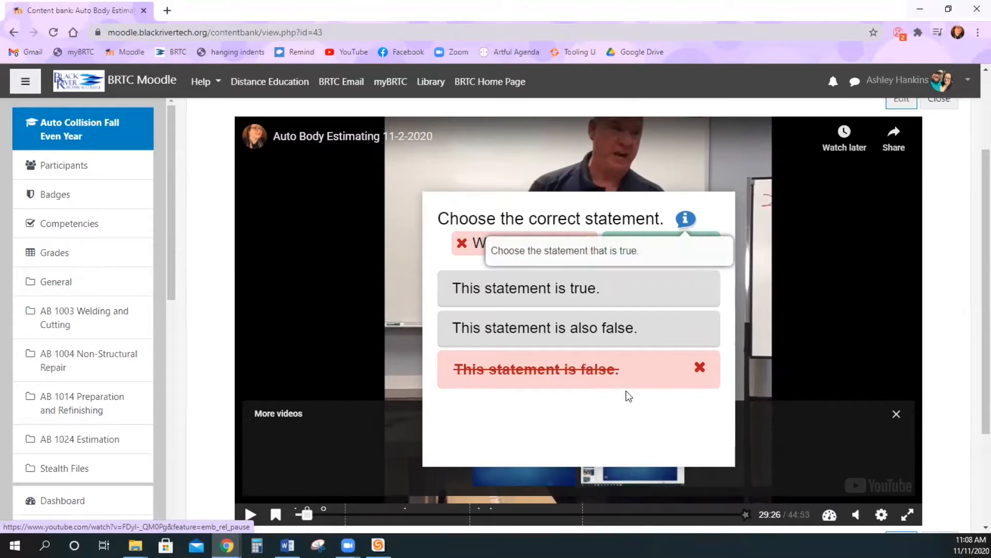
pyautogui.click(621, 421)
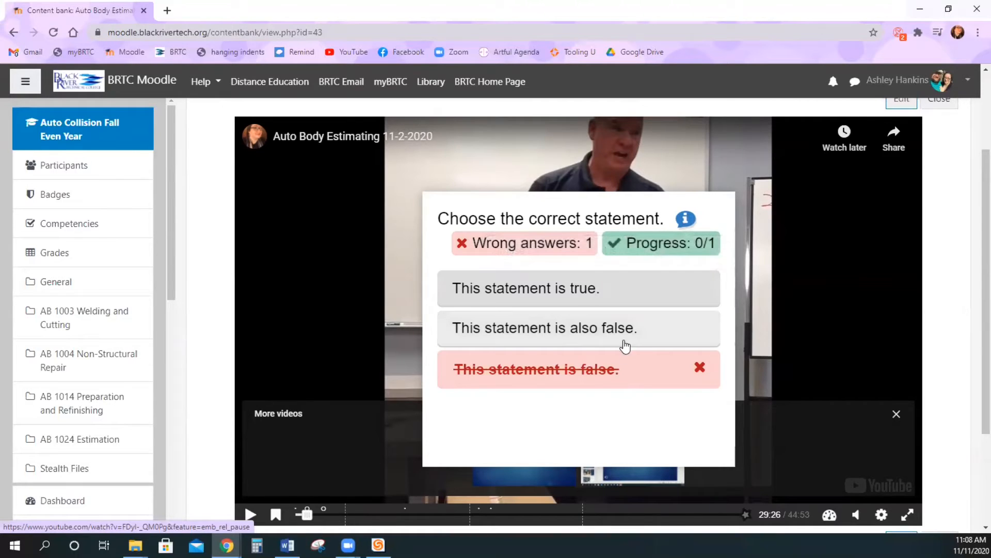
pyautogui.click(627, 299)
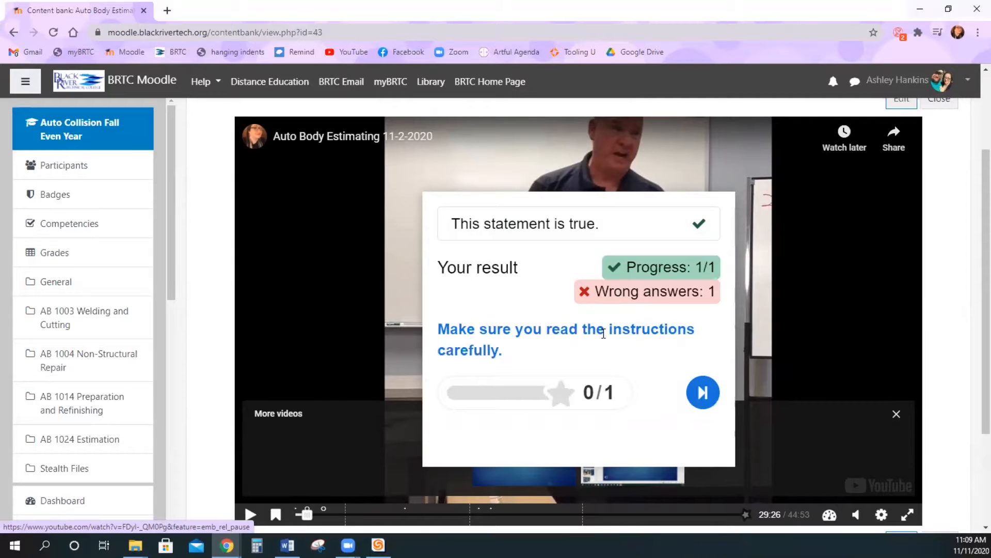
pyautogui.click(701, 394)
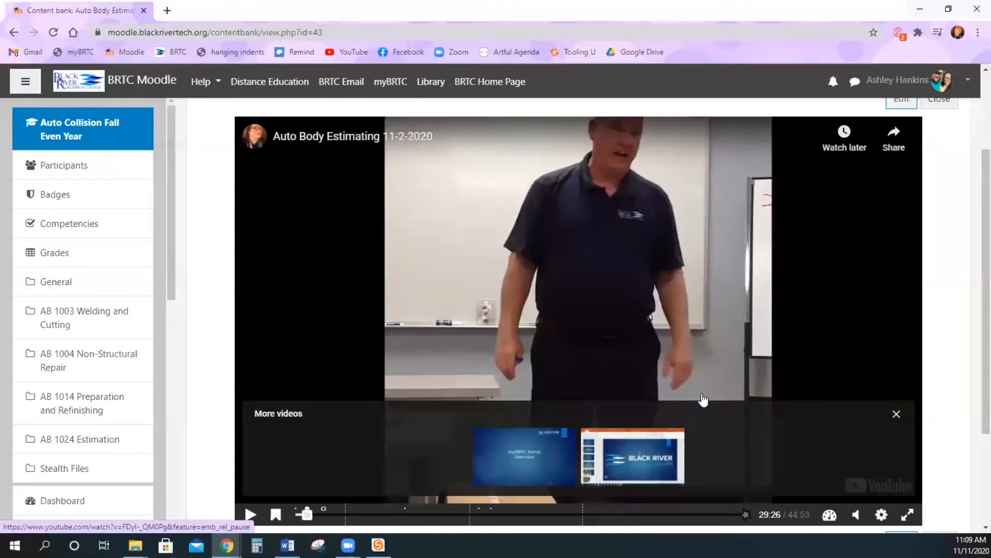
# Examine the Questions 5 & 6 single choice set, including its display options, the OEM and LKQ questions with their alternatives, and overall feedback
pyautogui.scroll(-1, 479, 388)
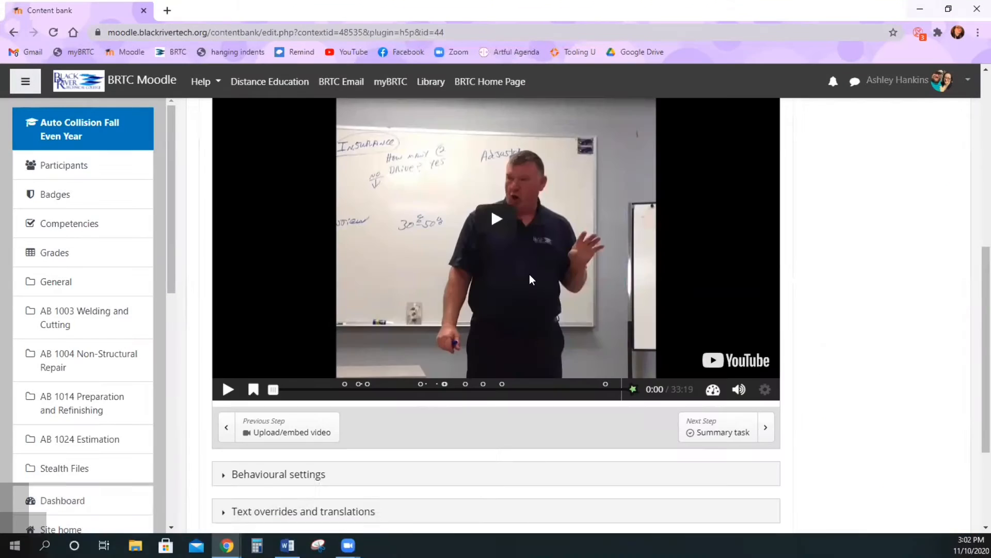
pyautogui.scroll(4, 528, 274)
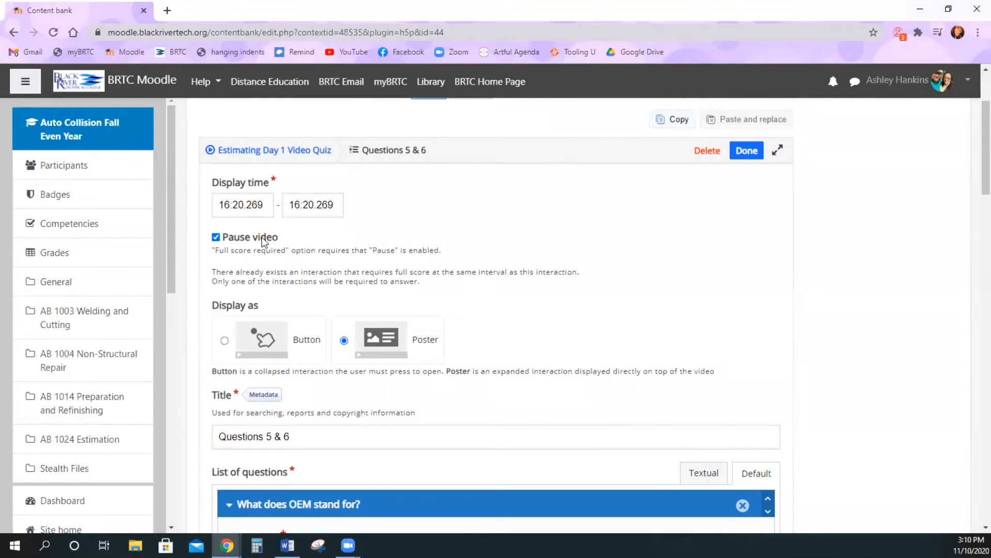
pyautogui.click(265, 241)
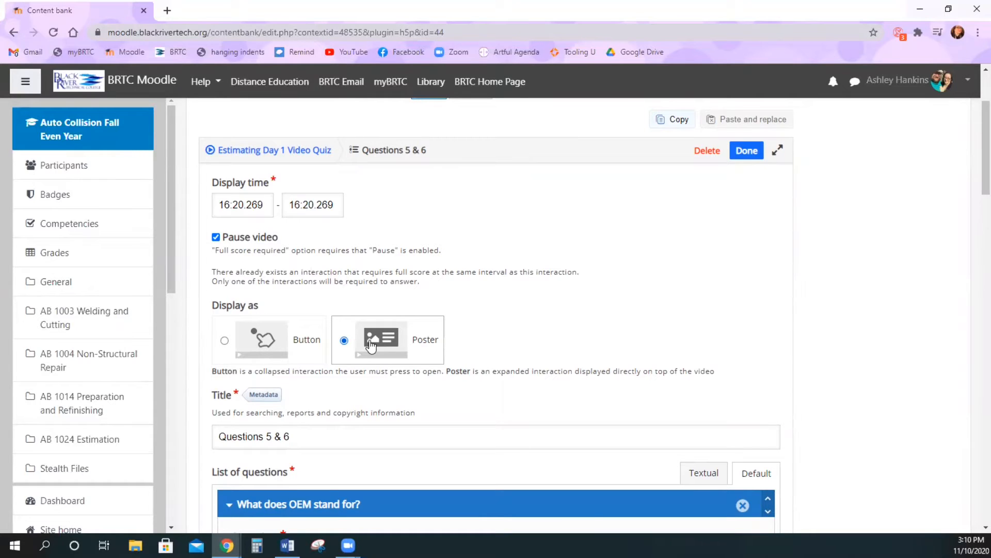
pyautogui.scroll(-4, 370, 345)
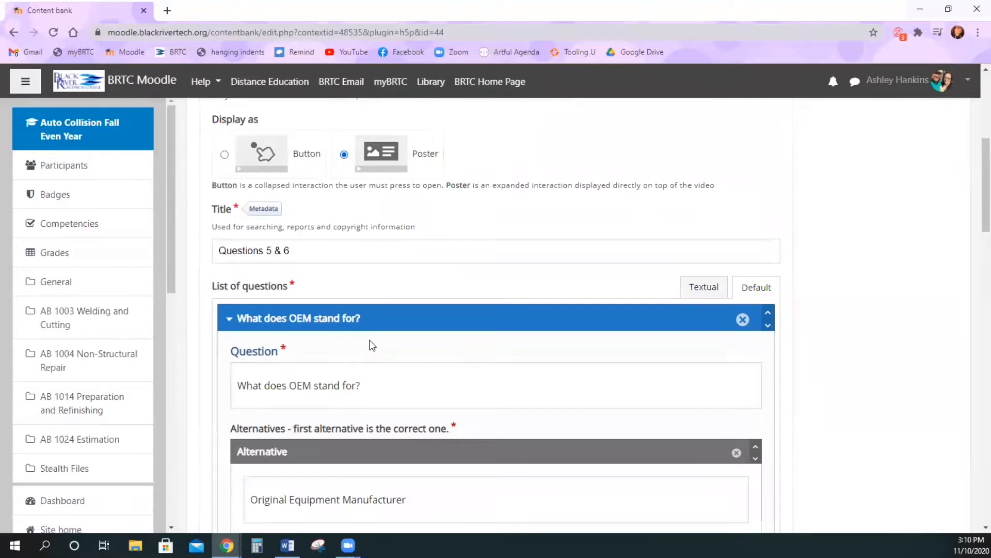
pyautogui.scroll(-2, 372, 345)
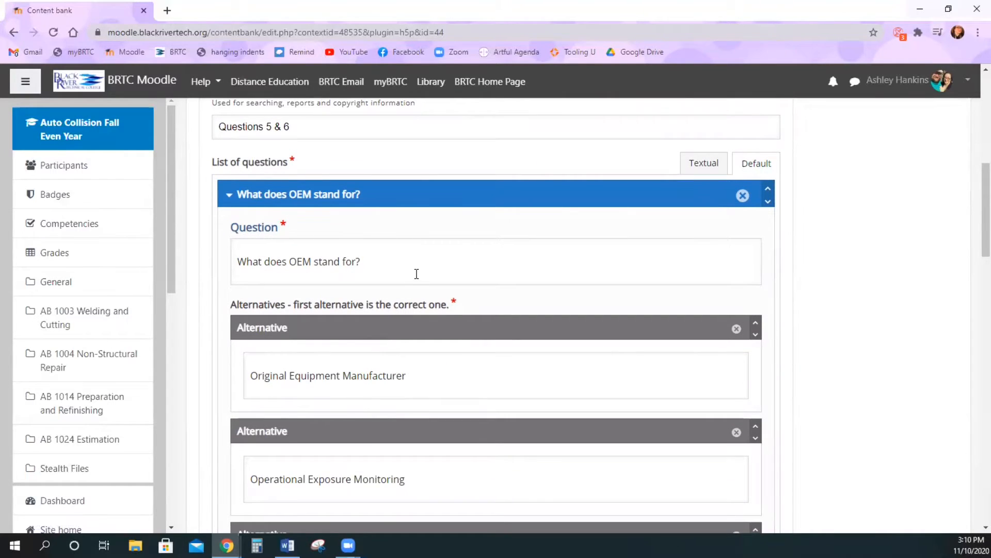
pyautogui.scroll(-7, 416, 274)
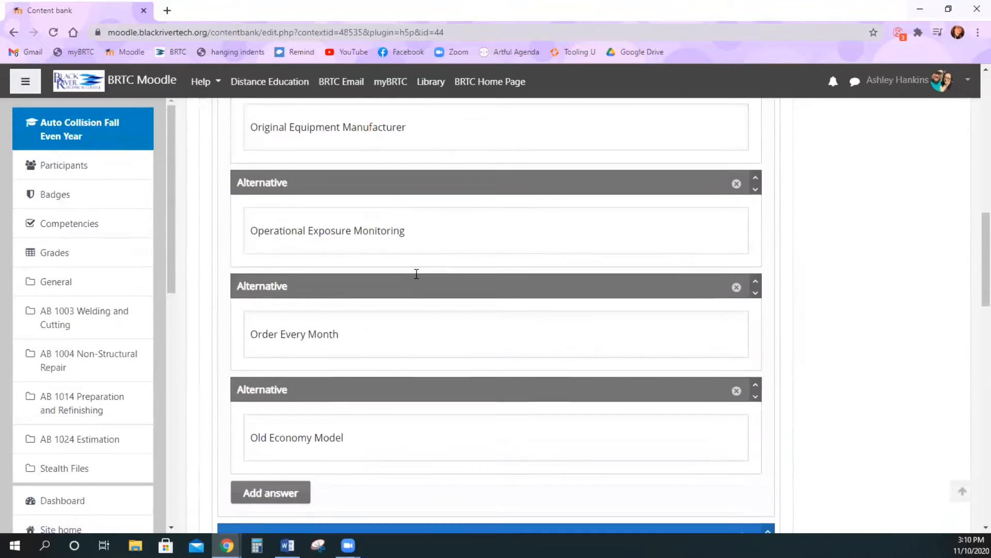
pyautogui.scroll(6, 417, 273)
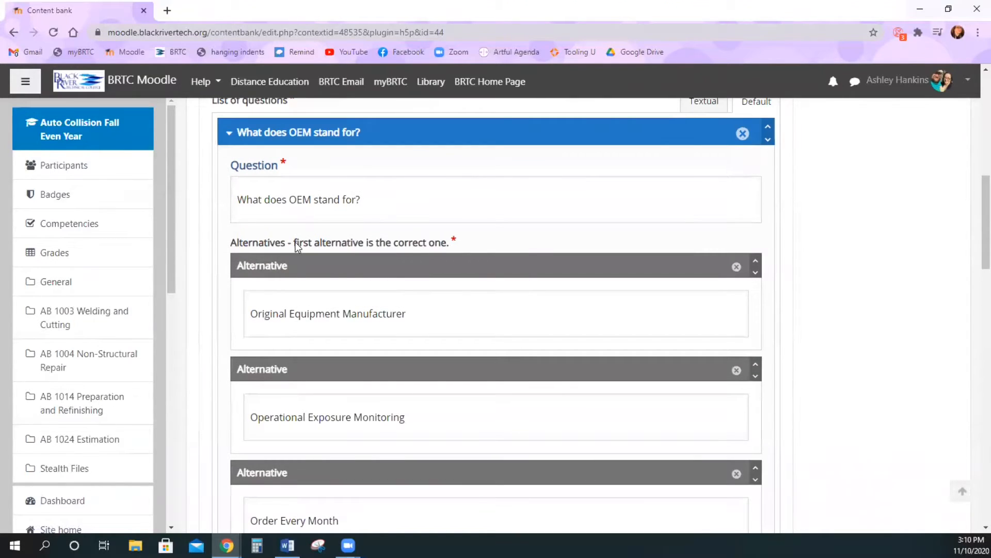
pyautogui.scroll(-9, 402, 385)
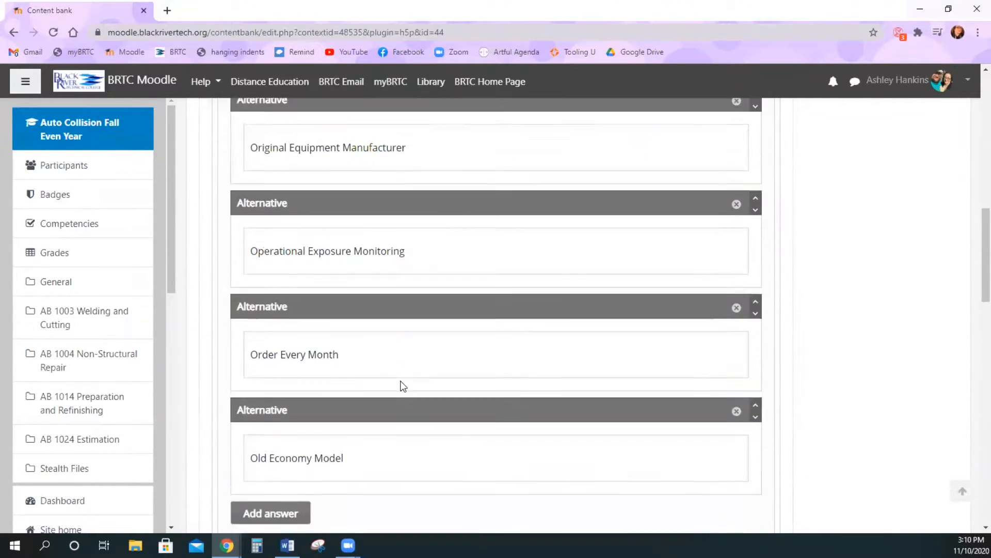
pyautogui.scroll(-2, 380, 366)
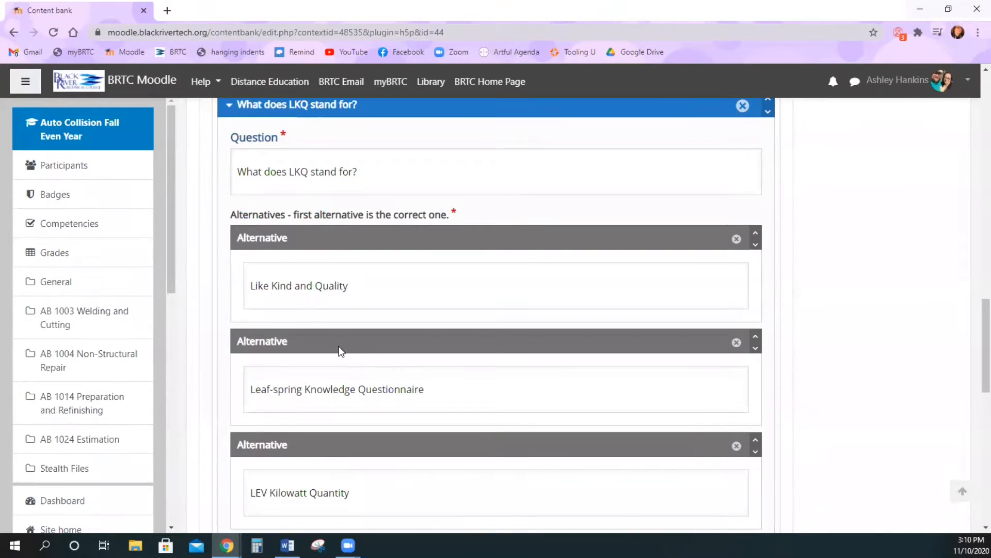
pyautogui.scroll(-8, 427, 340)
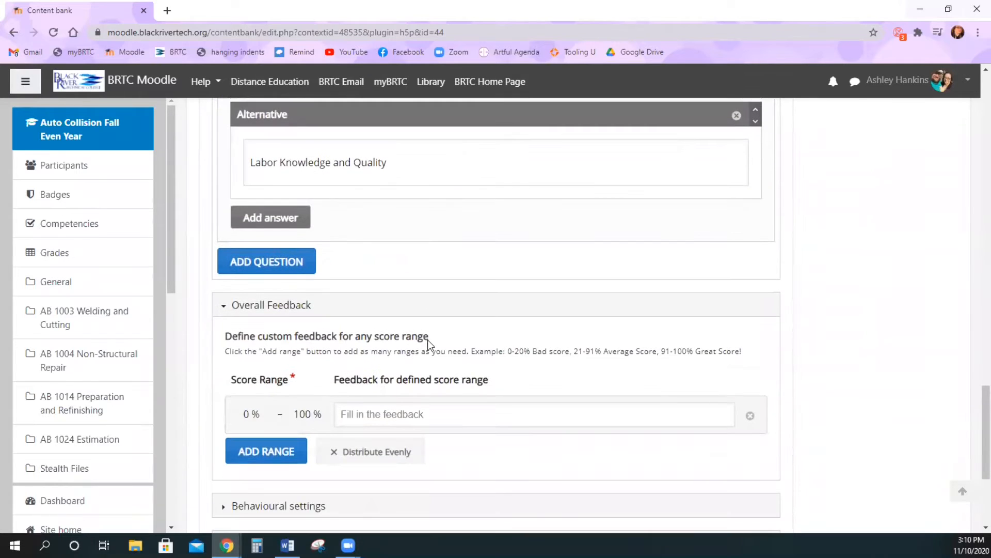
pyautogui.scroll(-1, 429, 340)
pyautogui.scroll(-2, 427, 339)
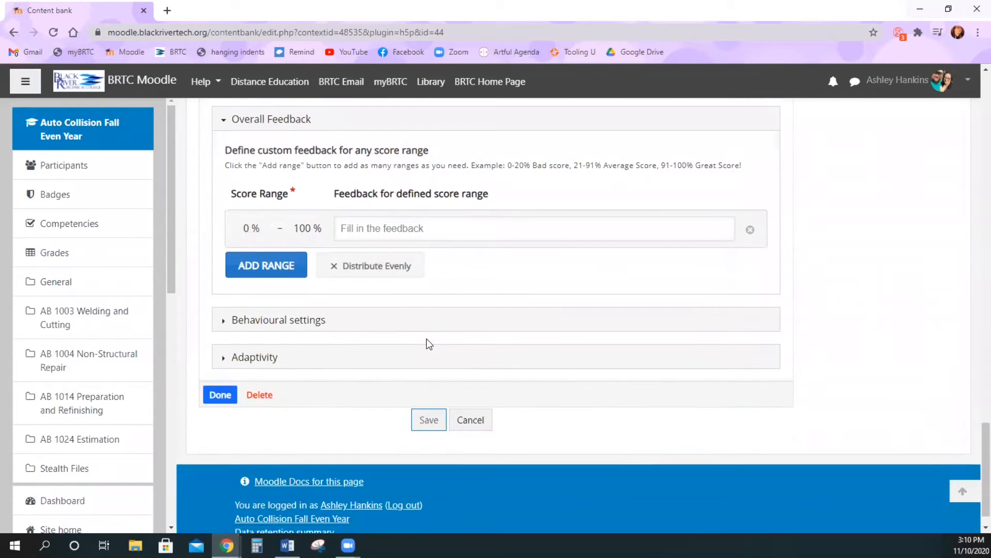
# Expand and review the behavioural settings and adaptivity options of the Questions 5 & 6 set
pyautogui.click(344, 323)
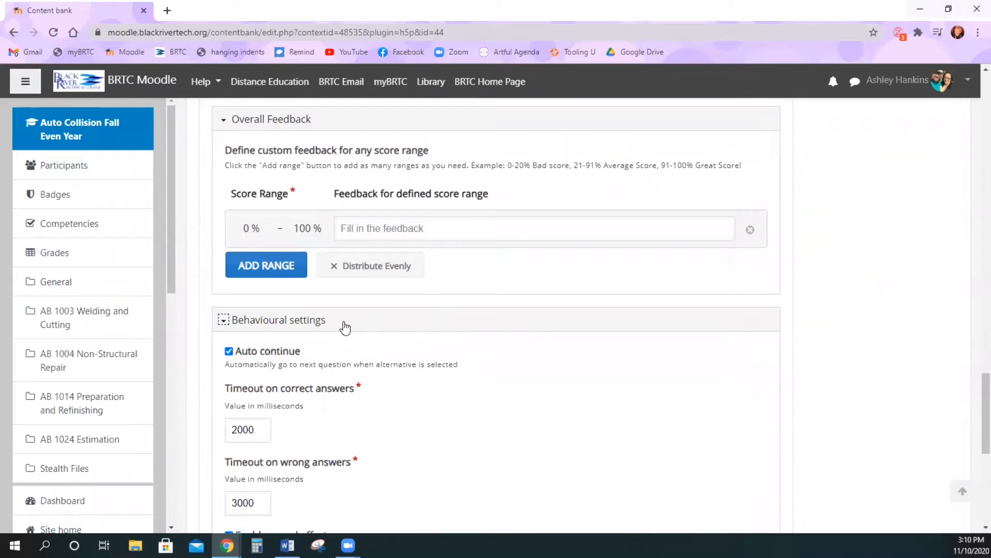
pyautogui.scroll(-2, 344, 327)
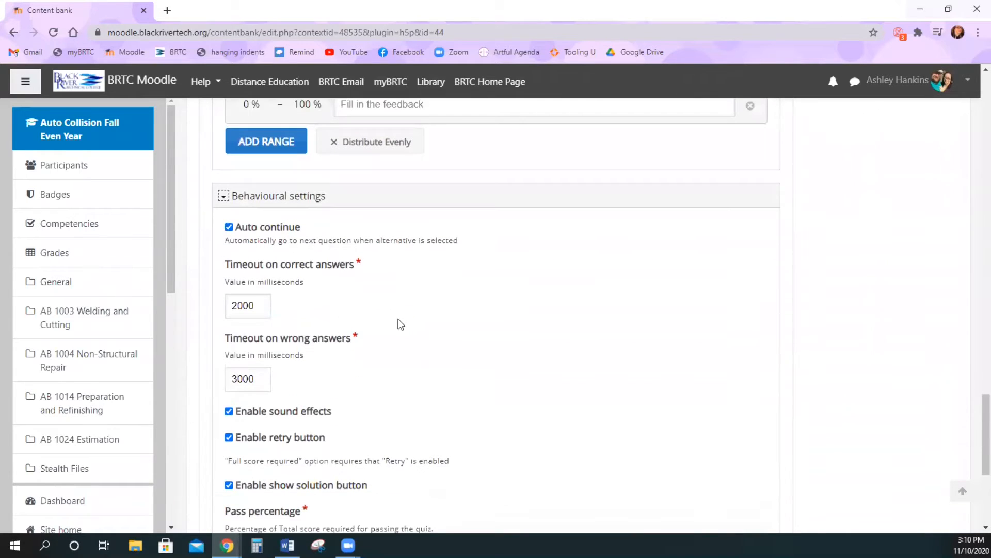
pyautogui.scroll(-1, 403, 319)
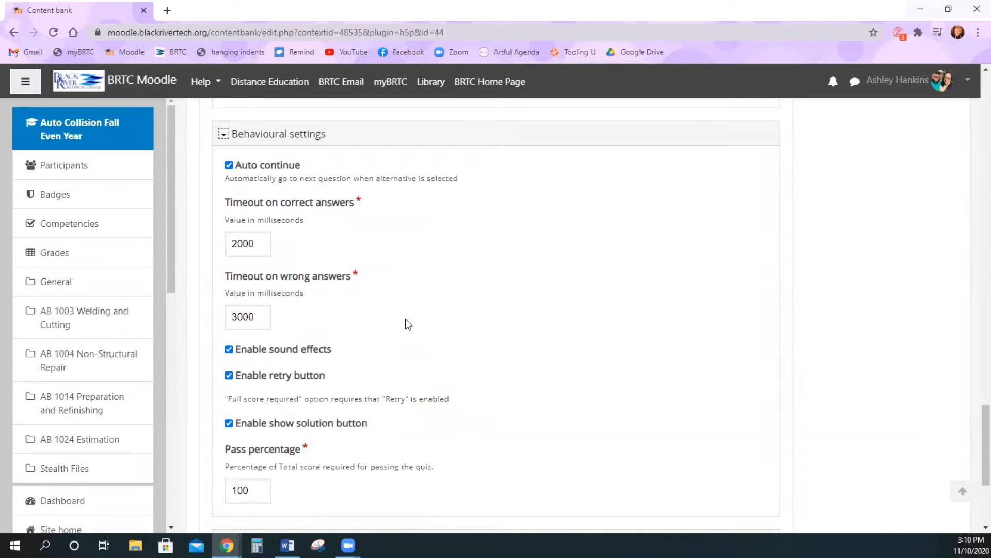
pyautogui.scroll(-3, 406, 322)
pyautogui.click(340, 353)
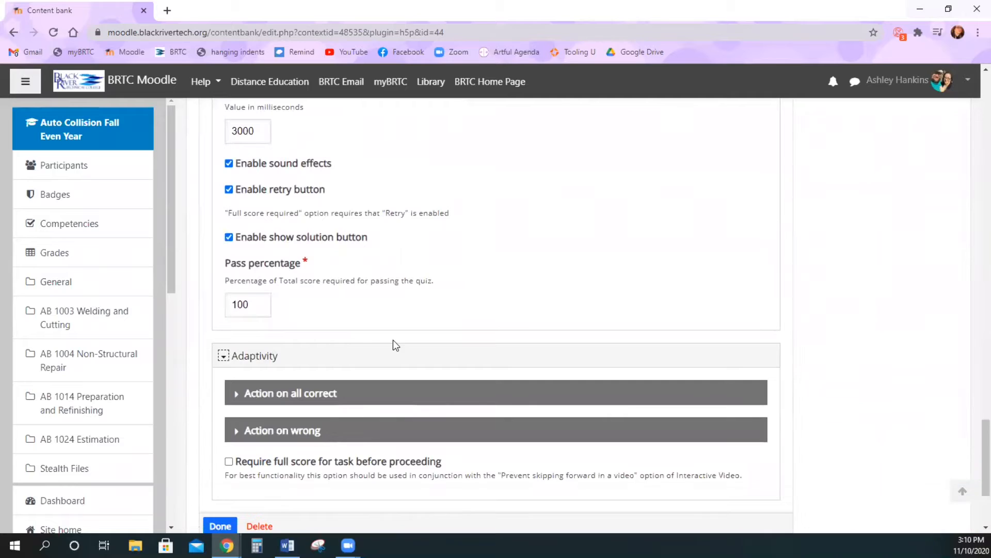
pyautogui.scroll(-3, 393, 343)
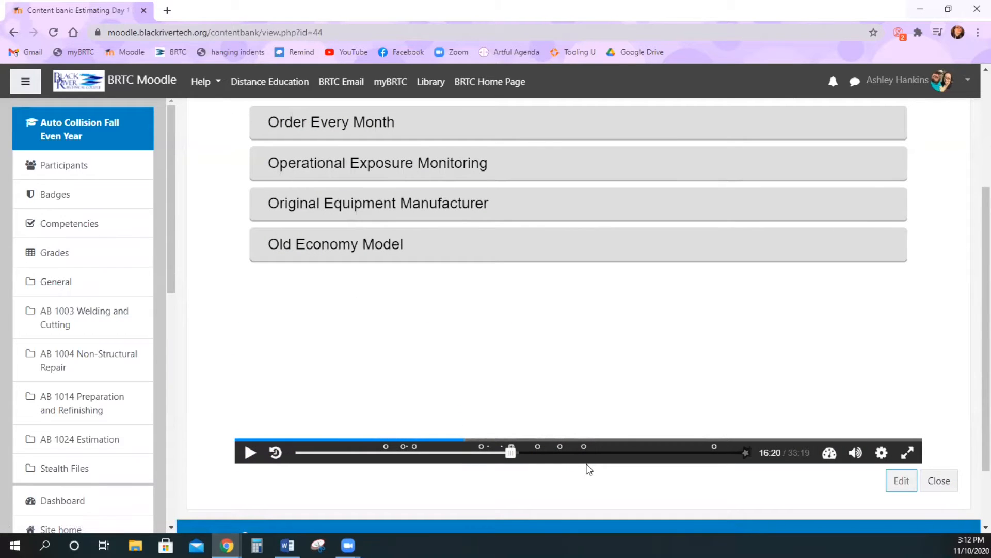
# Test the question set in the preview by answering "Operational Exposure Monitoring" for OEM and "Like Kind and Quality" for LKQ
pyautogui.scroll(3, 416, 397)
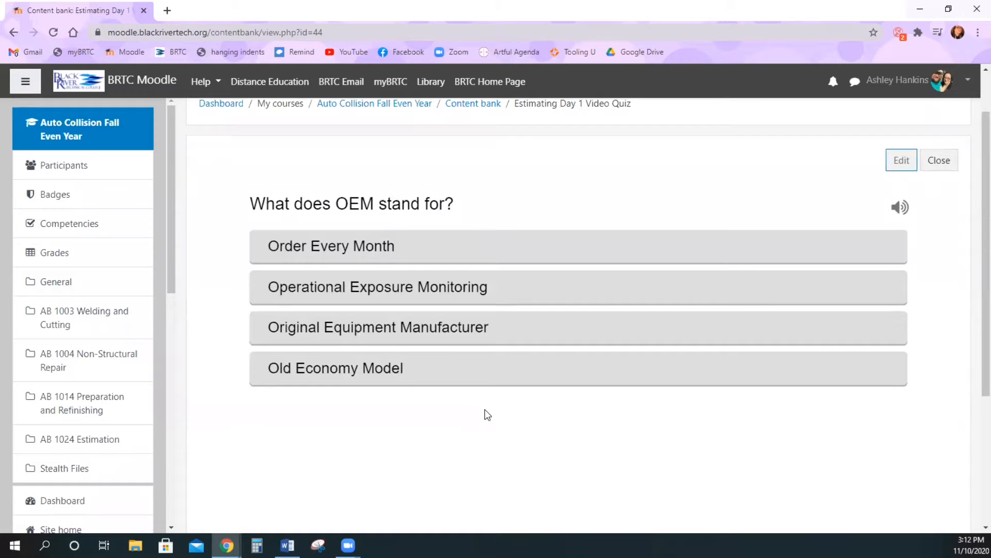
pyautogui.click(483, 293)
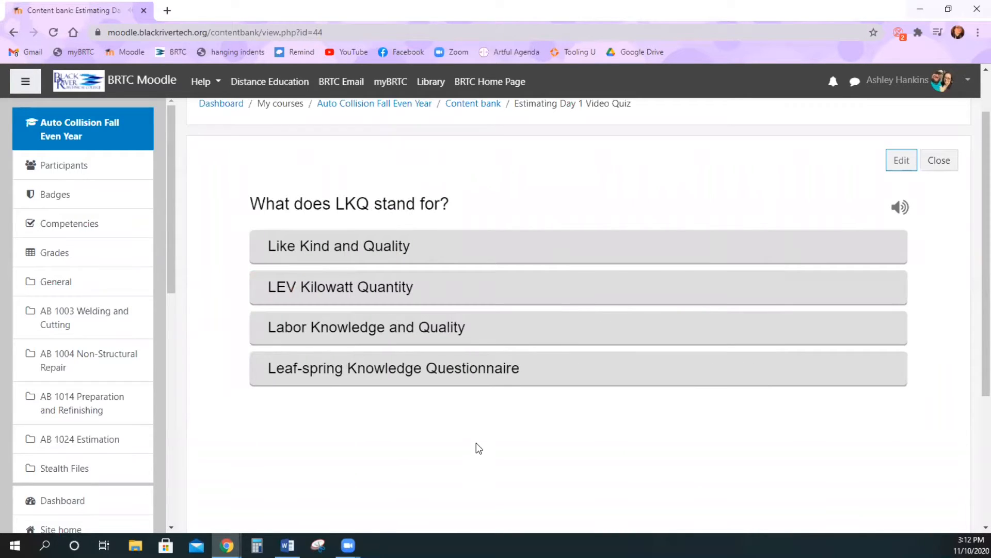
pyautogui.click(460, 247)
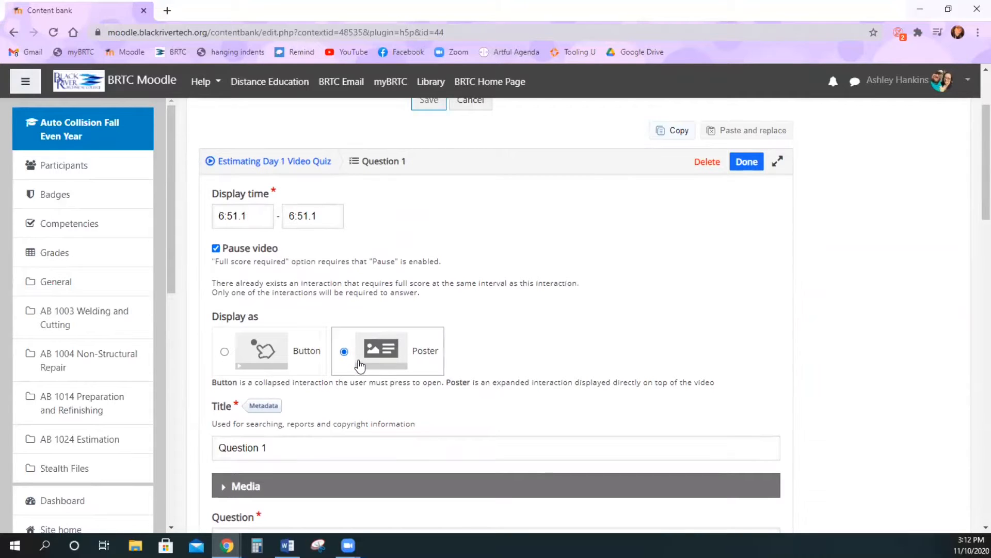
# Review the question and answer options of Question 1, and turn off Randomize answers in its behavioural settings
pyautogui.scroll(-3, 392, 361)
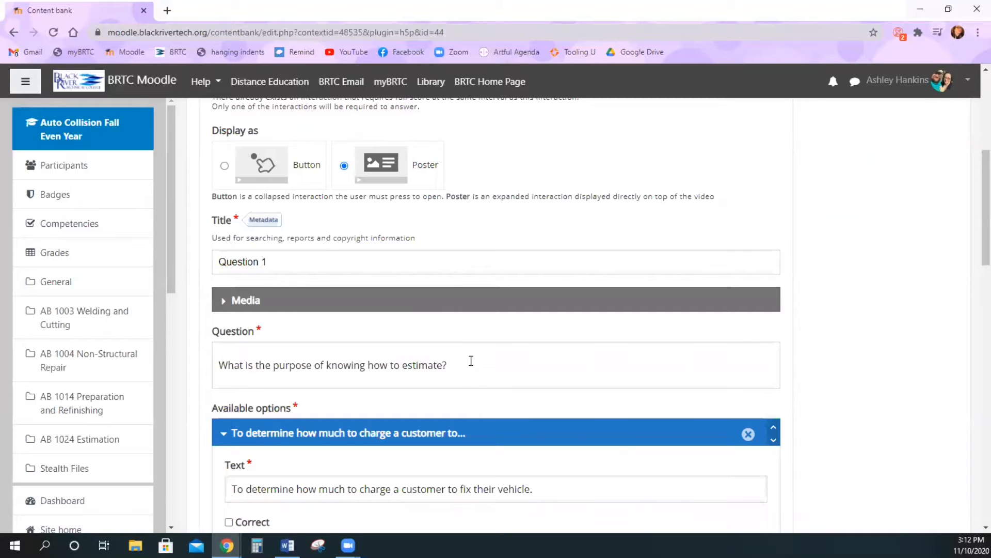
pyautogui.scroll(-8, 471, 361)
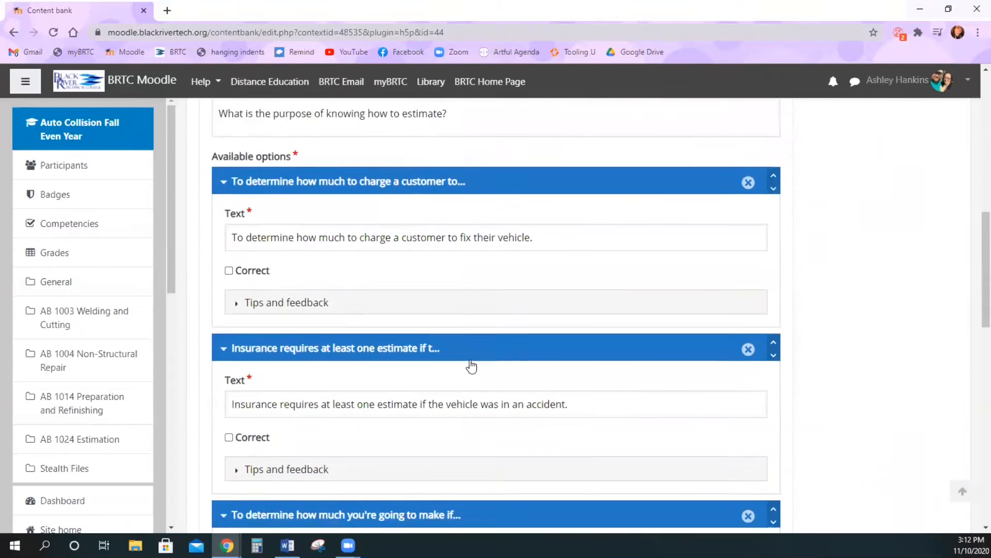
pyautogui.scroll(-5, 471, 364)
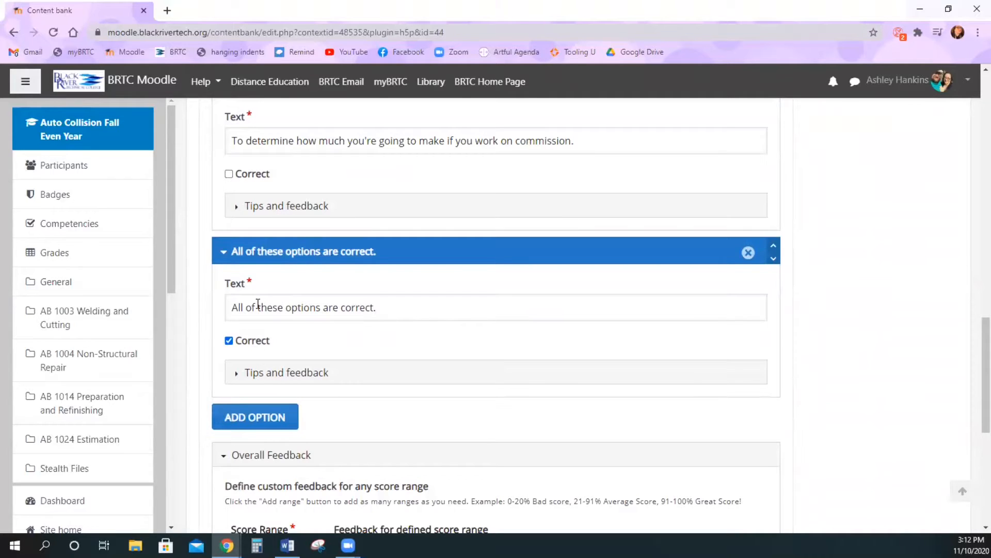
pyautogui.scroll(-6, 370, 327)
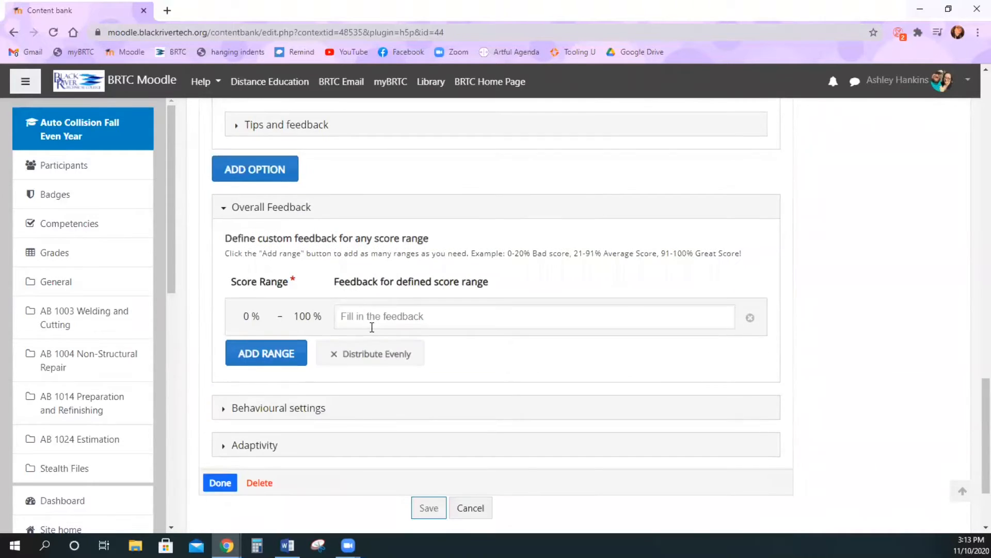
pyautogui.click(287, 356)
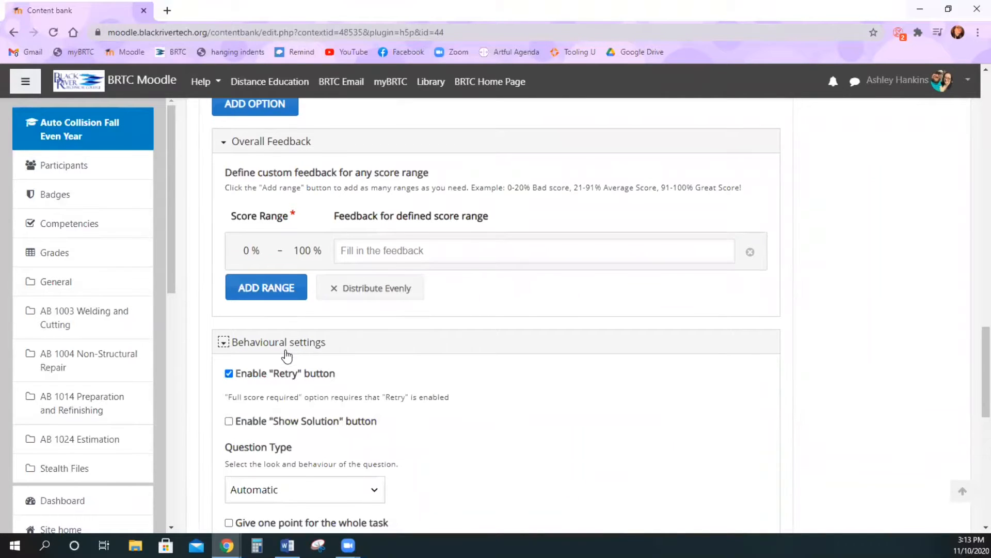
pyautogui.scroll(-2, 285, 351)
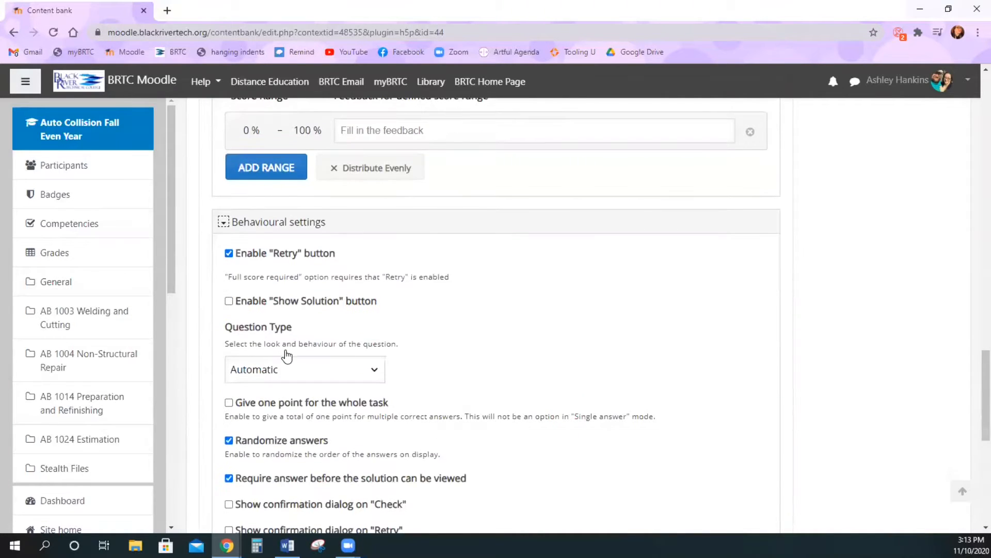
pyautogui.click(274, 441)
pyautogui.scroll(-1, 440, 342)
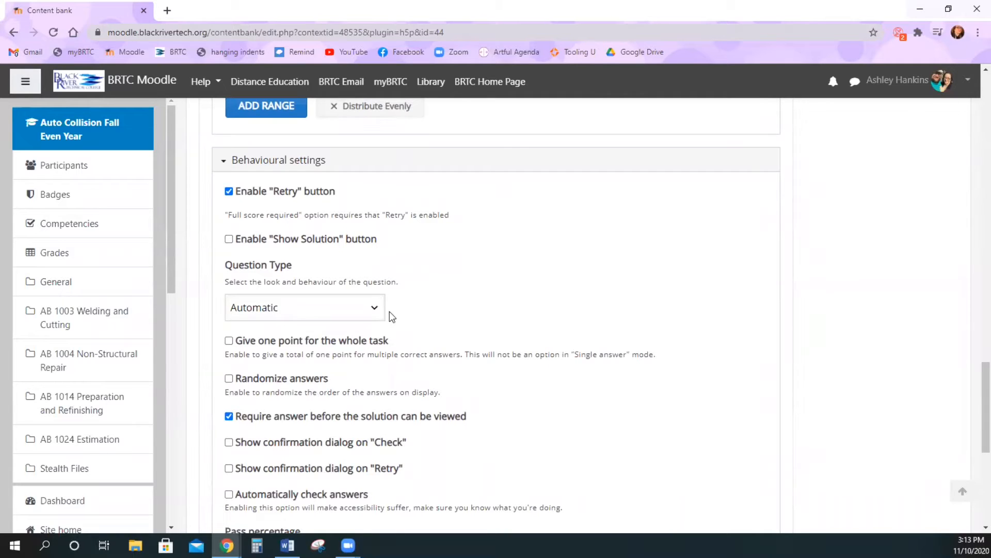
# View the available question types, remaining behavioural settings and adaptivity options of Question 1, and finish editing the interaction
pyautogui.click(375, 312)
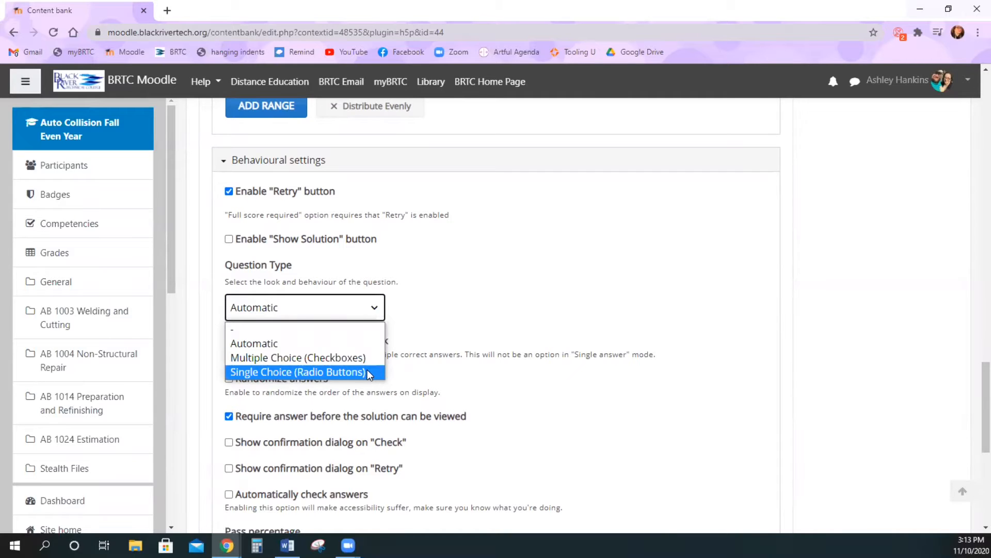
pyautogui.click(504, 305)
pyautogui.scroll(-2, 504, 305)
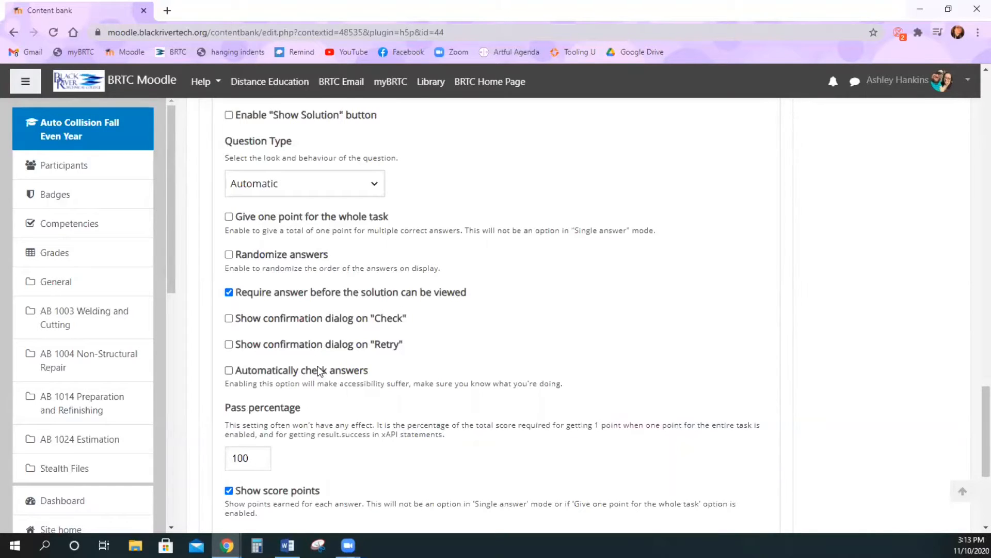
pyautogui.scroll(-3, 318, 366)
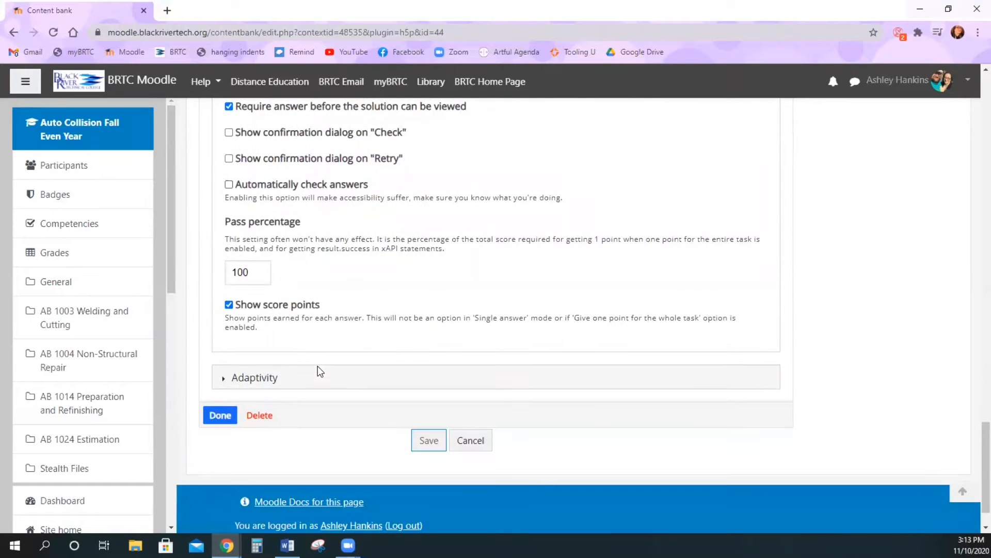
pyautogui.click(306, 379)
pyautogui.scroll(-2, 305, 380)
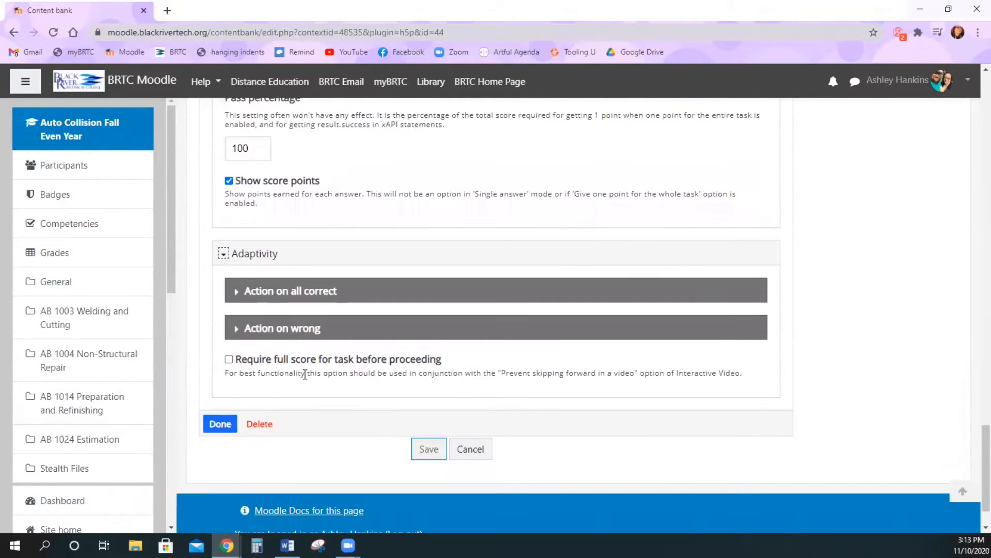
pyautogui.click(227, 430)
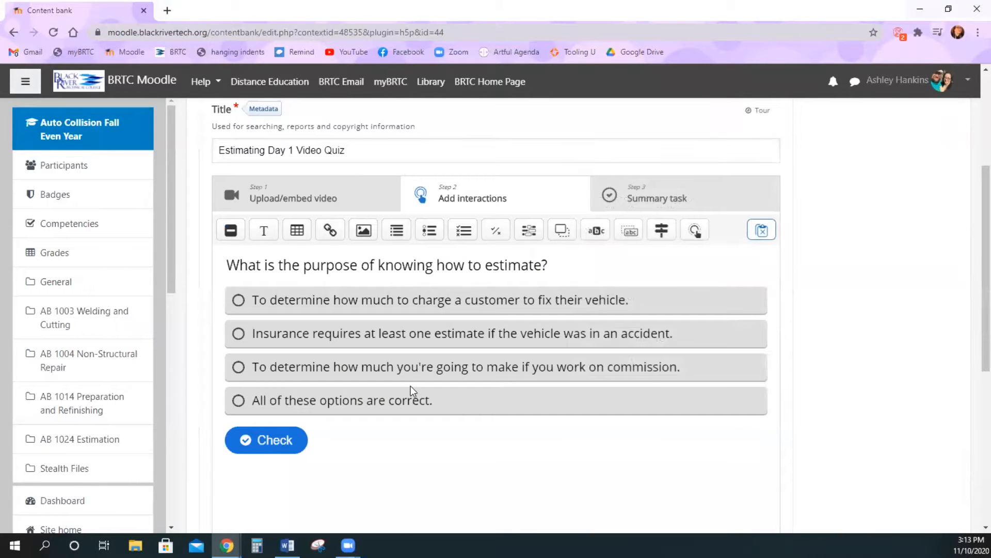
# Add a True/False Question to the video with the label "Click here to see the question." and the title "Question 2"
pyautogui.scroll(-1, 411, 386)
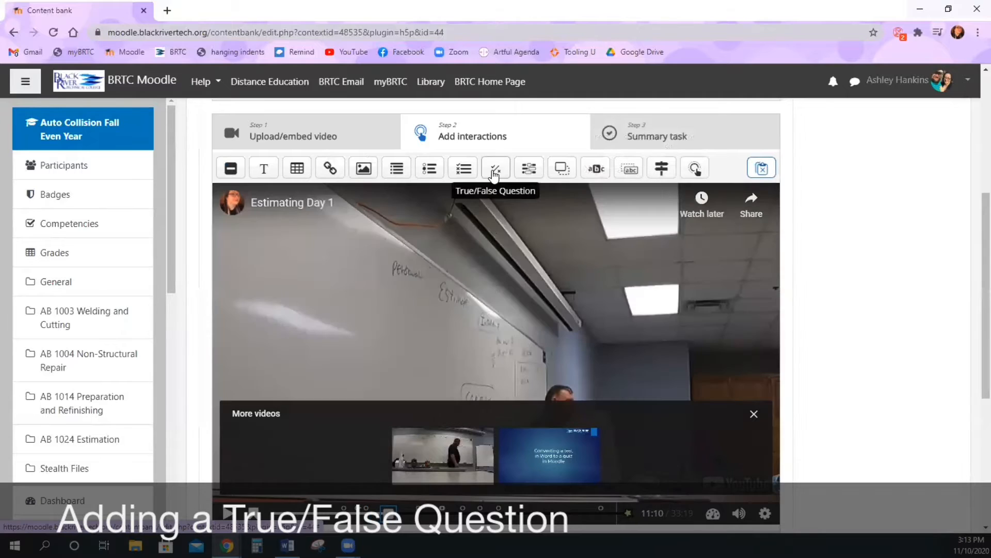
pyautogui.click(496, 169)
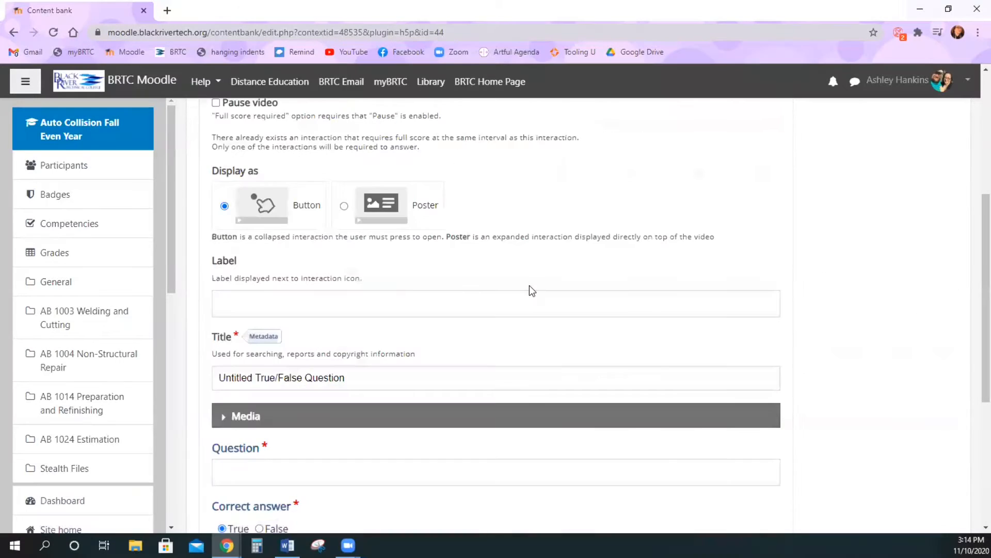
pyautogui.scroll(4, 529, 288)
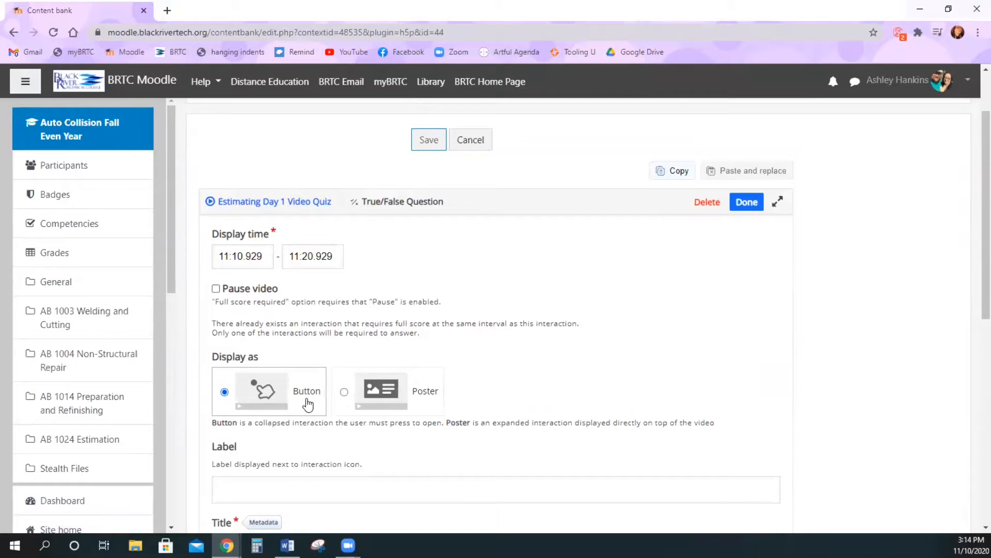
pyautogui.scroll(-3, 391, 408)
pyautogui.scroll(-2, 391, 408)
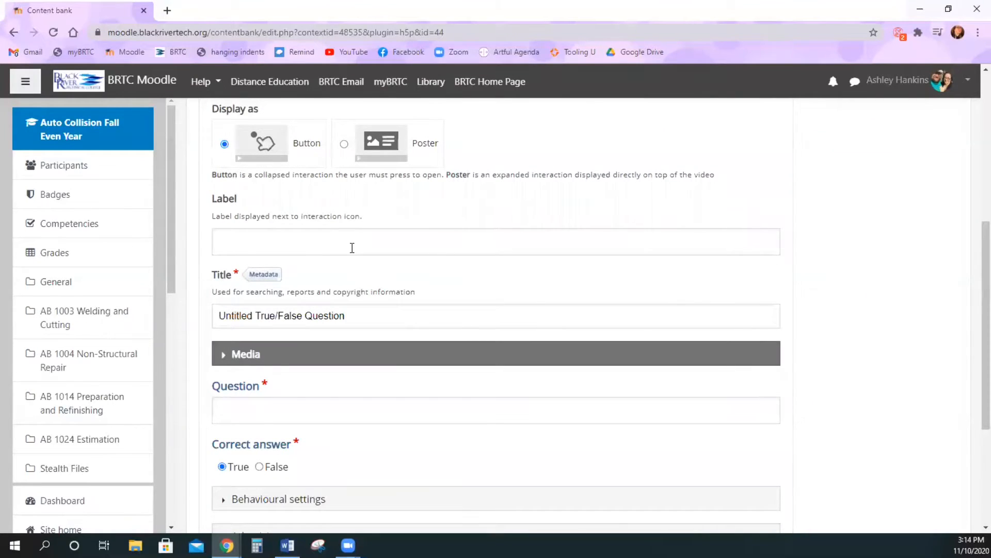
pyautogui.click(352, 248)
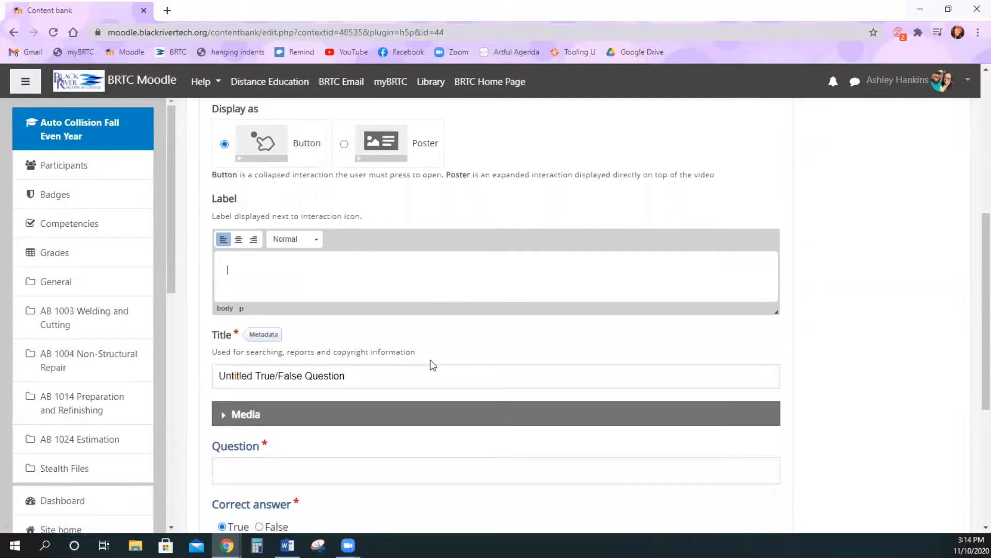
pyautogui.write('Click here to see the question.')
pyautogui.click(411, 373)
pyautogui.tripleClick(392, 371)
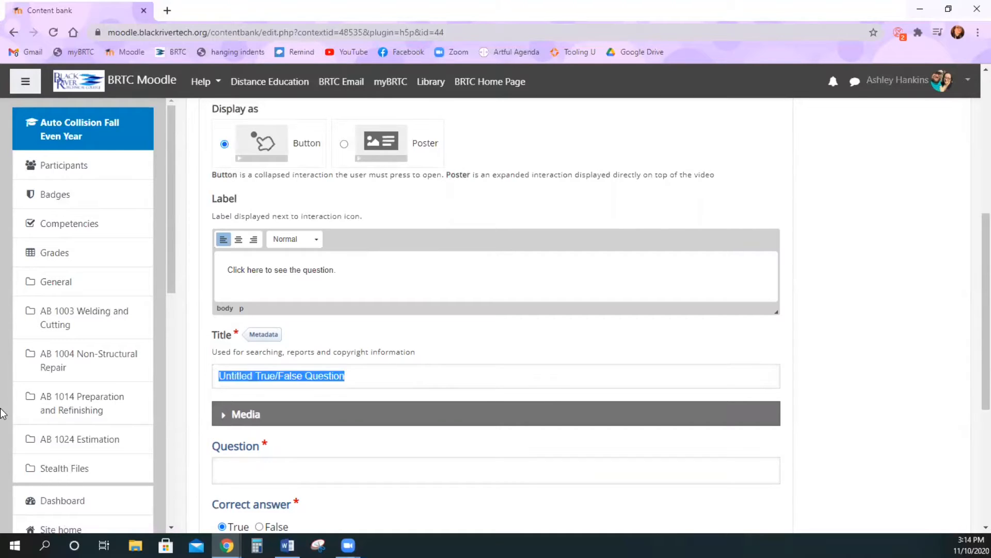
pyautogui.write('Question 2')
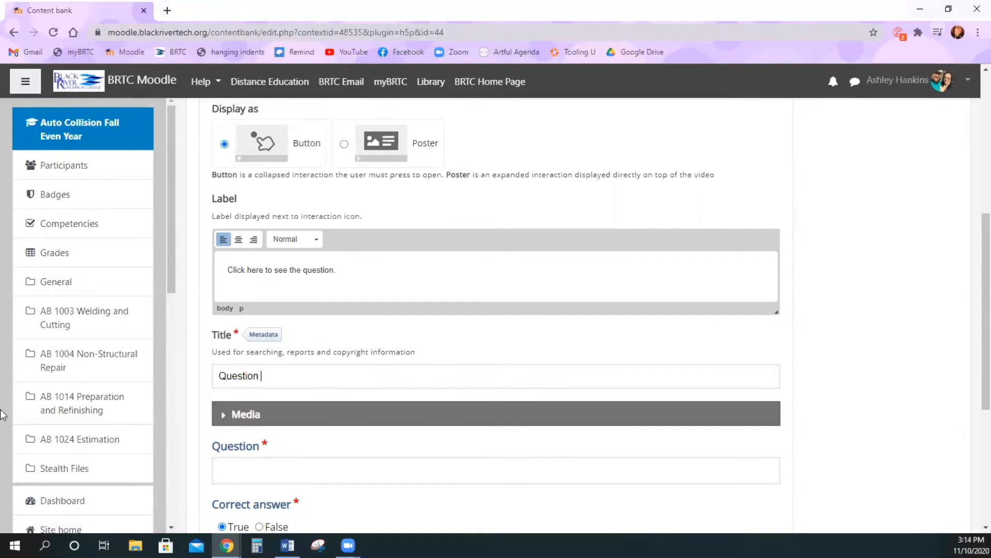
# Enter the question text "This statement is true." and set True as the correct answer
pyautogui.scroll(-3, 2, 429)
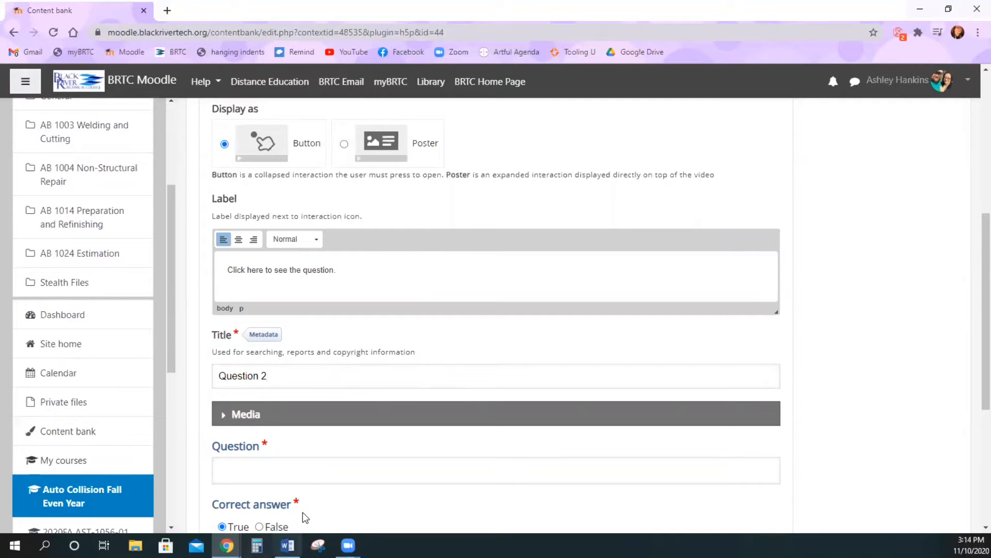
pyautogui.scroll(-5, 305, 508)
pyautogui.click(342, 224)
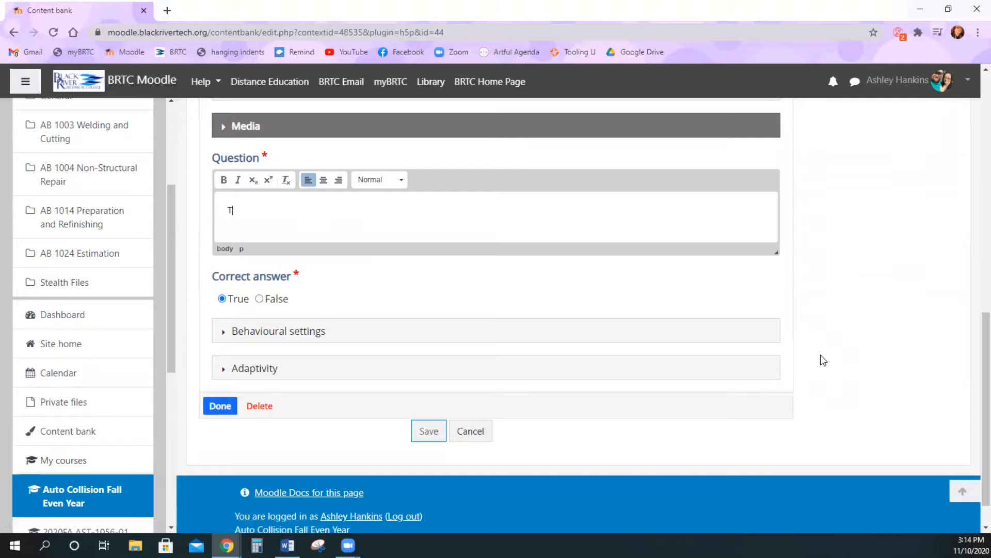
pyautogui.write('his statement is true.')
pyautogui.click(260, 299)
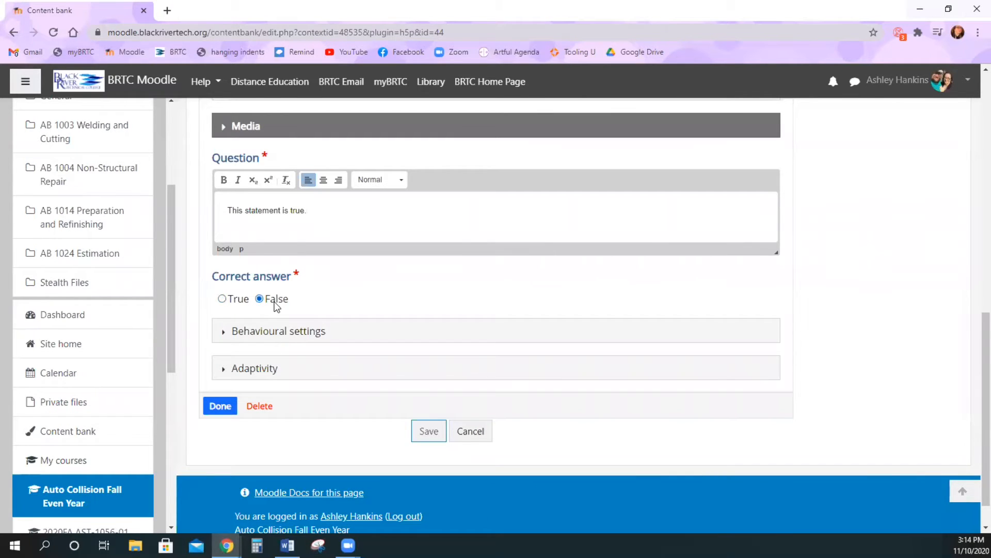
pyautogui.click(243, 302)
# Review the behavioural settings and adaptivity options of the true/false question, and finish editing the interaction
pyautogui.click(265, 332)
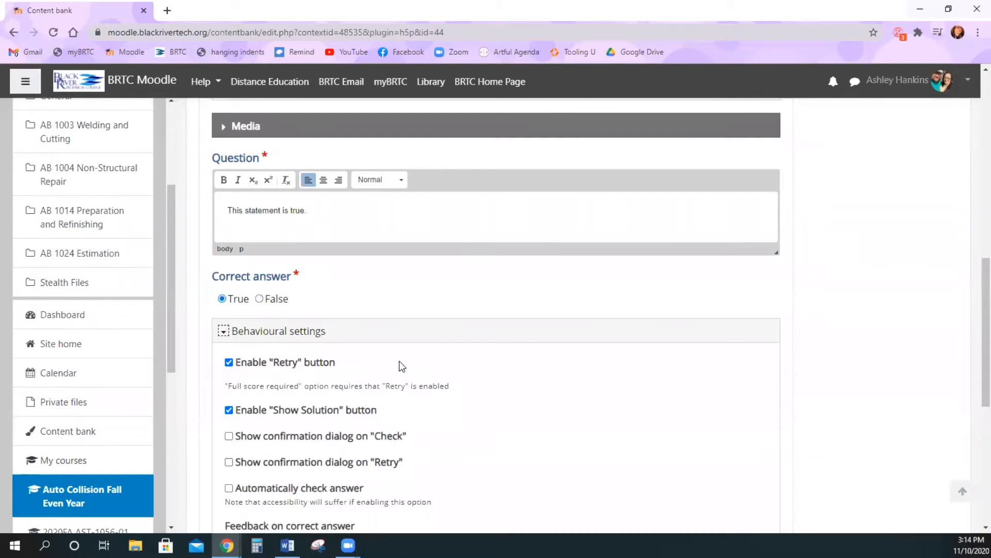
pyautogui.scroll(-2, 379, 385)
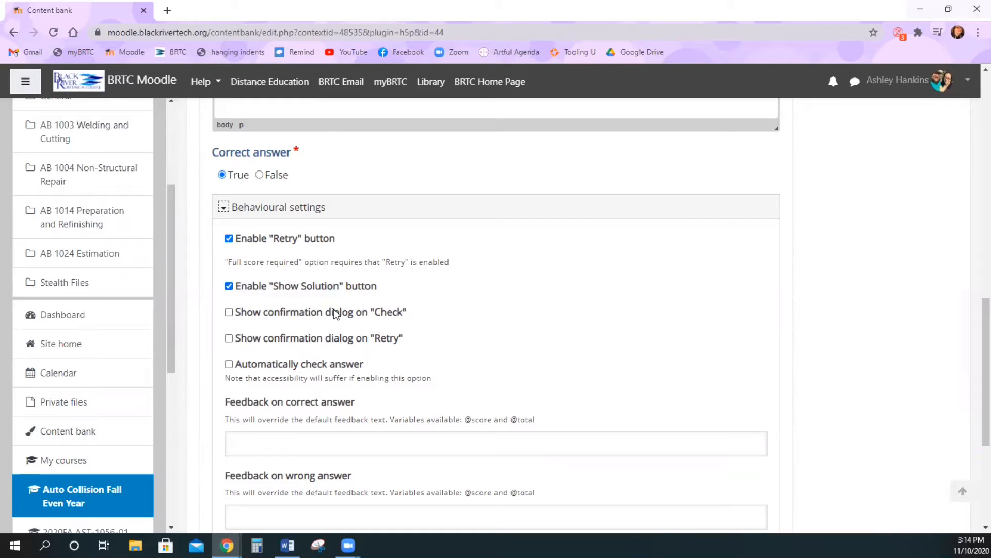
pyautogui.scroll(-3, 343, 367)
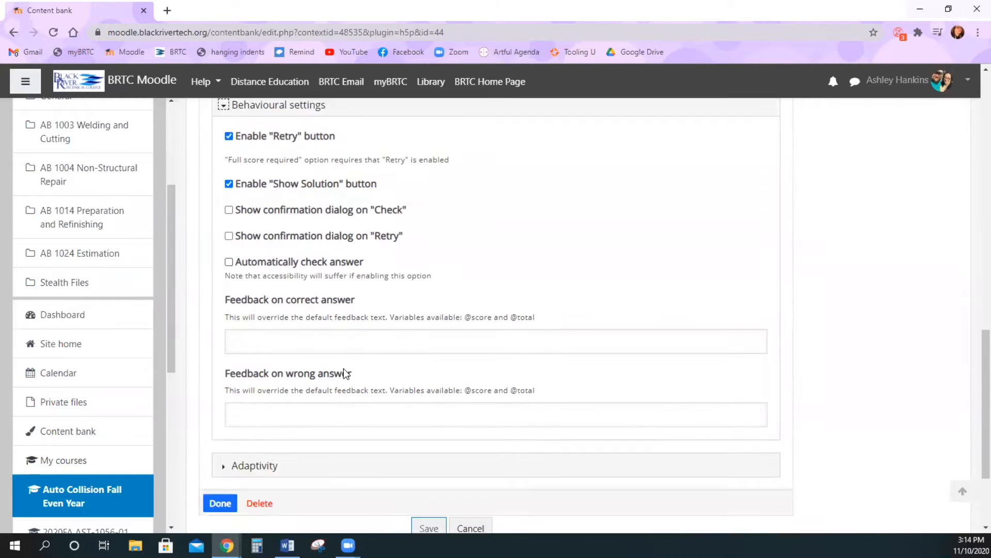
pyautogui.click(290, 388)
pyautogui.scroll(-3, 288, 391)
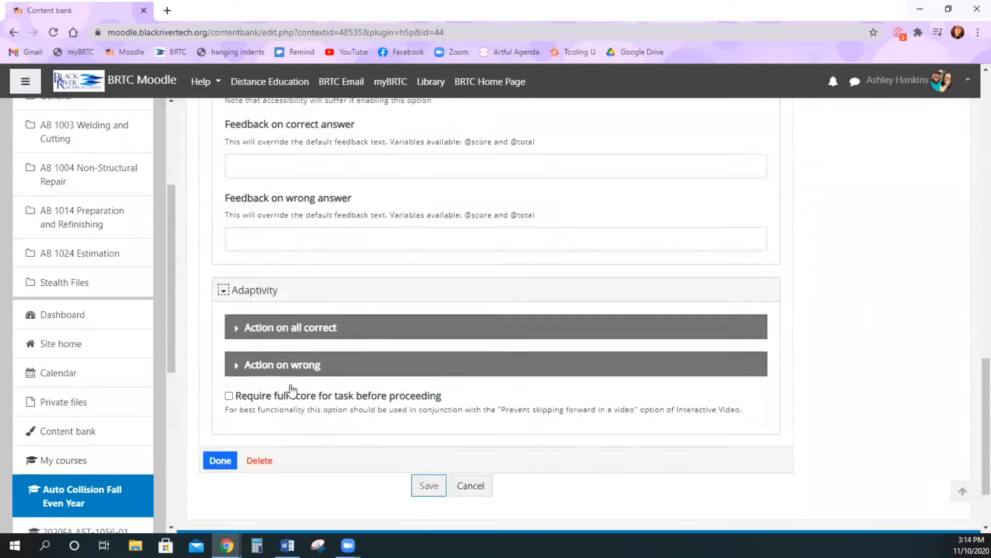
pyautogui.click(226, 368)
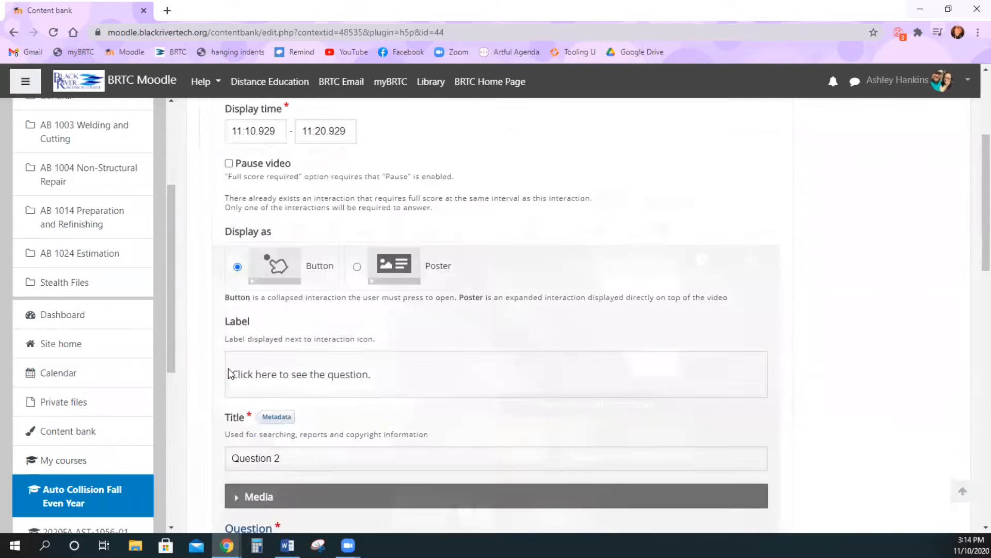
# Add a Fill in the Blanks interaction to the video and enter "Oslo is the capital of *Norway*." as its first text block
pyautogui.scroll(-2, 389, 387)
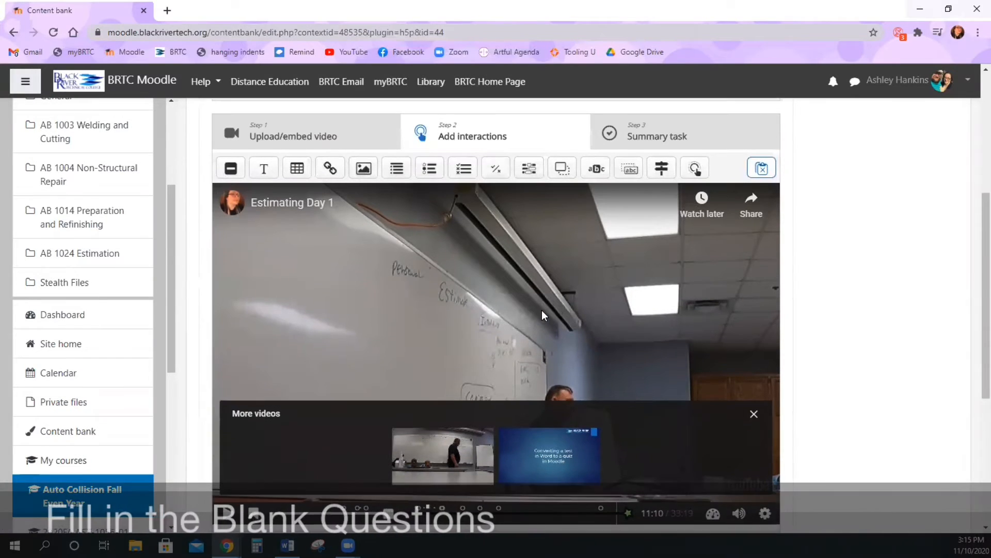
pyautogui.scroll(1, 541, 309)
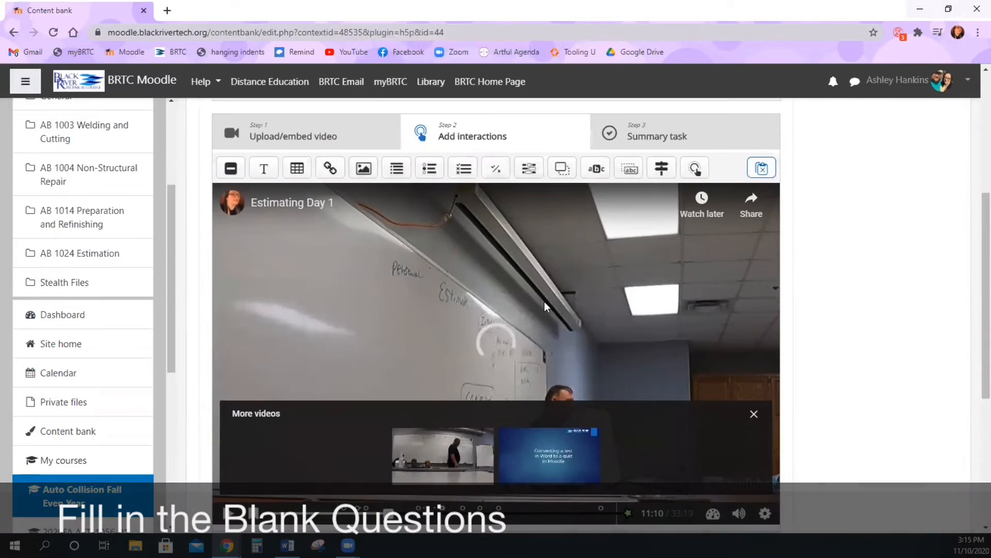
pyautogui.click(533, 177)
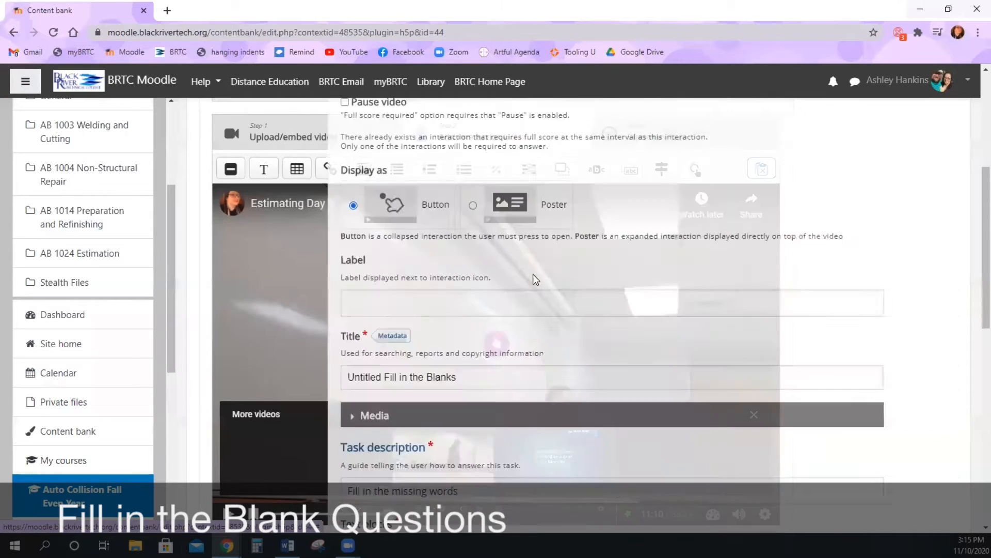
pyautogui.scroll(1, 535, 275)
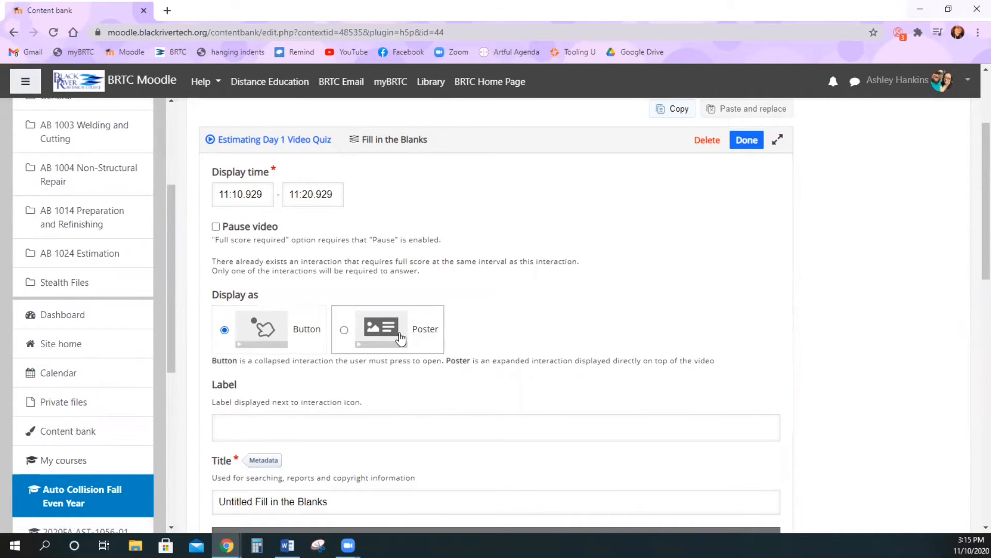
pyautogui.scroll(-5, 408, 336)
pyautogui.scroll(-2, 408, 336)
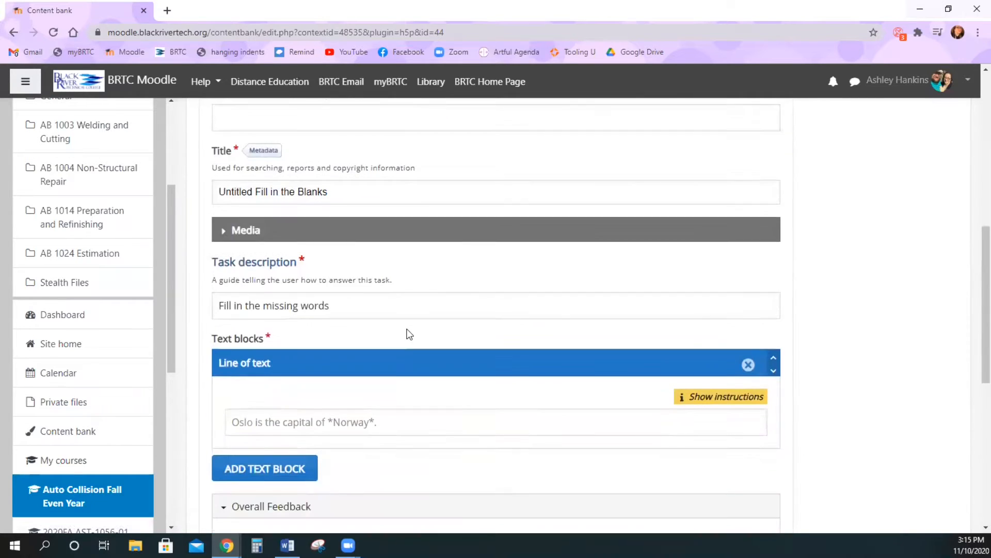
pyautogui.scroll(-1, 409, 335)
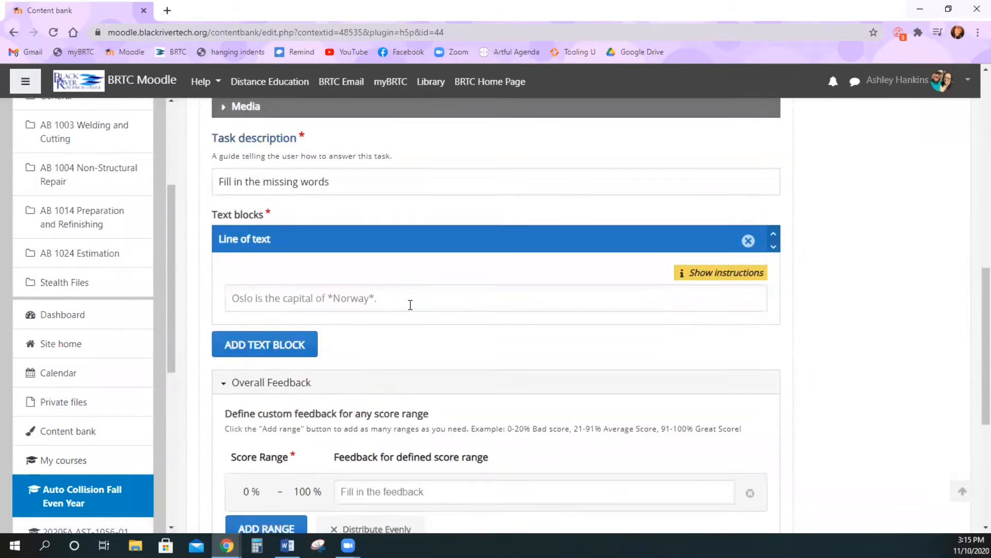
pyautogui.click(410, 304)
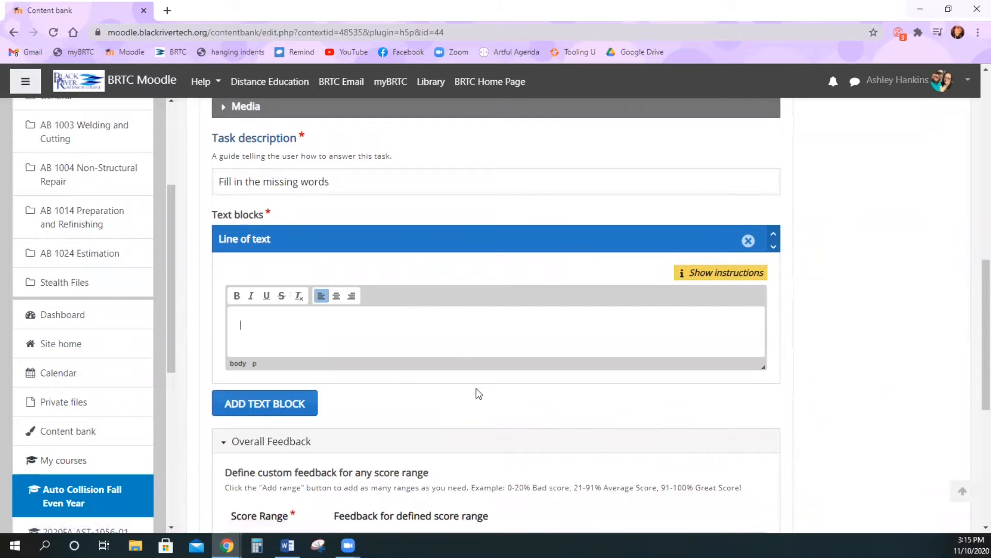
pyautogui.write('Oslo is the capital of *Norway')
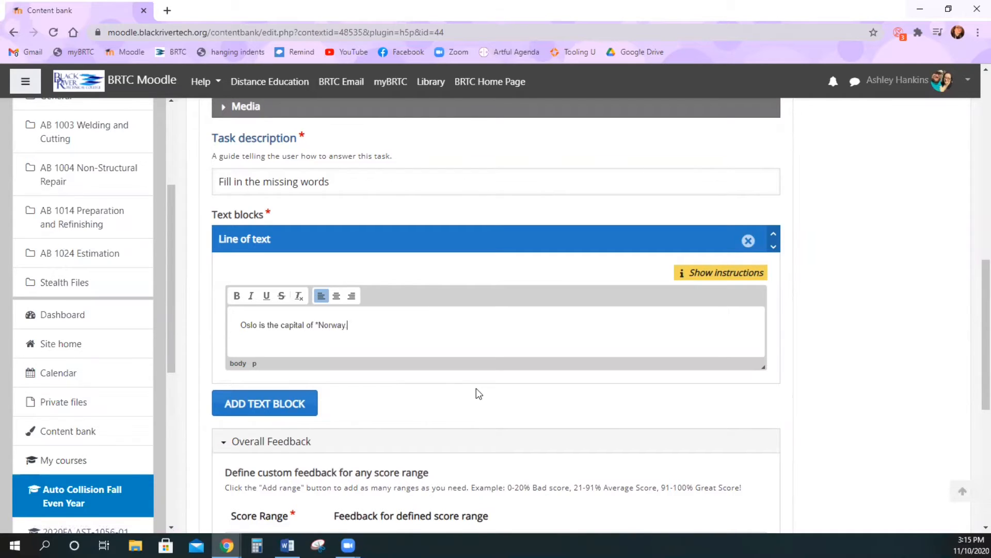
pyautogui.write('*')
pyautogui.write('*')
# Add a second text block reading "Little Rock is the capital of *Arkansas*."
pyautogui.click(305, 404)
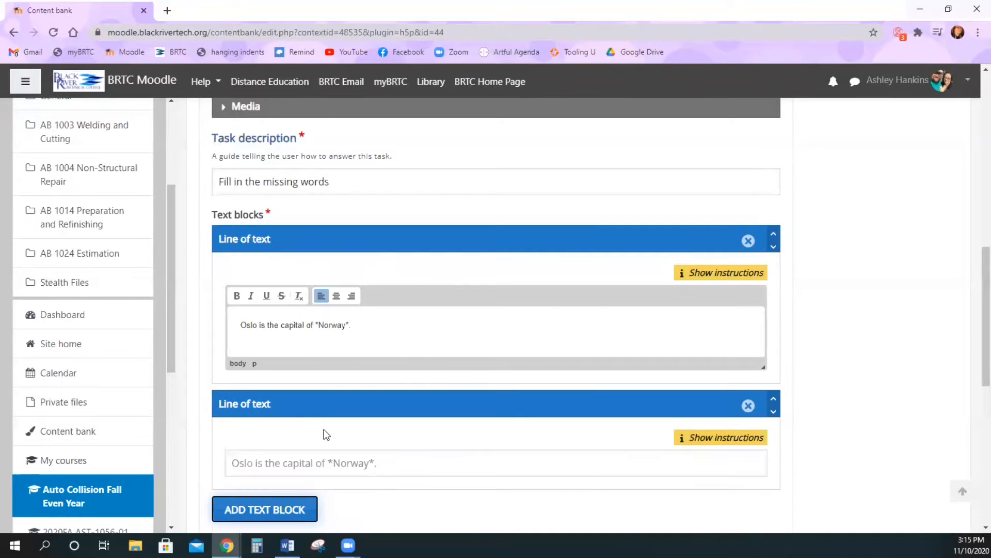
pyautogui.click(401, 461)
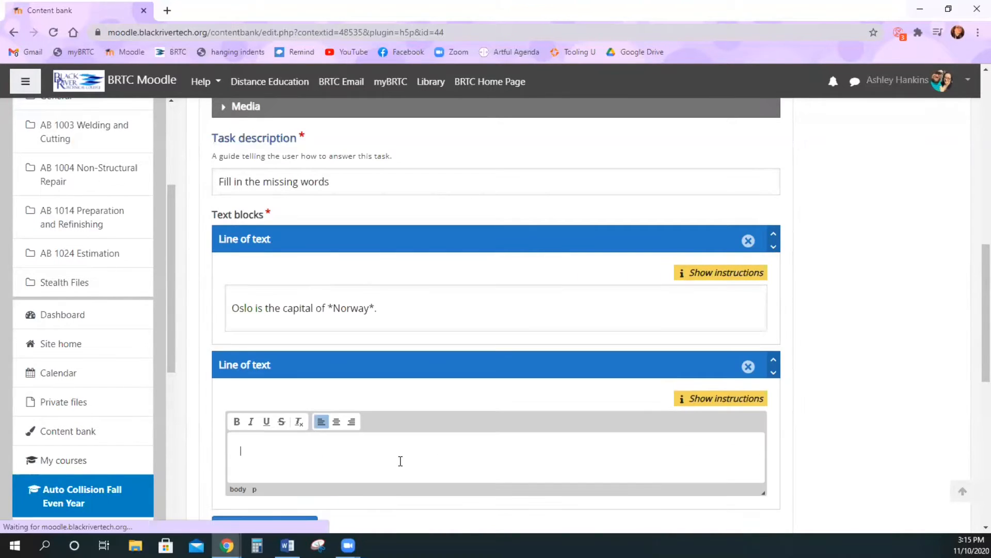
pyautogui.write('L')
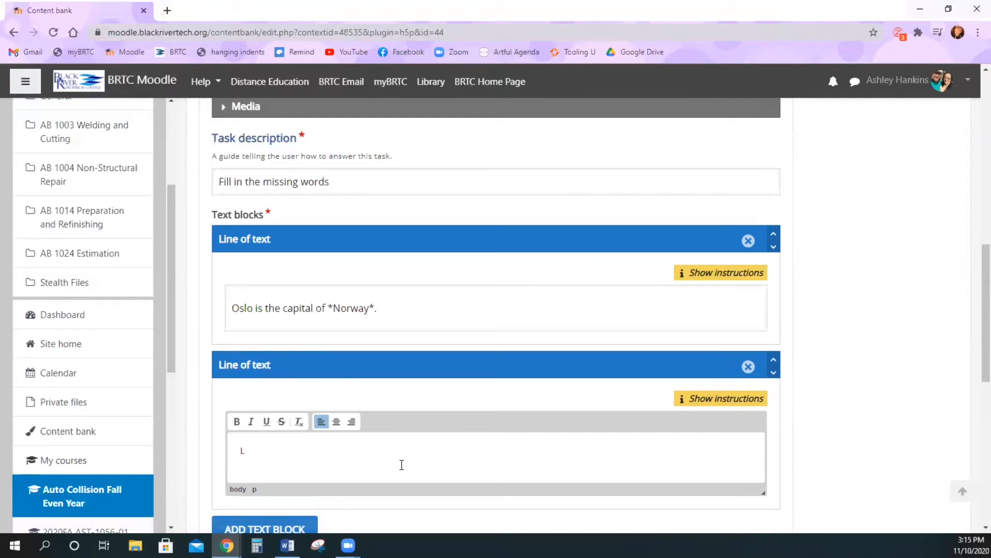
pyautogui.write('ittle Rock is the capital of *Arkansas*.')
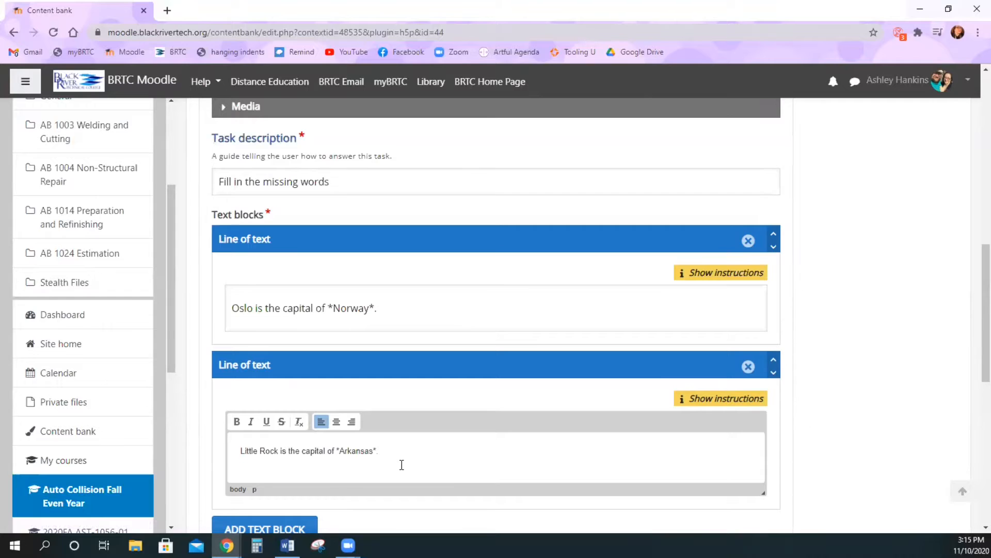
# Turn off Case sensitive in the behavioural settings, and finish editing the Fill in the Blanks interaction after viewing its adaptivity options
pyautogui.scroll(-5, 400, 465)
pyautogui.scroll(-2, 386, 466)
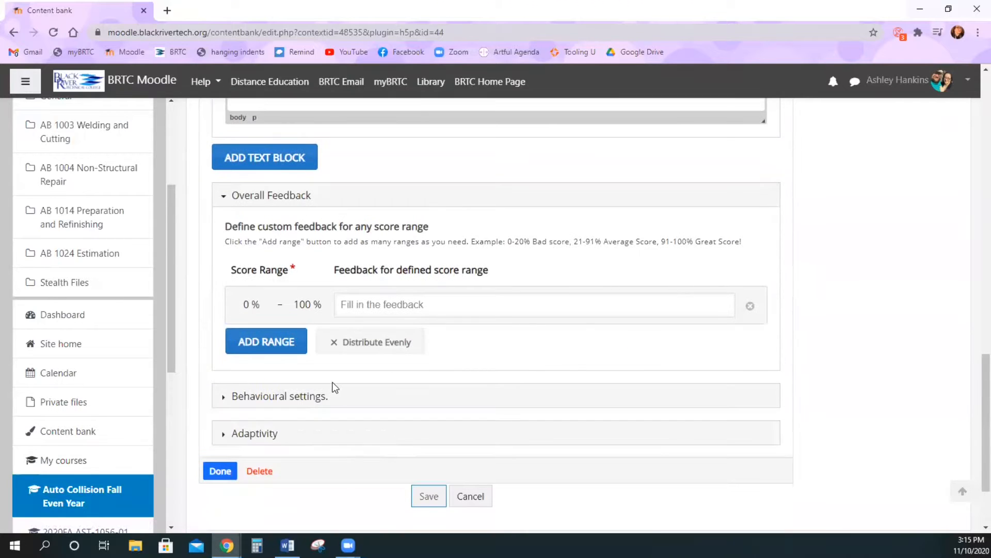
pyautogui.click(324, 397)
pyautogui.scroll(-5, 323, 396)
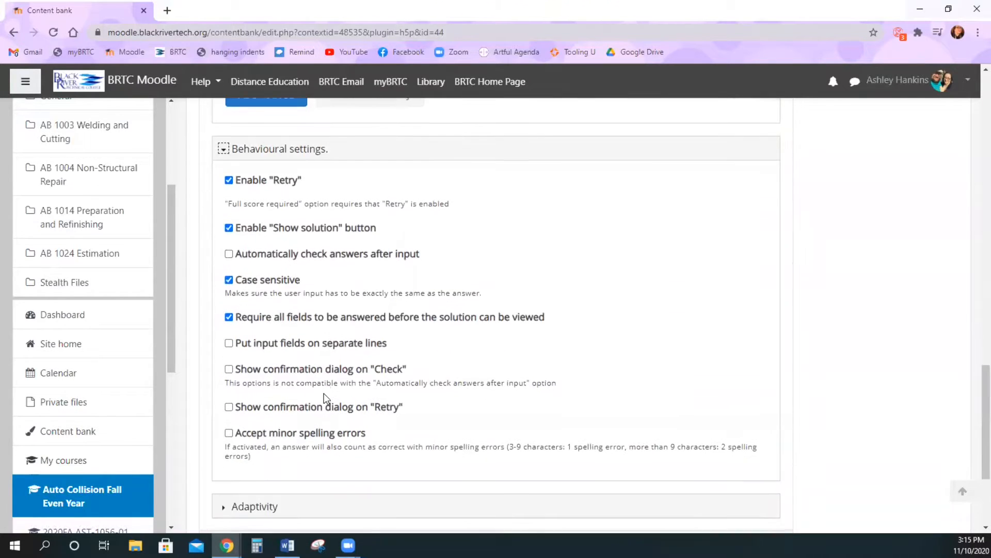
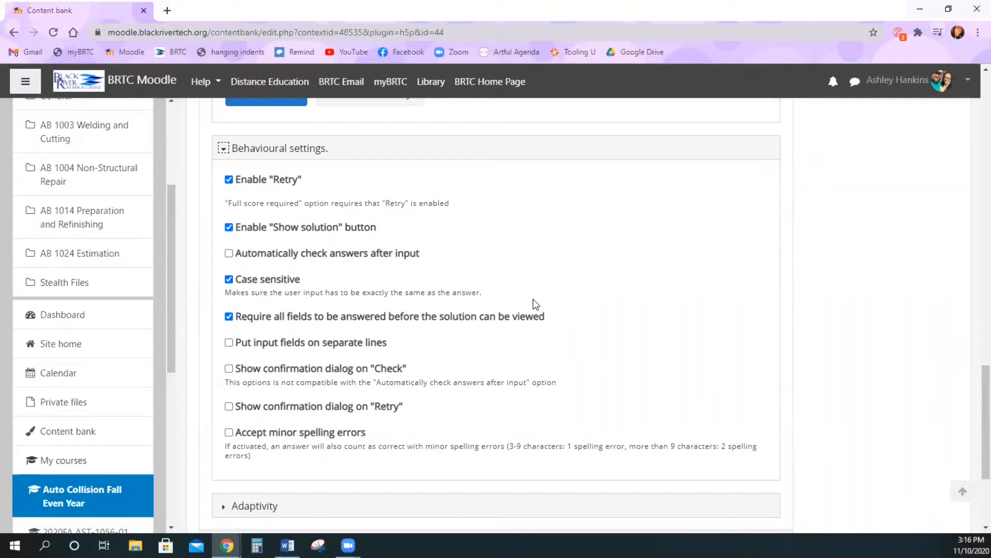
pyautogui.click(281, 284)
pyautogui.scroll(-3, 328, 362)
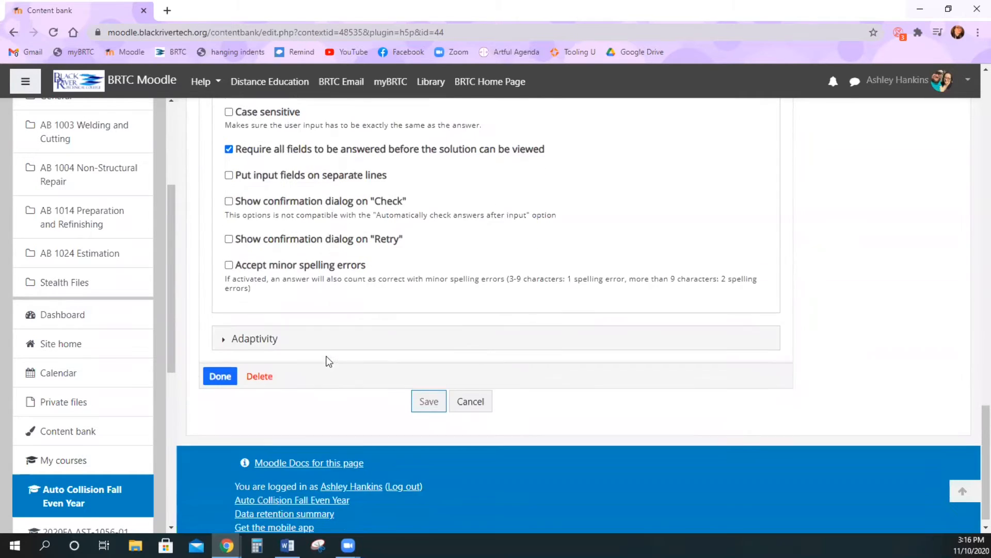
pyautogui.click(316, 336)
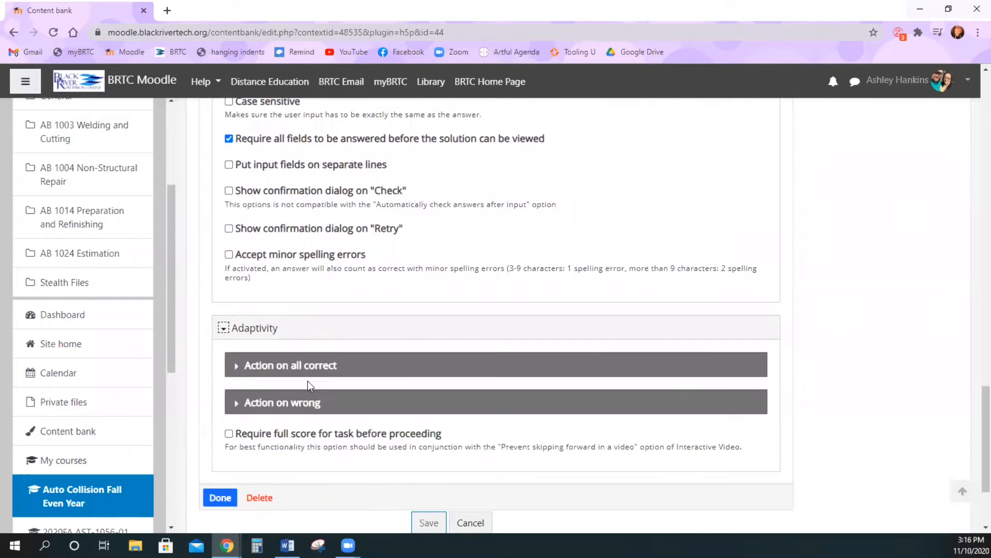
pyautogui.click(225, 499)
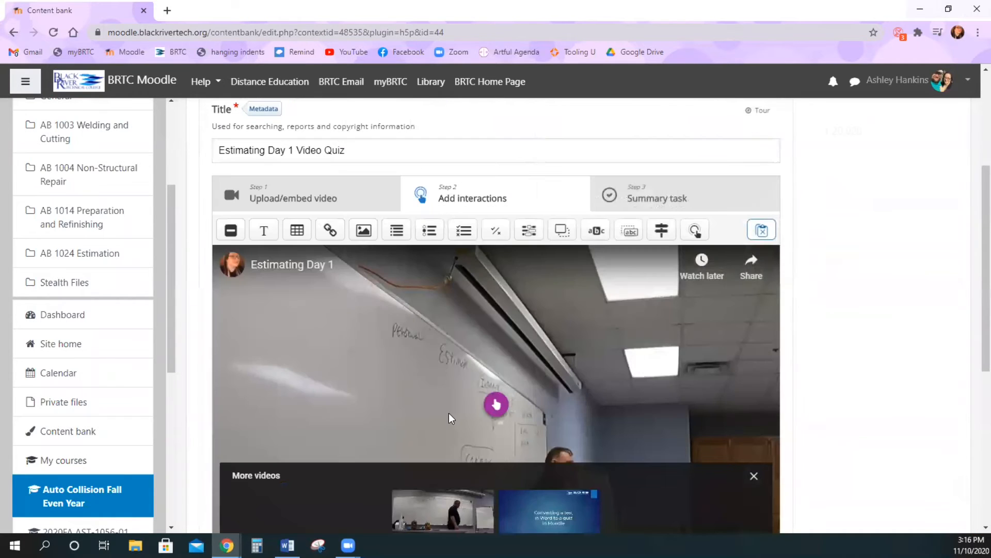
# Set the Fill in the Blanks interaction to display as a poster, and finish editing it
pyautogui.scroll(-1, 454, 411)
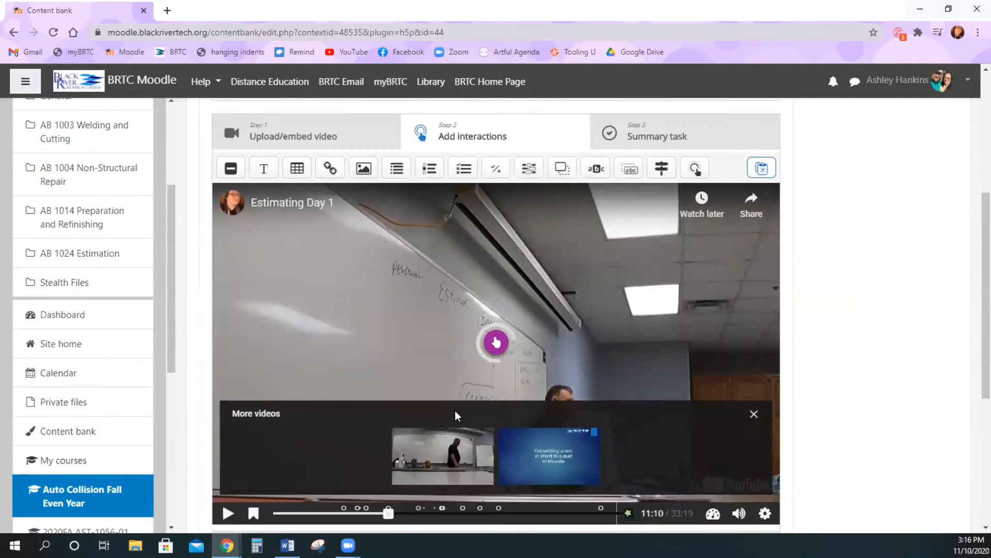
pyautogui.click(496, 342)
pyautogui.click(521, 309)
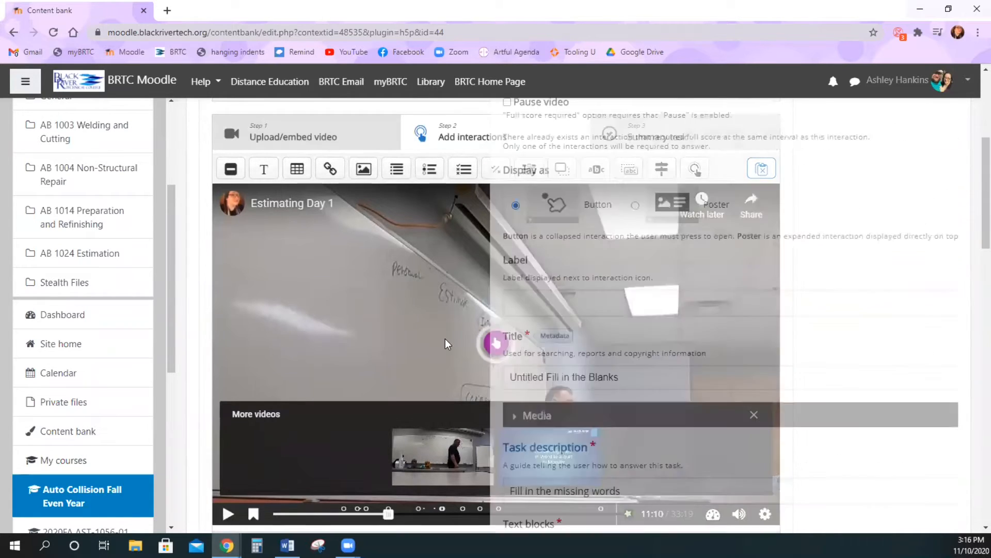
pyautogui.scroll(-20, 374, 361)
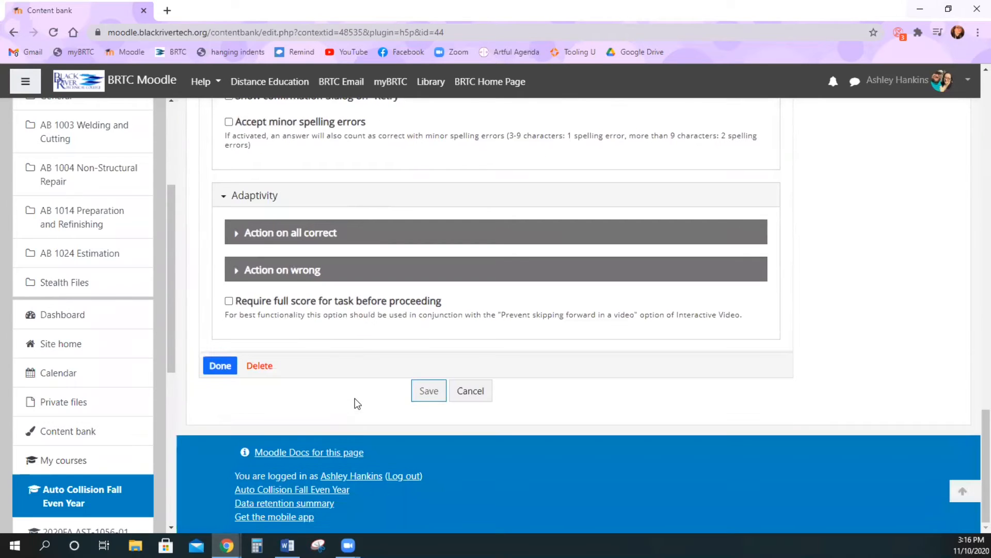
pyautogui.click(220, 367)
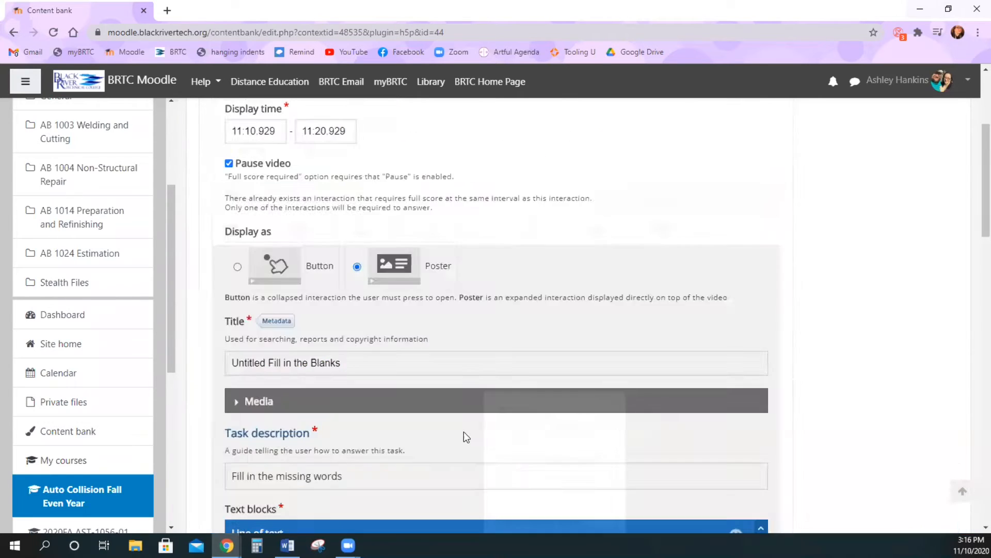
# Enlarge the Fill in the Blanks poster on the video so its full text fits, and remove it
pyautogui.scroll(-4, 570, 430)
pyautogui.click(511, 229)
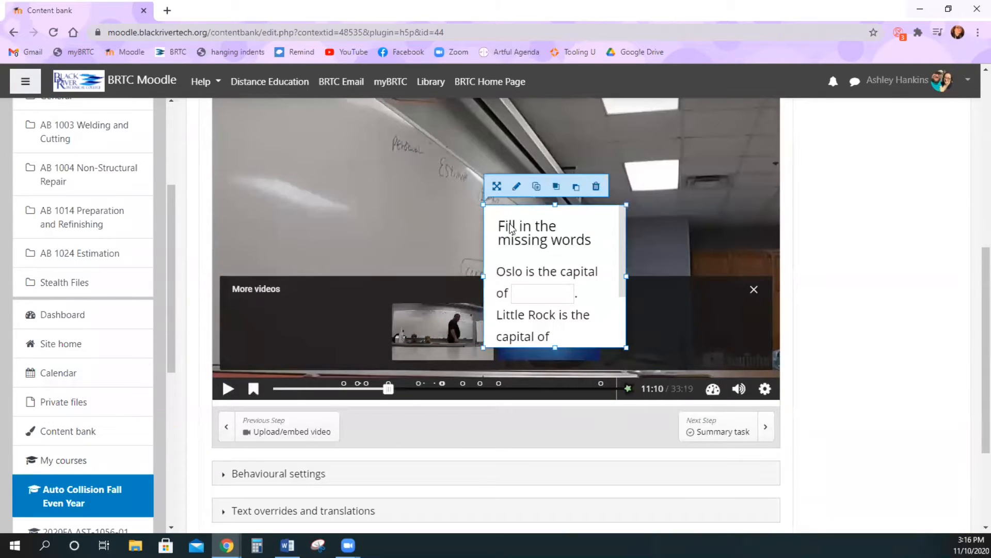
pyautogui.moveTo(484, 205); pyautogui.dragTo(287, 117)
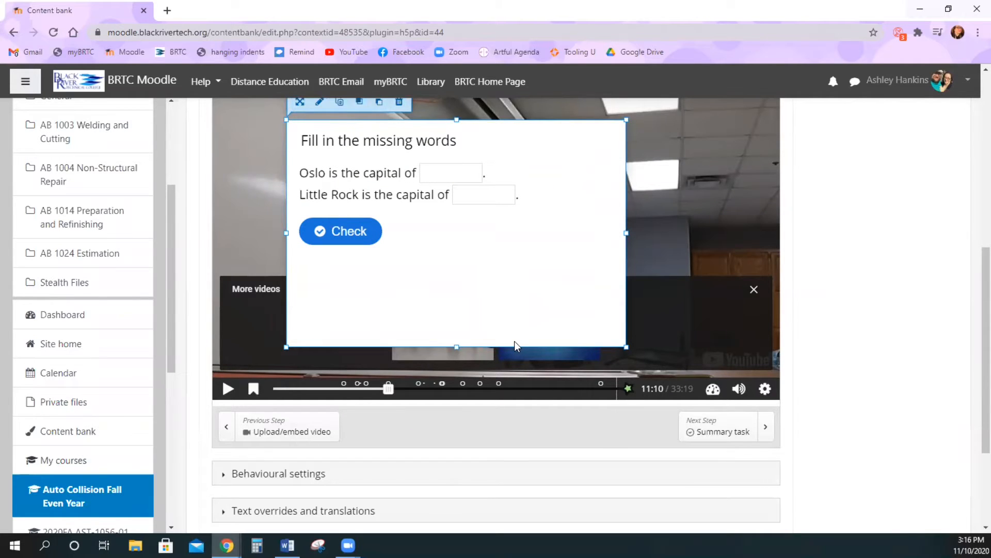
pyautogui.scroll(-3, 514, 341)
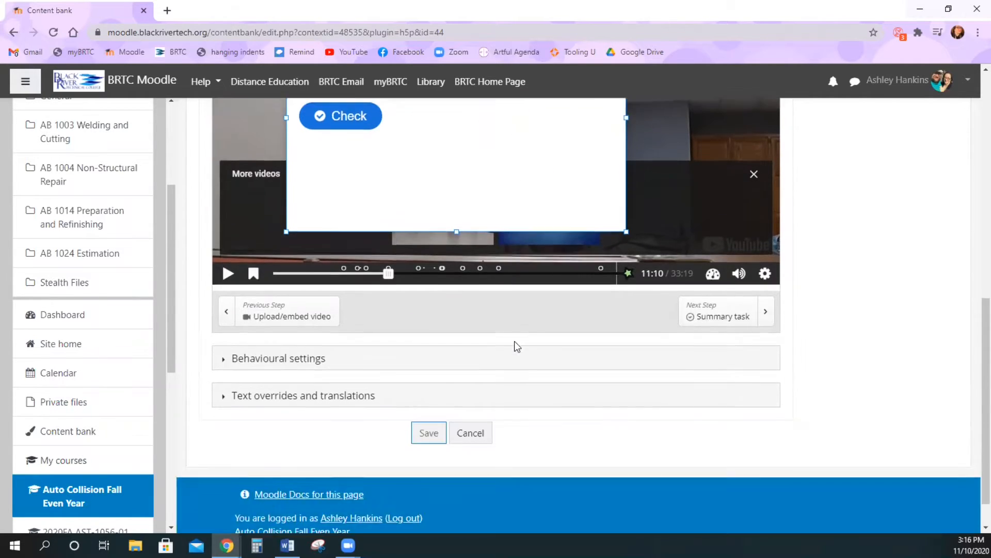
pyautogui.click(432, 391)
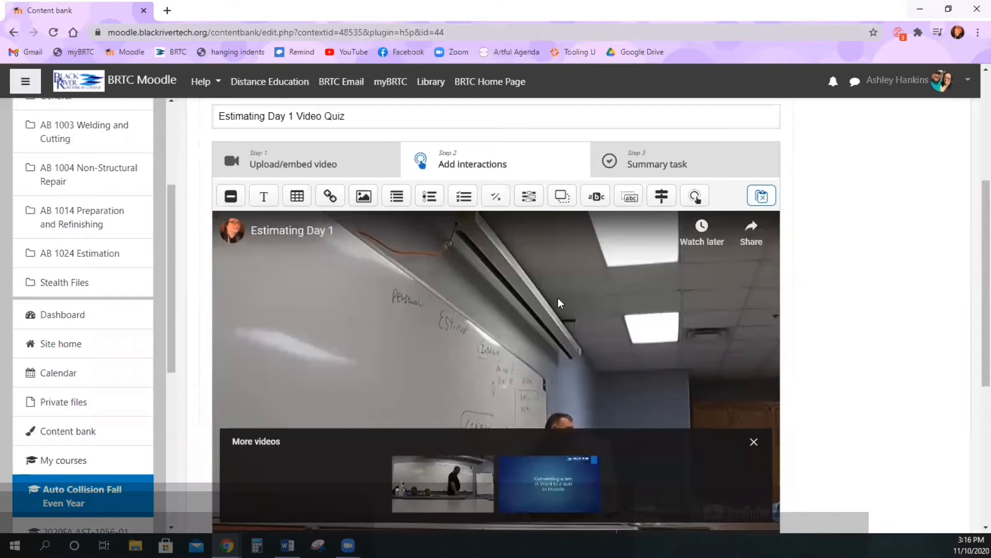
# Add a Drag and Drop interaction to the video, and set it to display as a poster
pyautogui.scroll(-1, 558, 297)
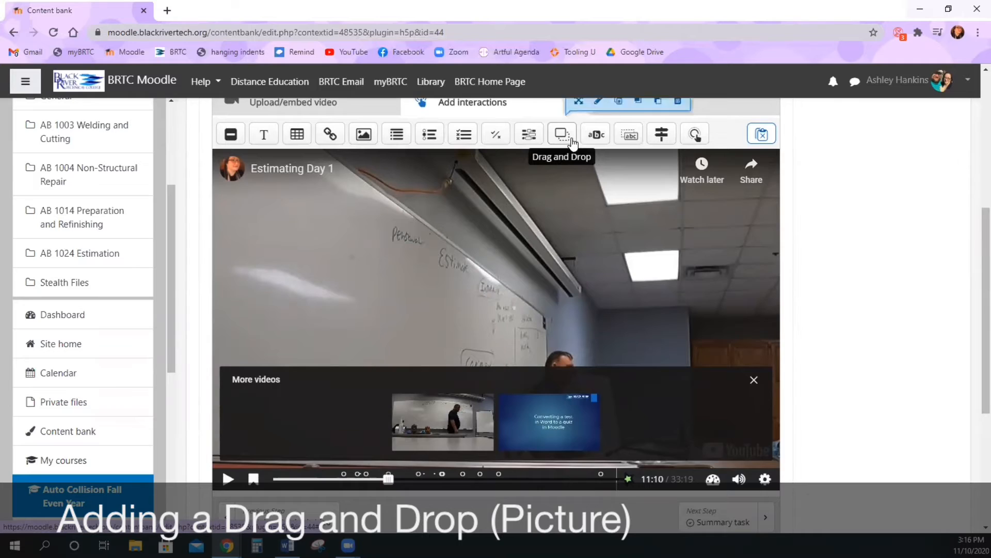
pyautogui.click(572, 138)
pyautogui.scroll(2, 560, 258)
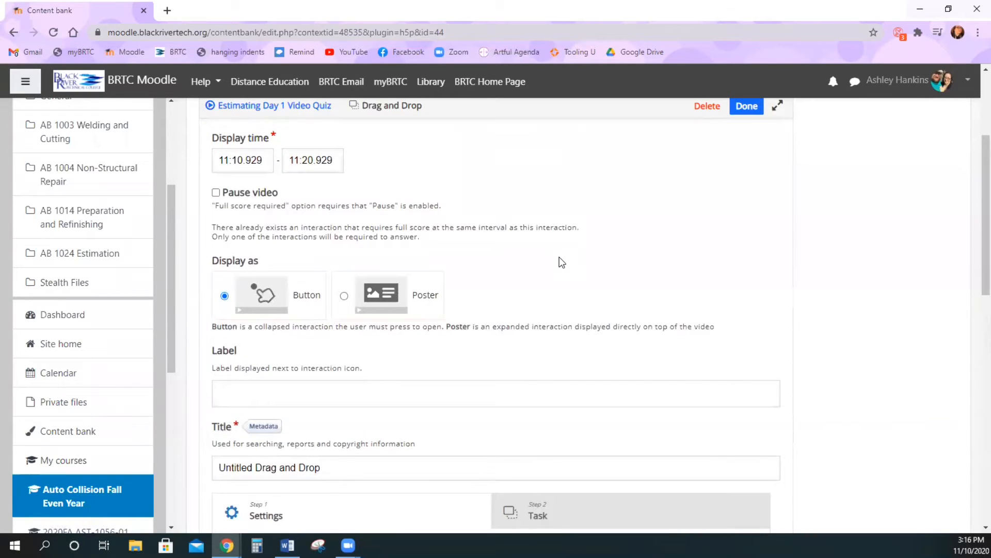
pyautogui.scroll(-4, 560, 256)
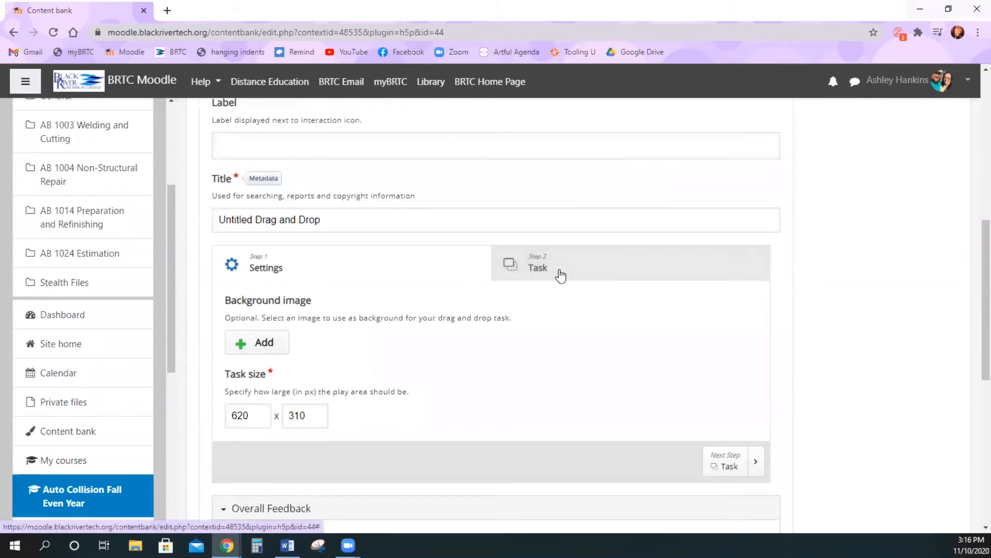
pyautogui.scroll(5, 559, 269)
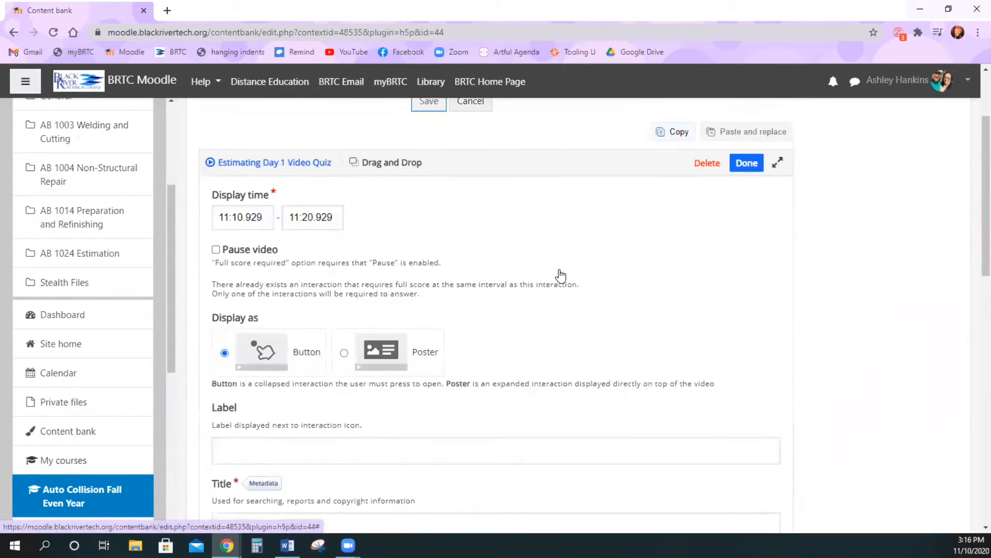
pyautogui.click(399, 351)
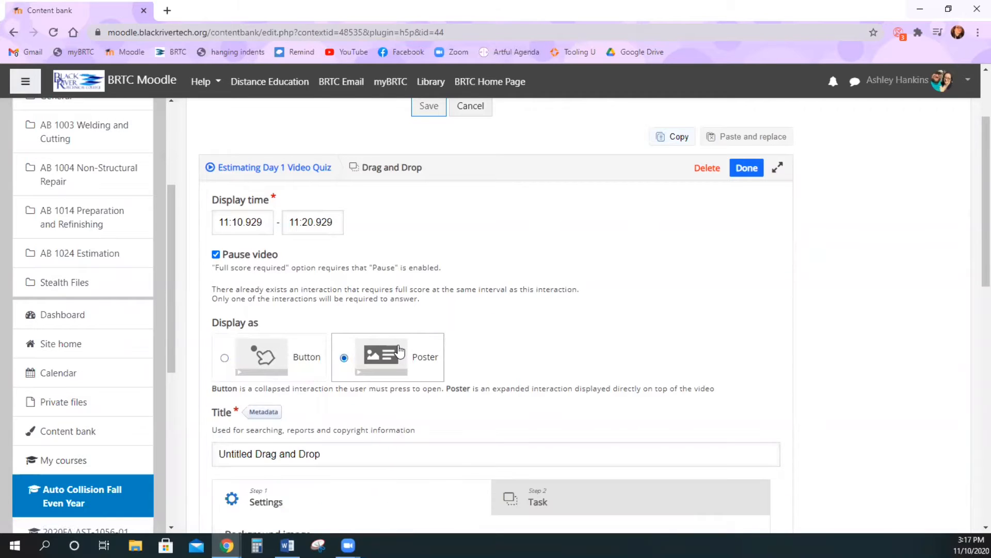
# Add the image "Zoom Background - Everything is Fine" from the Desktop as the drag and drop task's background
pyautogui.scroll(-5, 458, 341)
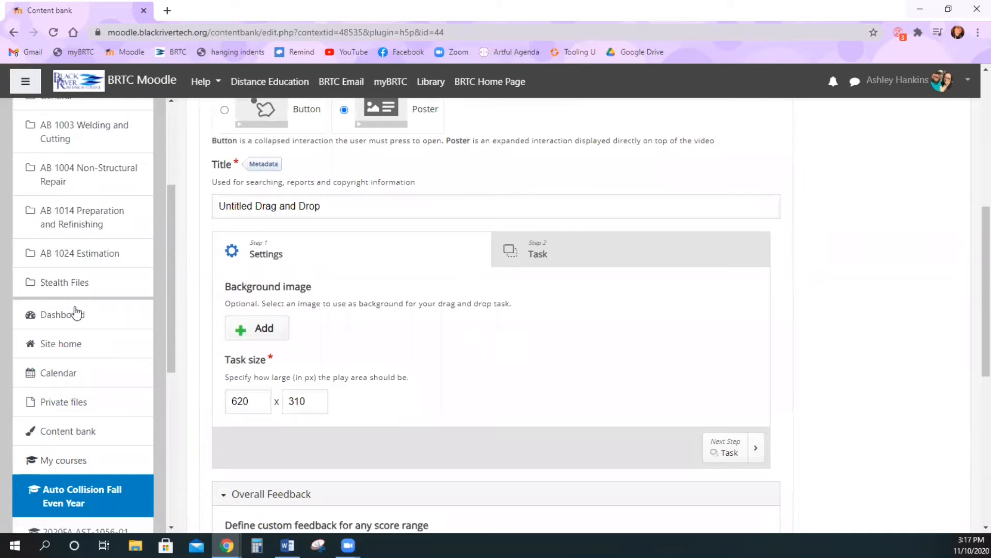
pyautogui.click(257, 331)
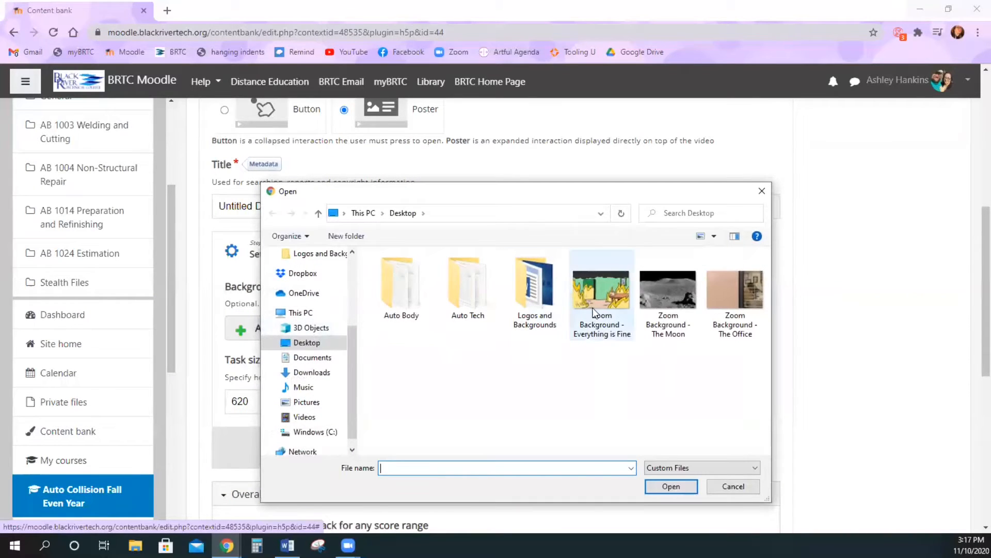
pyautogui.click(597, 300)
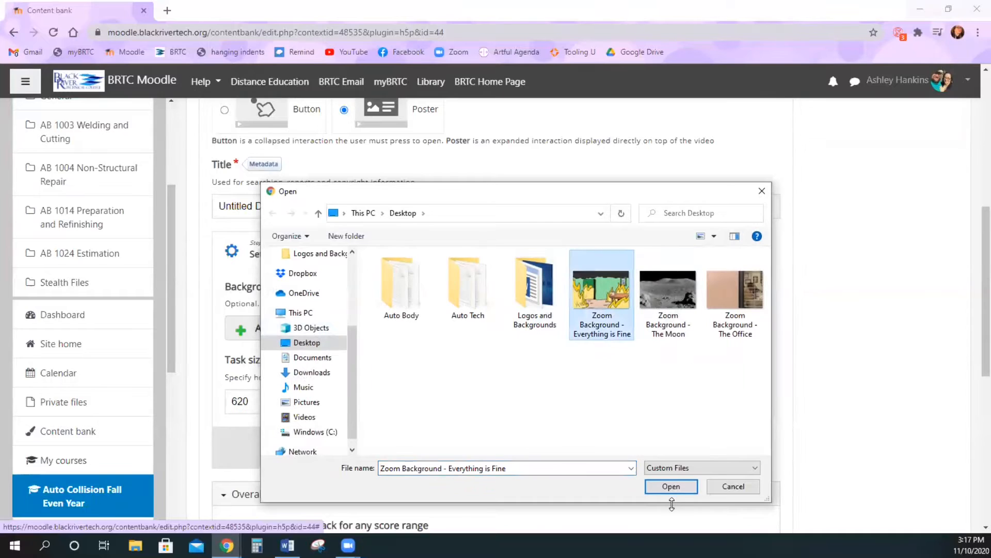
pyautogui.click(680, 486)
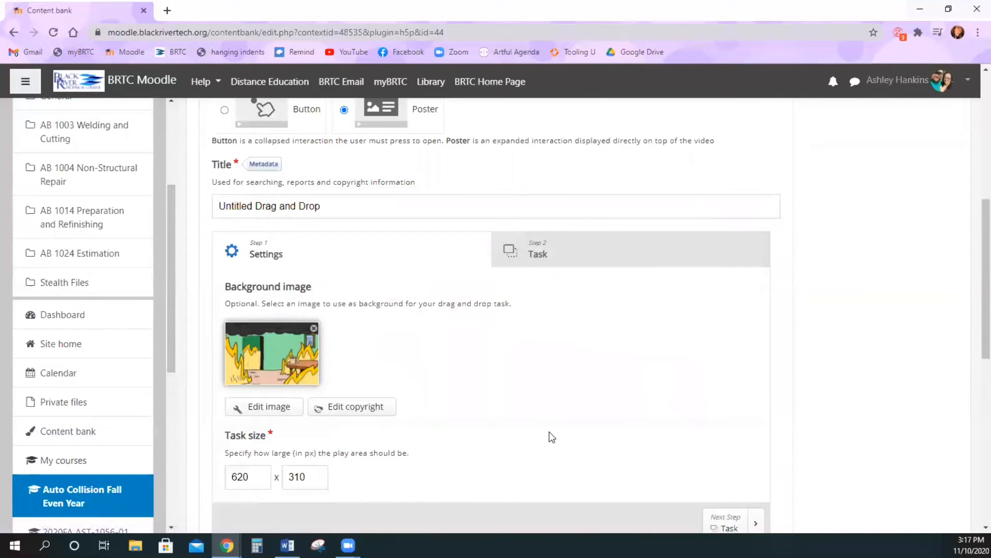
# Add a drop zone labelled "Coffee Cup" to the task, limited to one element and with Auto-Align enabled
pyautogui.scroll(-2, 539, 427)
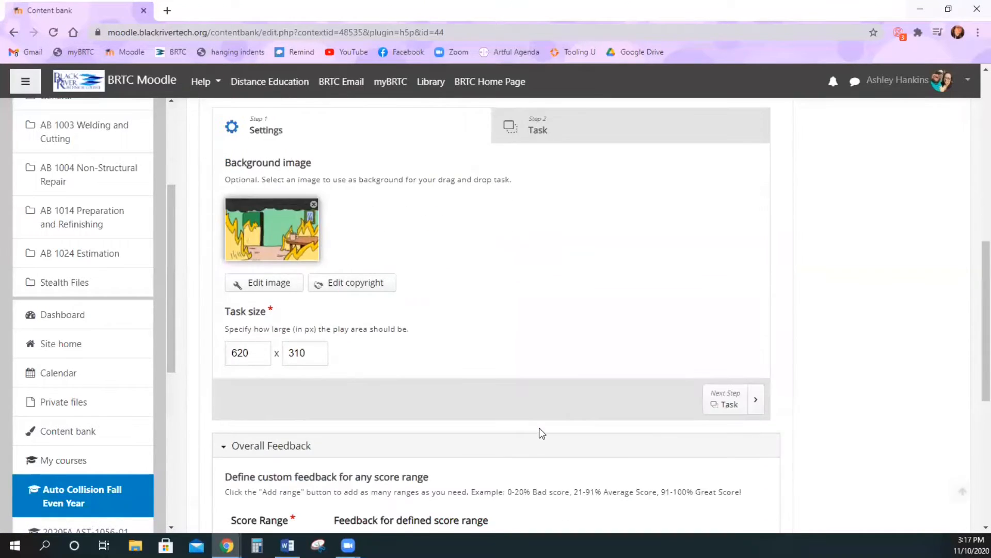
pyautogui.scroll(1, 539, 427)
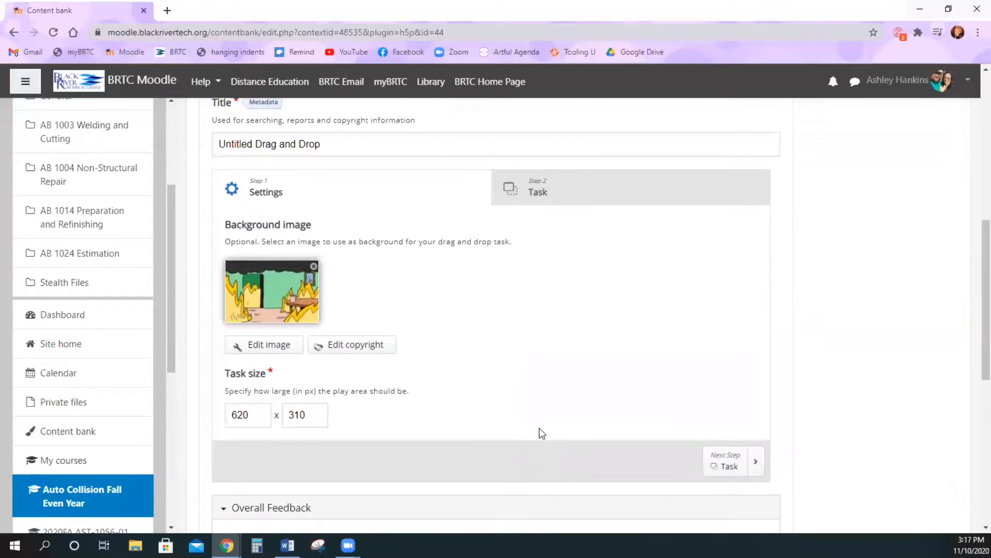
pyautogui.click(590, 188)
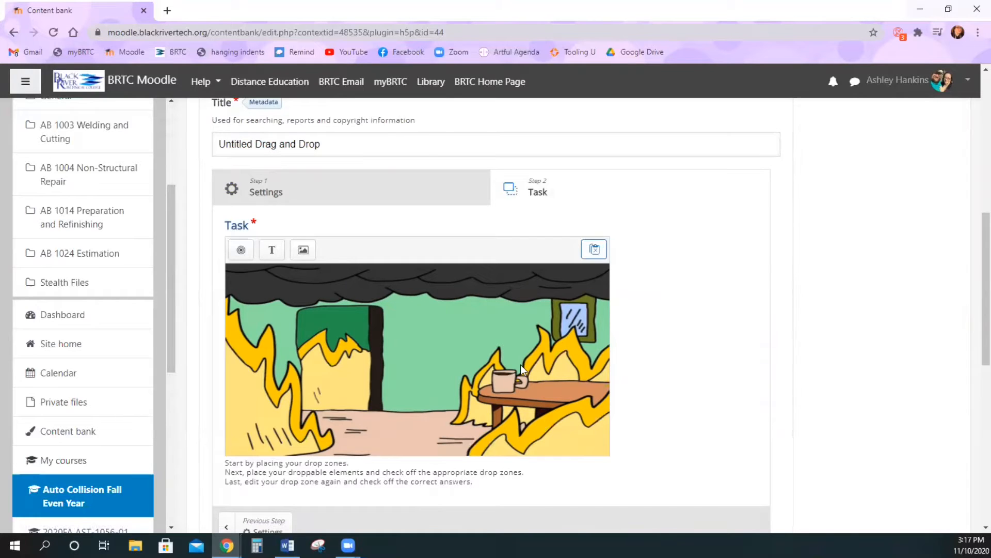
pyautogui.click(241, 249)
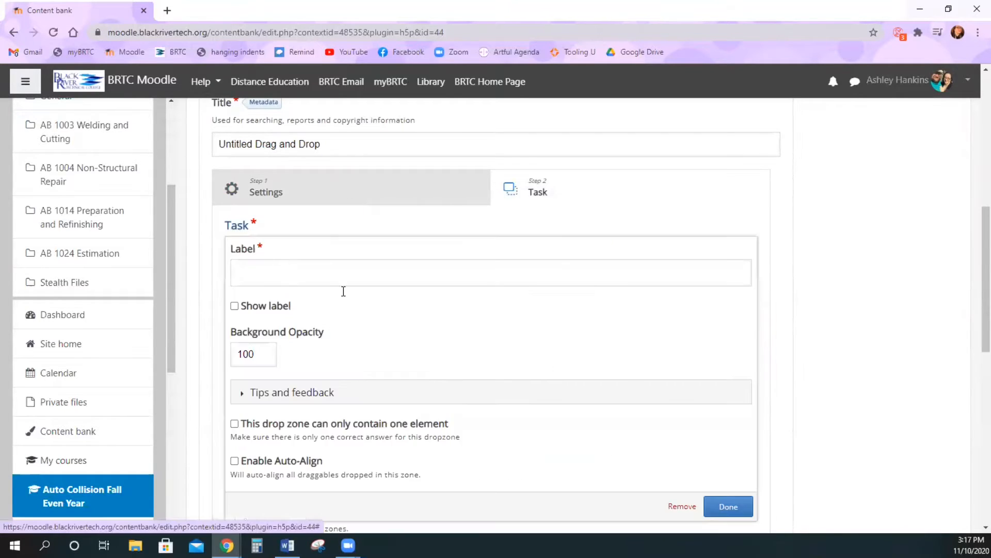
pyautogui.click(380, 272)
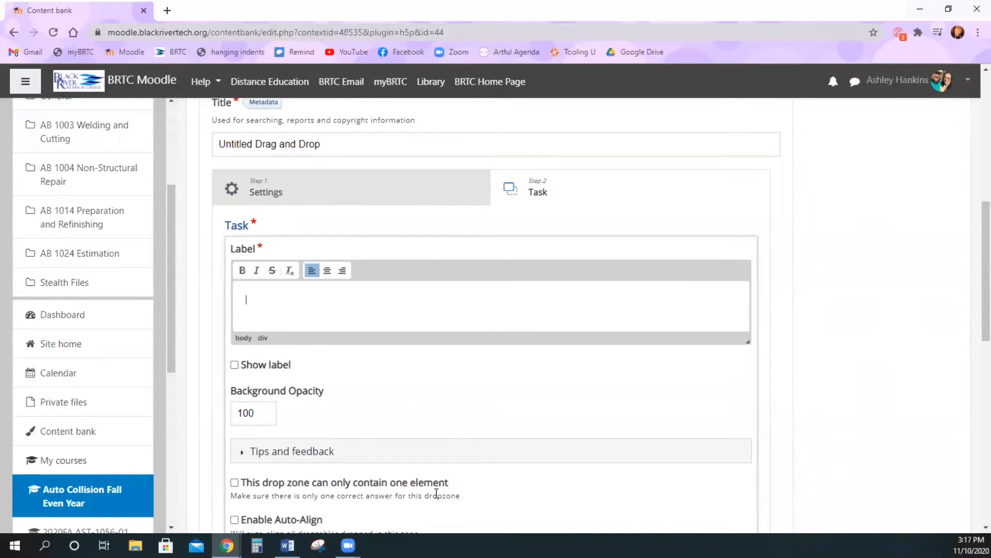
pyautogui.write('Coffee Cup')
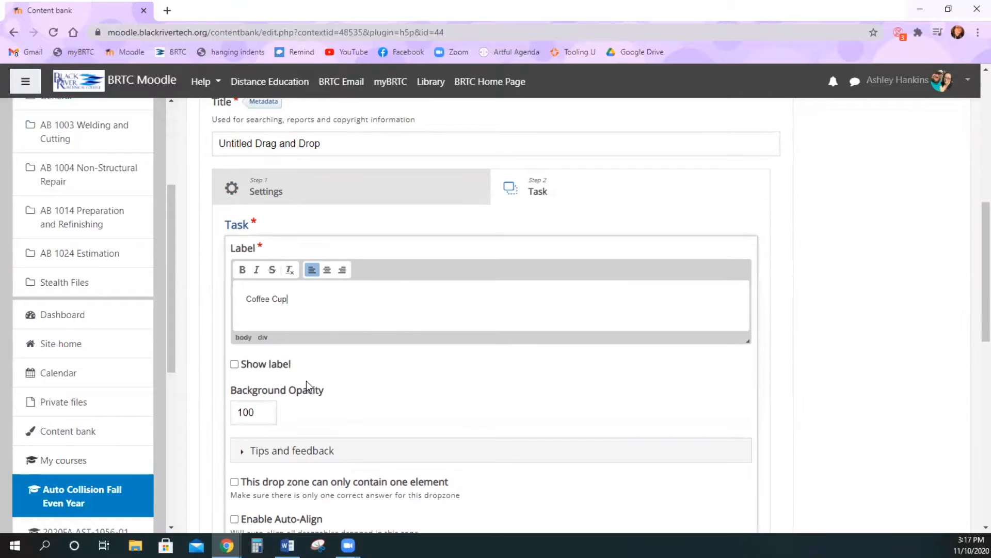
pyautogui.scroll(-3, 306, 380)
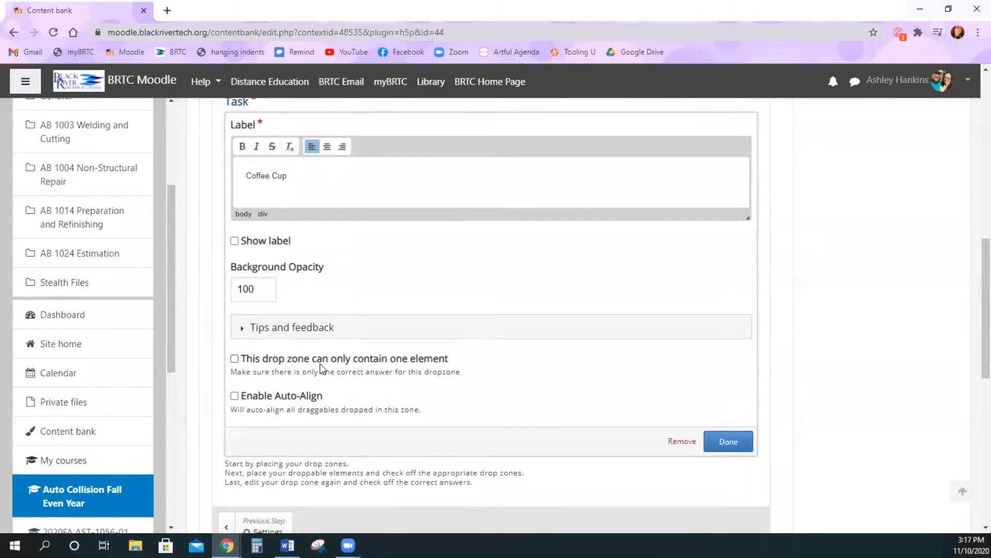
pyautogui.click(320, 364)
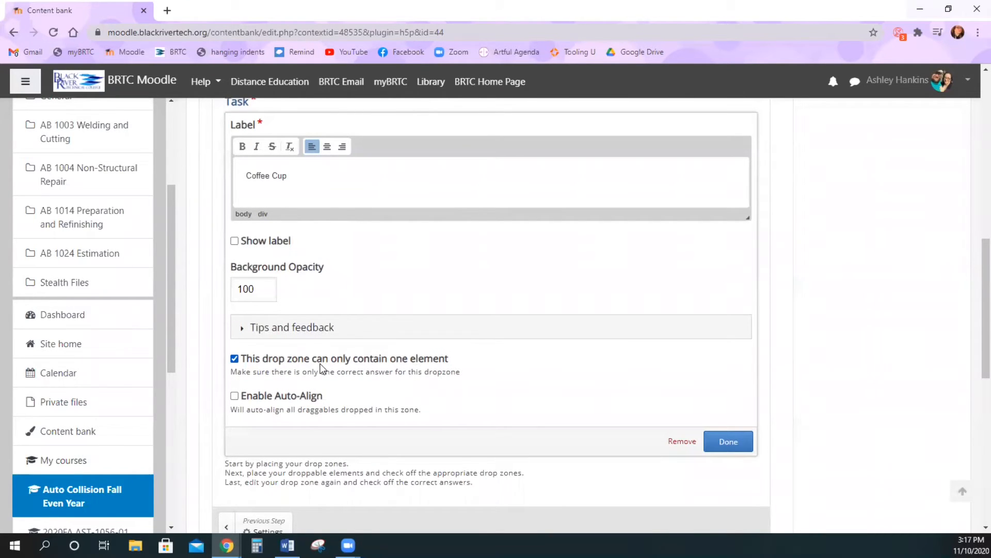
pyautogui.click(291, 394)
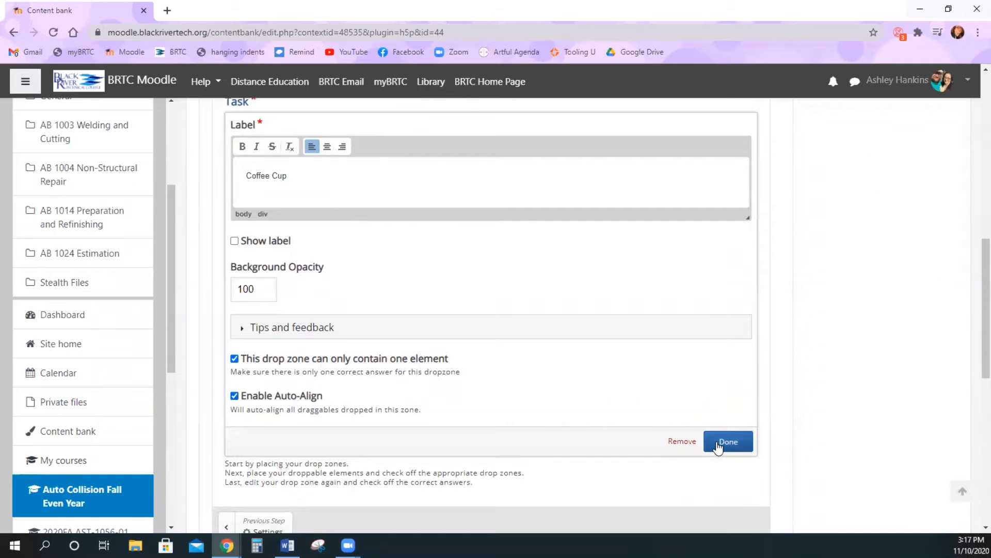
pyautogui.scroll(-3, 436, 403)
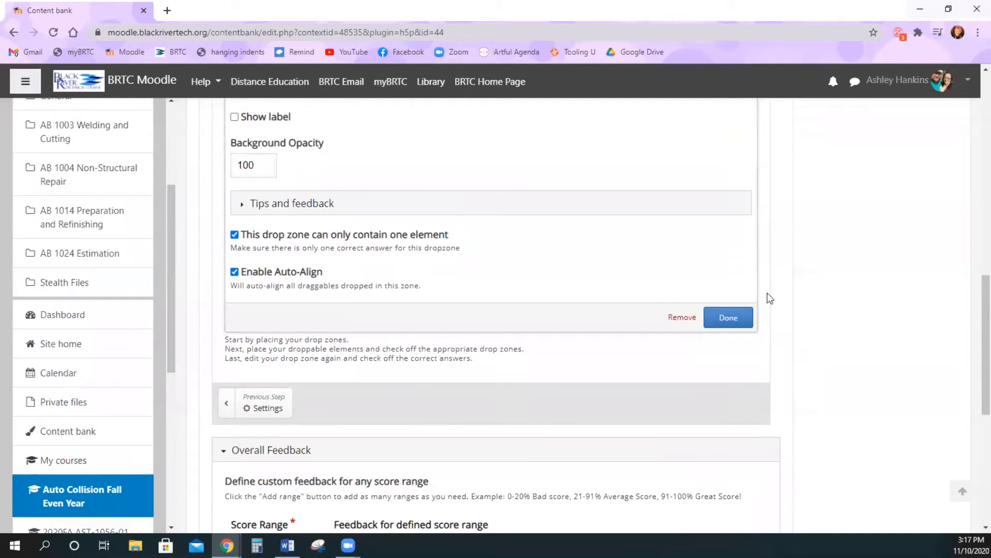
pyautogui.click(729, 318)
# Place the Coffee Cup drop zone over the mug on the table, and set its background opacity to 50
pyautogui.scroll(3, 579, 431)
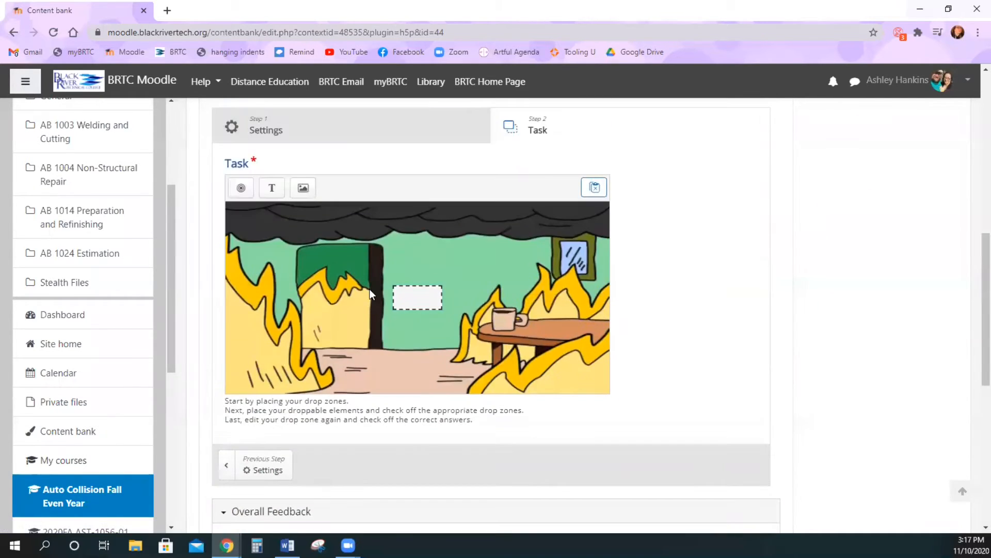
pyautogui.moveTo(403, 301); pyautogui.dragTo(533, 321)
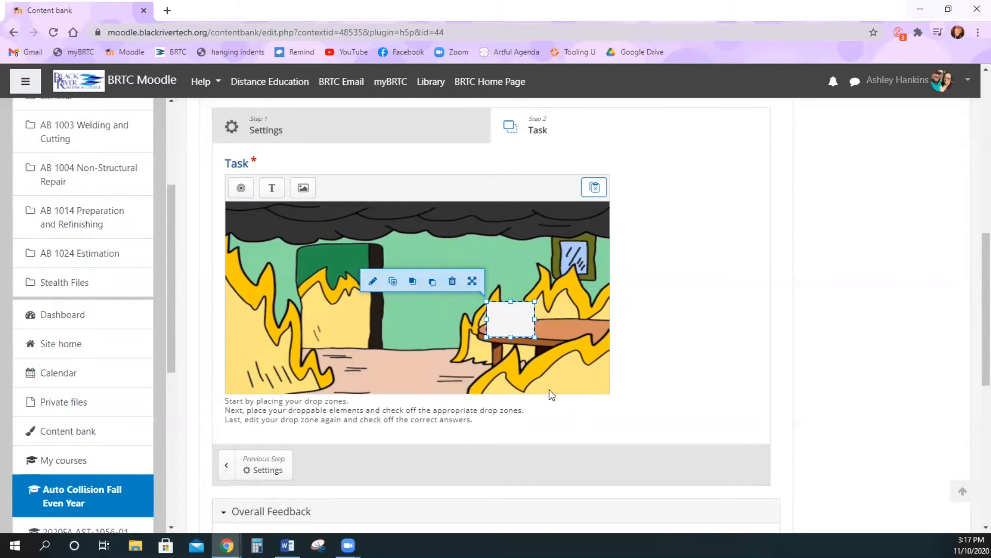
pyautogui.click(373, 281)
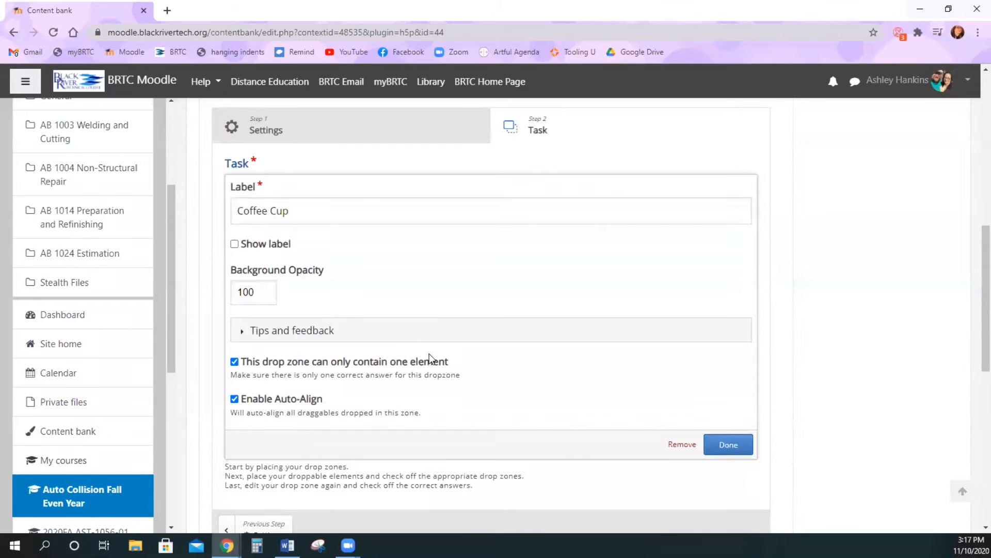
pyautogui.write('50')
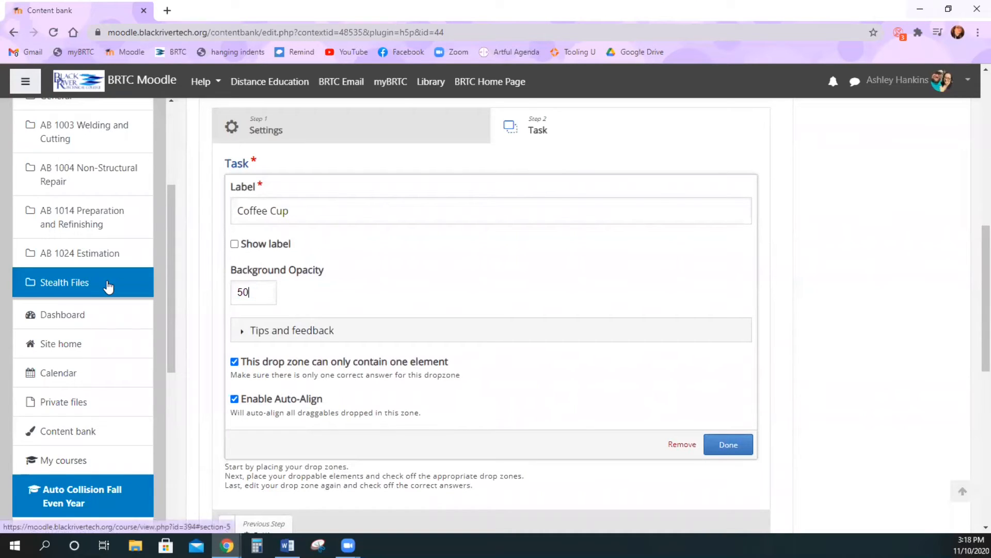
pyautogui.click(749, 457)
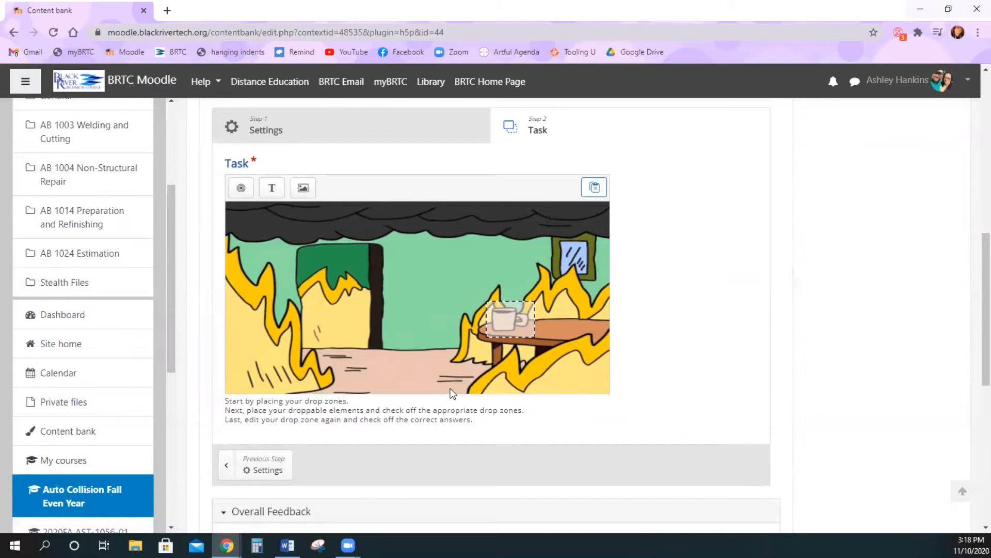
# Add a draggable text element reading "Coffee Cup" to the task and assign it to the Coffee Cup drop zone
pyautogui.scroll(-3, 450, 394)
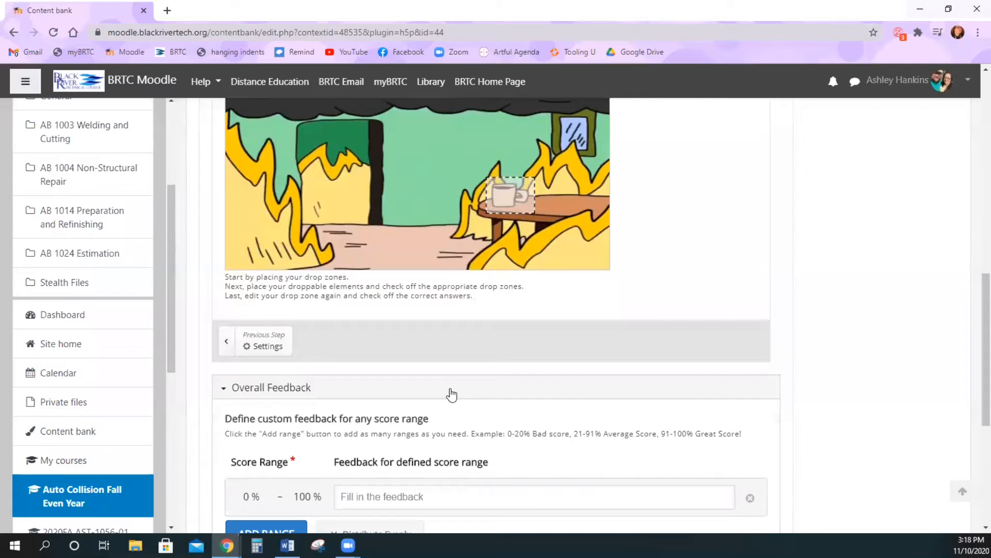
pyautogui.scroll(3, 451, 395)
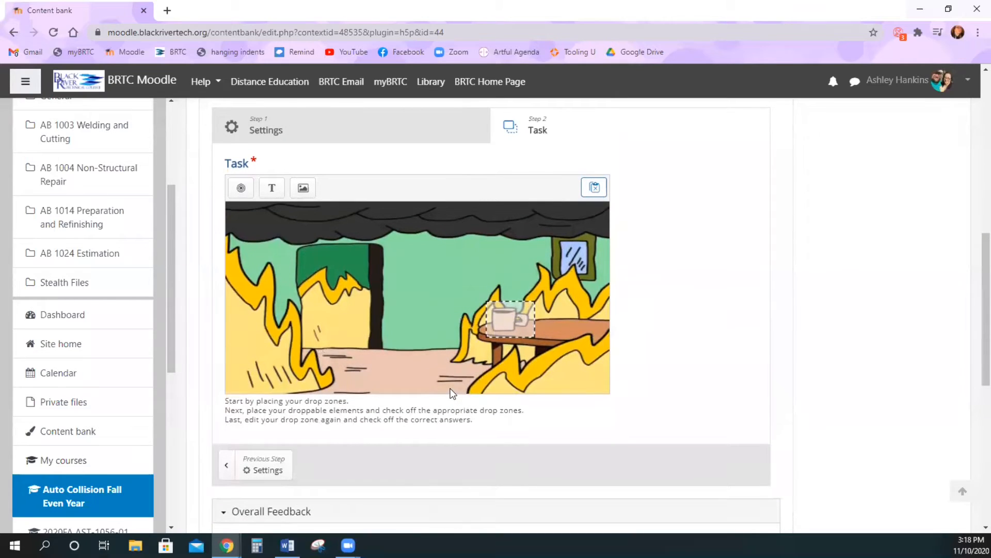
pyautogui.click(279, 197)
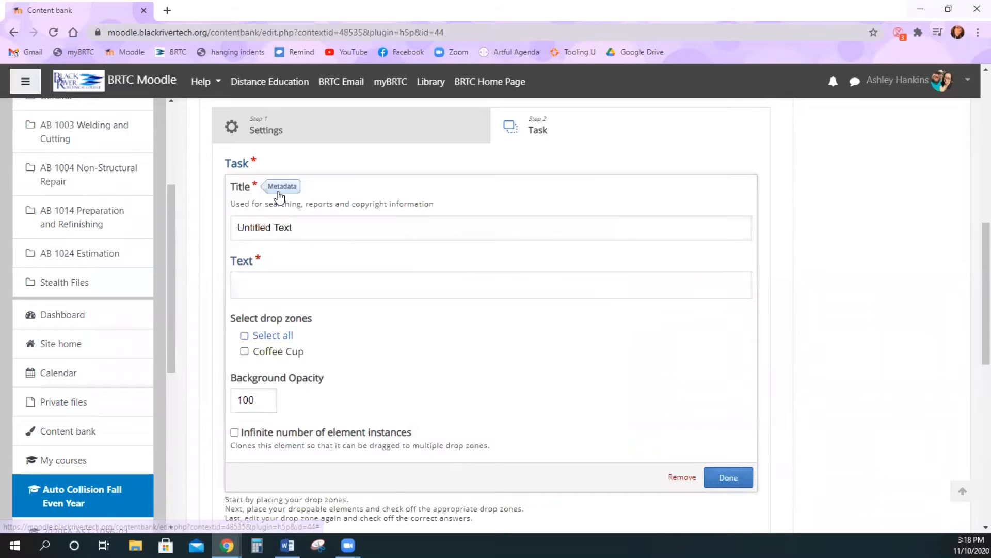
pyautogui.click(311, 292)
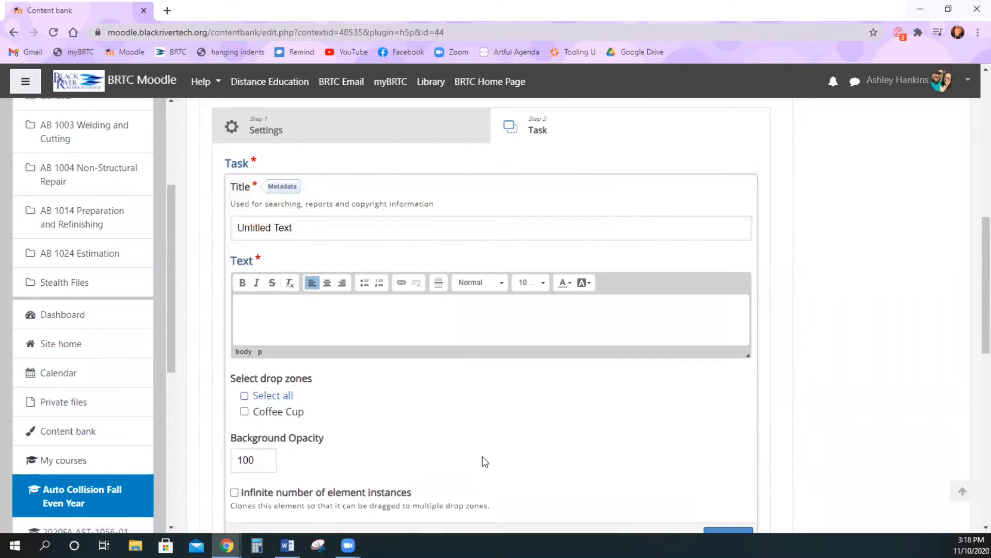
pyautogui.write('Coffee Cup')
pyautogui.click(295, 414)
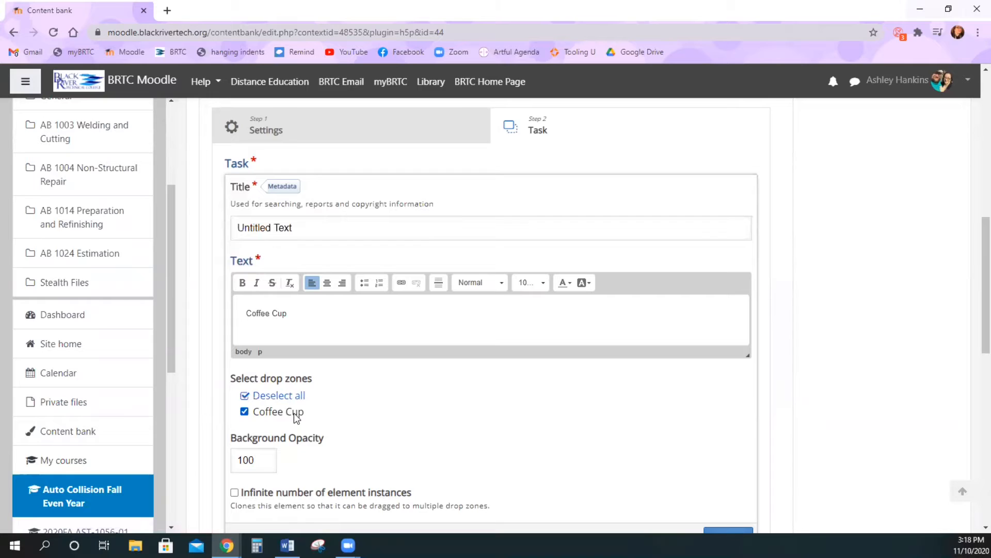
pyautogui.scroll(-1, 454, 426)
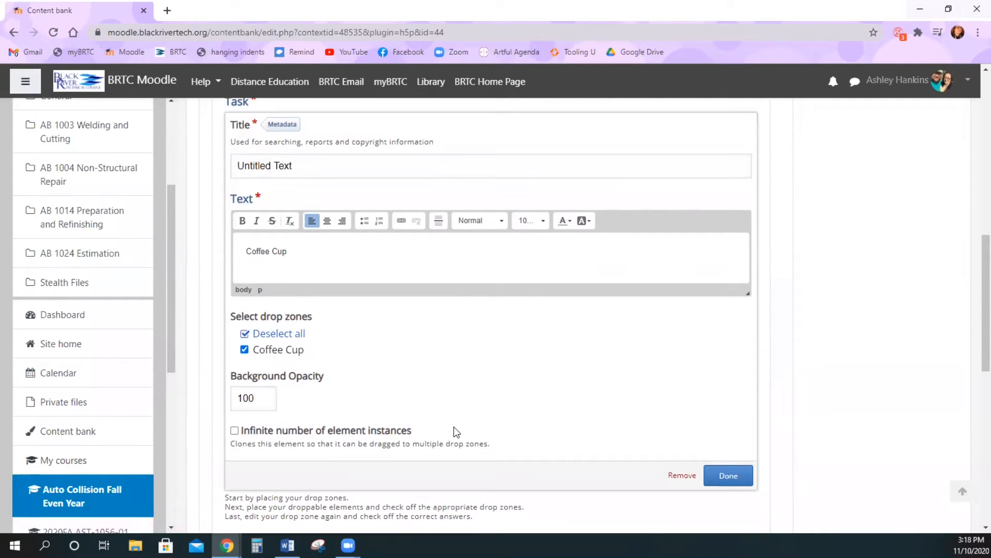
pyautogui.click(724, 471)
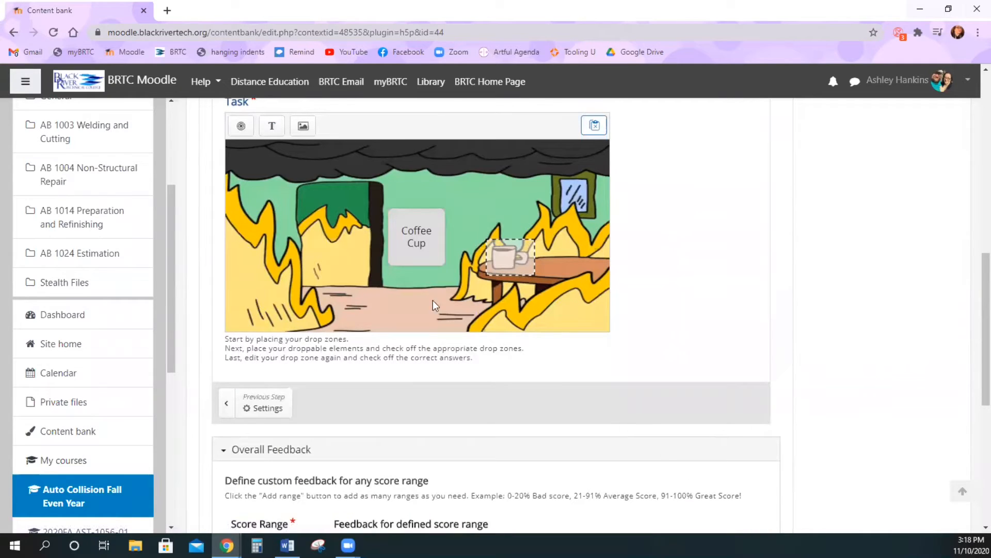
# Move the Coffee Cup text element to the upper-left corner of the background image, at about position 10, 10
pyautogui.moveTo(404, 241); pyautogui.dragTo(342, 204)
pyautogui.moveTo(285, 190); pyautogui.dragTo(244, 179)
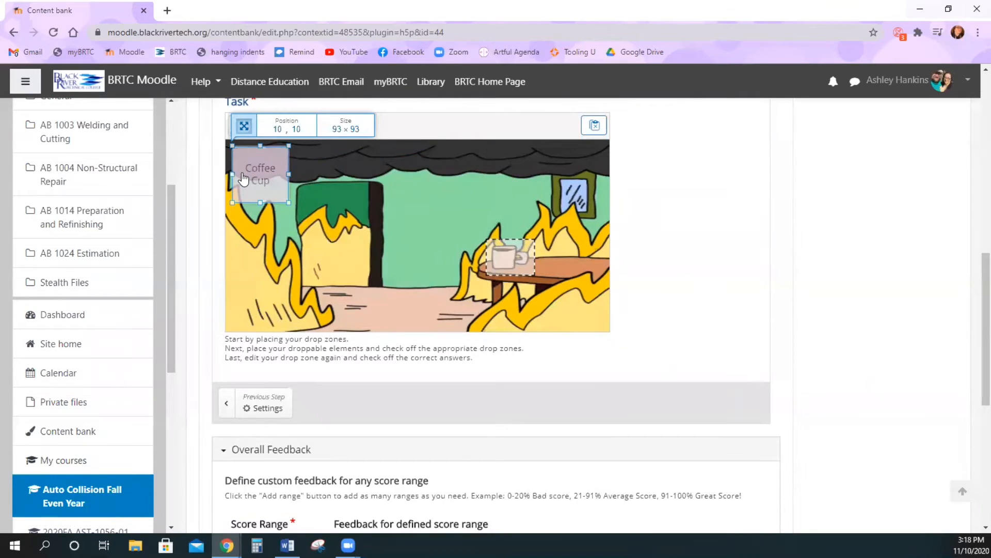
pyautogui.moveTo(243, 179); pyautogui.dragTo(244, 179)
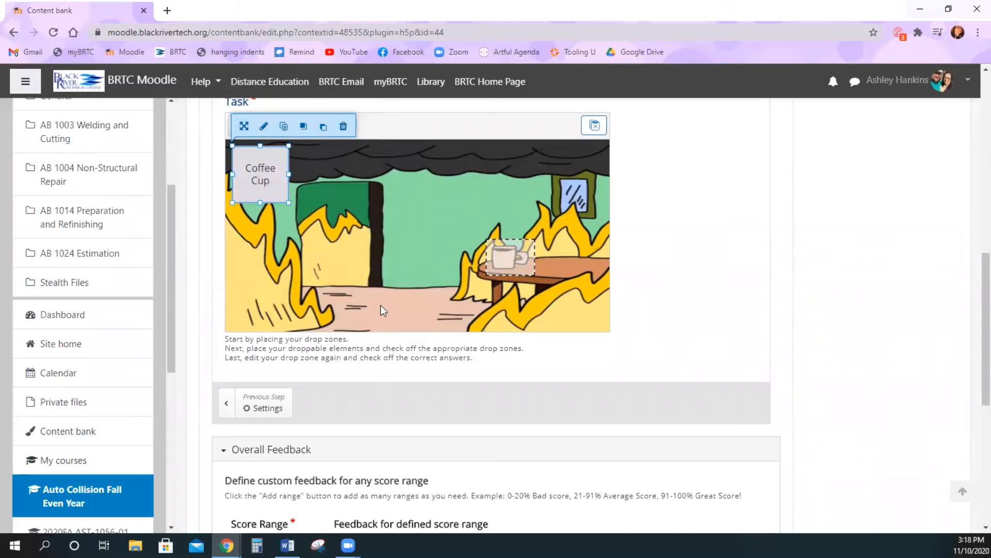
# Add a second drop zone labelled "Door" to the task, keeping its other options at their defaults
pyautogui.scroll(3, 381, 305)
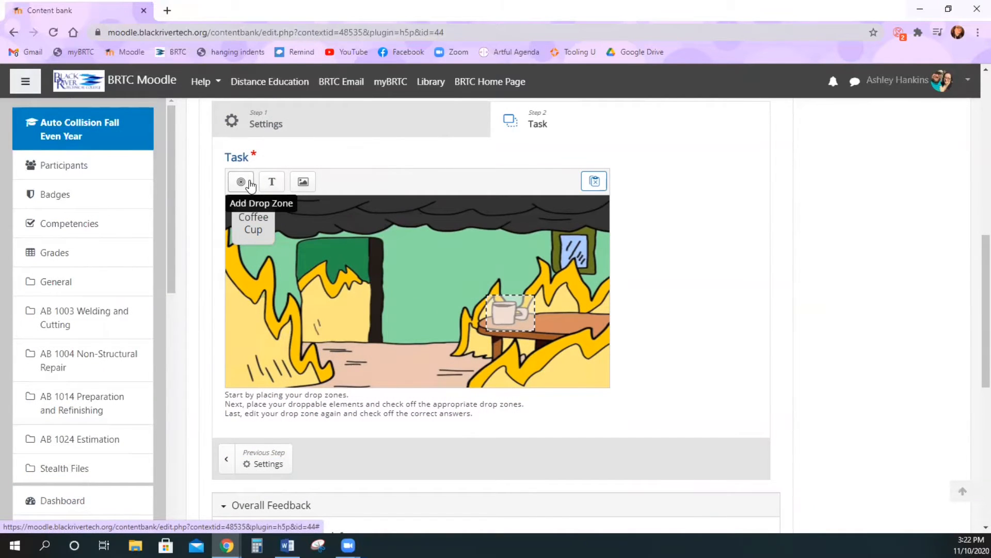
pyautogui.click(242, 181)
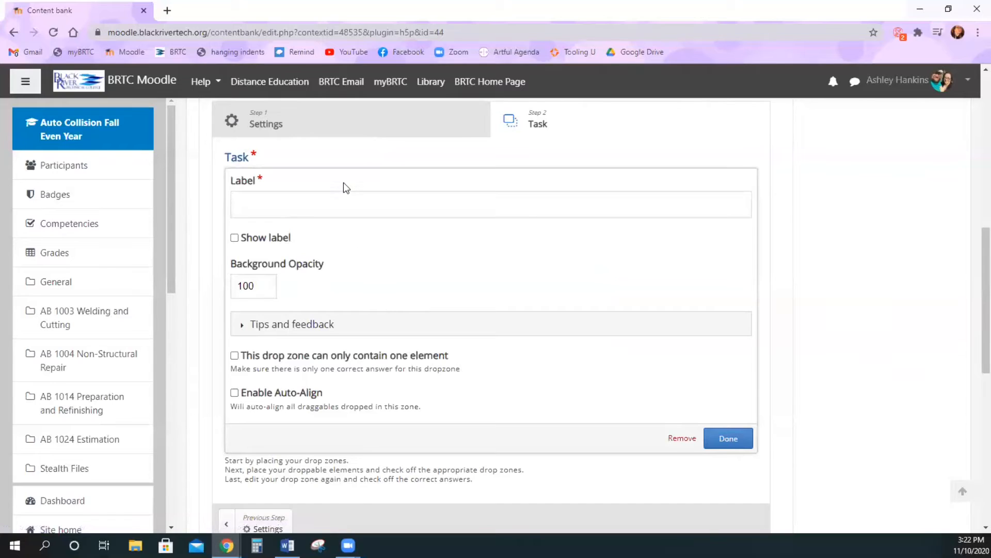
pyautogui.click(345, 207)
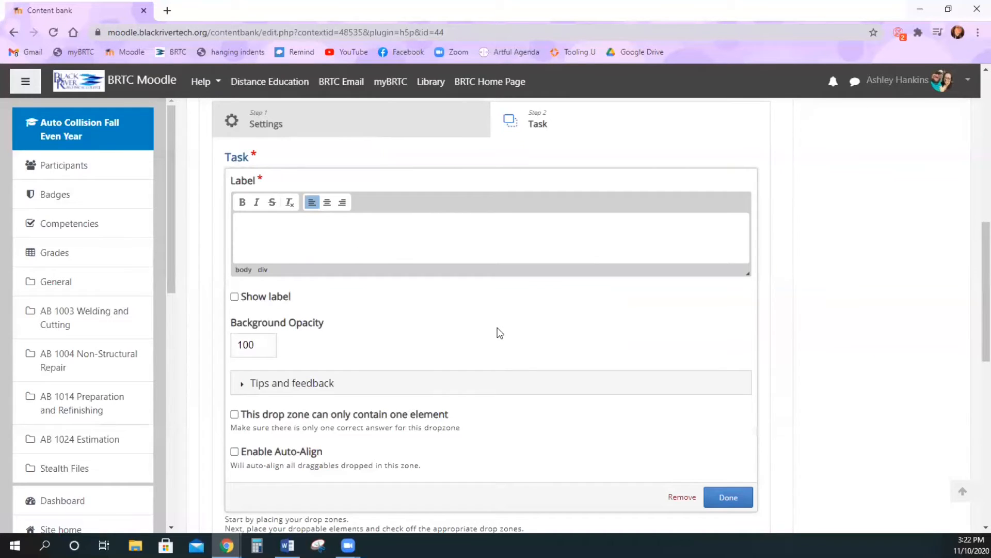
pyautogui.write('Door')
pyautogui.scroll(-2, 514, 321)
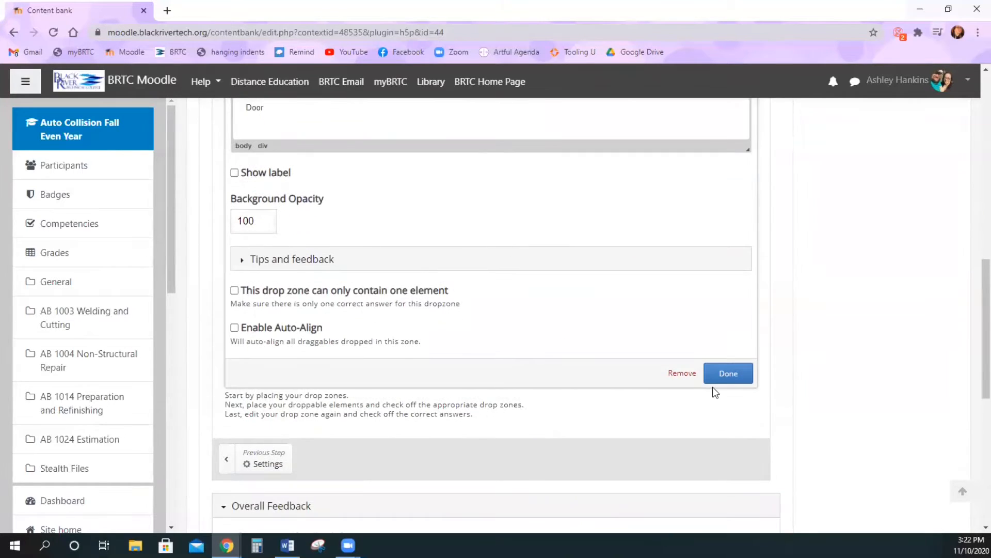
pyautogui.click(729, 373)
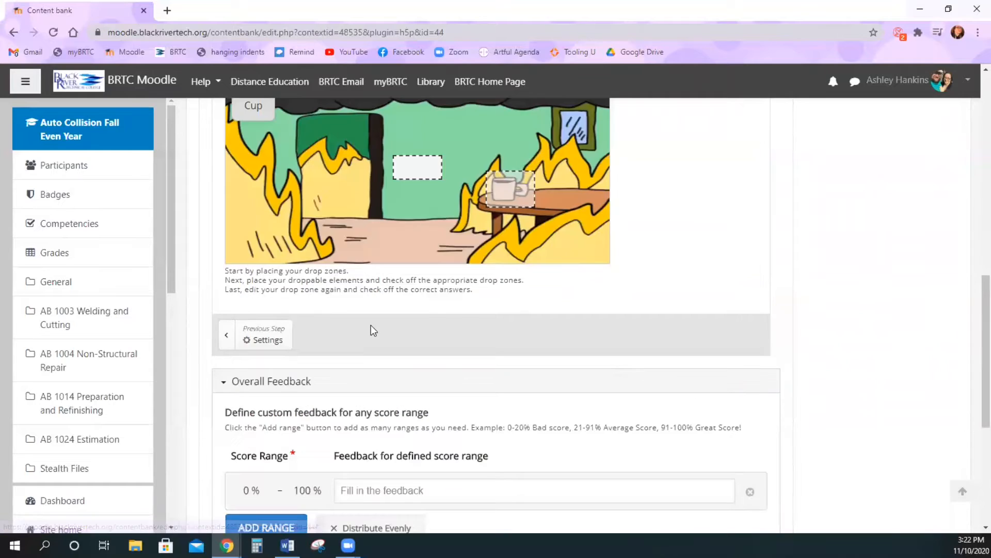
# Fit the Door drop zone over the doorway in the background picture and set its background opacity to 50
pyautogui.scroll(1, 370, 324)
pyautogui.moveTo(428, 240); pyautogui.dragTo(301, 176)
pyautogui.moveTo(360, 232); pyautogui.dragTo(367, 281)
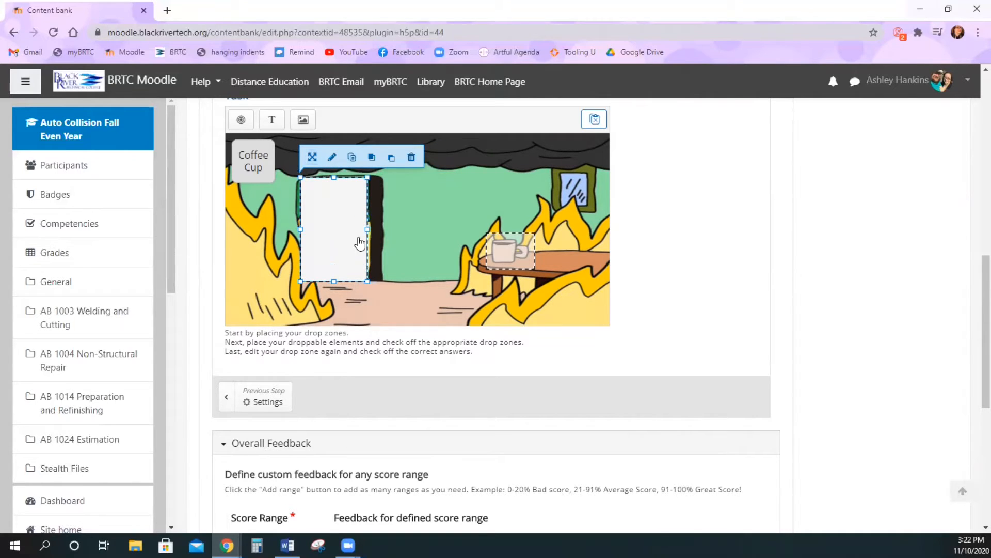
pyautogui.click(332, 157)
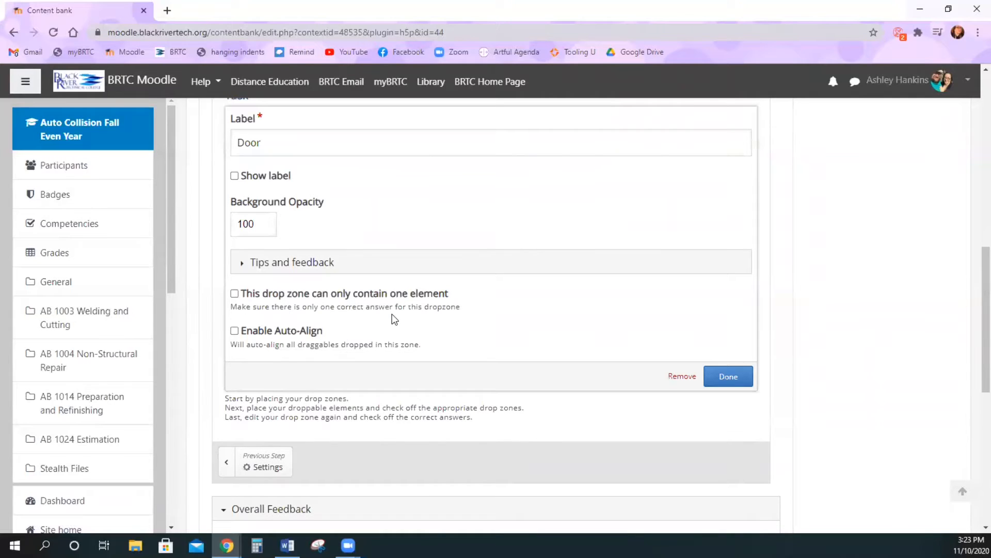
pyautogui.moveTo(264, 224); pyautogui.dragTo(171, 221)
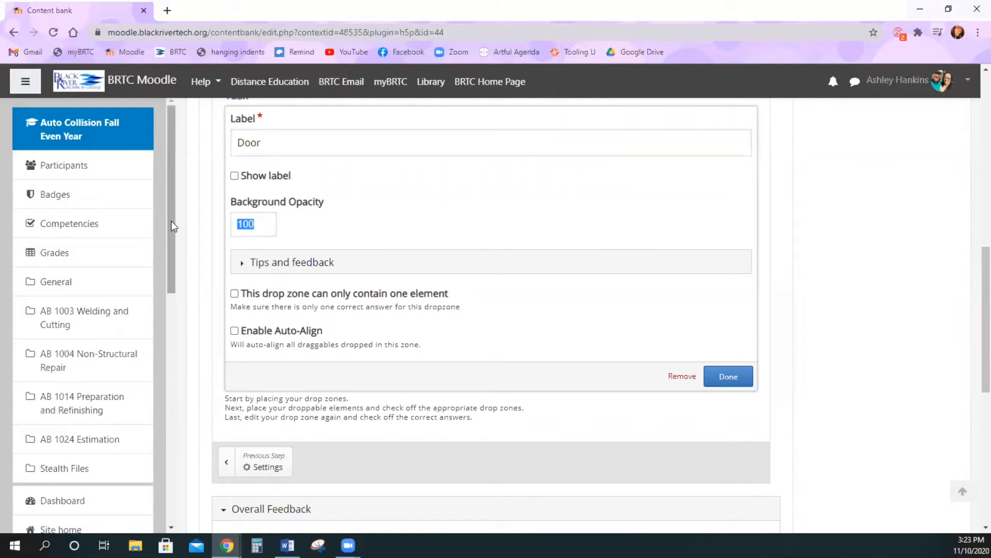
pyautogui.write('50')
pyautogui.click(726, 376)
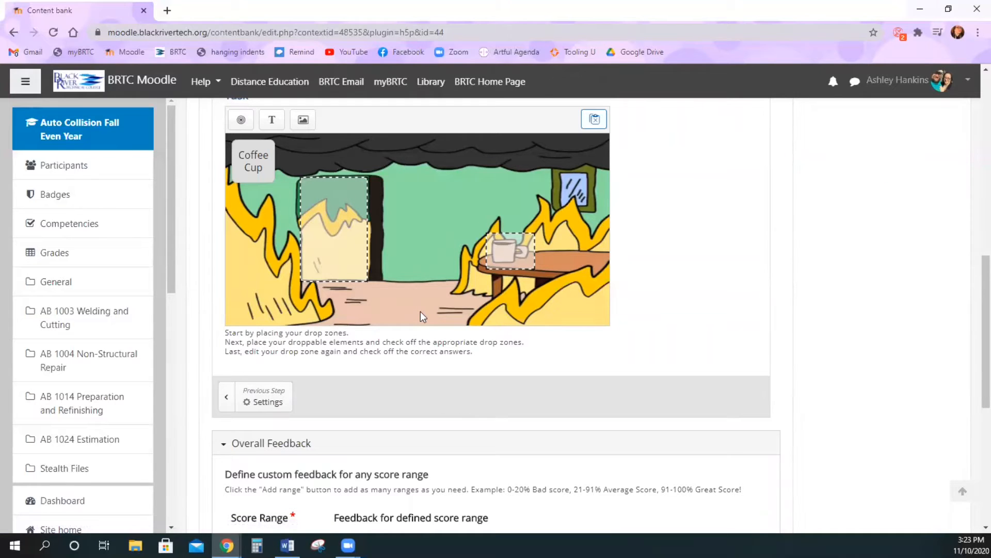
# Add a drop zone labelled "Frame" with a background opacity of 50
pyautogui.scroll(2, 421, 312)
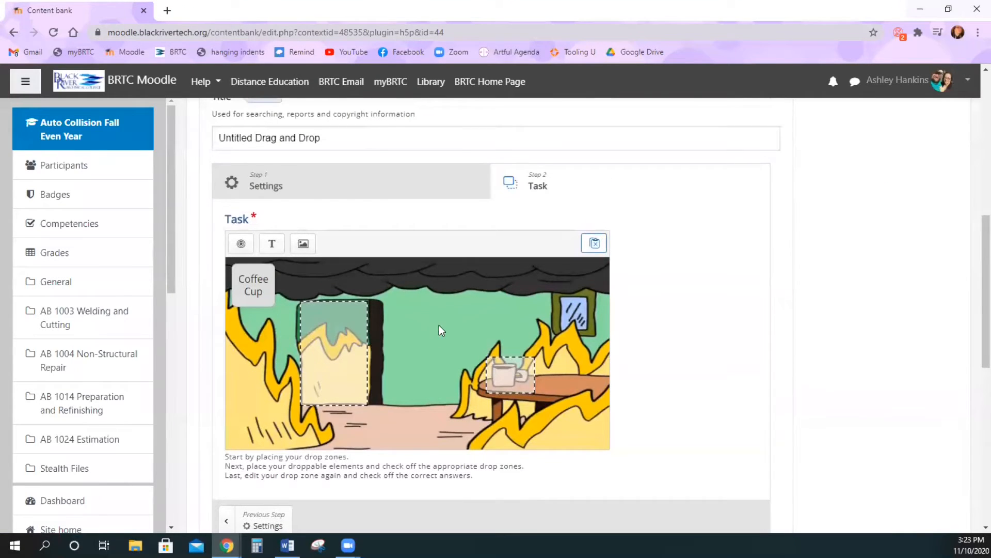
pyautogui.click(240, 243)
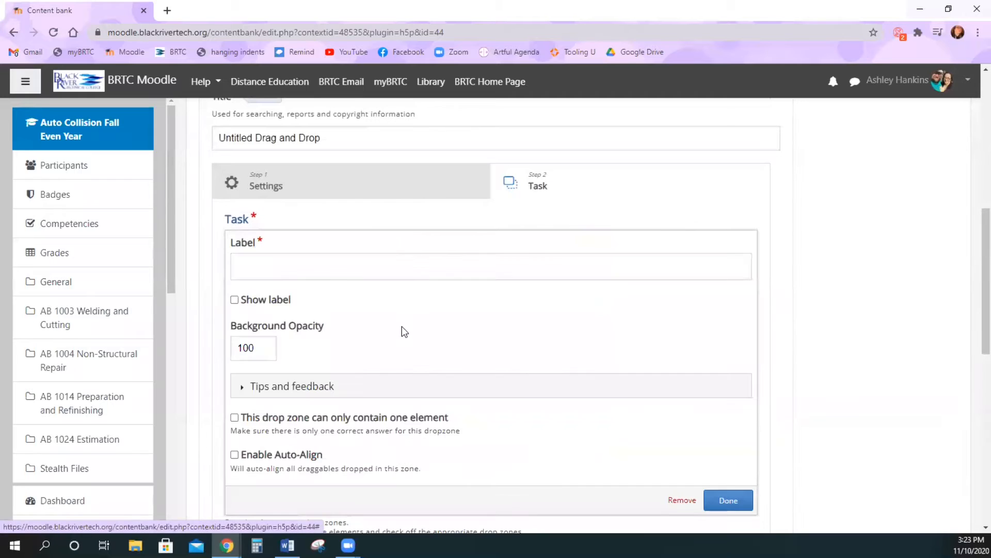
pyautogui.click(362, 274)
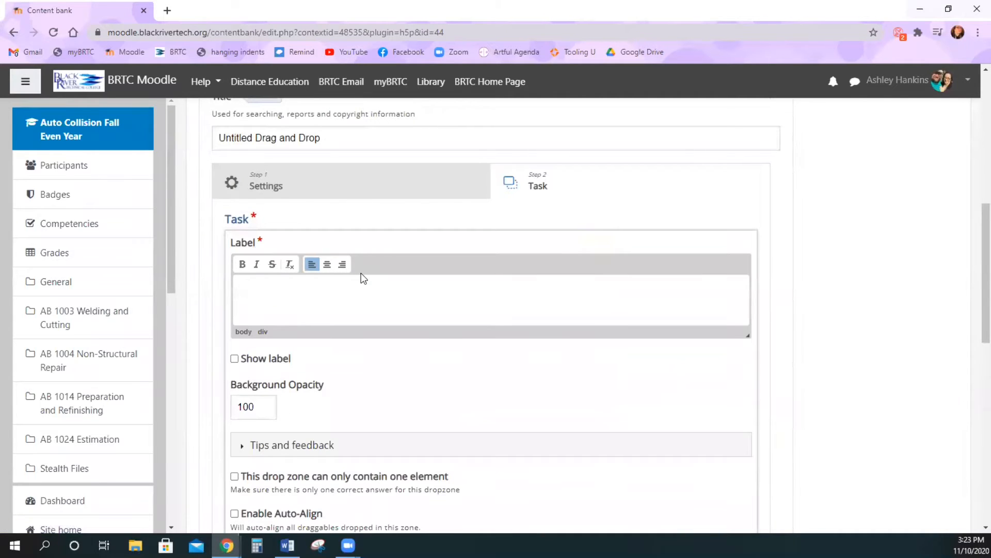
pyautogui.write('Frame')
pyautogui.doubleClick(260, 406)
pyautogui.write('50')
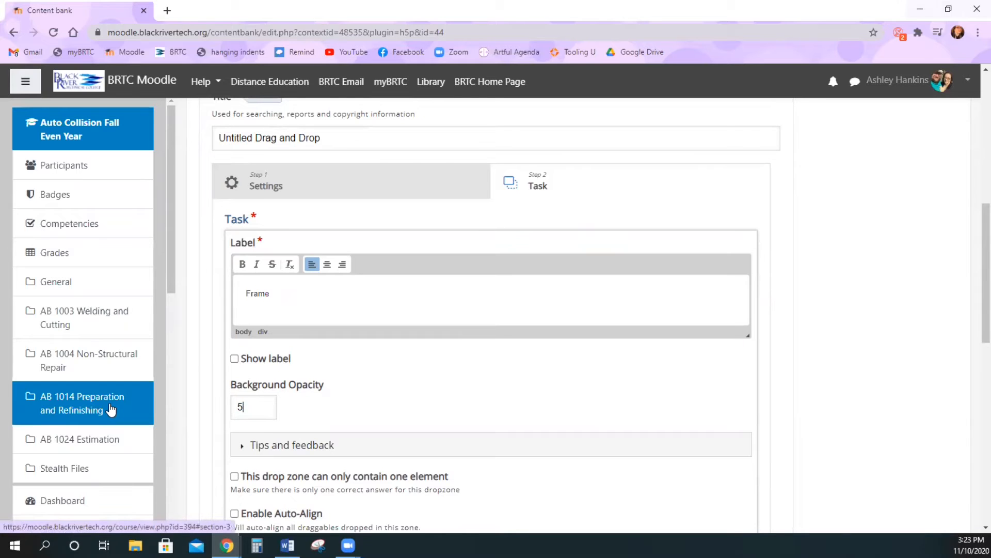
pyautogui.scroll(-1, 264, 440)
pyautogui.scroll(-5, 265, 440)
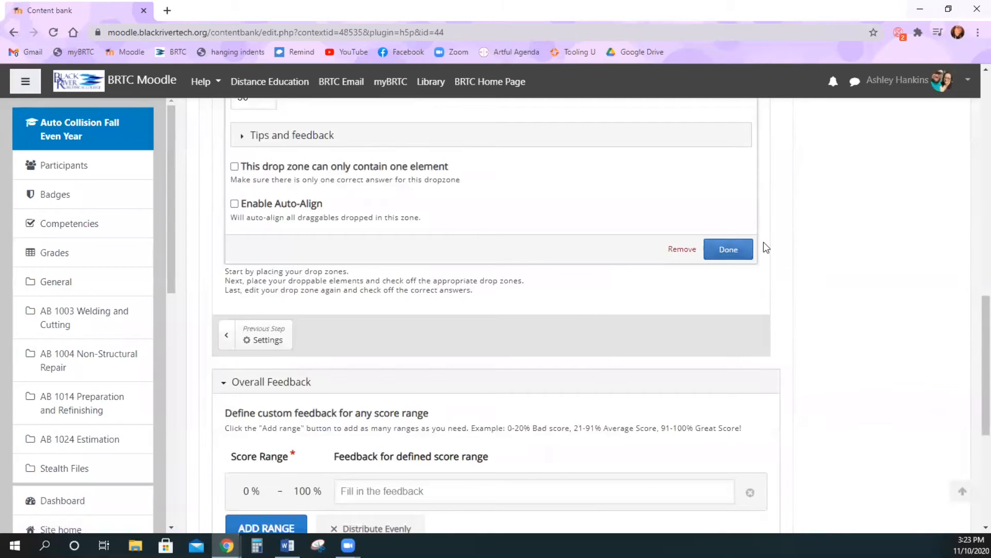
pyautogui.click(748, 250)
# Move the Frame drop zone onto the framed picture on the wall and resize it to fit
pyautogui.scroll(5, 479, 420)
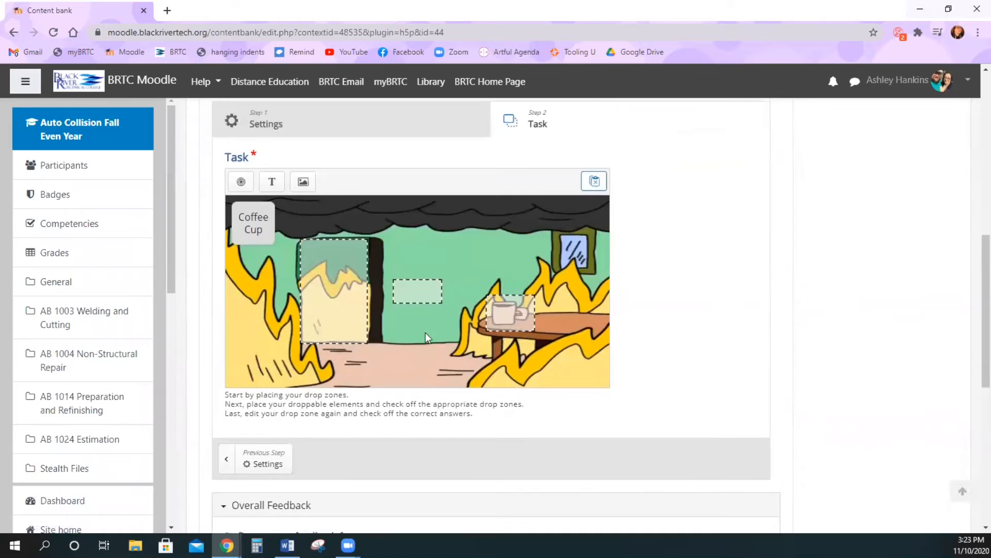
pyautogui.moveTo(411, 298); pyautogui.dragTo(597, 254)
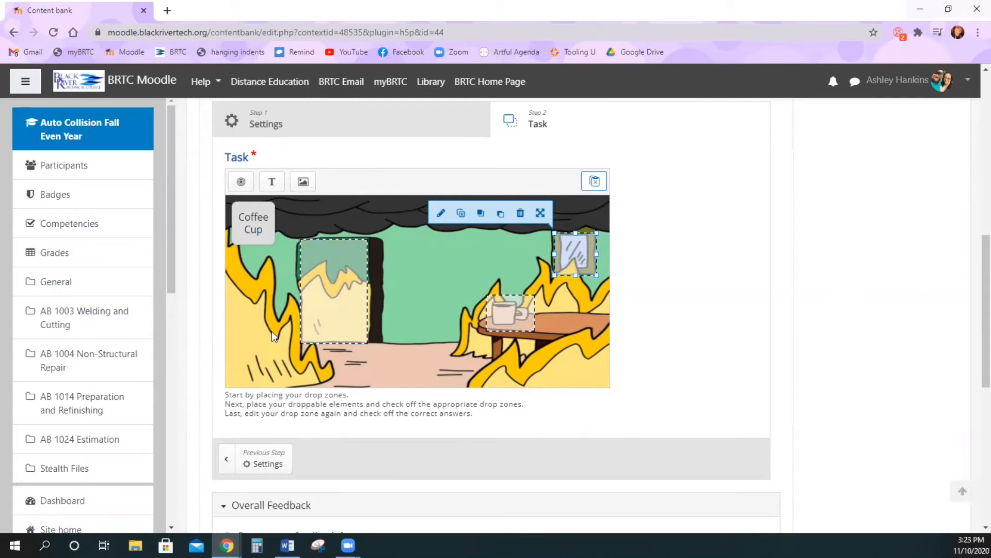
pyautogui.click(270, 280)
# Add a text element reading "Door" that can be dropped in the Door drop zone
pyautogui.click(272, 181)
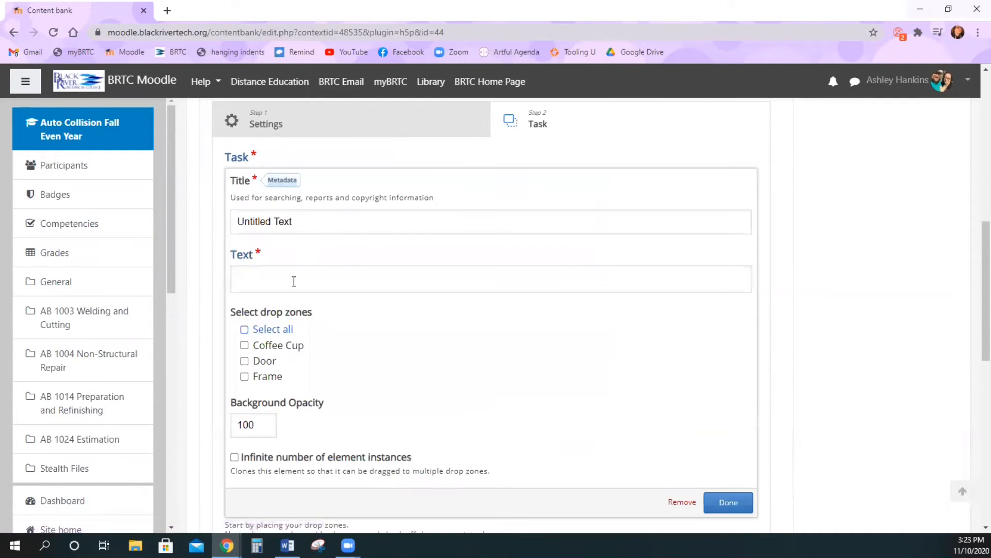
pyautogui.click(294, 281)
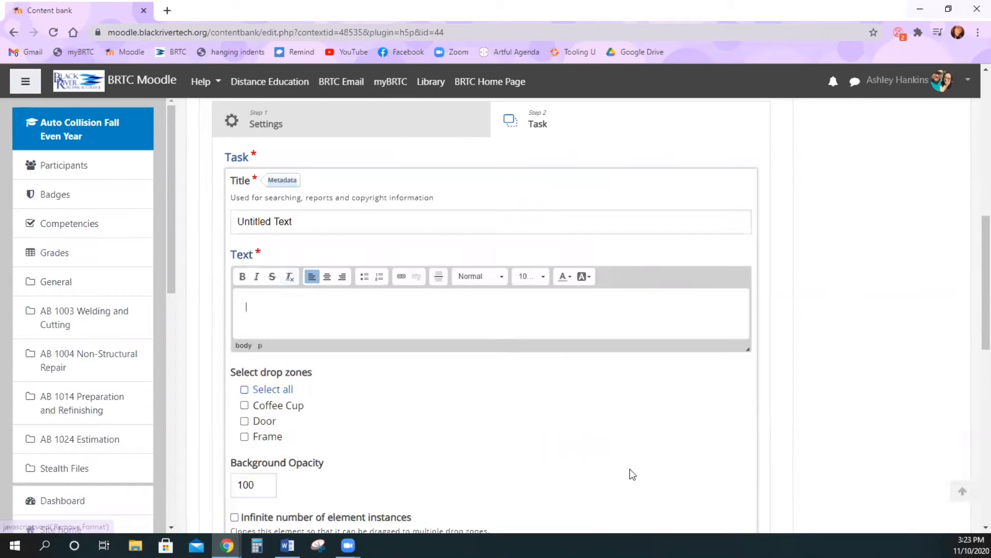
pyautogui.write('Door')
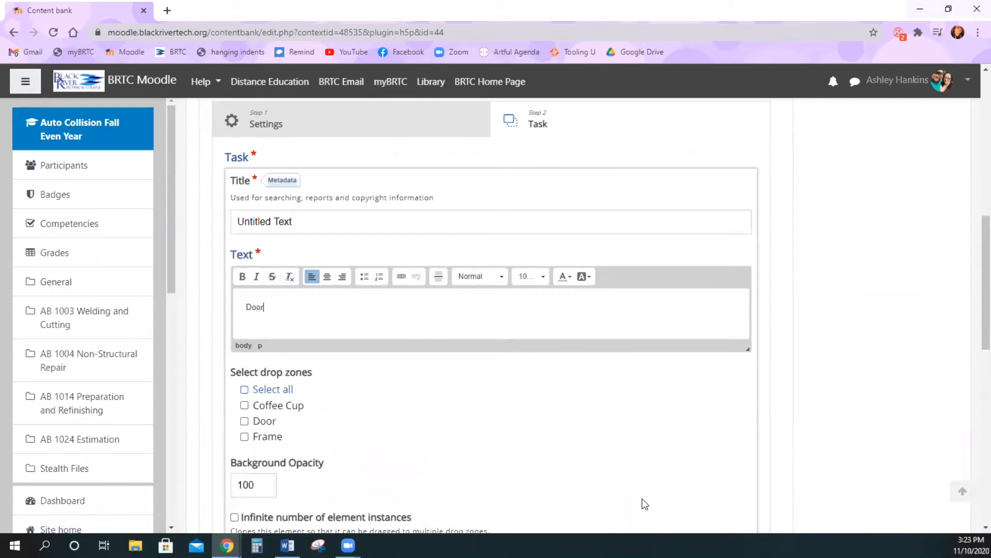
pyautogui.click(268, 427)
pyautogui.scroll(-2, 331, 454)
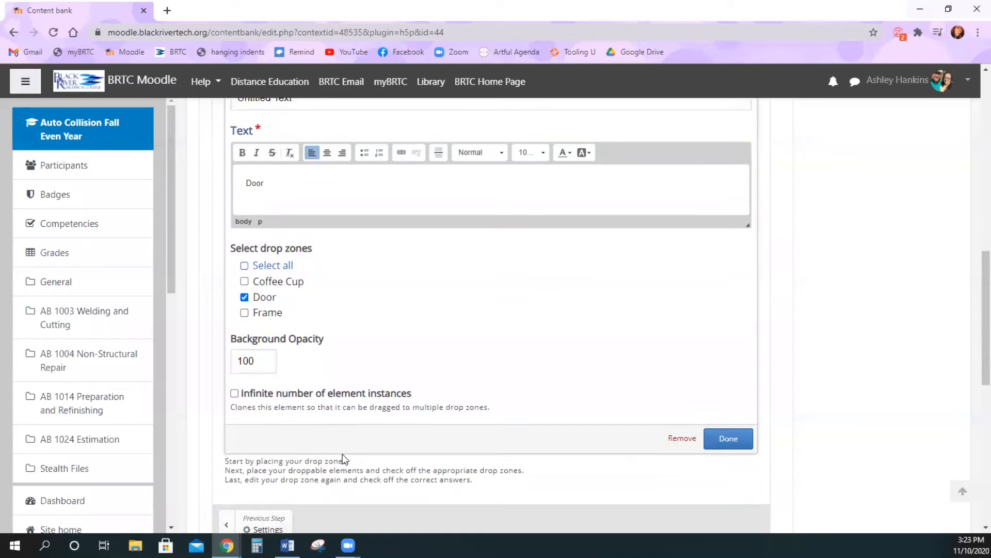
pyautogui.click(729, 439)
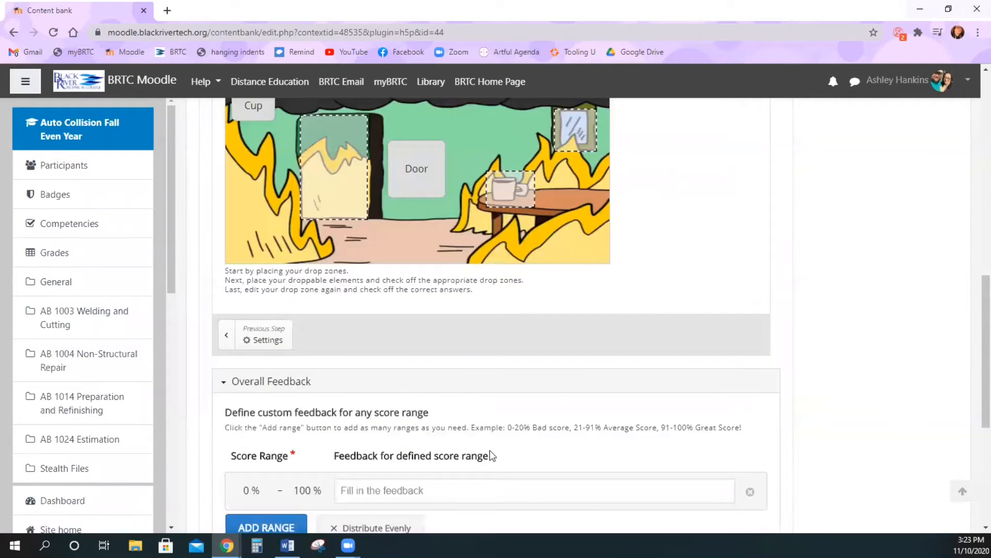
# Shrink the Door text element and place it directly beneath the Coffee Cup element
pyautogui.scroll(3, 490, 451)
pyautogui.click(401, 353)
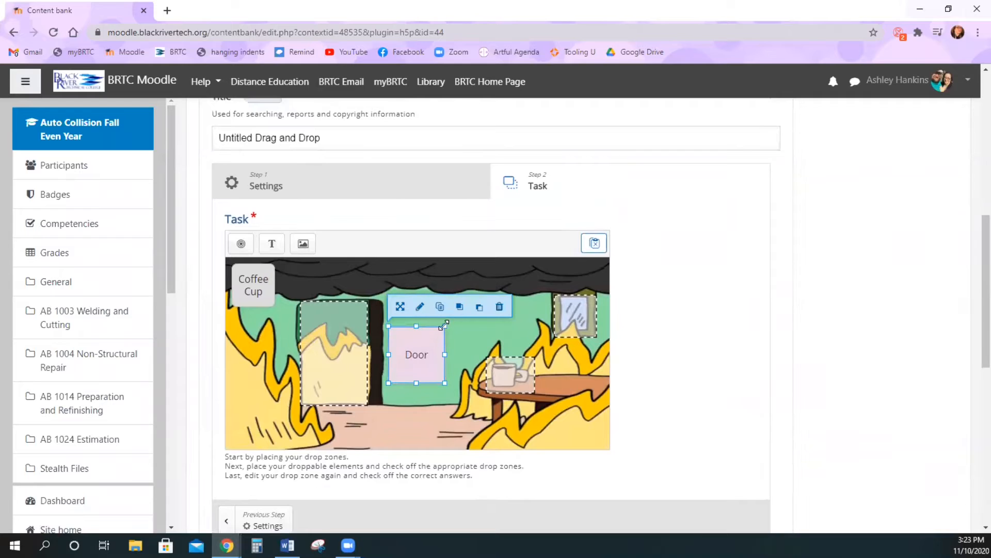
pyautogui.moveTo(444, 324); pyautogui.dragTo(252, 335)
pyautogui.click(445, 355)
pyautogui.click(408, 317)
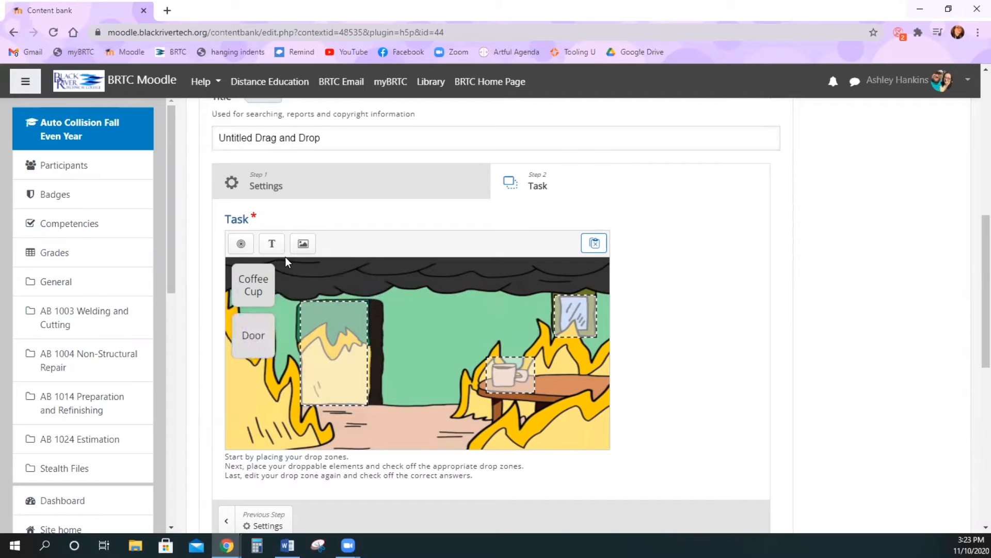
# Add a text element reading "Frame" to the task
pyautogui.click(272, 244)
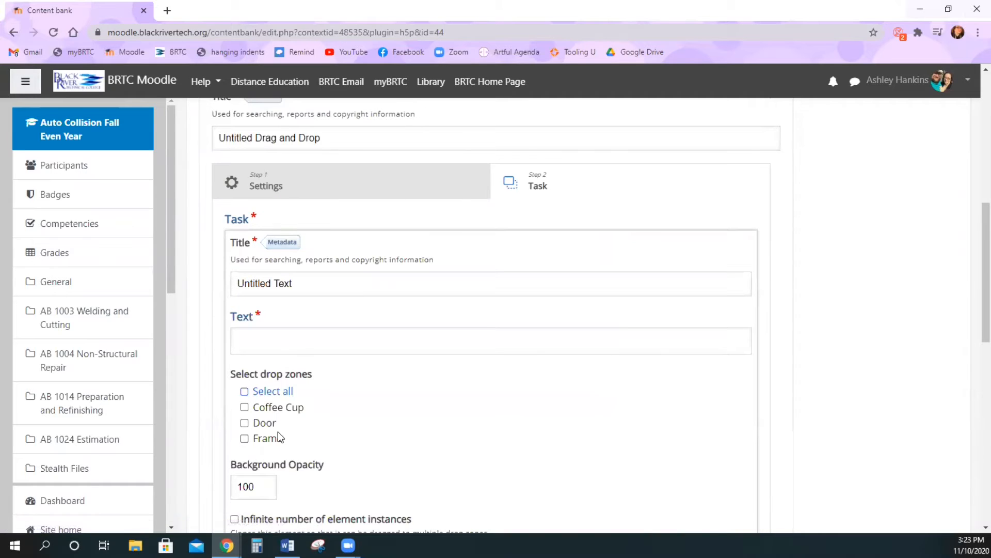
pyautogui.click(285, 343)
pyautogui.write('Fra')
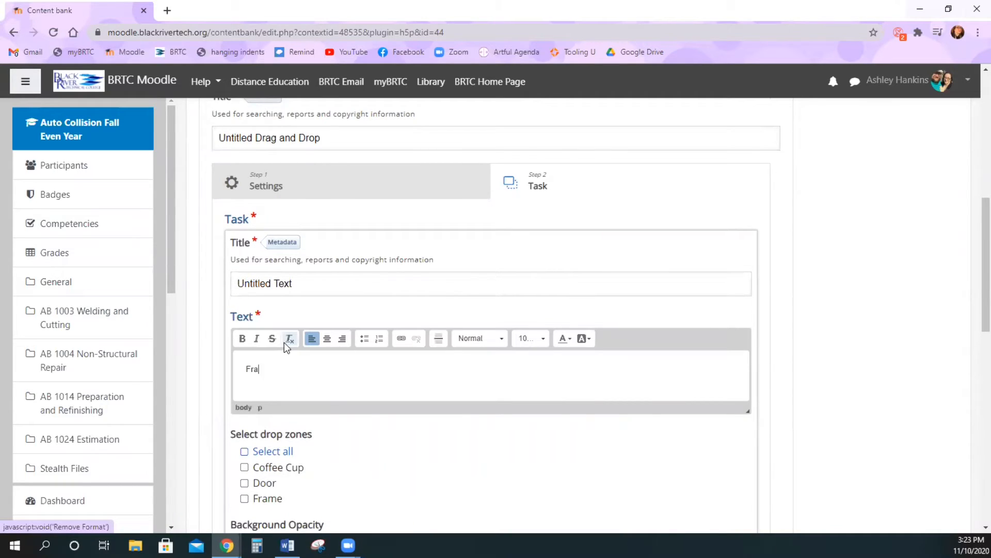
pyautogui.write('me')
pyautogui.scroll(-3, 285, 341)
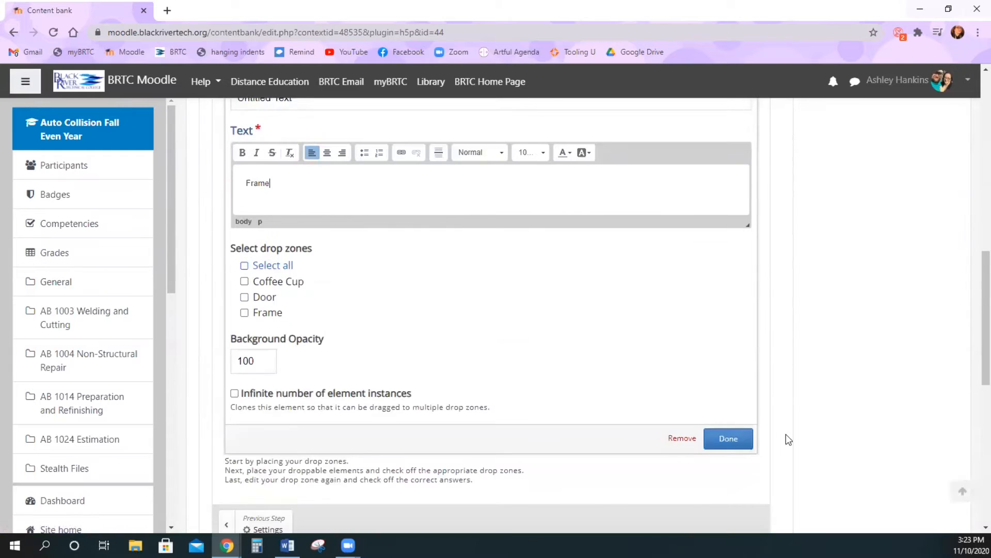
pyautogui.click(714, 445)
# Assign the Frame text element to the Frame drop zone, then shrink it and place it beneath the Door element
pyautogui.scroll(3, 365, 347)
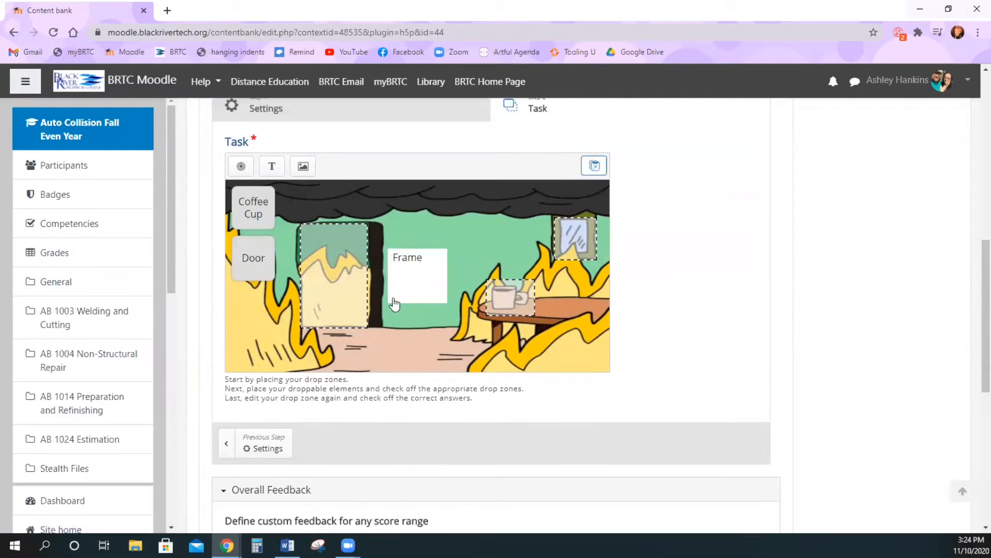
pyautogui.click(398, 300)
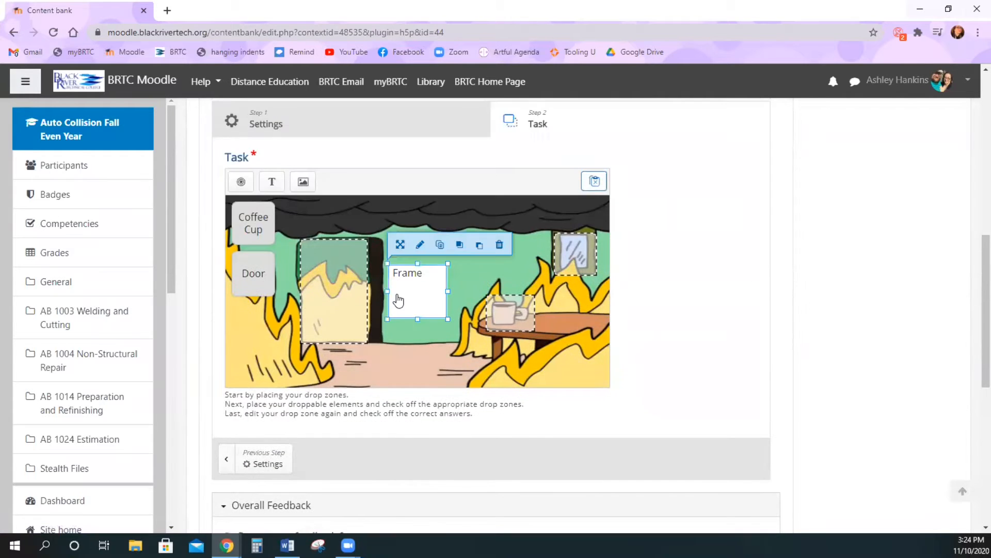
pyautogui.click(419, 244)
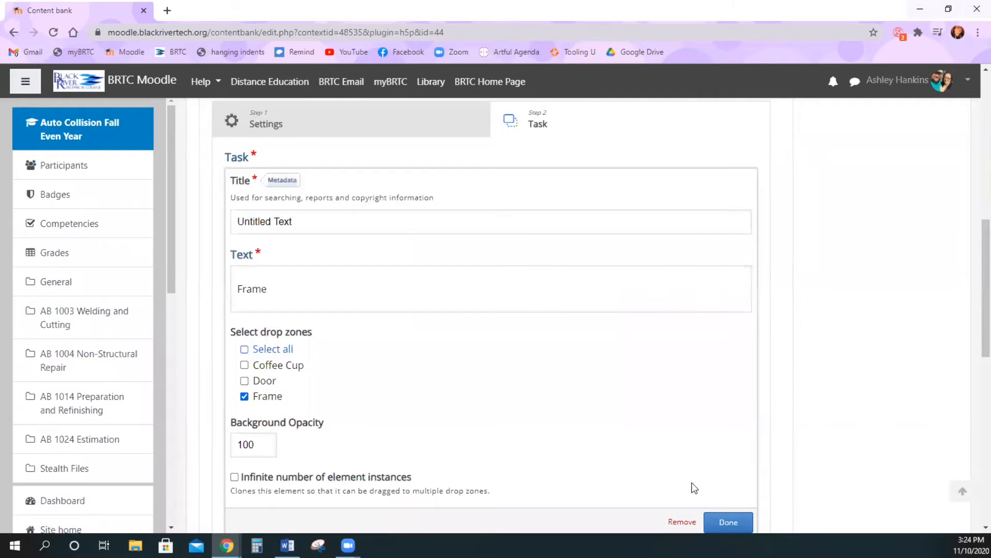
pyautogui.click(728, 522)
pyautogui.click(397, 318)
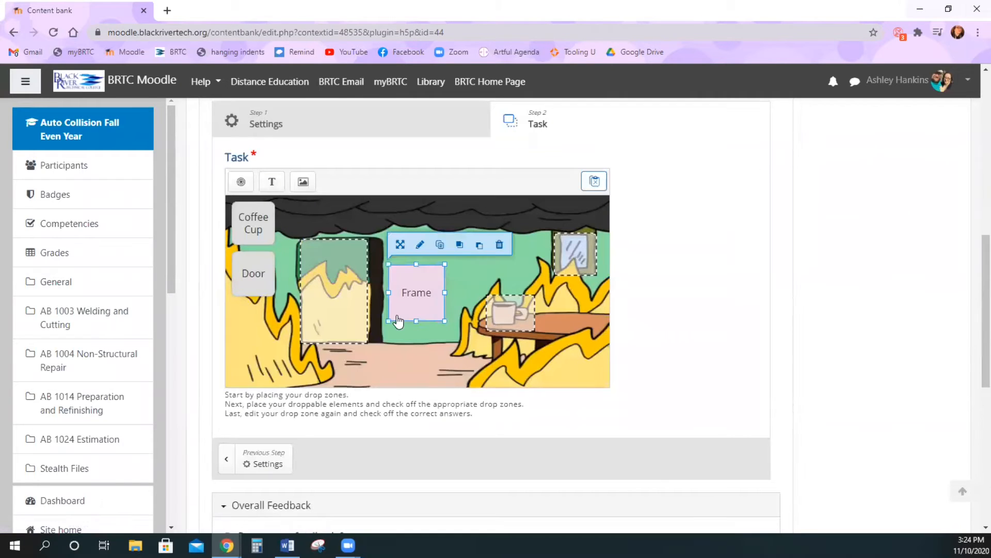
pyautogui.moveTo(388, 320); pyautogui.dragTo(236, 326)
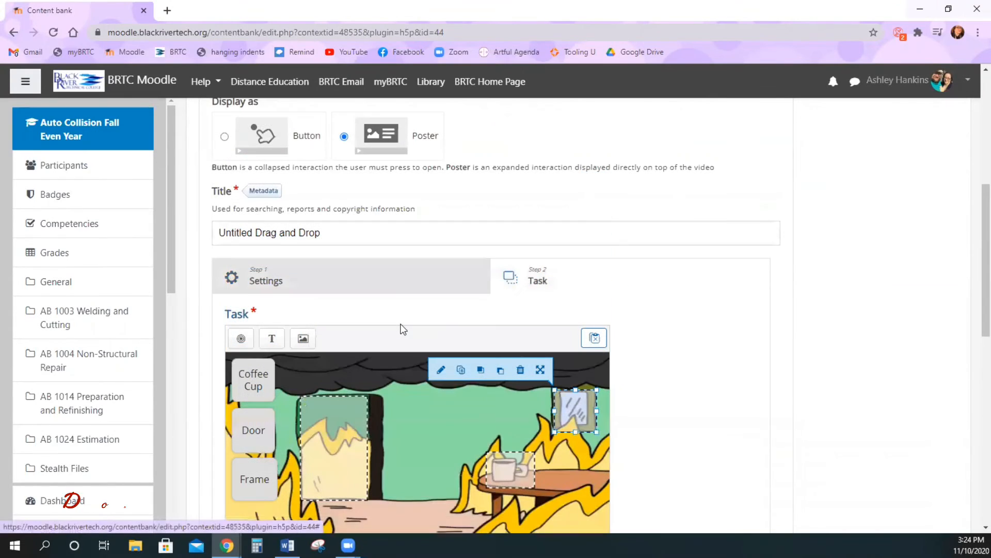
# Mark the Door text as the correct element for the Door drop zone
pyautogui.scroll(-1, 338, 385)
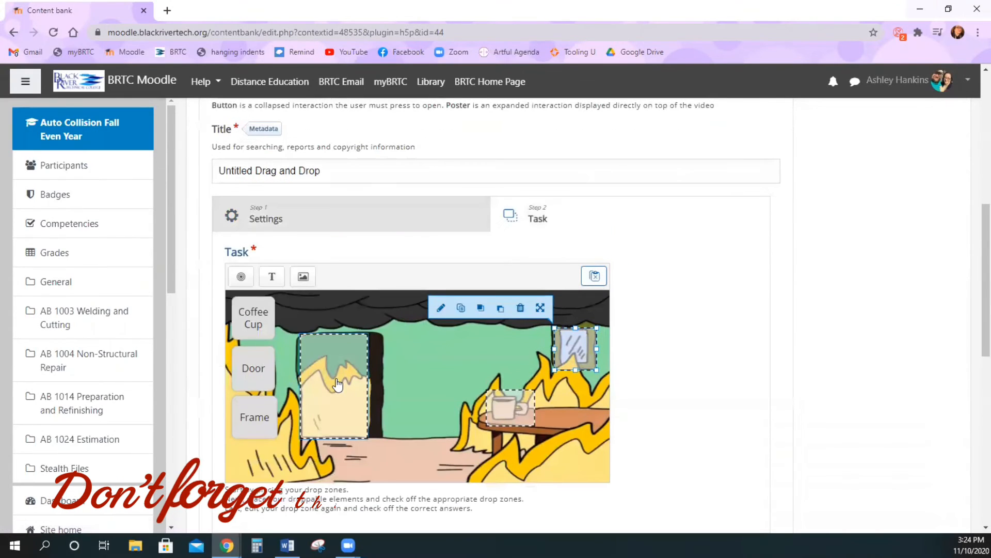
pyautogui.click(338, 385)
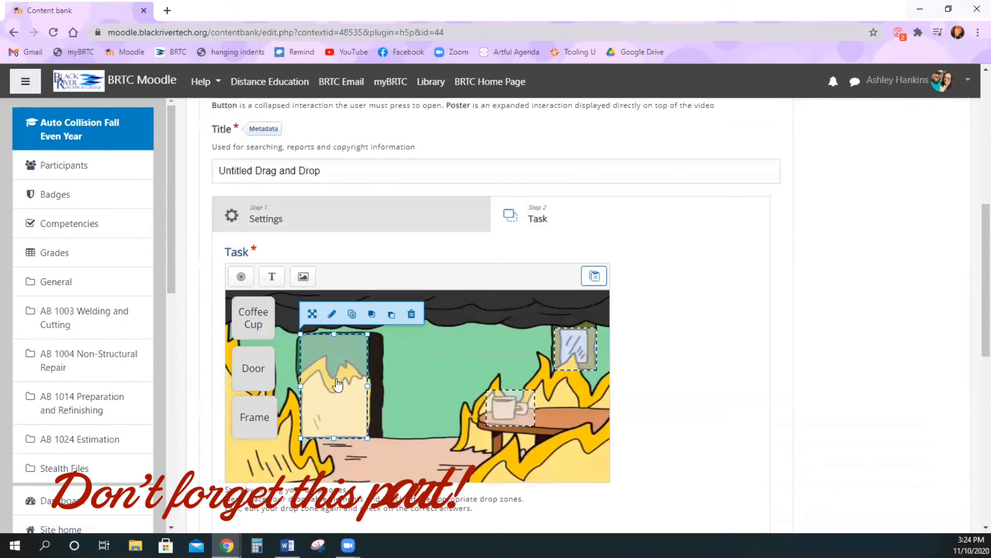
pyautogui.click(332, 314)
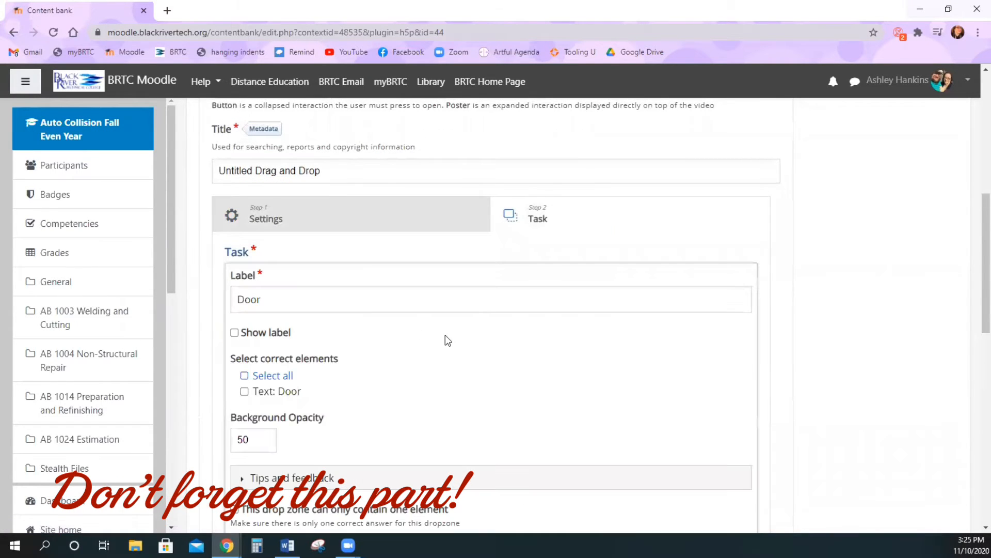
pyautogui.click(294, 393)
pyautogui.scroll(-3, 399, 378)
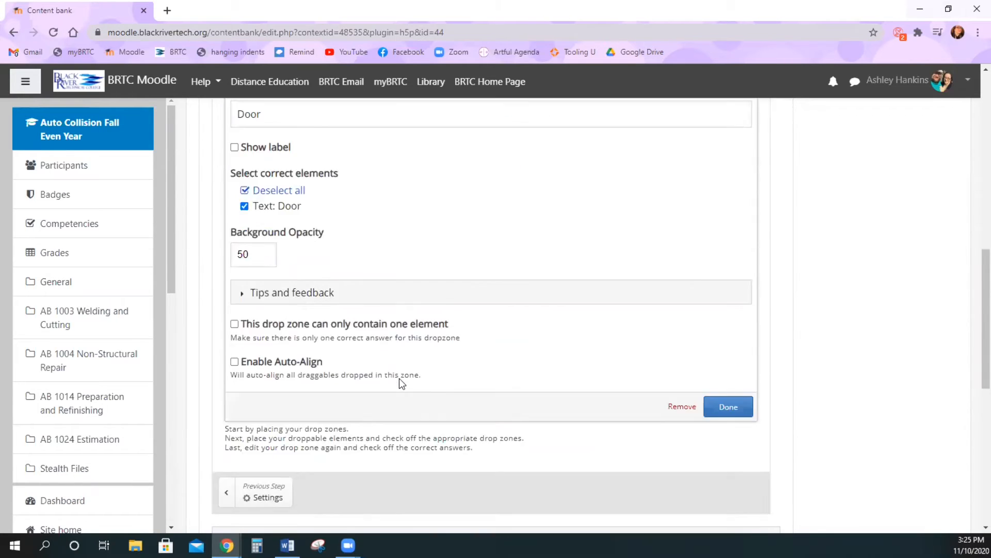
pyautogui.scroll(-5, 399, 378)
pyautogui.scroll(3, 594, 279)
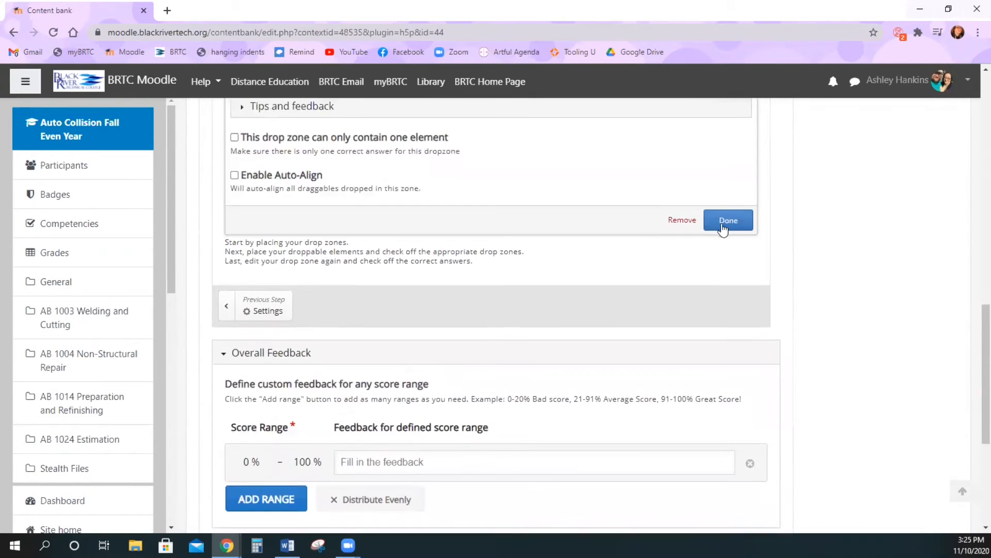
pyautogui.click(729, 220)
# Mark the Frame text as the correct element for the Frame drop zone
pyautogui.scroll(5, 480, 352)
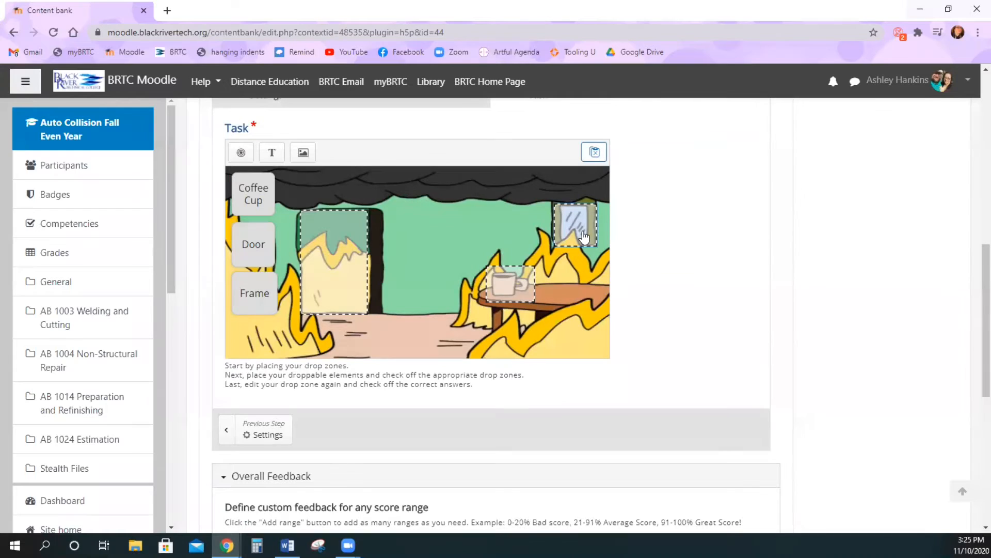
pyautogui.click(584, 237)
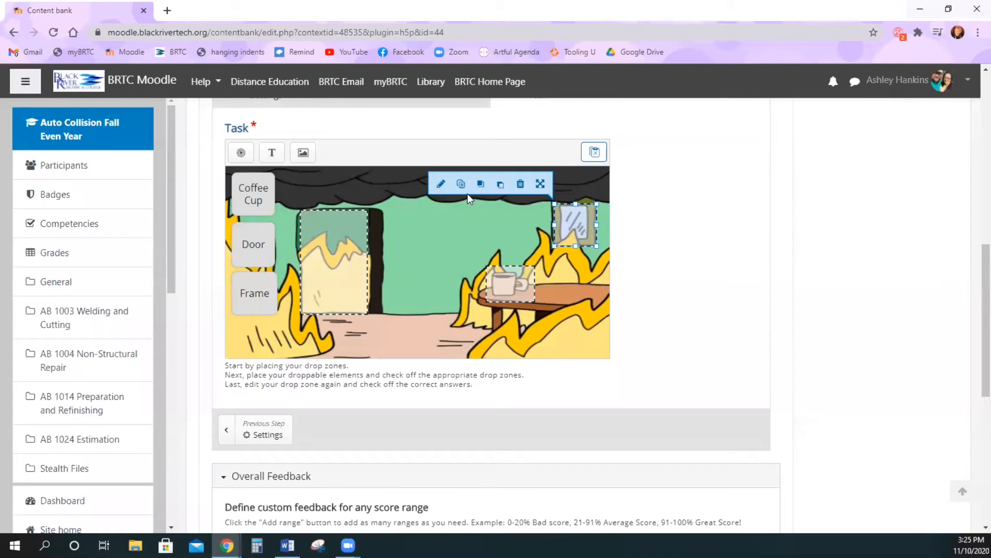
pyautogui.click(441, 184)
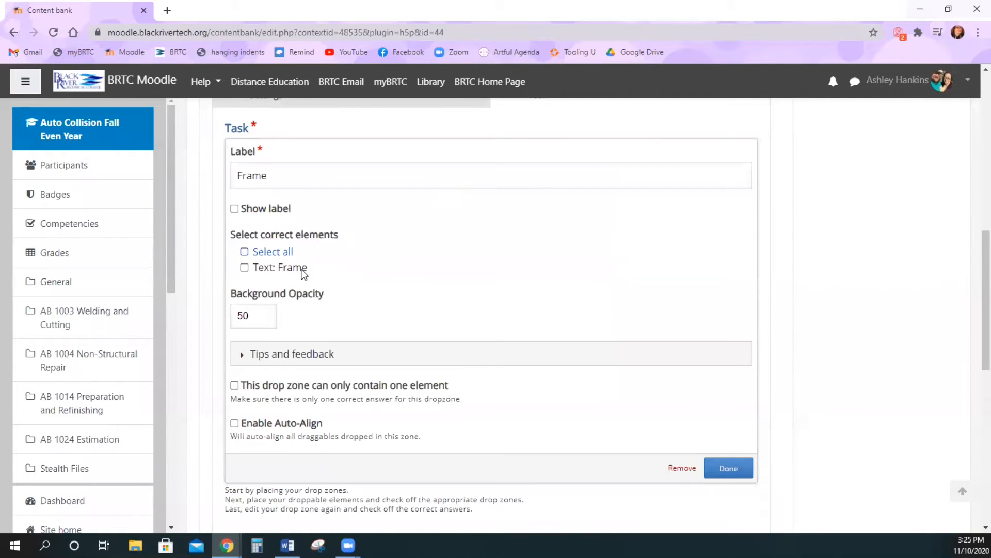
pyautogui.click(302, 269)
pyautogui.click(728, 467)
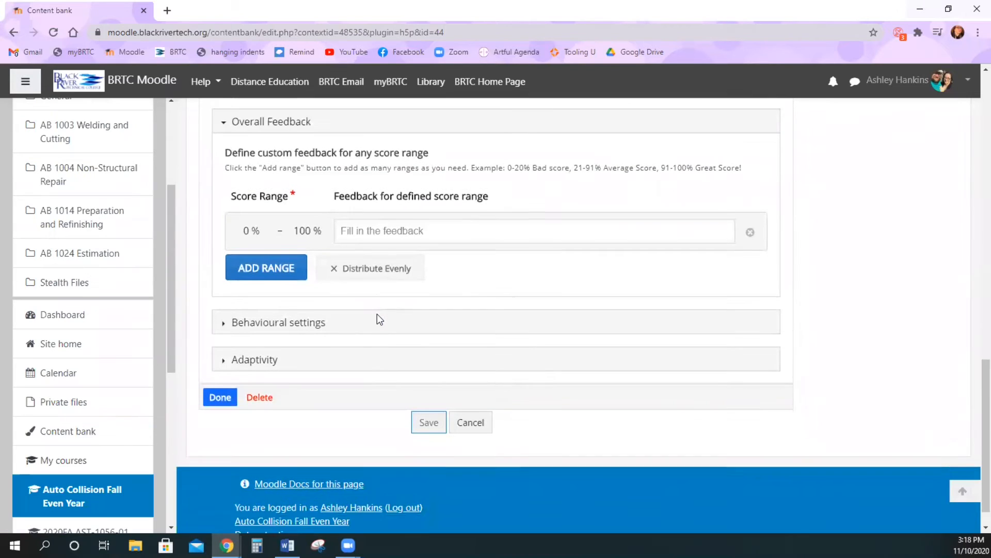
# Review the Drag and Drop interaction's behavioural settings and adaptivity options, and finish editing the interaction
pyautogui.scroll(-1, 377, 314)
pyautogui.click(318, 291)
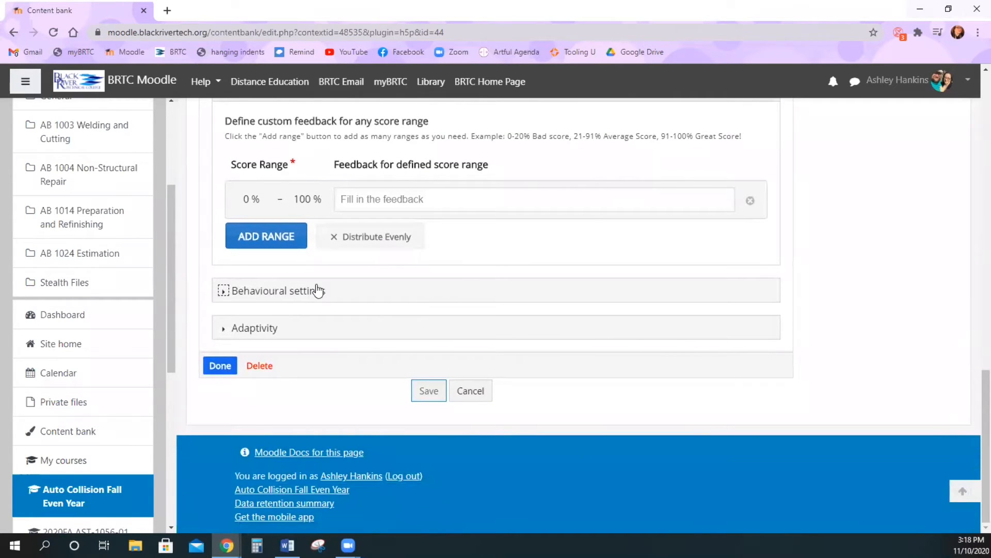
pyautogui.scroll(-3, 331, 306)
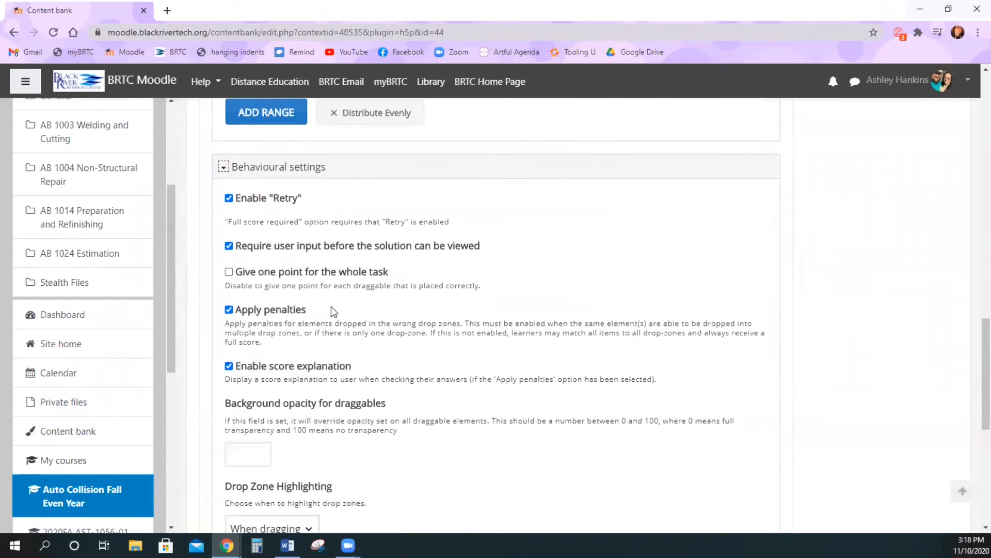
pyautogui.scroll(-1, 331, 305)
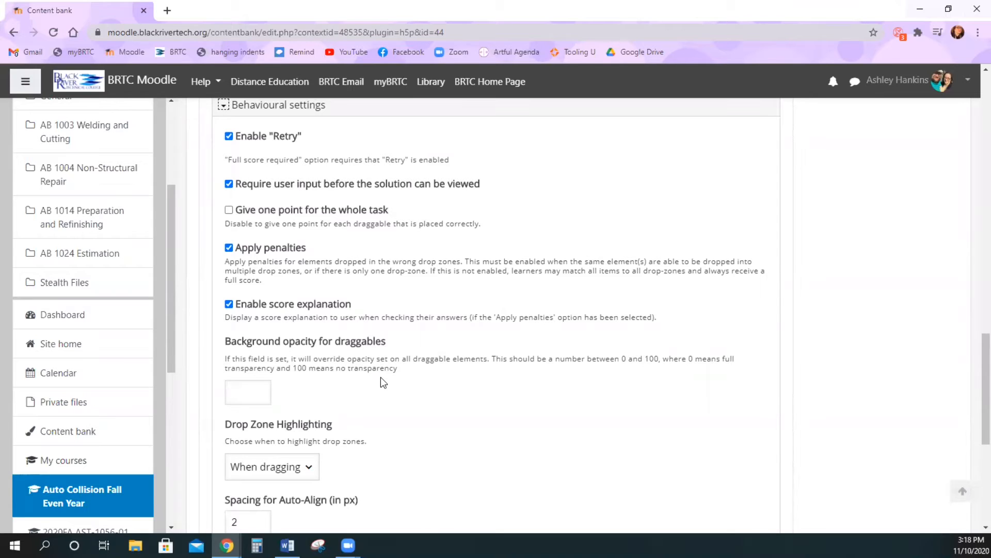
pyautogui.scroll(-3, 353, 378)
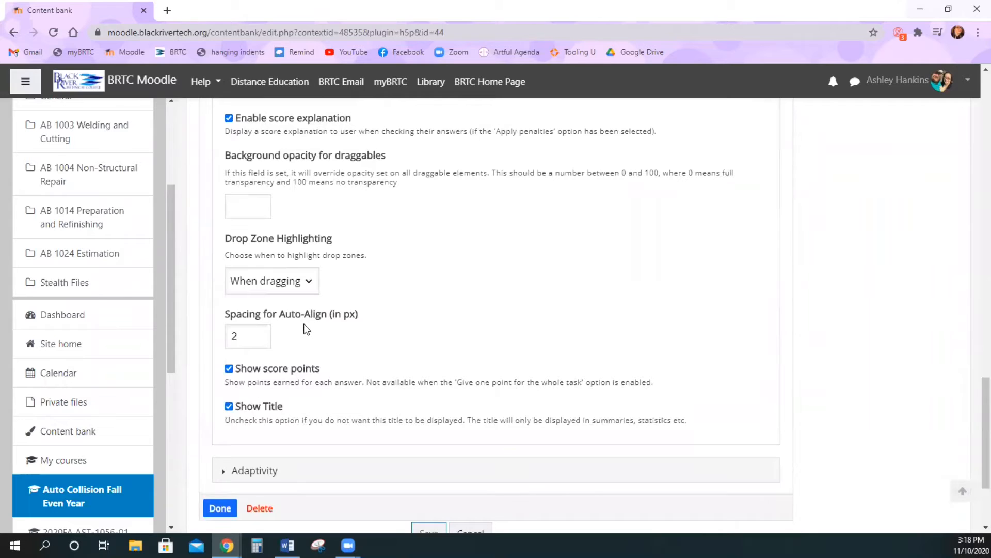
pyautogui.scroll(-3, 303, 331)
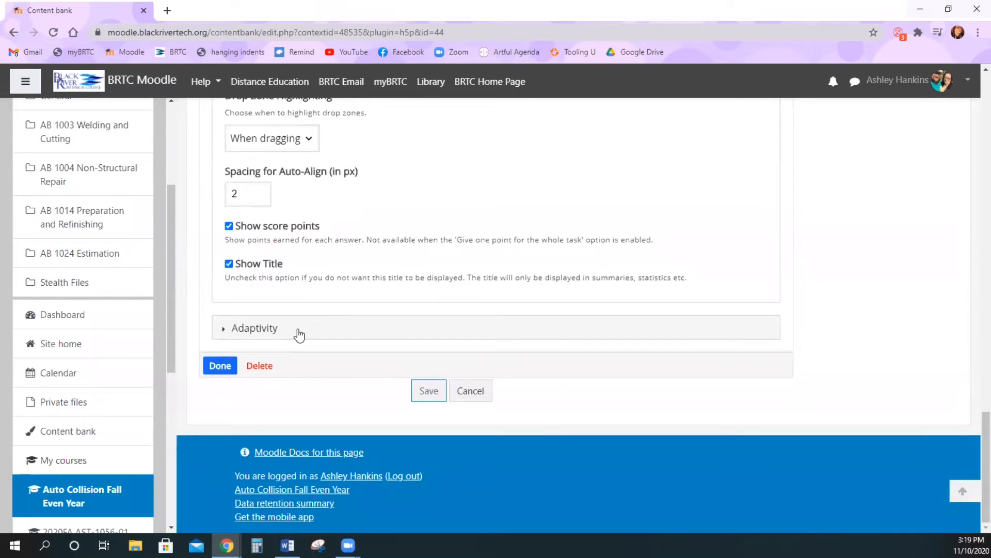
pyautogui.click(298, 333)
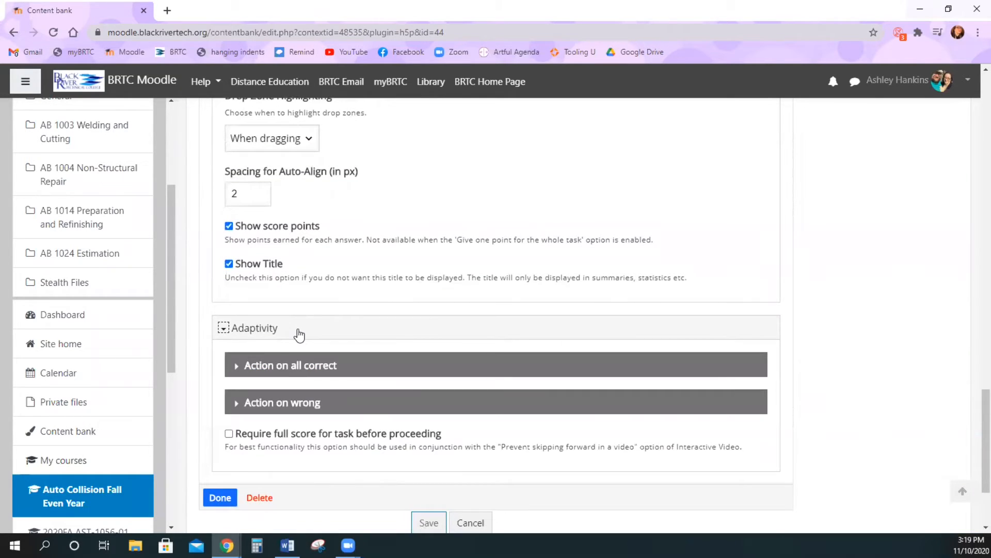
pyautogui.click(220, 497)
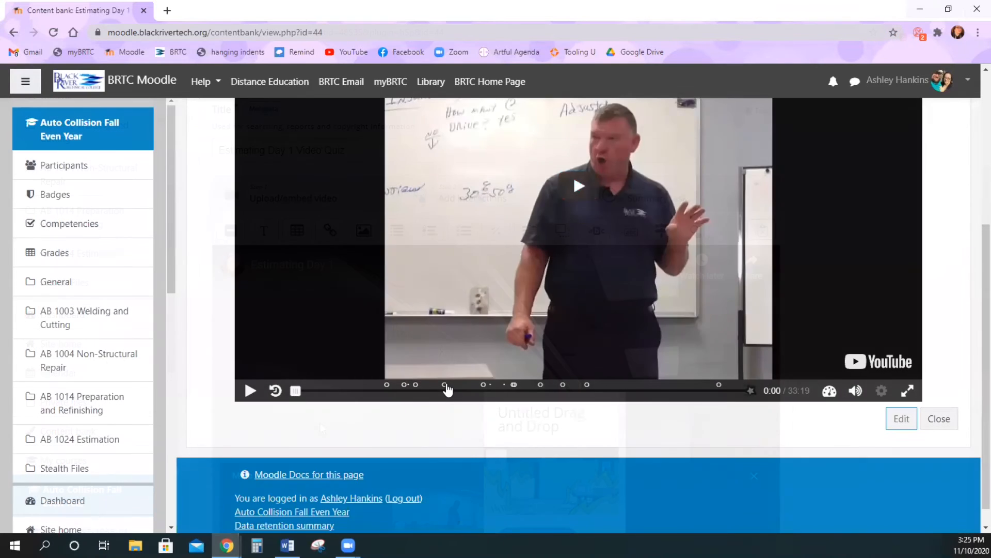
# Test the Drag and Drop question in the video by placing Coffee Cup, Door and Frame on their drop zones and checking the answers
pyautogui.click(445, 386)
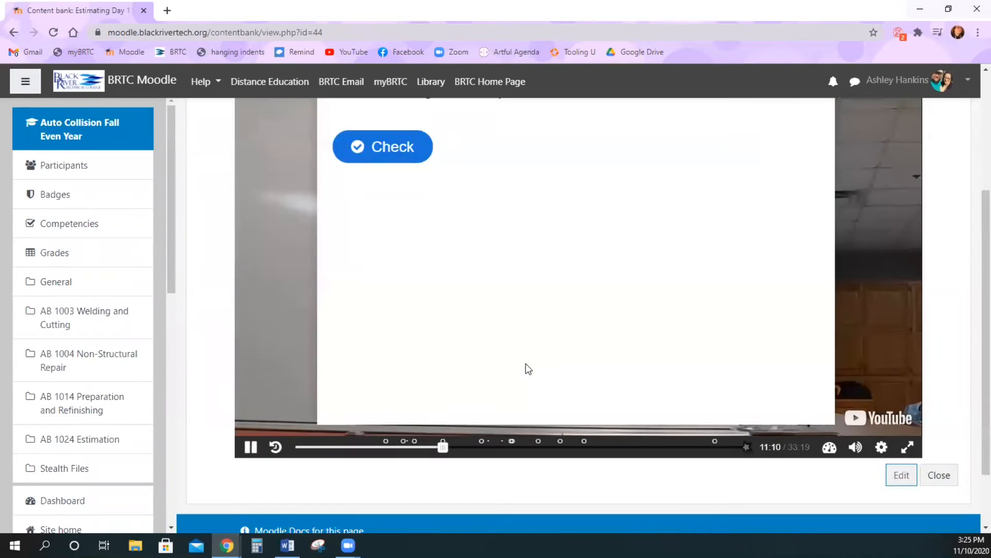
pyautogui.scroll(1, 526, 363)
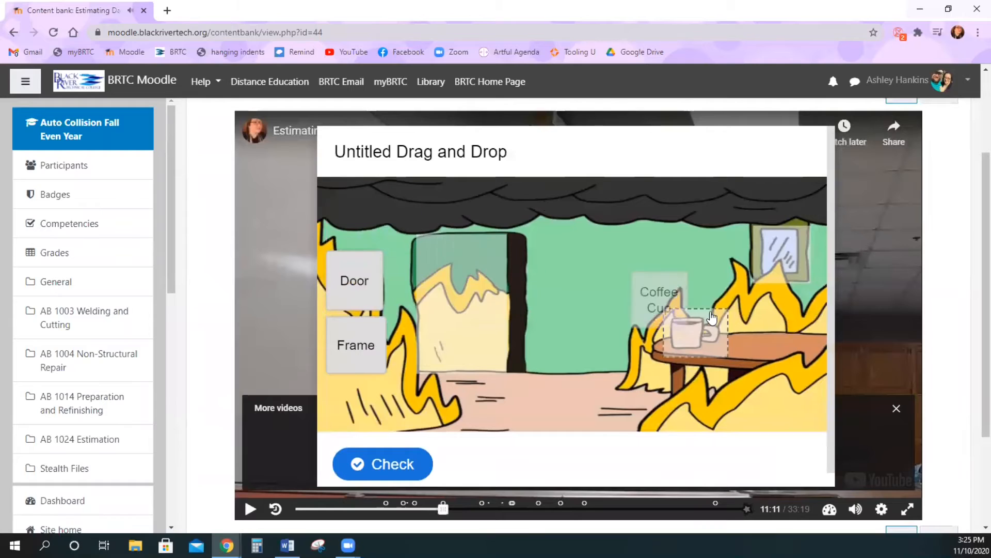
pyautogui.moveTo(355, 214); pyautogui.dragTo(640, 311)
pyautogui.moveTo(347, 277); pyautogui.dragTo(474, 290)
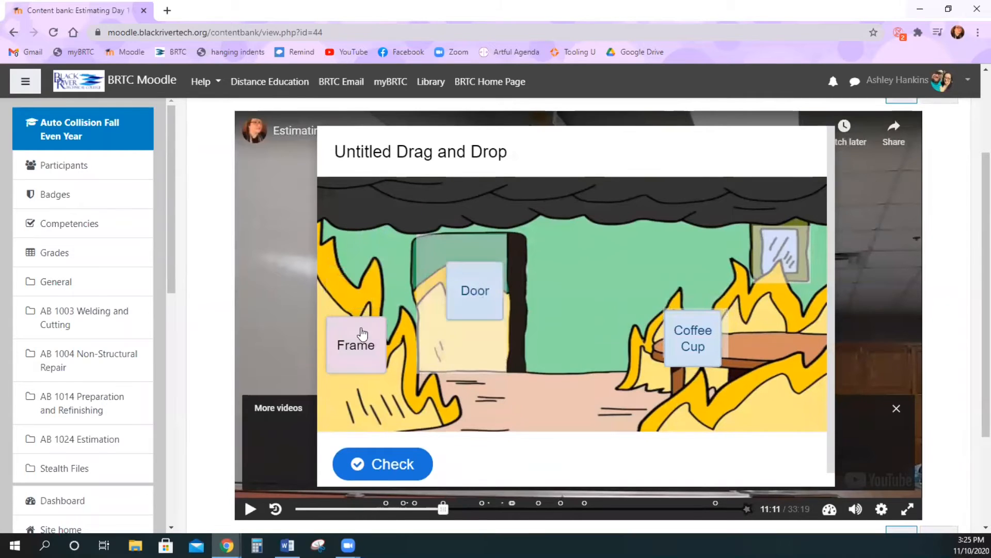
pyautogui.moveTo(361, 333); pyautogui.dragTo(781, 249)
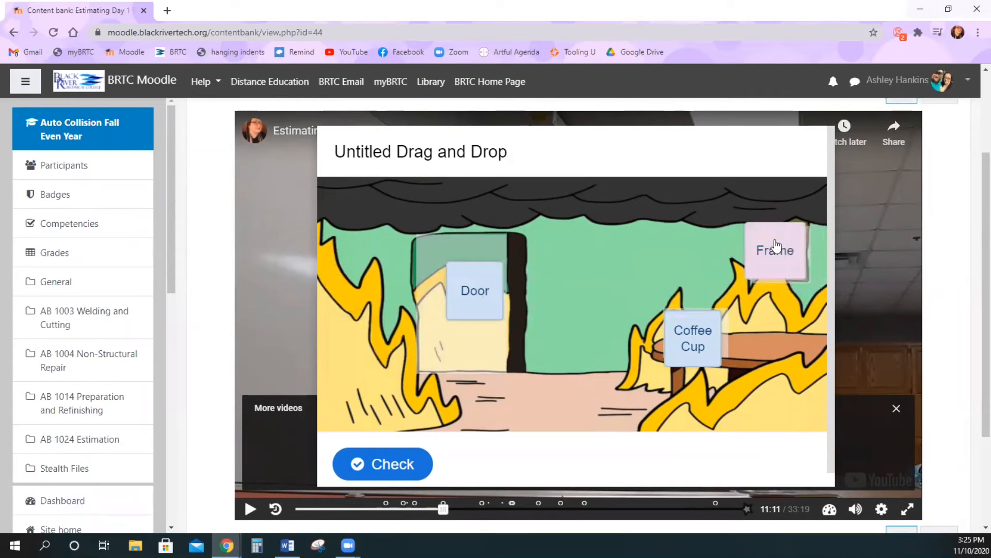
pyautogui.click(390, 461)
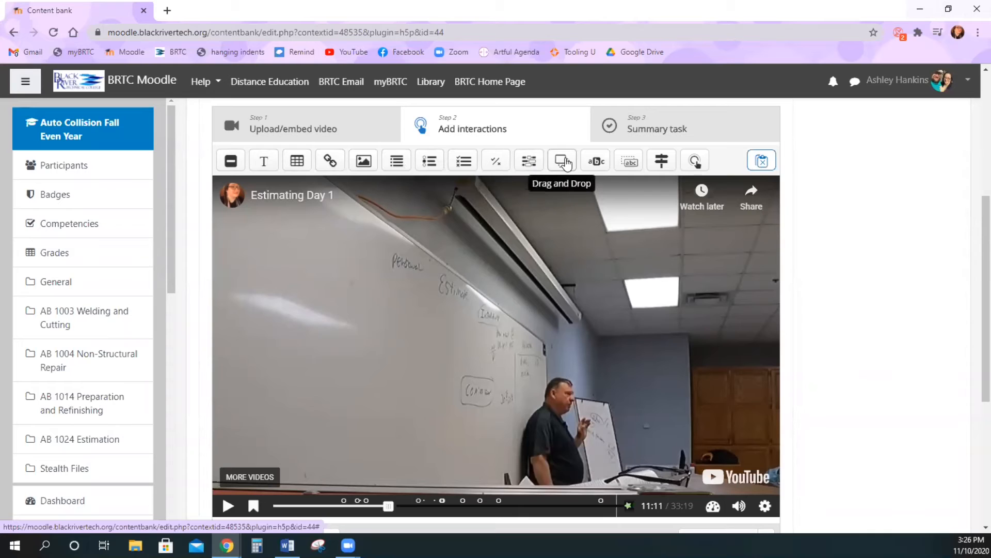
# Add a Mark the Words interaction at 11:11 that pauses the video and displays as a poster
pyautogui.click(589, 161)
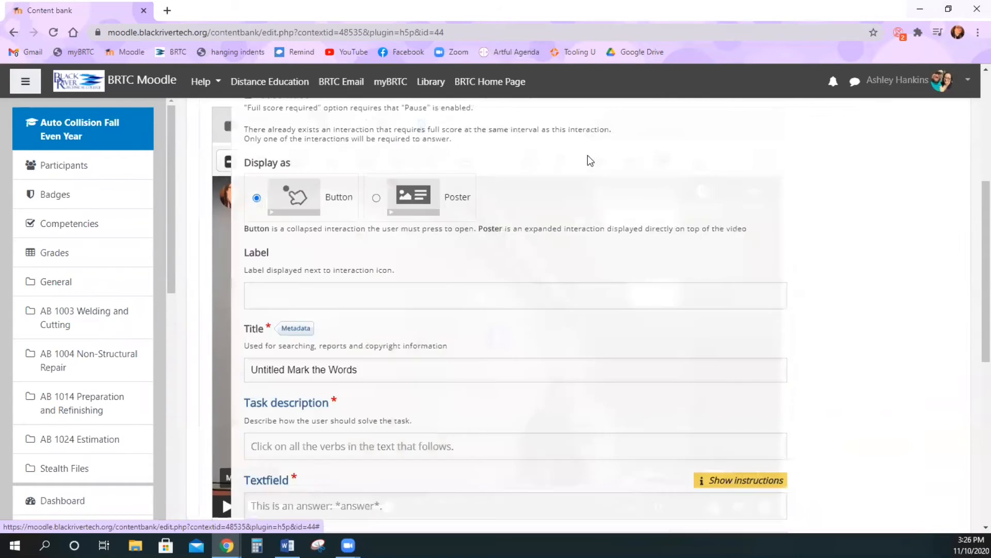
pyautogui.scroll(1, 473, 276)
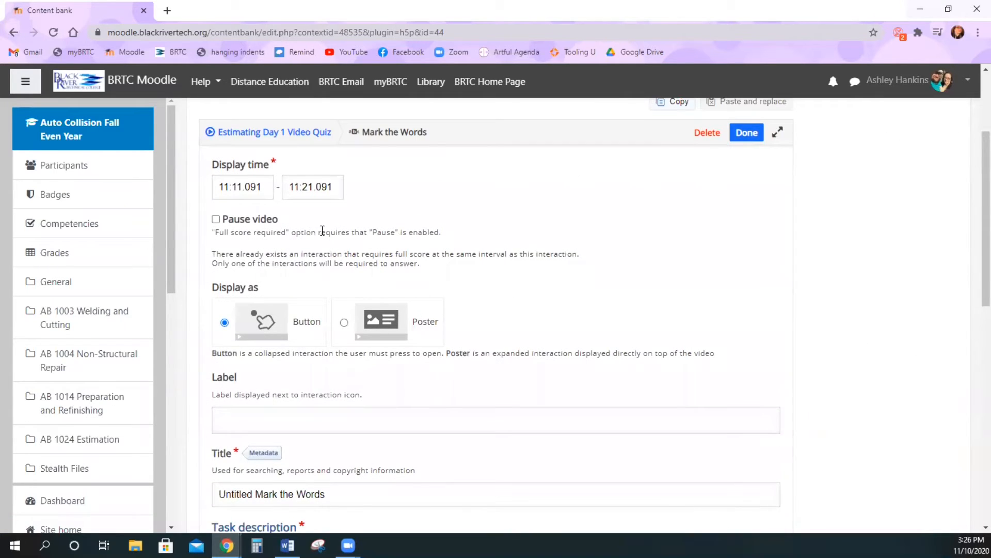
pyautogui.click(391, 336)
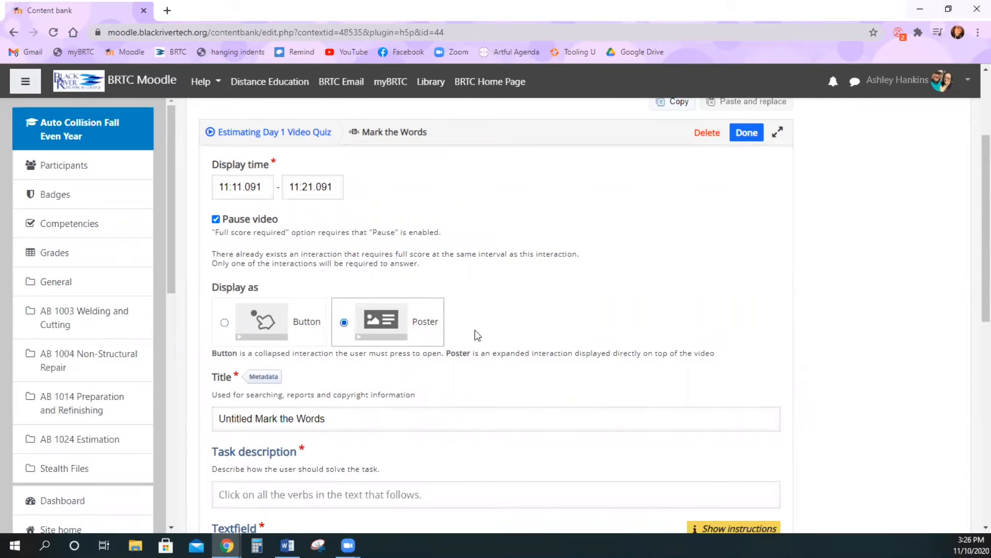
# Enter the task description "Click on the words that start with the letter K."
pyautogui.scroll(-2, 480, 333)
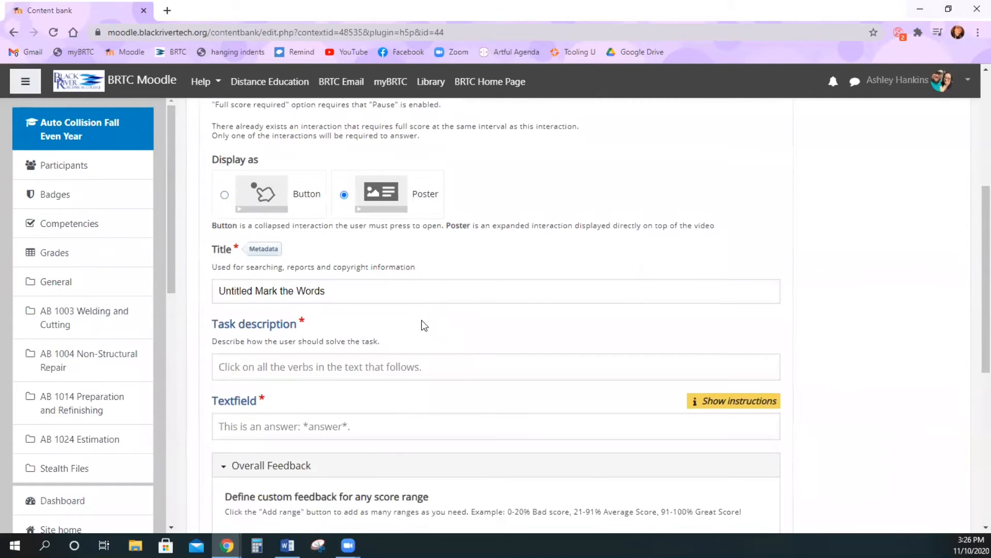
pyautogui.scroll(-2, 429, 318)
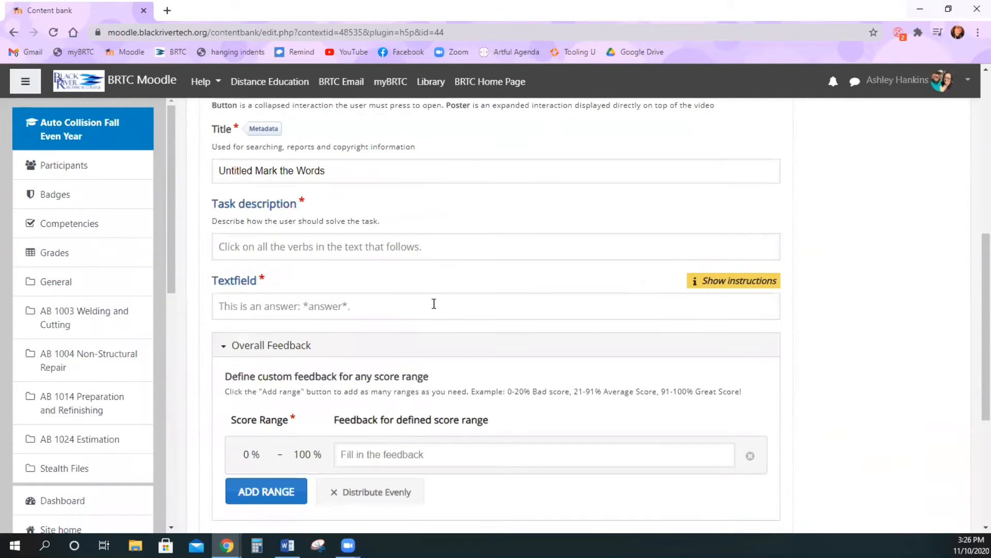
pyautogui.click(450, 246)
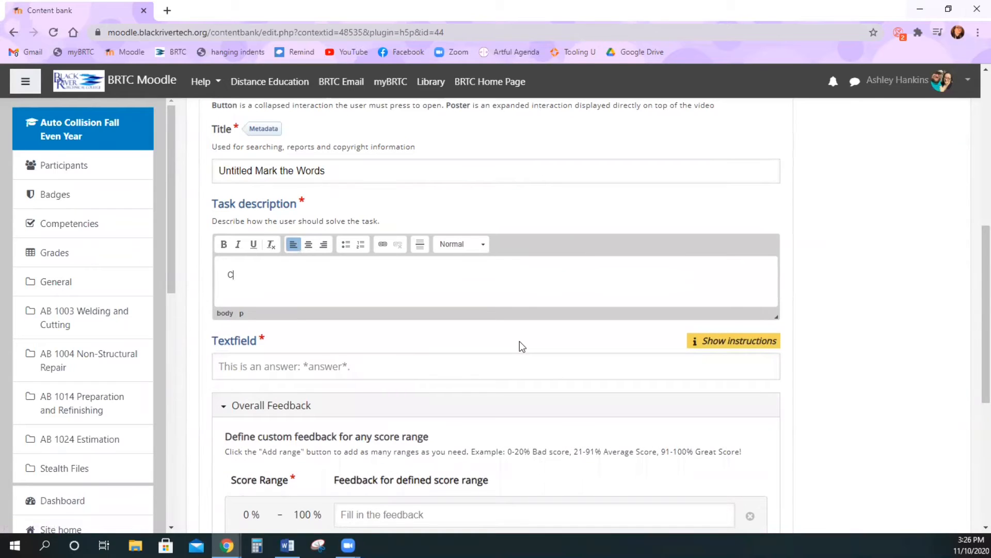
pyautogui.write('Click on the words that start wit')
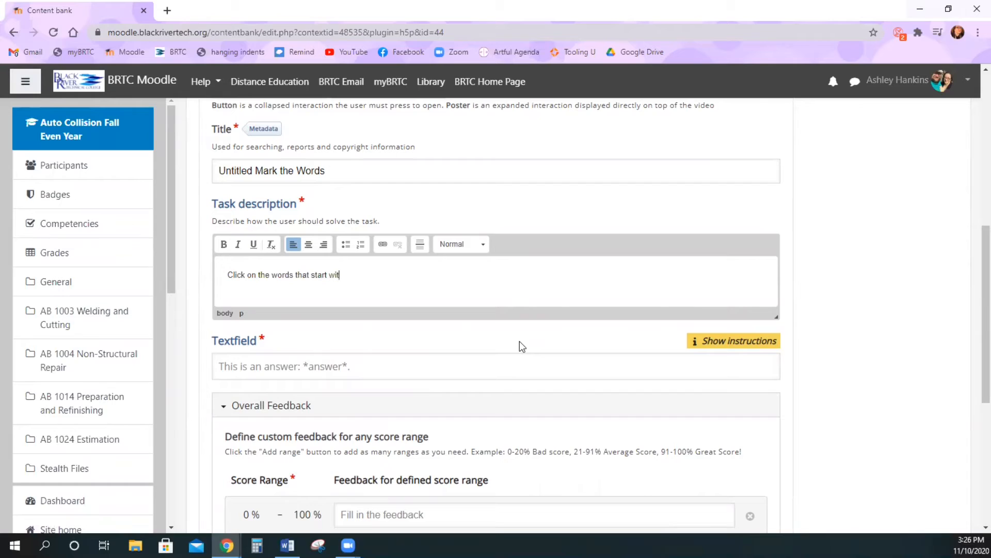
pyautogui.write('h the letter K.')
# Enter the question text "I love to eat Rice *Krispies* with my little sister," ending with the sister's name marked as an answer in asterisks
pyautogui.scroll(-1, 514, 341)
pyautogui.click(459, 307)
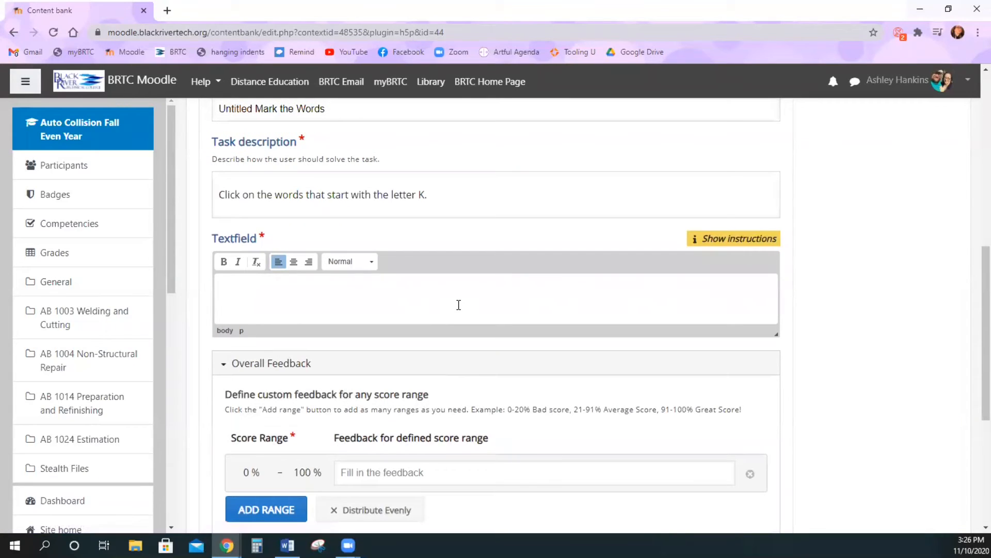
pyautogui.write('I love to eat Rice "Krispi')
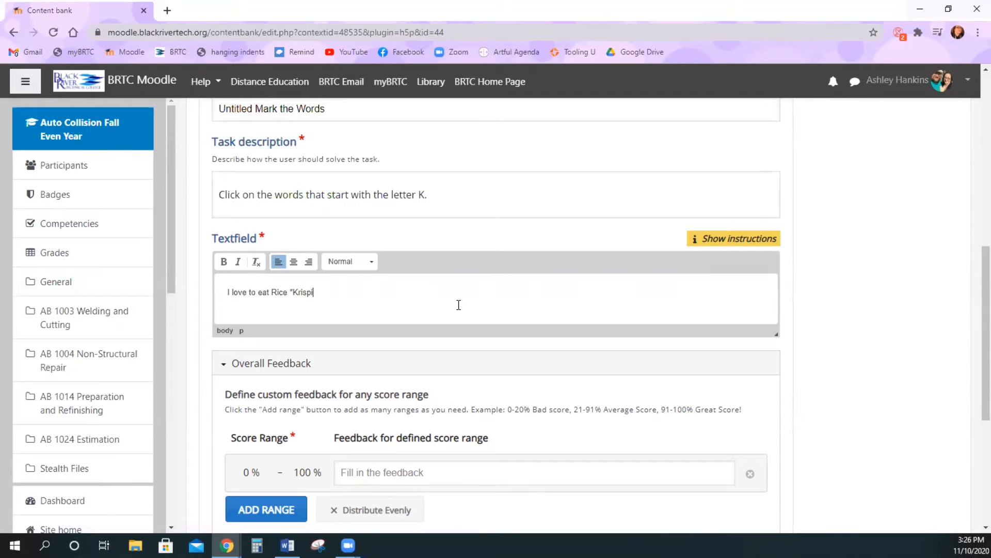
pyautogui.write('es* with my little sister, *K')
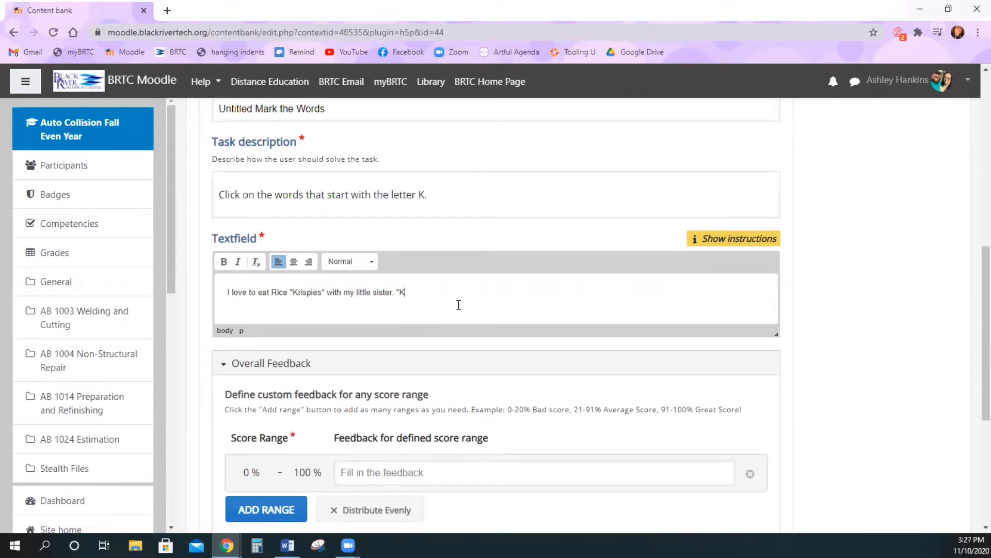
pyautogui.write('aitlin.*')
# Review the Mark the Words behavioural settings and adaptivity options, and finish editing the interaction
pyautogui.scroll(-5, 443, 317)
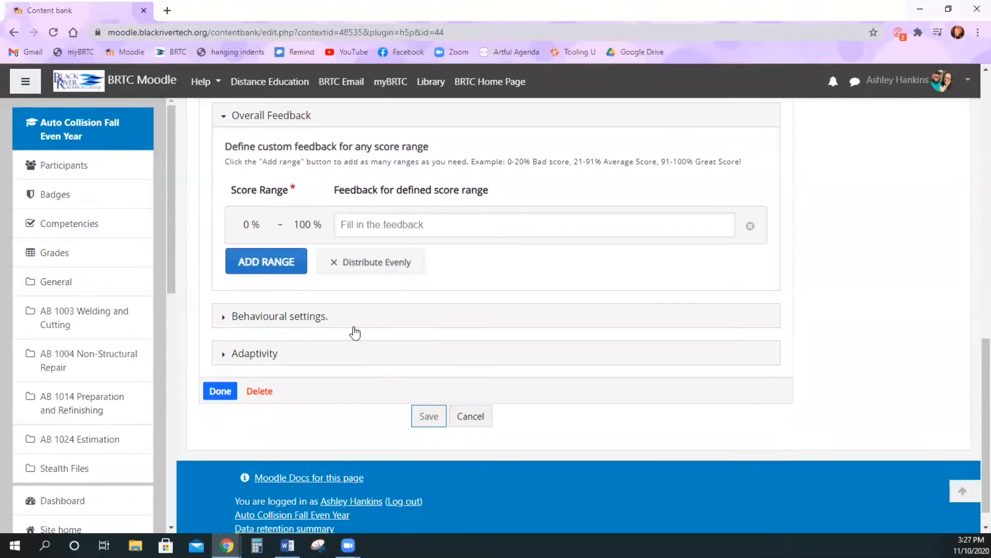
pyautogui.scroll(1, 341, 210)
pyautogui.click(283, 386)
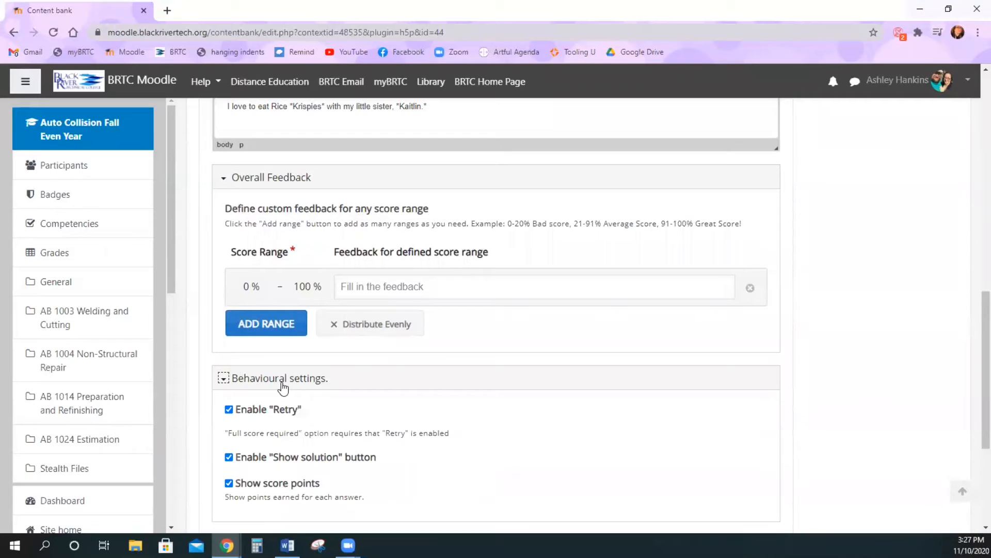
pyautogui.scroll(-4, 281, 386)
pyautogui.click(288, 329)
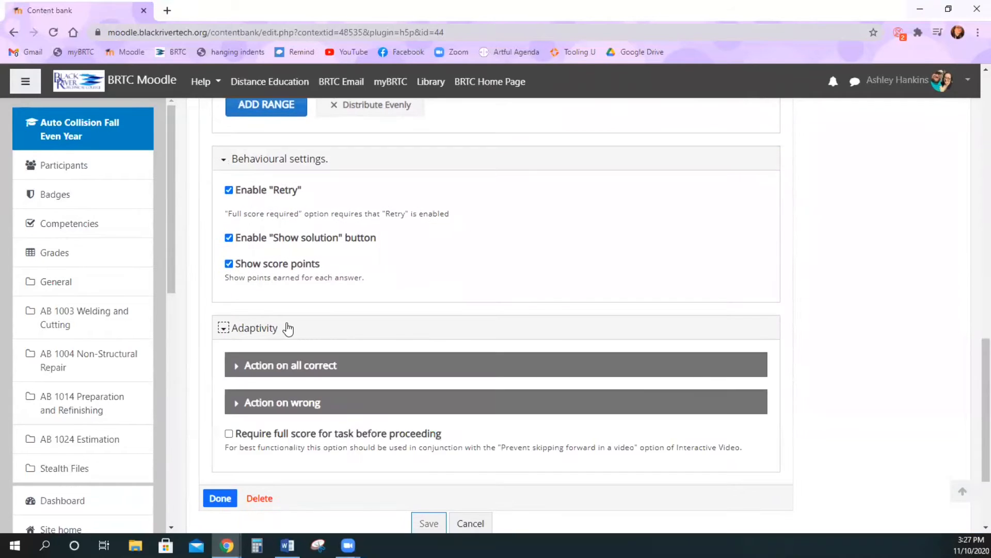
pyautogui.scroll(-2, 288, 329)
pyautogui.click(231, 379)
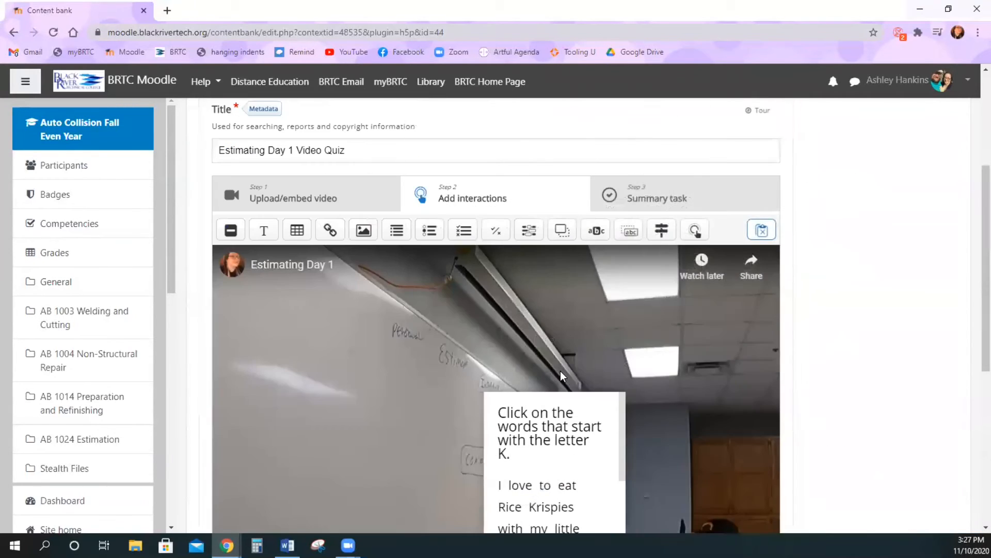
# Enlarge the Mark the Words poster toward the video's upper-left corner so the whole question fits, and save the quiz
pyautogui.scroll(-2, 560, 371)
pyautogui.click(491, 269)
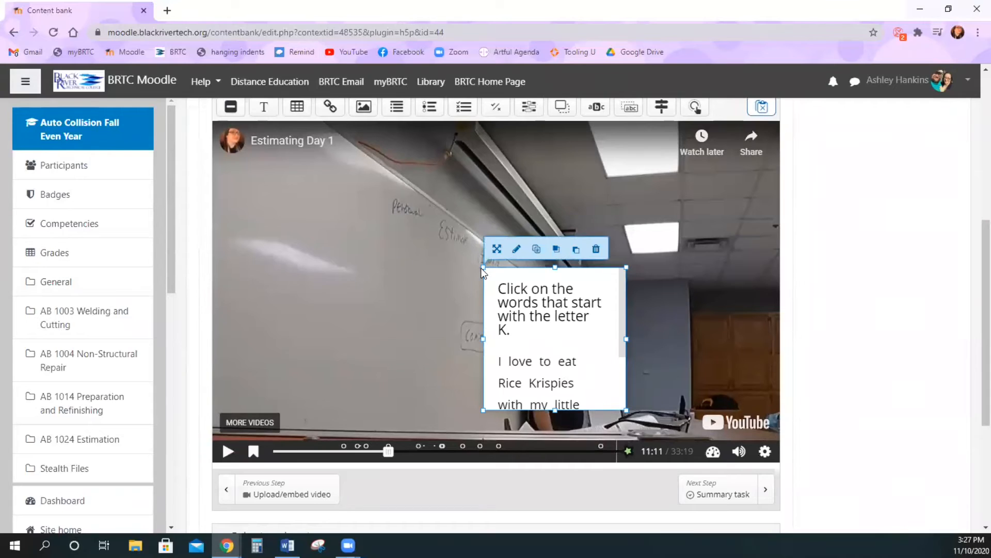
pyautogui.moveTo(482, 268); pyautogui.dragTo(276, 161)
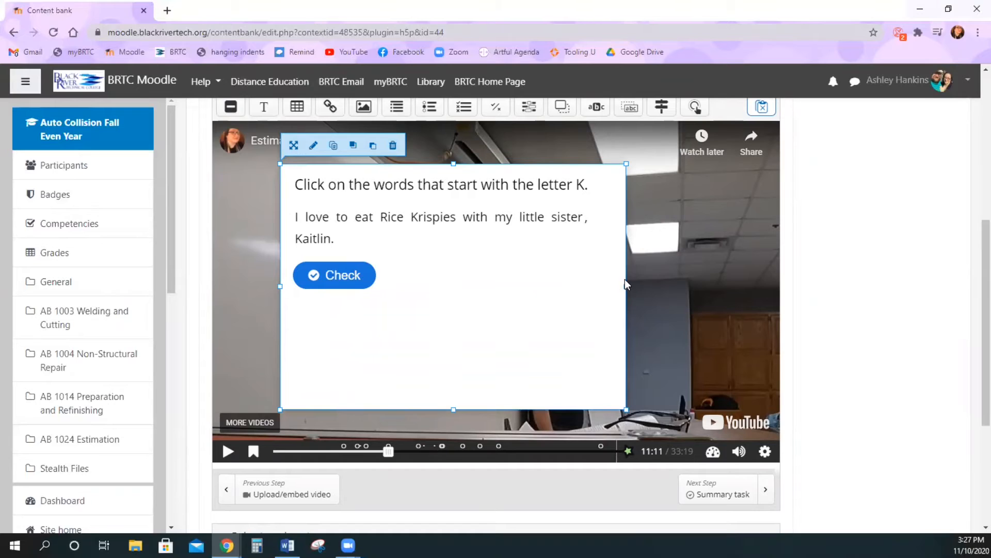
pyautogui.scroll(-3, 522, 434)
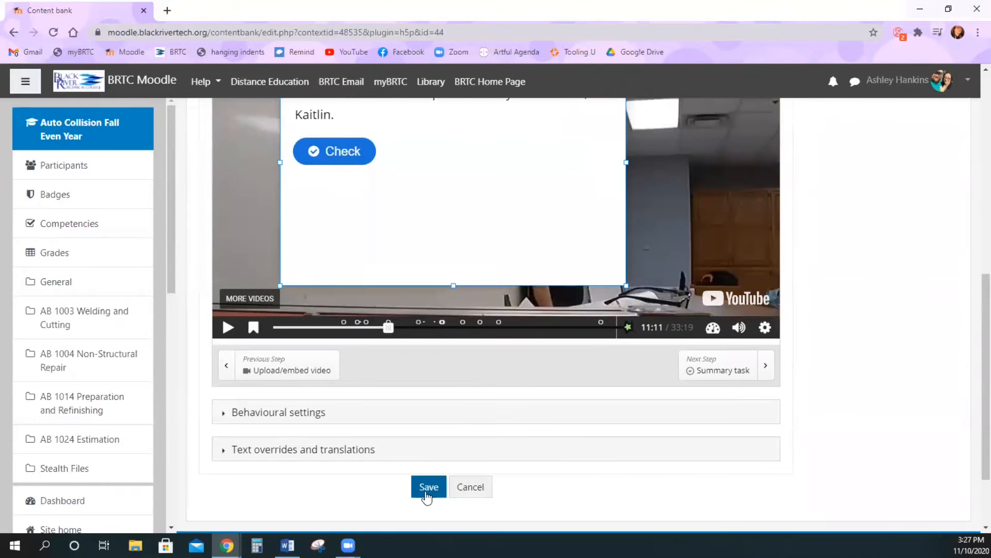
pyautogui.click(427, 493)
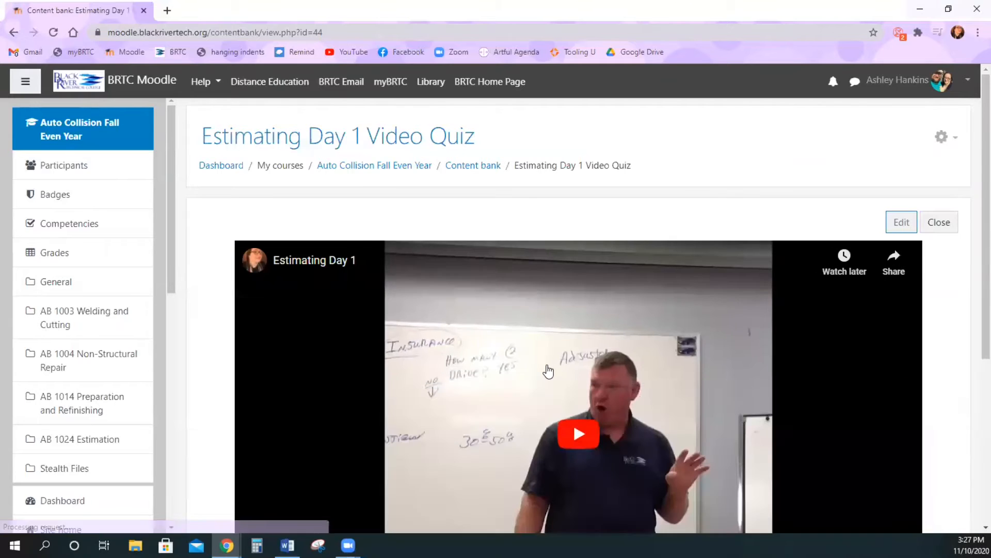
# Test the Mark the Words question in the video by marking both words starting with K and checking the answers
pyautogui.scroll(-5, 548, 370)
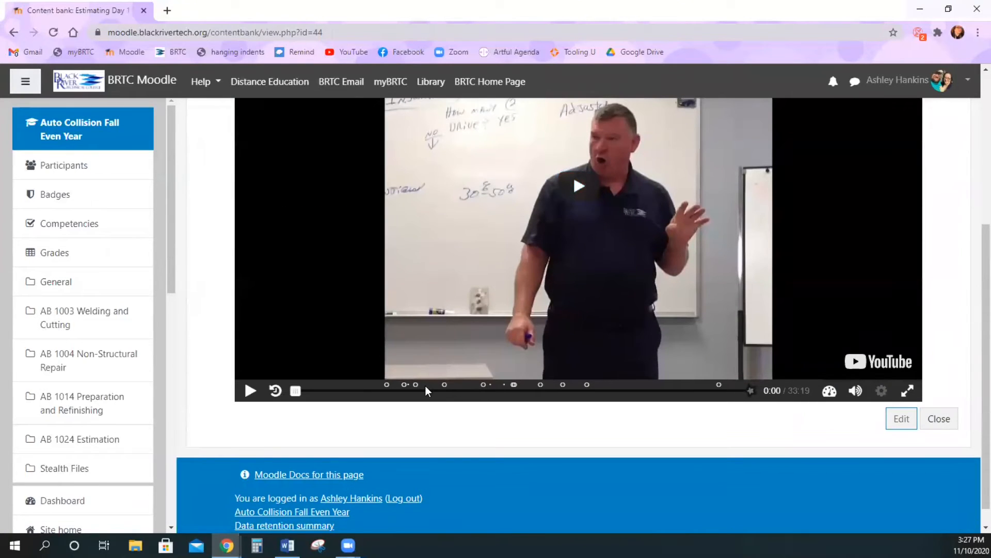
pyautogui.click(445, 386)
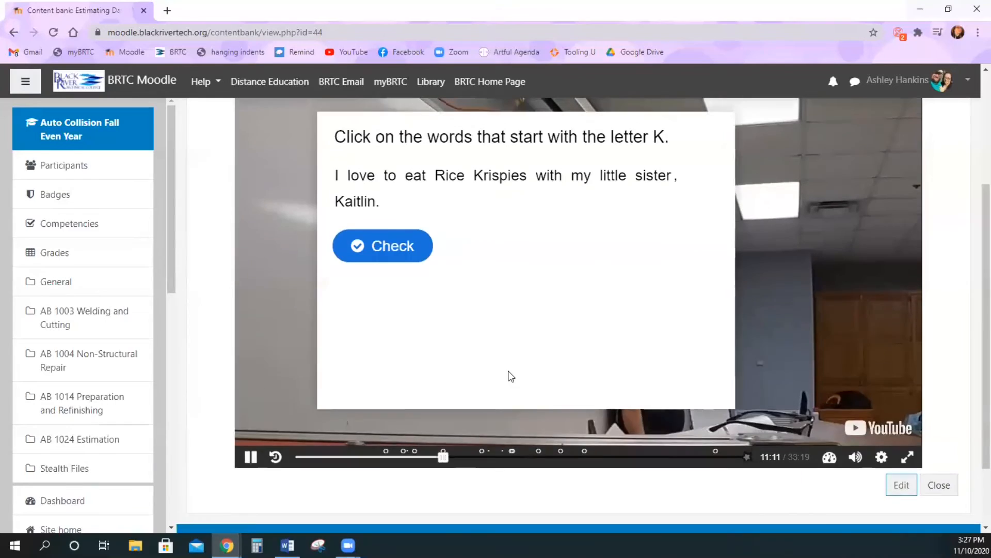
pyautogui.scroll(1, 509, 371)
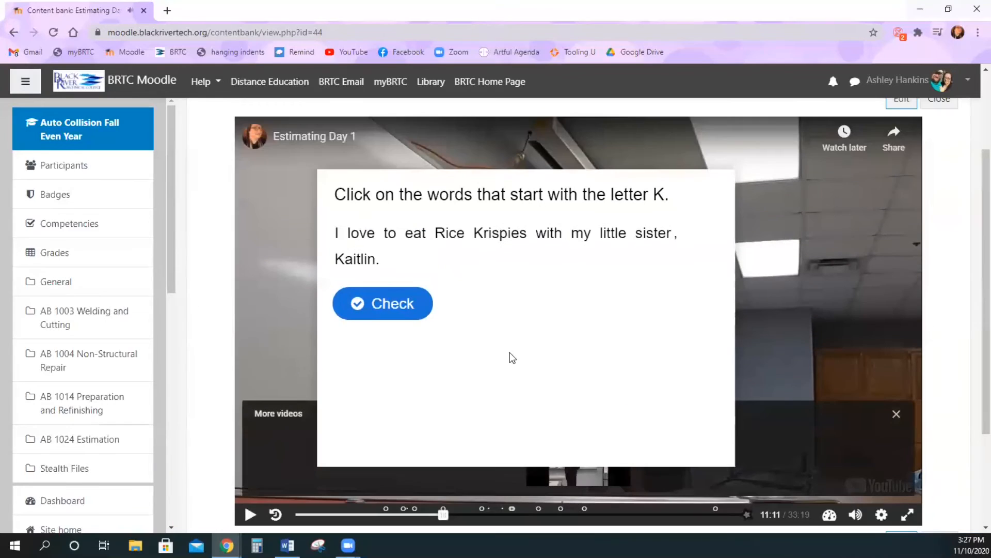
pyautogui.click(494, 235)
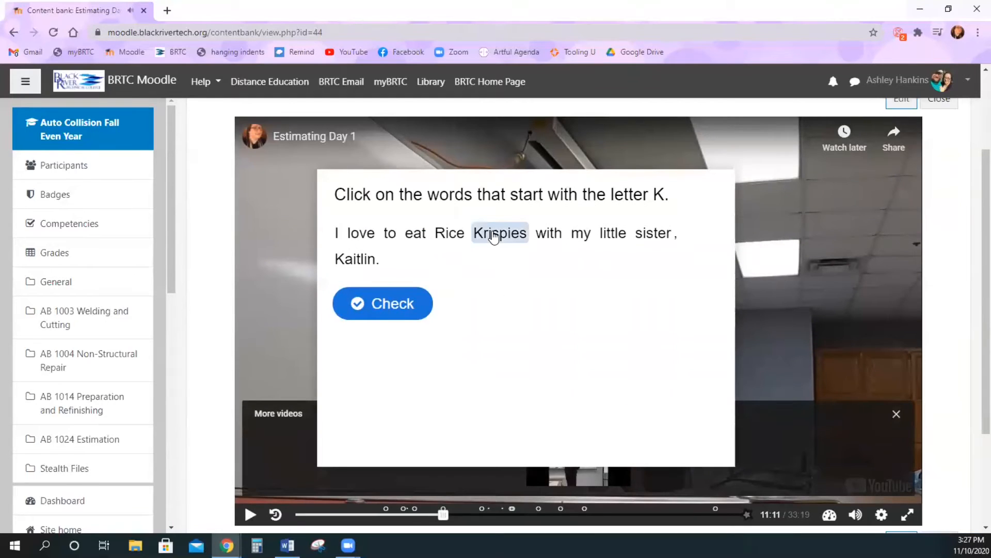
pyautogui.click(362, 260)
pyautogui.click(393, 310)
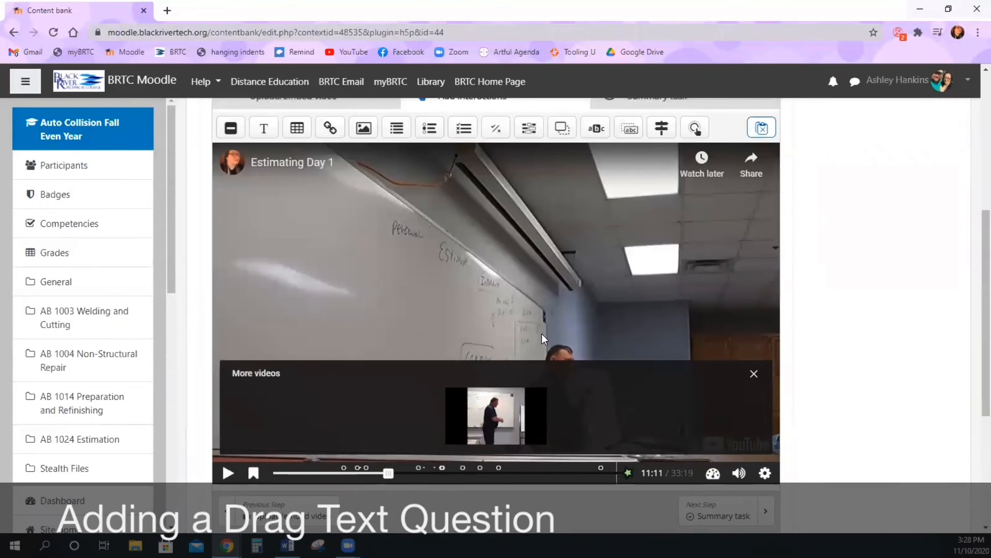
# Add a Drag Text interaction at 11:11 in the video and display it as a poster
pyautogui.click(629, 128)
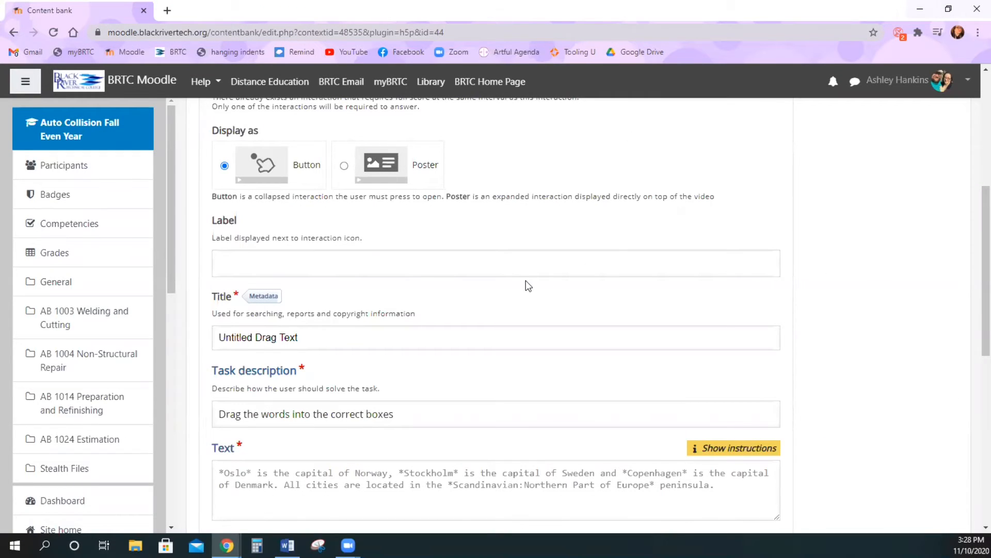
pyautogui.scroll(3, 526, 281)
pyautogui.scroll(-1, 434, 304)
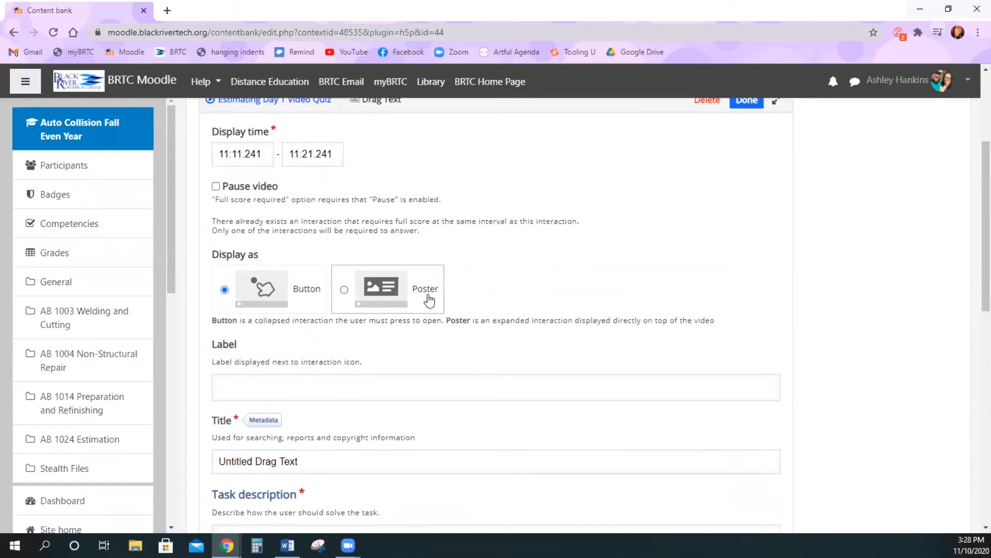
pyautogui.click(429, 299)
pyautogui.scroll(-5, 444, 295)
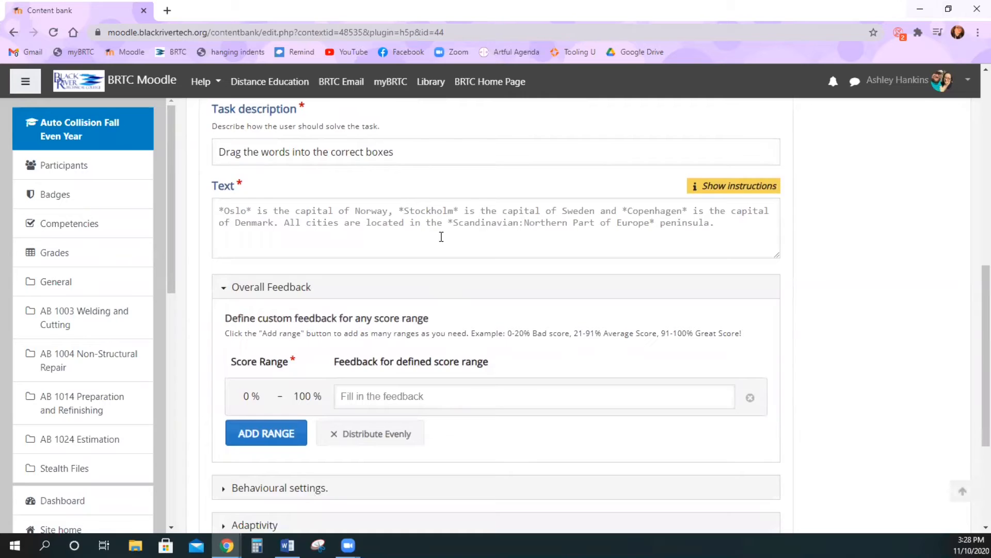
# Start the Text with "This is really more useful when you have a sentence that you want them to complete with a couple of different blanks"
pyautogui.click(442, 236)
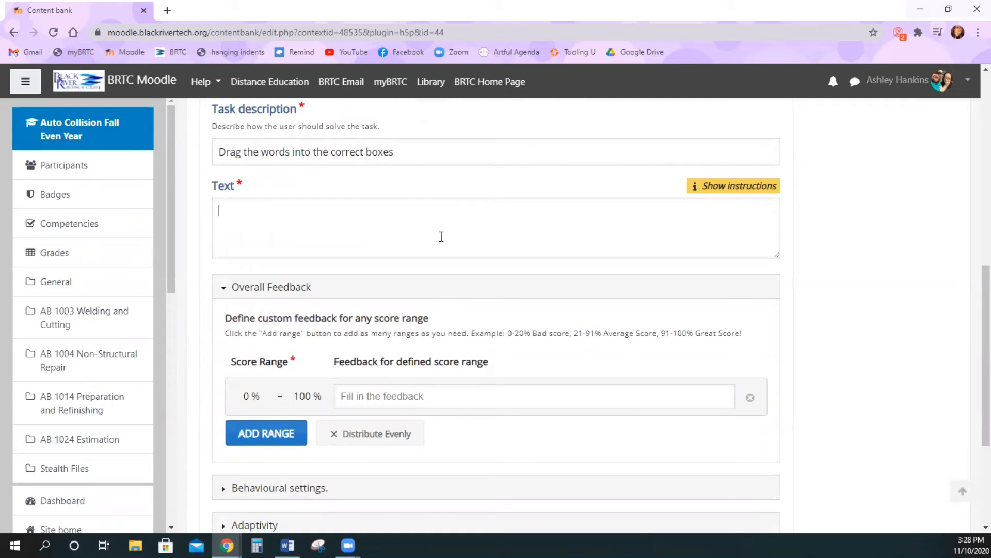
pyautogui.write('This is really more useful when y')
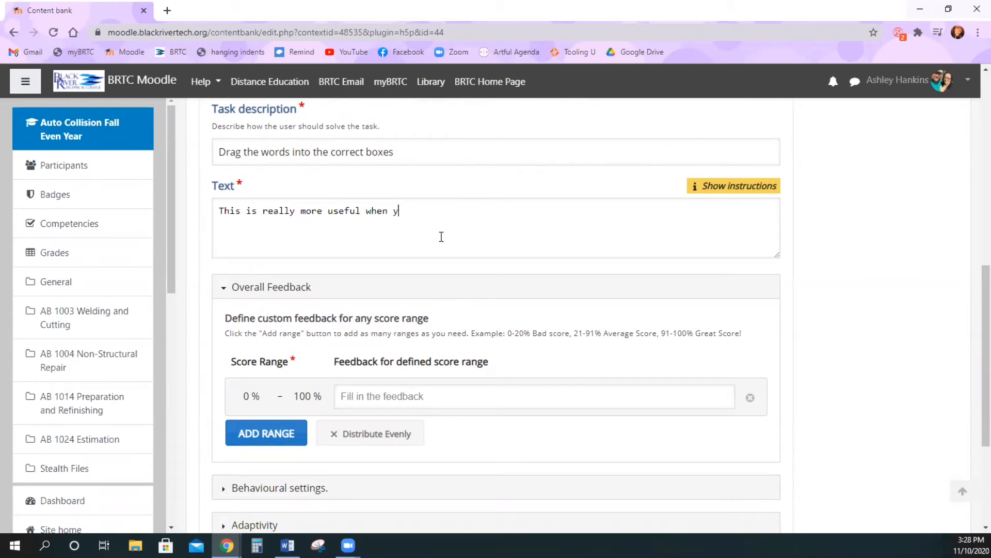
pyautogui.write('ou have a sentence that you ')
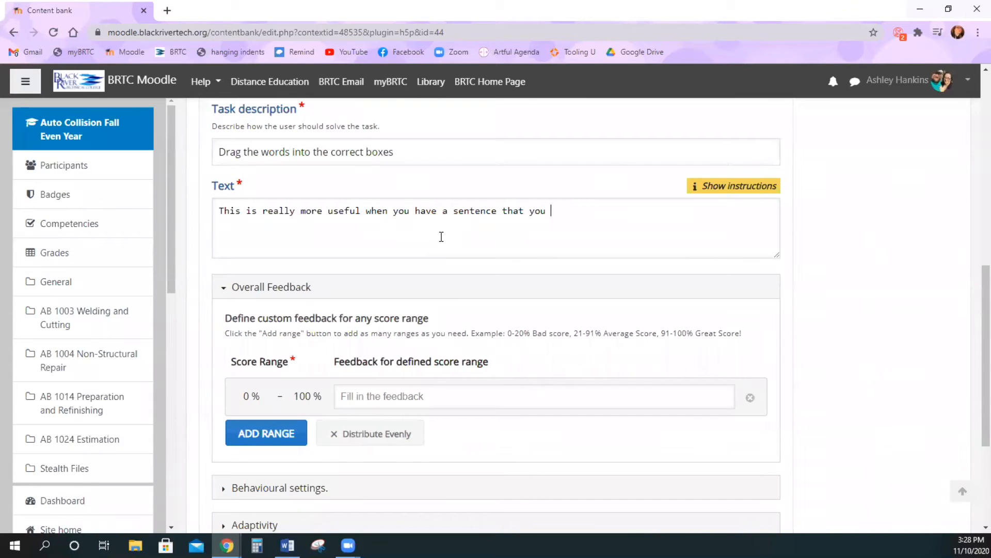
pyautogui.write('want them to complete with')
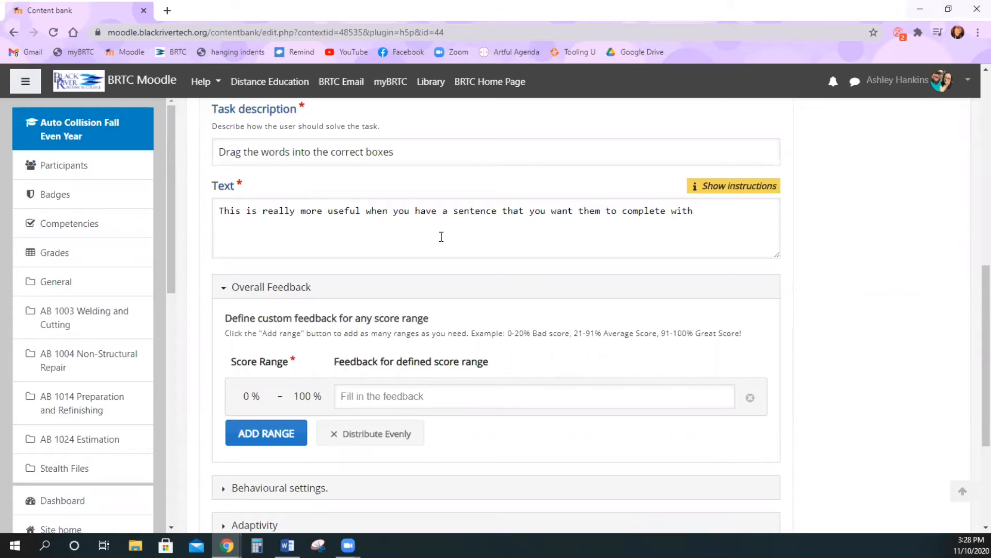
pyautogui.write(' a couple of different blanks')
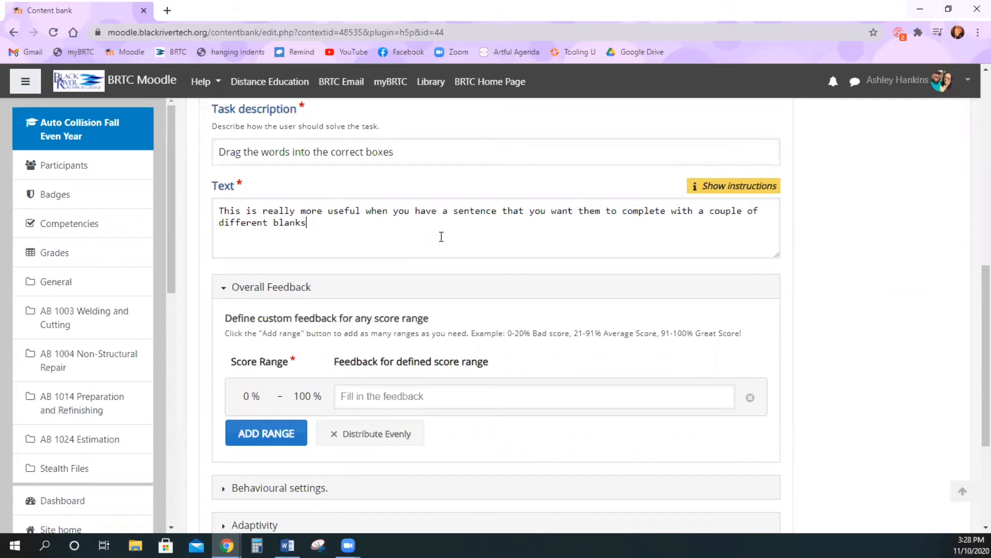
# Continue it with "or words to fill in because there isn't an option to add extra drag and drop words for them to choose from"
pyautogui.write(" or words to fill in because there isn't a")
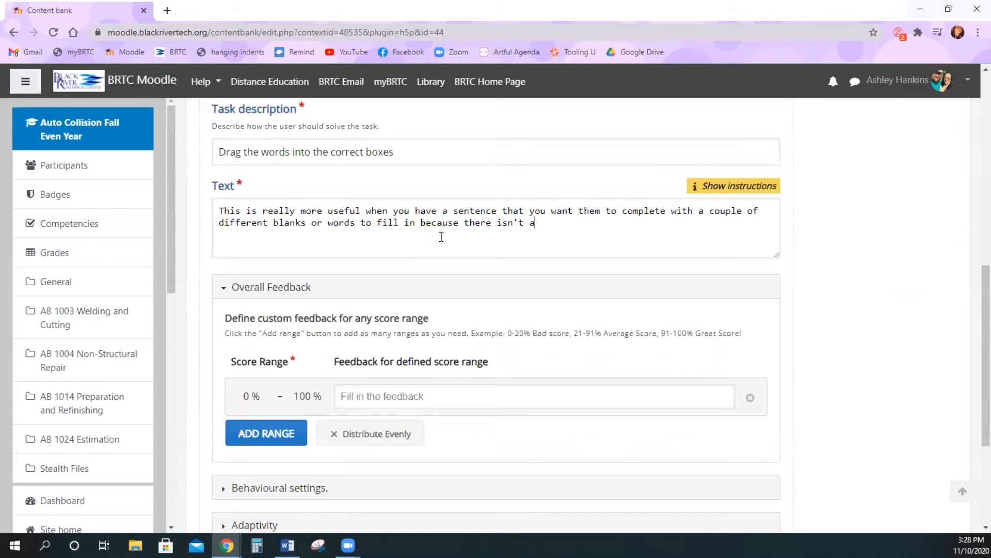
pyautogui.write('n option to add extra d')
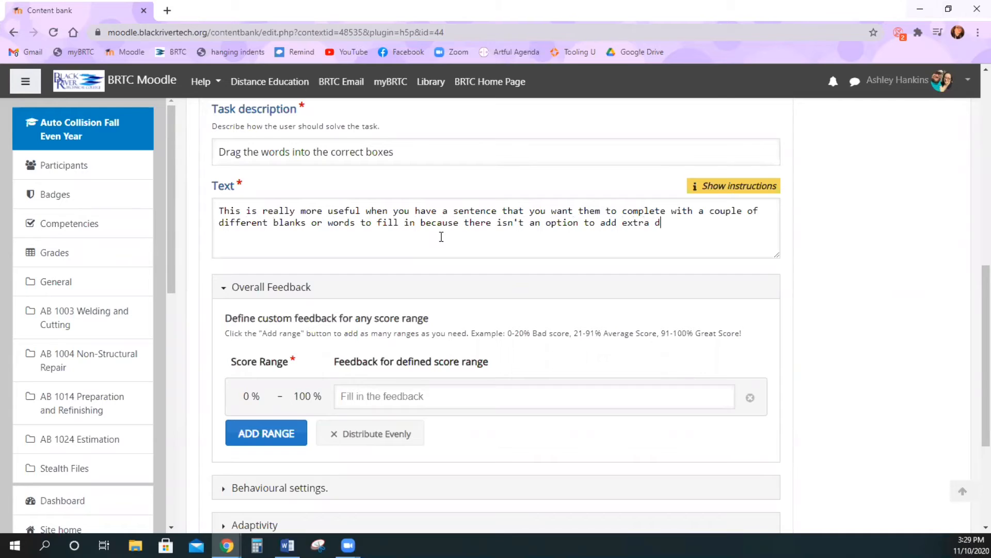
pyautogui.write('rag and dro pwords to')
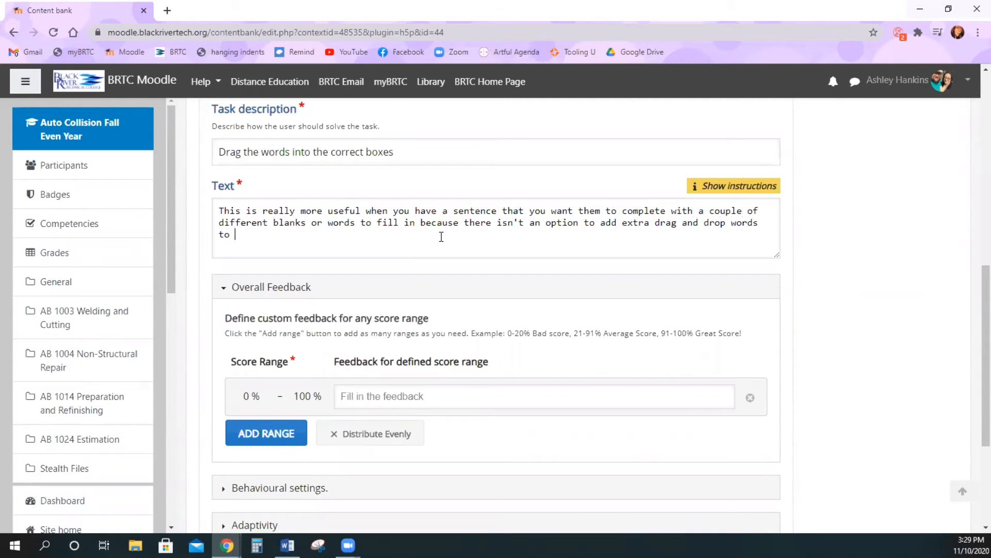
pyautogui.press('BackSpace')
pyautogui.press('BackSpace')
pyautogui.press('BackSpace')
pyautogui.write('for them to choose from')
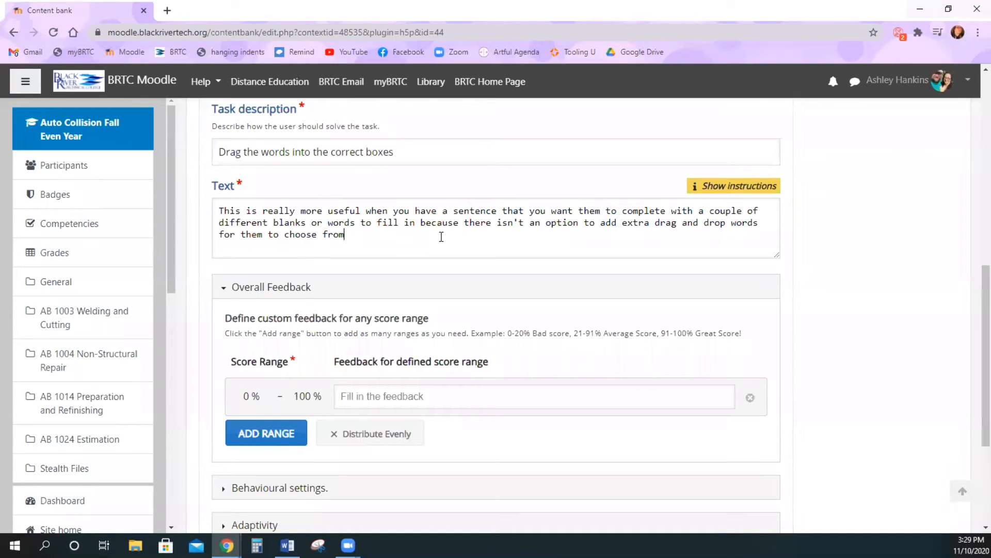
# Add the sentence "For that you would need to do a multiple choice question" to the Drag Text passage
pyautogui.write('. For that you would need to')
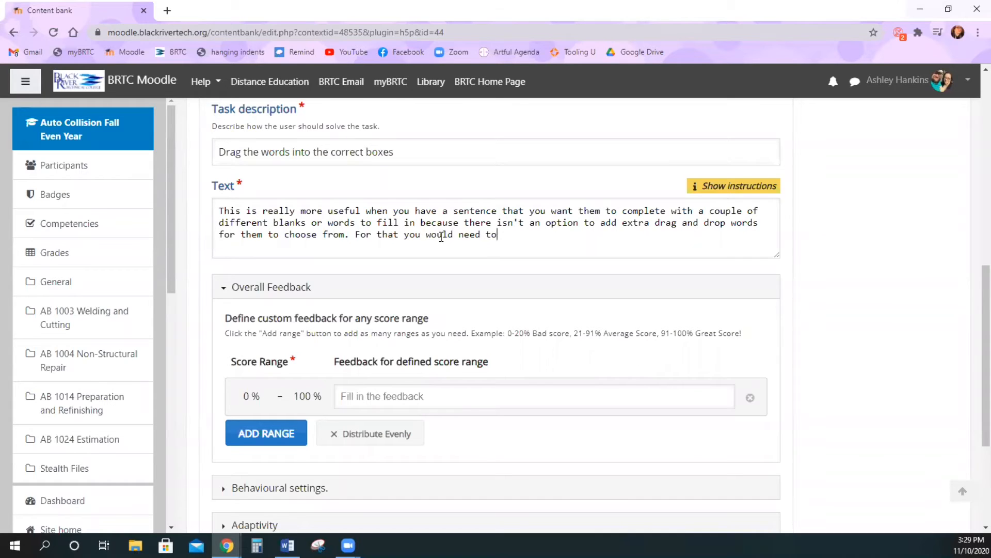
pyautogui.write(' do a multiple choice question')
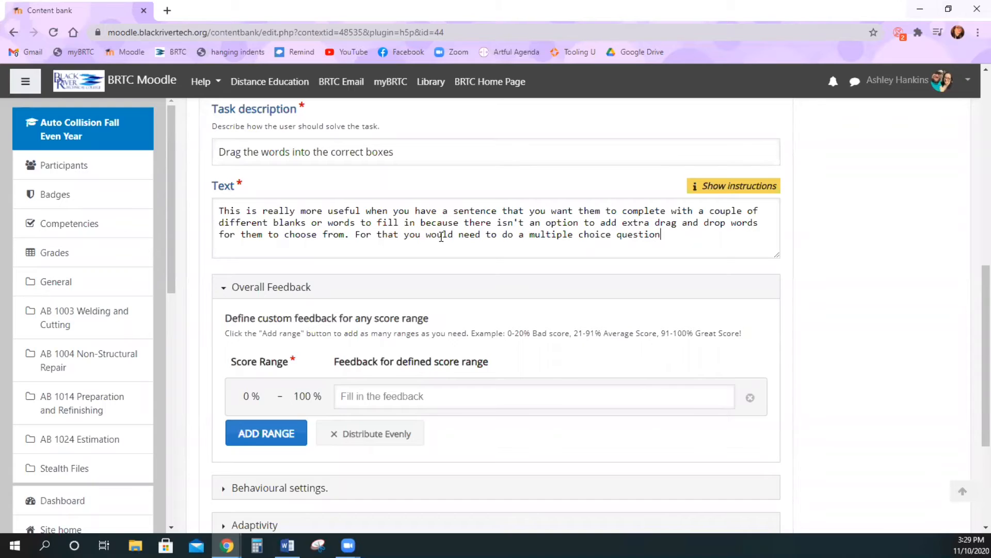
# Complete the passage with "Also, drag and drop is not always compatible with touch screens, which is something important to keep in mind."
pyautogui.write('. Also, drag and drop is not alway')
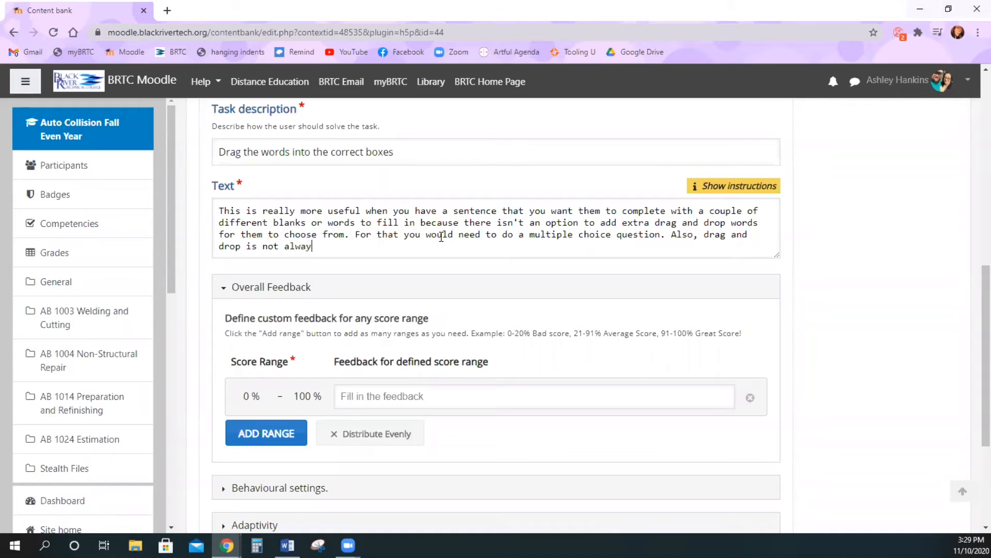
pyautogui.write('s compatible with tou')
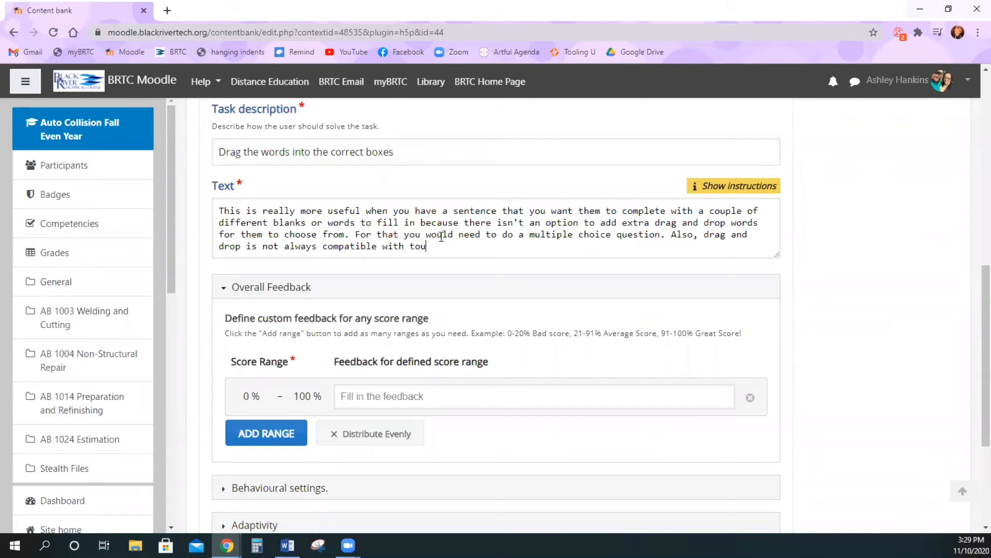
pyautogui.write('ch screens, which is something impor')
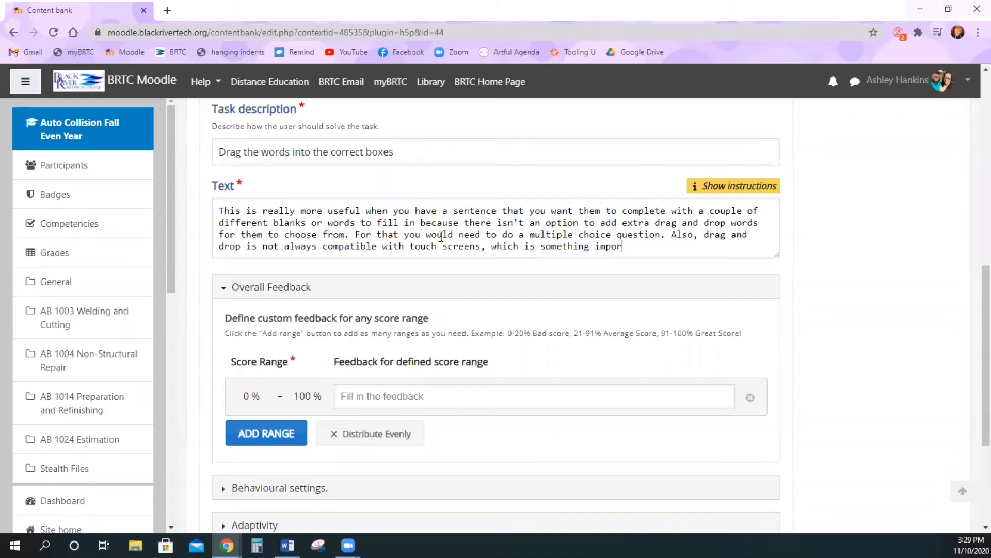
pyautogui.write('tant to keep in mind.')
# Mark "useful", "fill", "multiple" and "touch" as draggable words by enclosing each in asterisks, and finish editing the interaction
pyautogui.click(329, 211)
pyautogui.write('*')
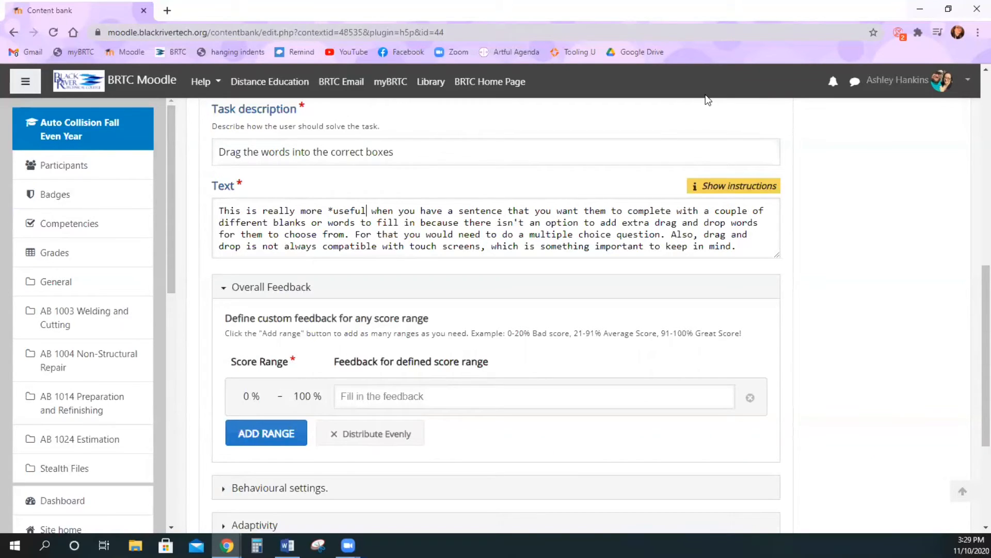
pyautogui.write('*')
pyautogui.write('*')
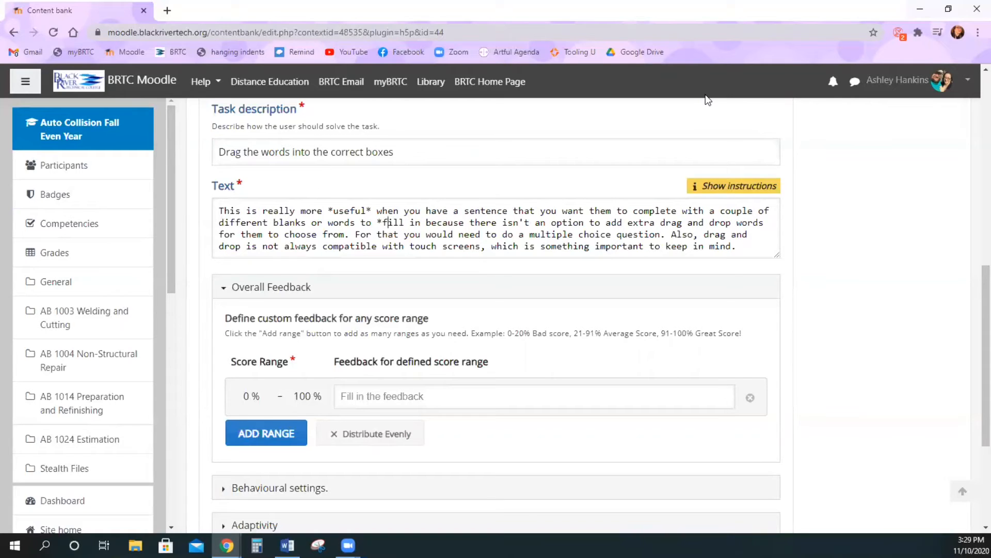
pyautogui.write('*')
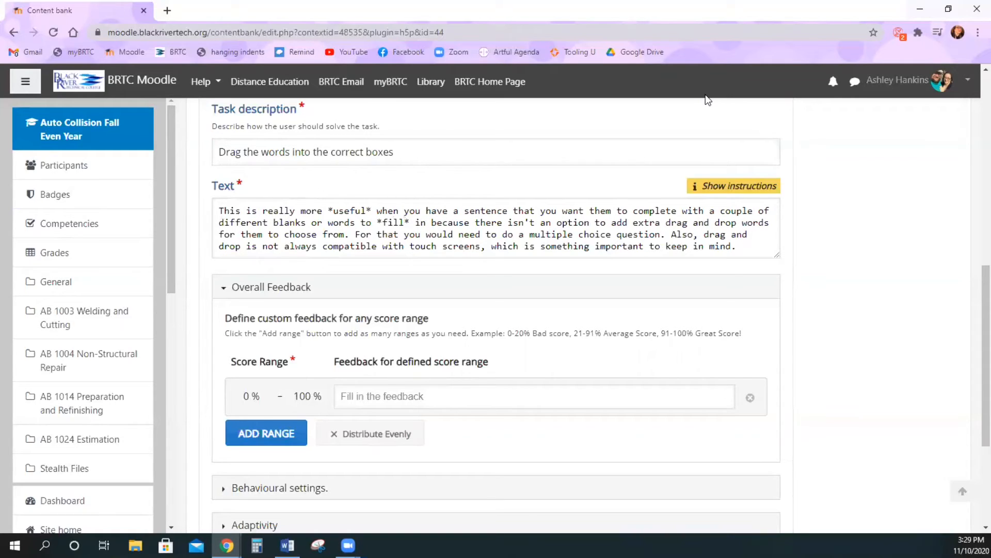
pyautogui.press('Right')
pyautogui.press('Right')
pyautogui.write('*fill')
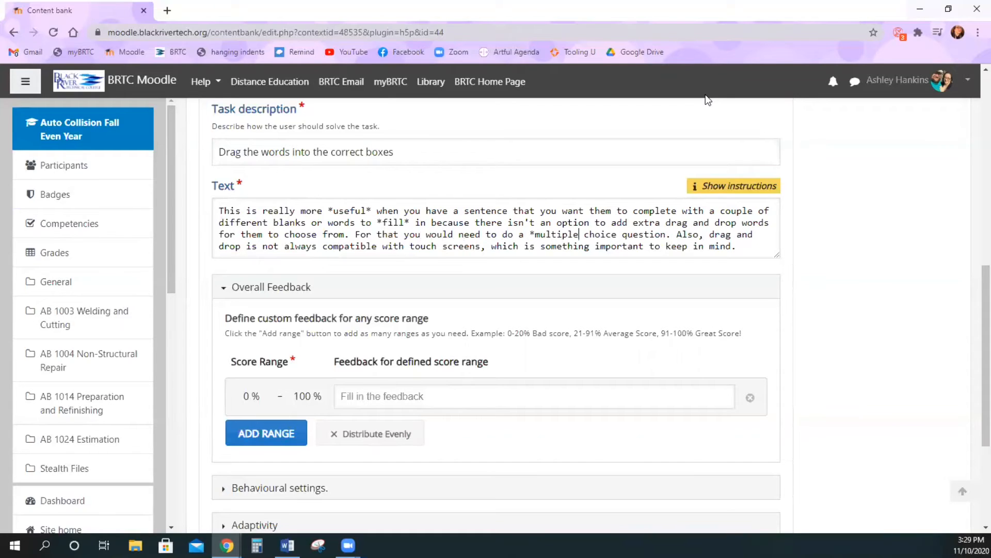
pyautogui.write('*')
pyautogui.press('Down')
pyautogui.press('Left')
pyautogui.press('Left')
pyautogui.press('Left')
pyautogui.press('Left')
pyautogui.press('Left')
pyautogui.press('Left')
pyautogui.press('Left')
pyautogui.press('Left')
pyautogui.press('Left')
pyautogui.press('Left')
pyautogui.press('Left')
pyautogui.press('Left')
pyautogui.press('Left')
pyautogui.press('Left')
pyautogui.press('Left')
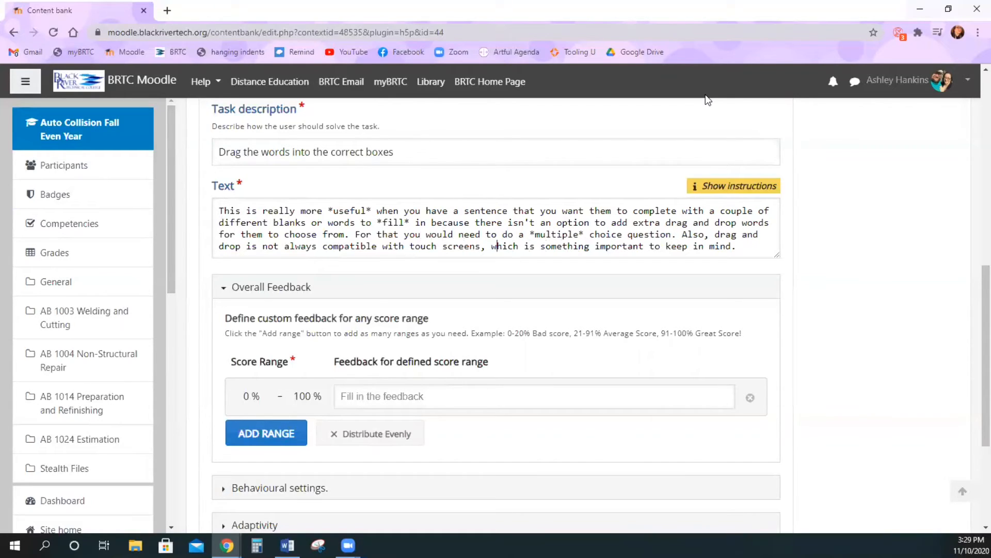
pyautogui.write('*')
pyautogui.press('Right')
pyautogui.press('Right')
pyautogui.press('Right')
pyautogui.press('Right')
pyautogui.press('Right')
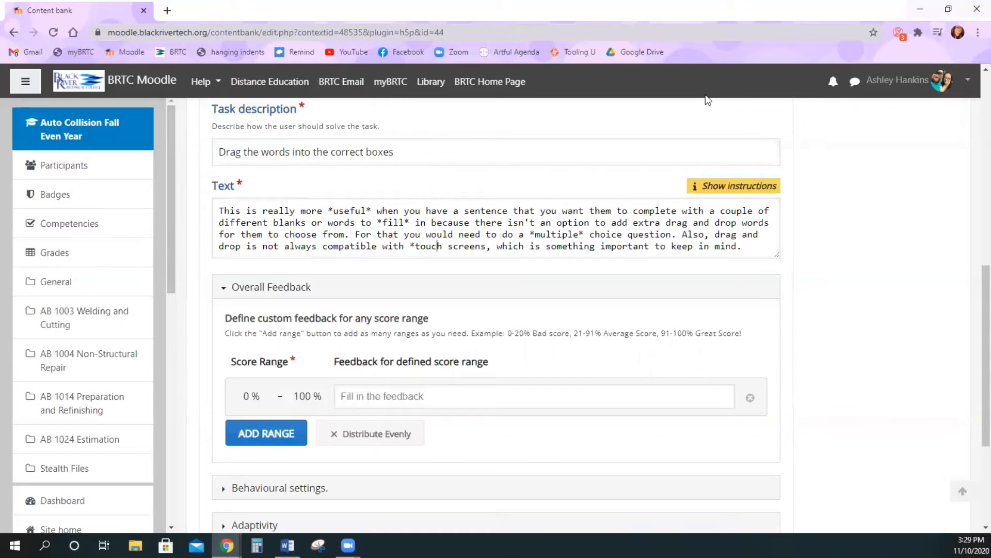
pyautogui.write('*')
pyautogui.scroll(-4, 438, 477)
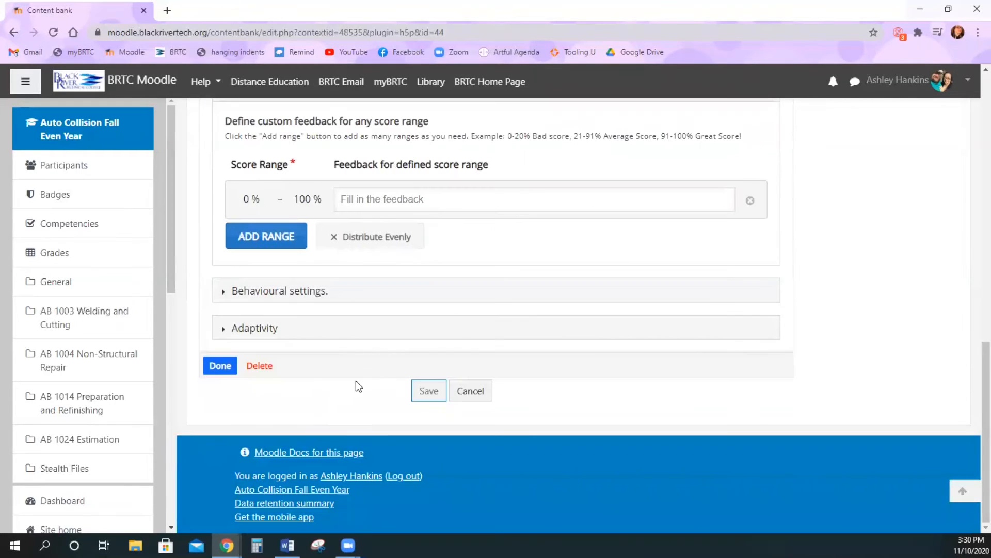
pyautogui.click(220, 365)
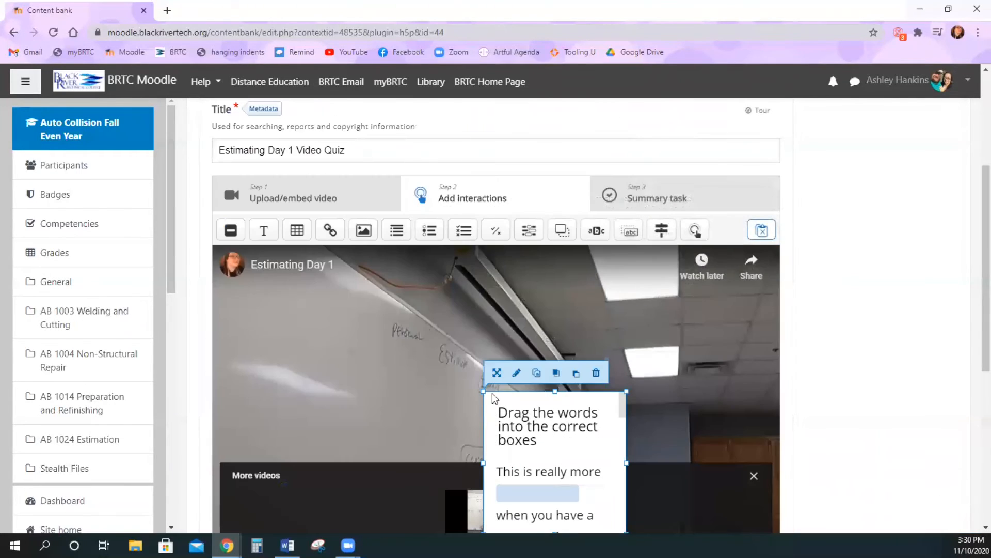
# Enlarge the Drag Text poster until it covers the whole video frame, and save the quiz
pyautogui.moveTo(484, 392); pyautogui.dragTo(122, 204)
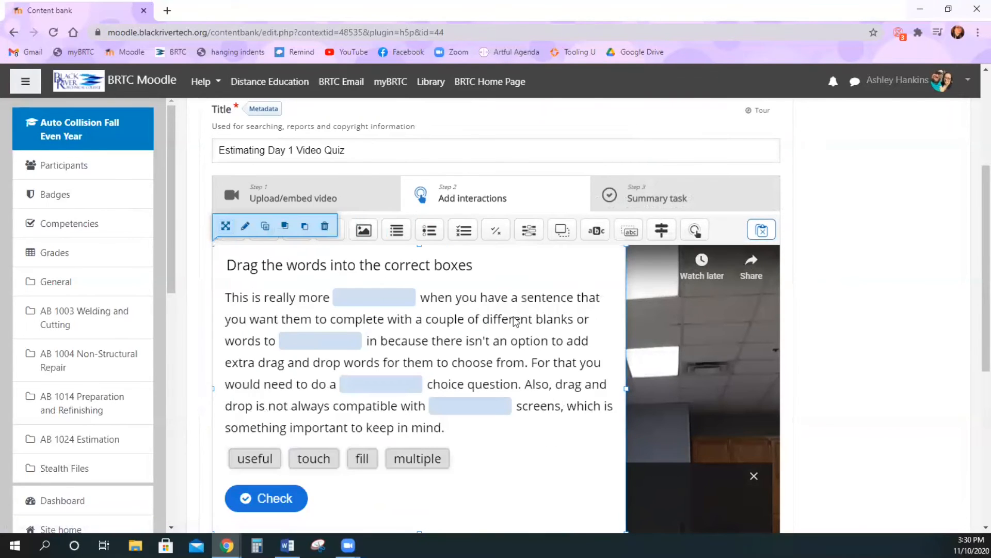
pyautogui.scroll(-5, 517, 322)
pyautogui.moveTo(699, 293); pyautogui.dragTo(792, 334)
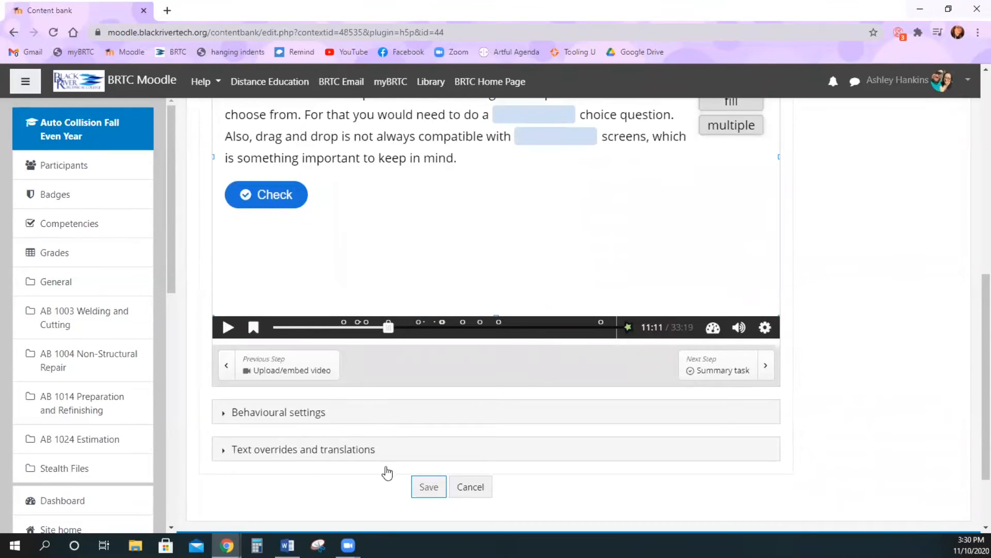
pyautogui.click(428, 486)
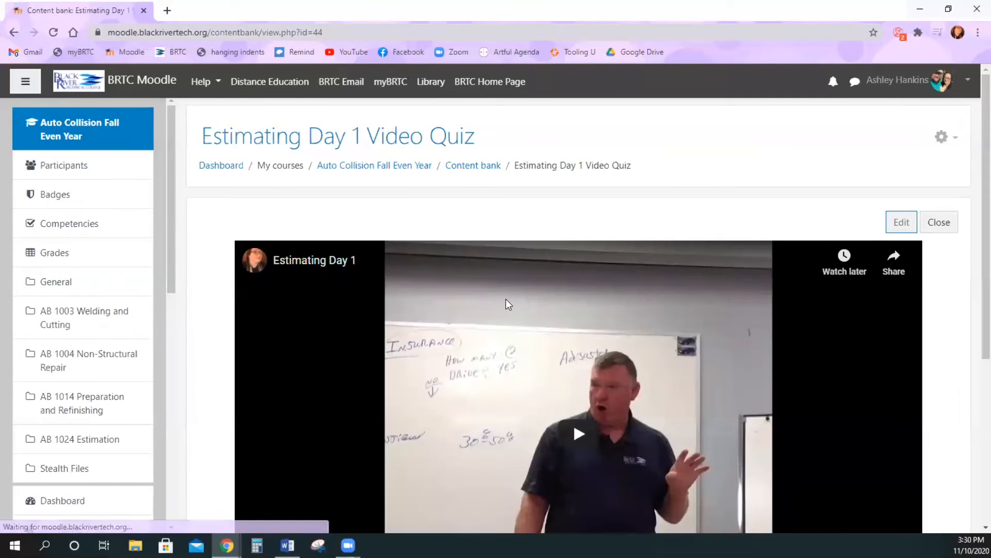
# Test the Drag Text question at 11:11 by placing useful, fill, multiple and touch in their blanks and checking the answers
pyautogui.scroll(-5, 506, 299)
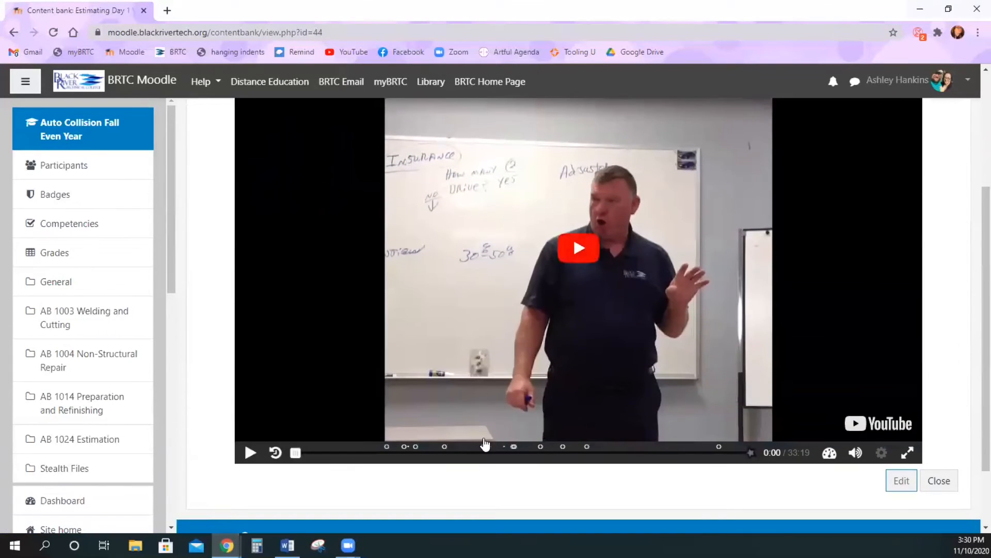
pyautogui.click(445, 450)
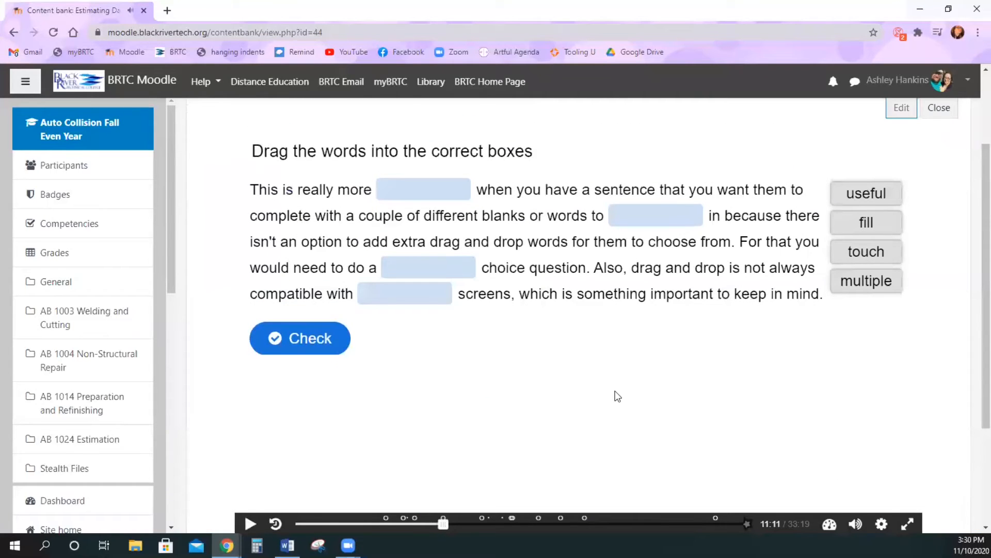
pyautogui.moveTo(867, 199); pyautogui.dragTo(428, 192)
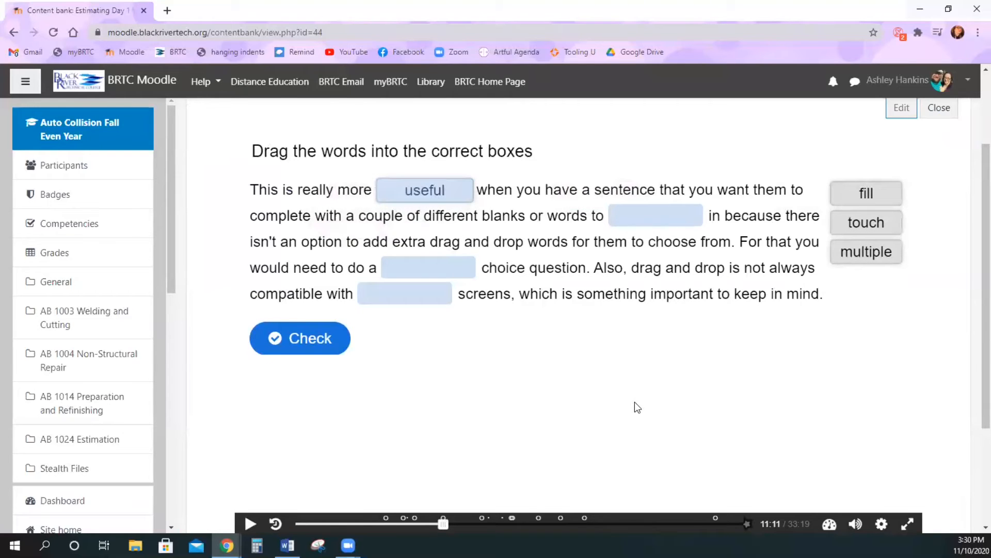
pyautogui.moveTo(857, 207); pyautogui.dragTo(666, 216)
pyautogui.moveTo(877, 206); pyautogui.dragTo(450, 312)
pyautogui.moveTo(495, 242); pyautogui.dragTo(406, 268)
pyautogui.click(320, 340)
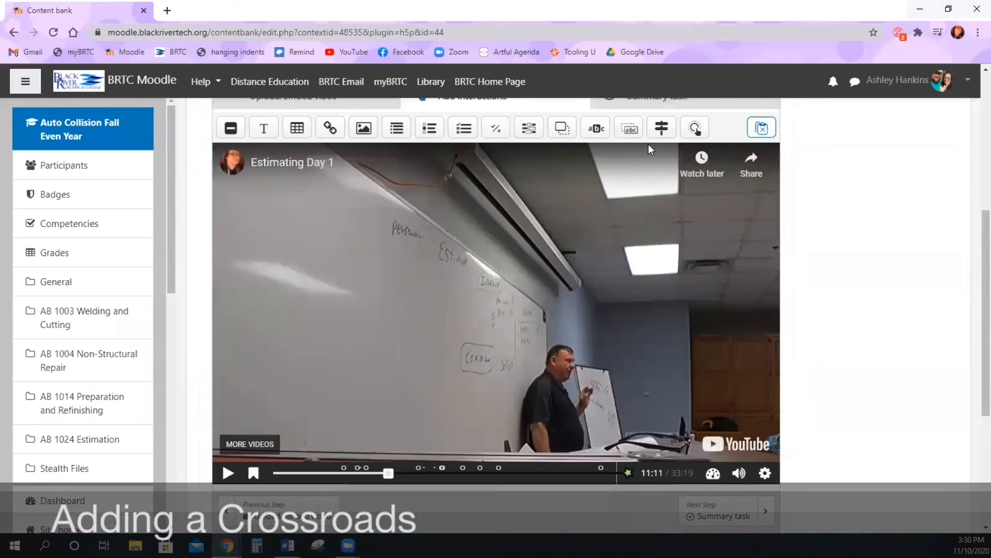
# Add a Crossroads interaction at 11:11 asking 'Do you want to continue to the next stage, "Plan," skip ahead to "Differentiation," or go back and review from "Title"?'
pyautogui.click(661, 128)
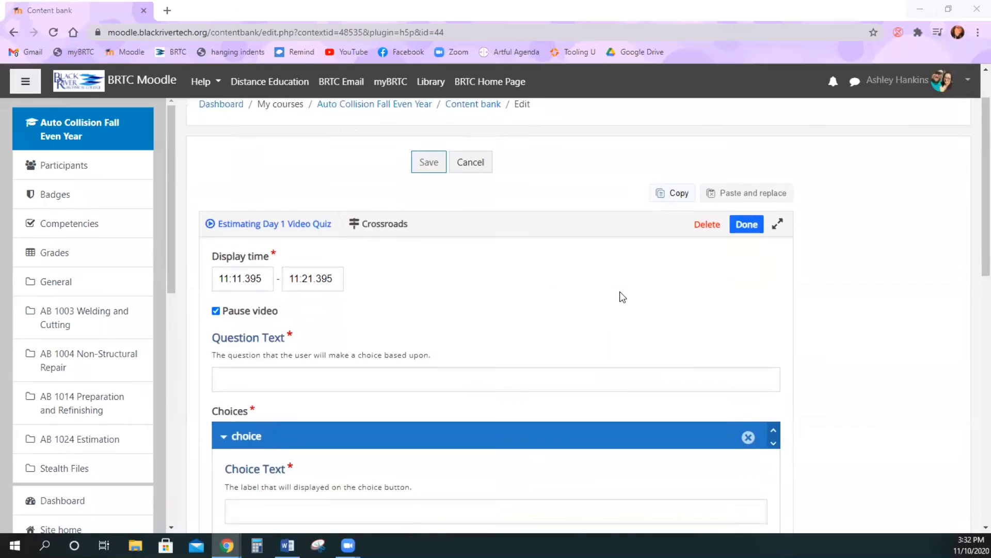
pyautogui.scroll(-3, 487, 277)
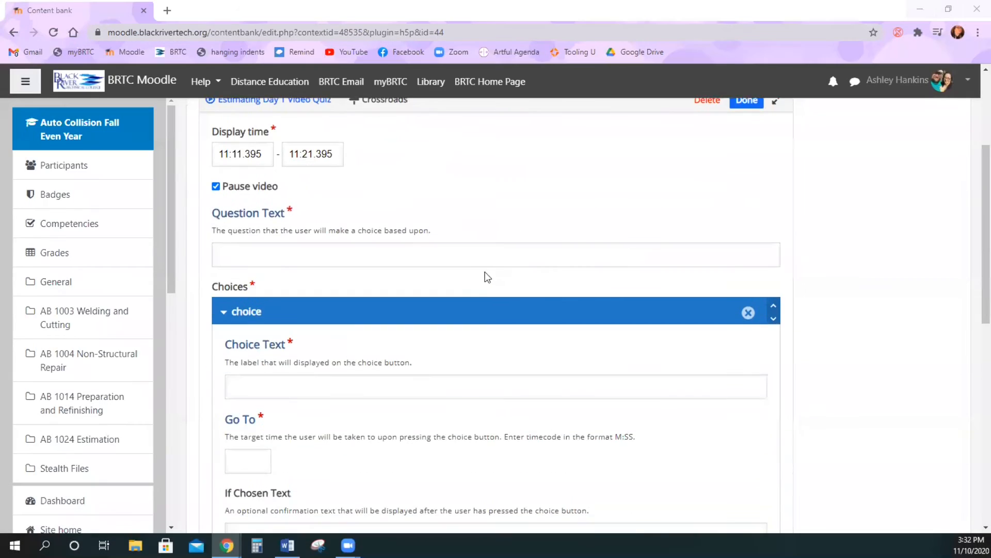
pyautogui.click(488, 257)
pyautogui.write('Do you want to ')
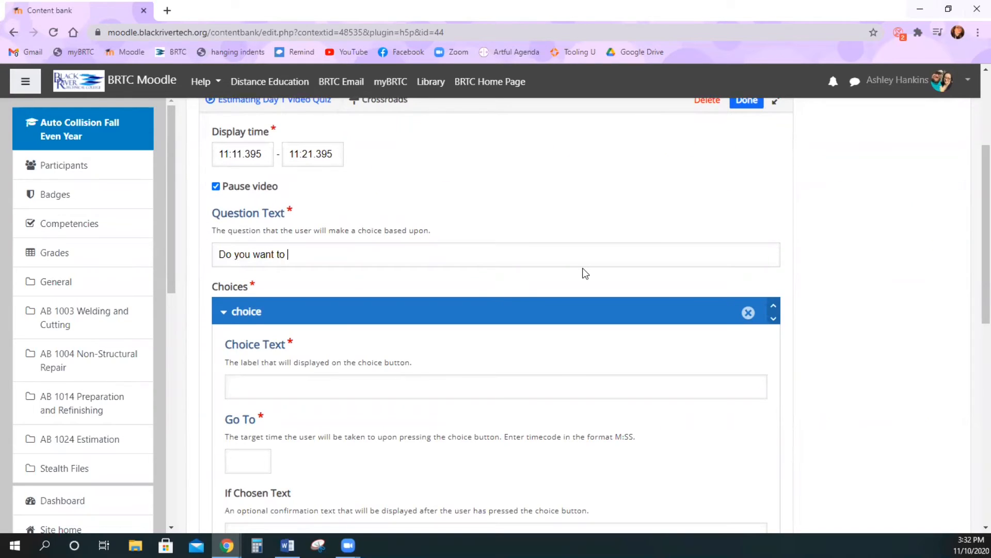
pyautogui.write('continue to the next stage, "Plan')
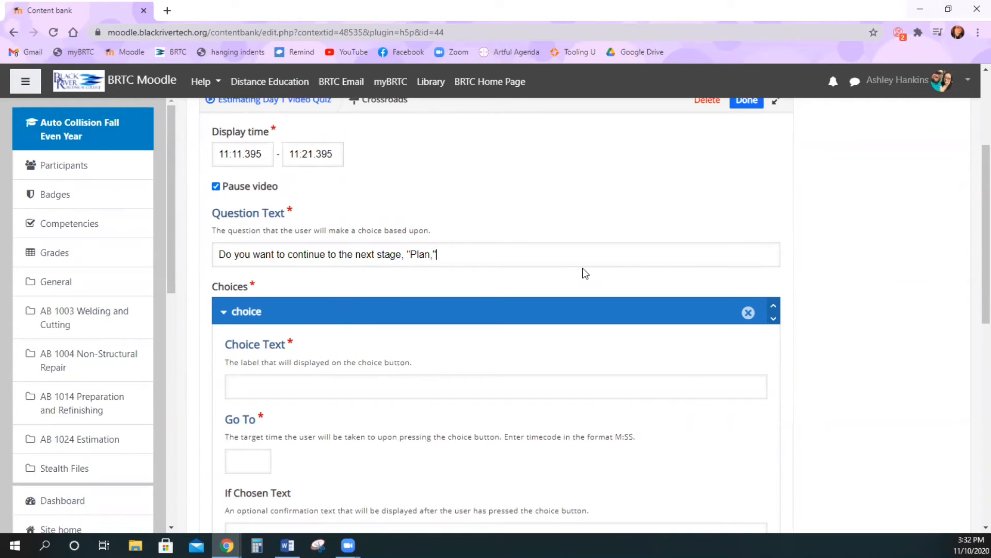
pyautogui.write('," skip ahead to "Differenti')
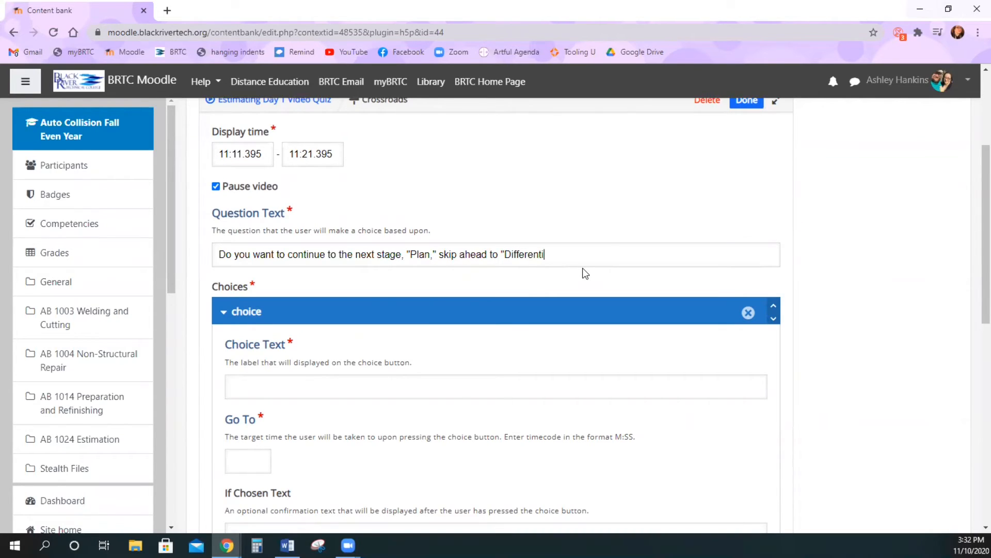
pyautogui.write('ation," or go back and review f')
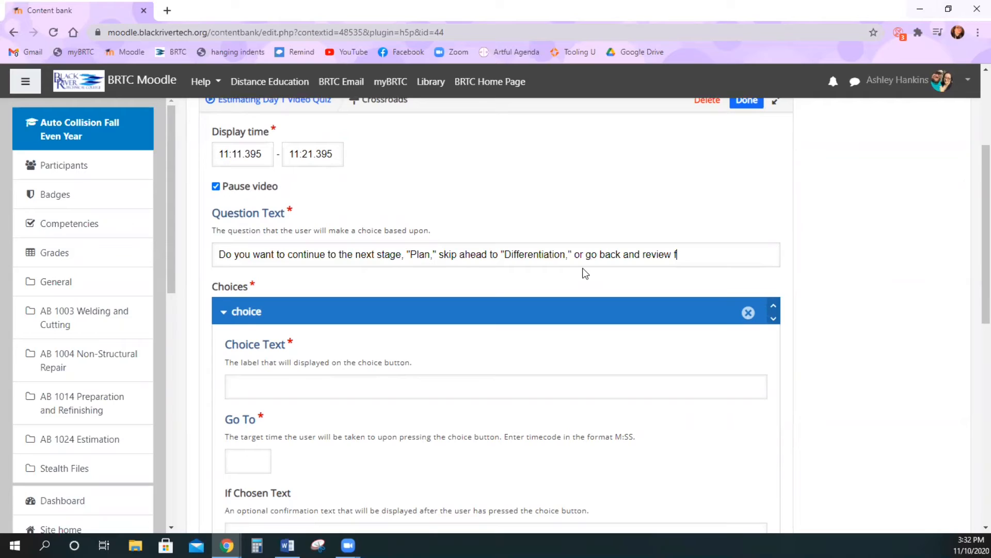
pyautogui.write('rom "Title"?')
# Define the first choice as "Plan", going to 11:12, with the confirmation text "The video will restart from the Plan section."
pyautogui.scroll(-1, 560, 281)
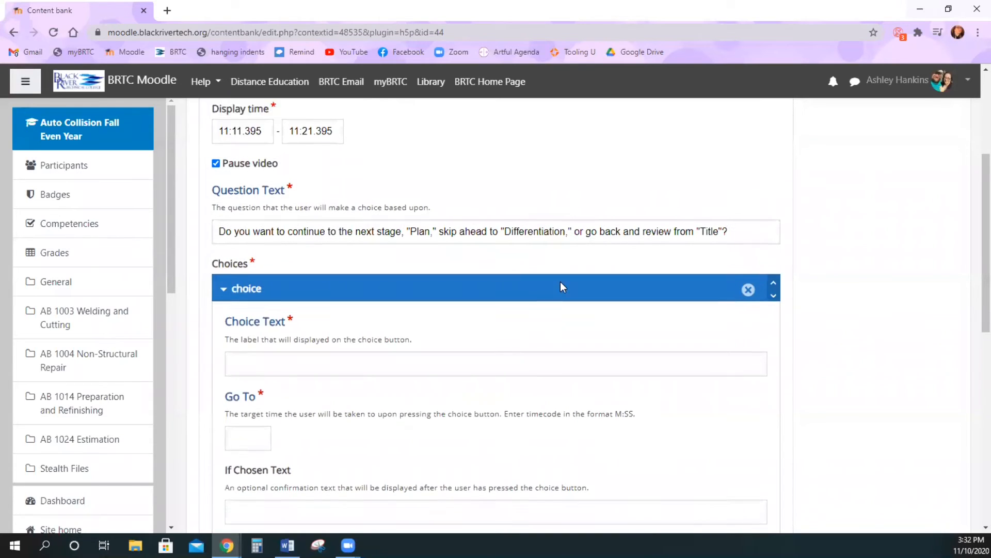
pyautogui.click(516, 327)
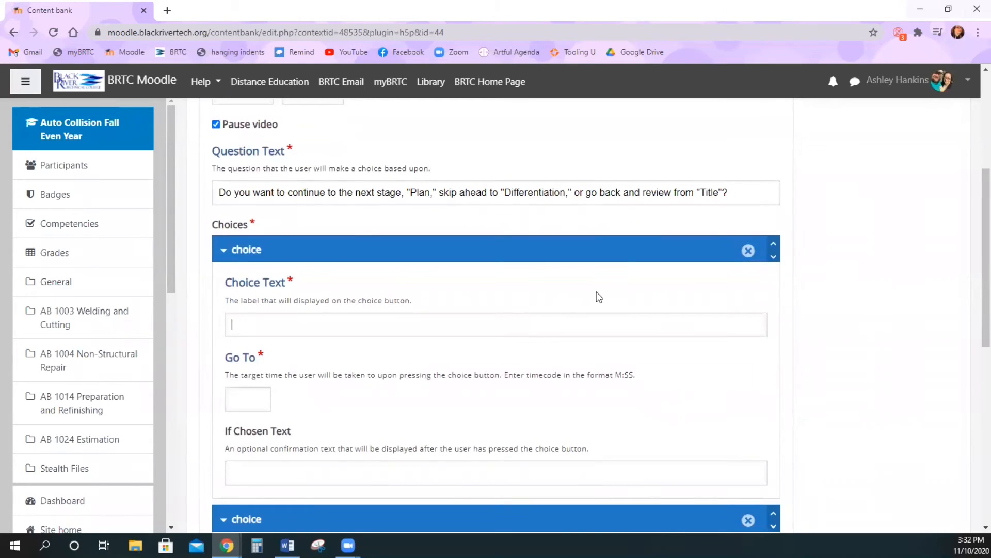
pyautogui.write('Plan')
pyautogui.scroll(2, 470, 354)
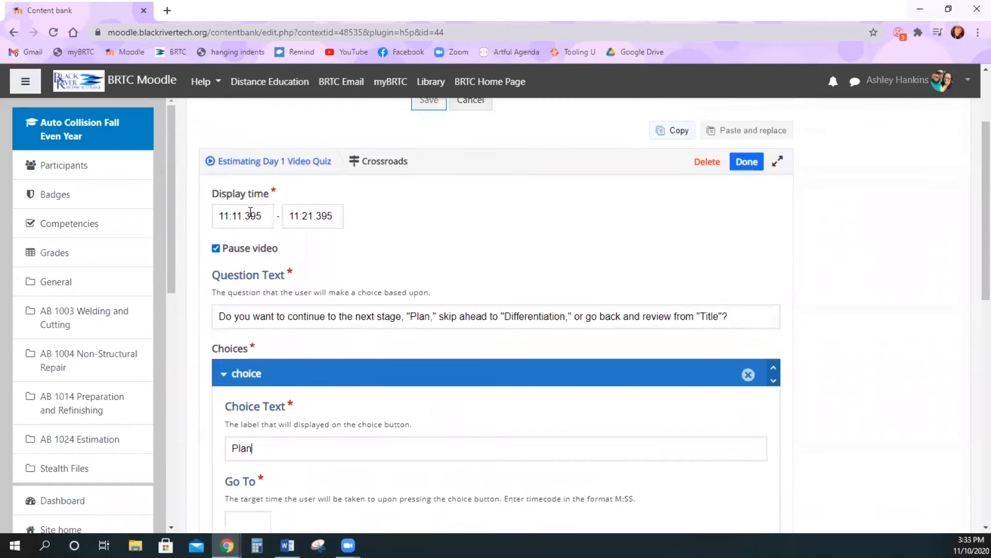
pyautogui.scroll(-1, 278, 310)
pyautogui.click(255, 465)
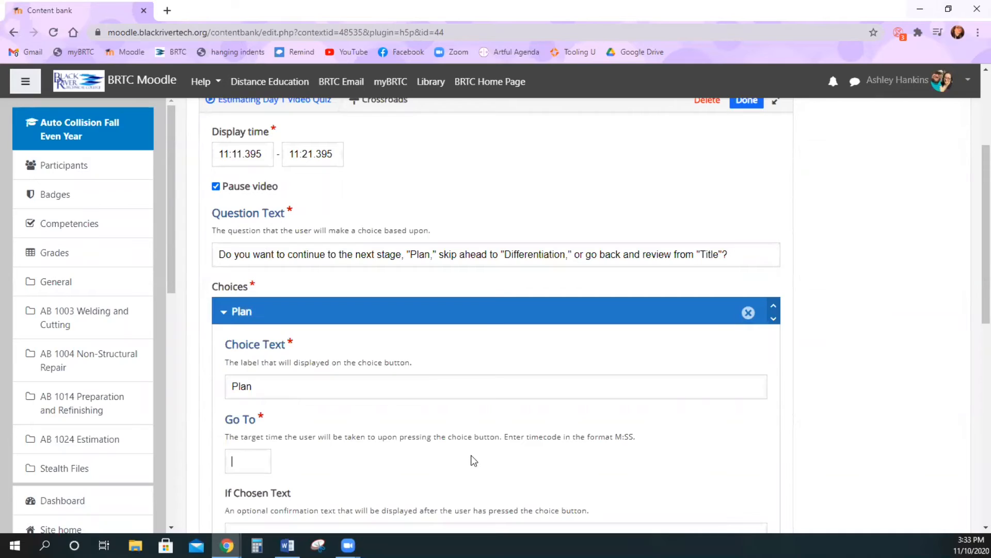
pyautogui.write('11:12')
pyautogui.scroll(-2, 526, 295)
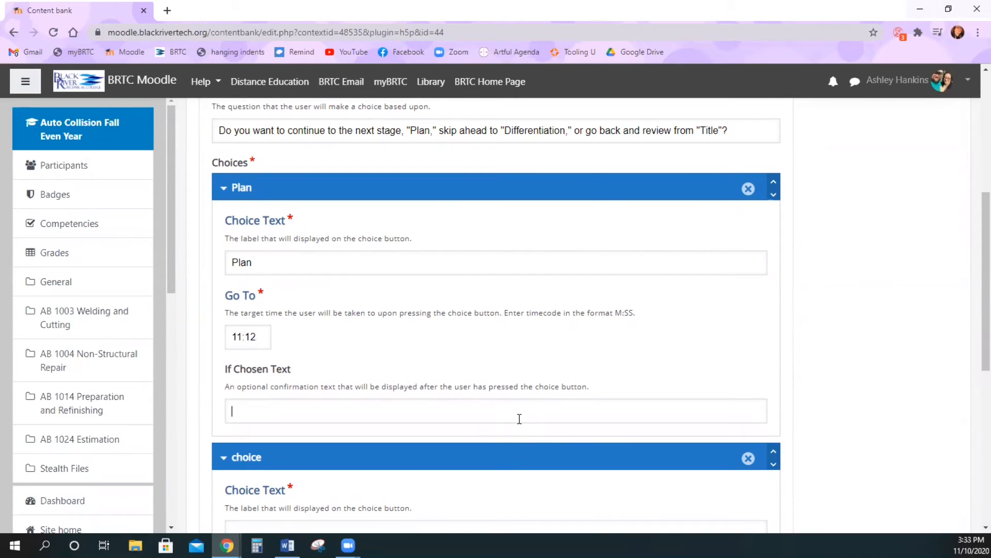
pyautogui.write('The video will restart ')
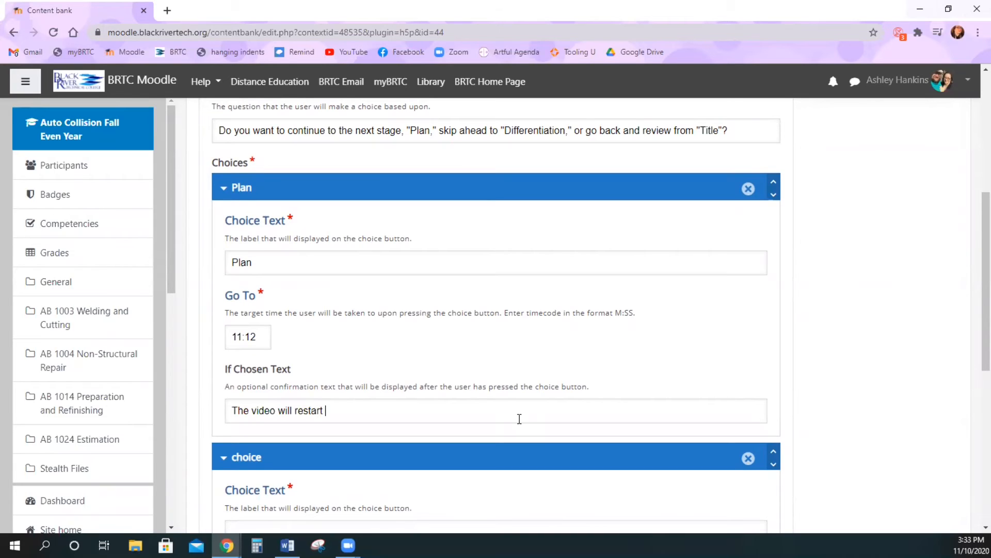
pyautogui.write('from the Plan section.')
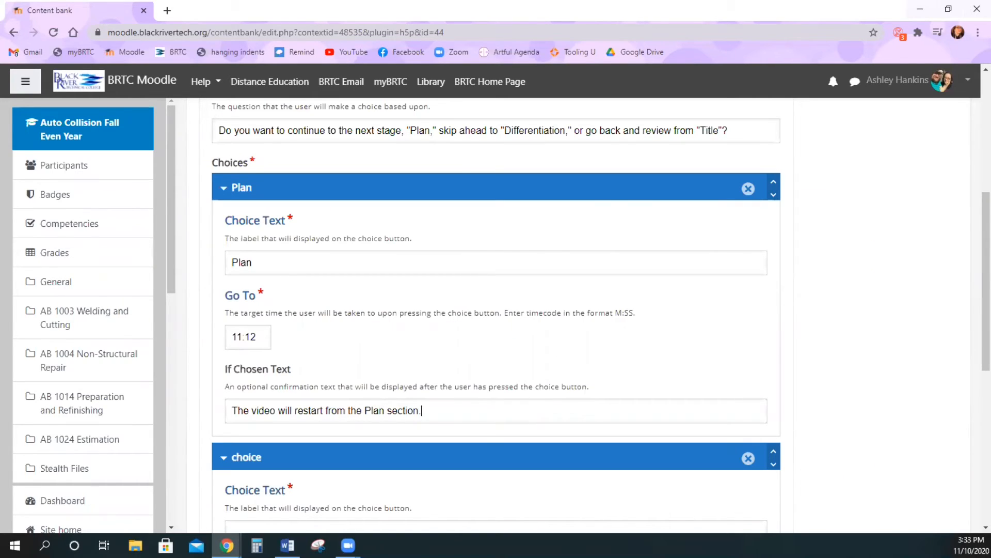
# Define the second choice as "Differentiation", going to 11:58, with the confirmation text "The video will restart from the Differentiation section."
pyautogui.scroll(-4, 312, 341)
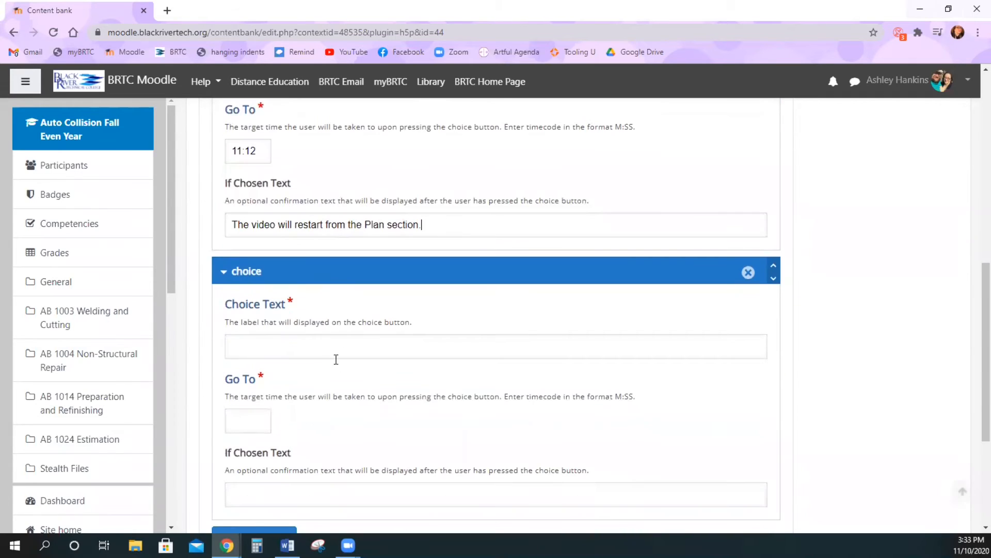
pyautogui.click(335, 355)
pyautogui.write('Differentiation')
pyautogui.press('Tab')
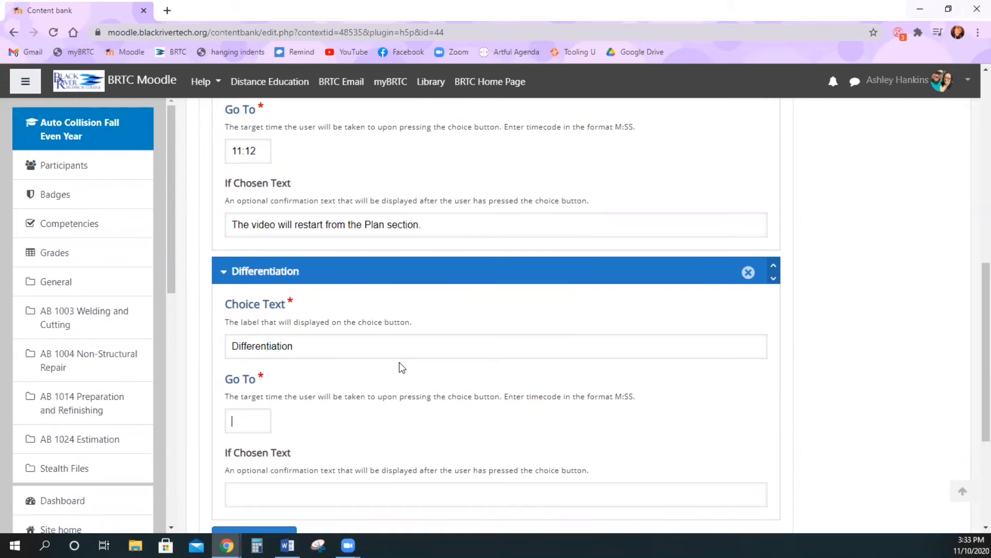
pyautogui.write('11:58')
pyautogui.scroll(-1, 444, 369)
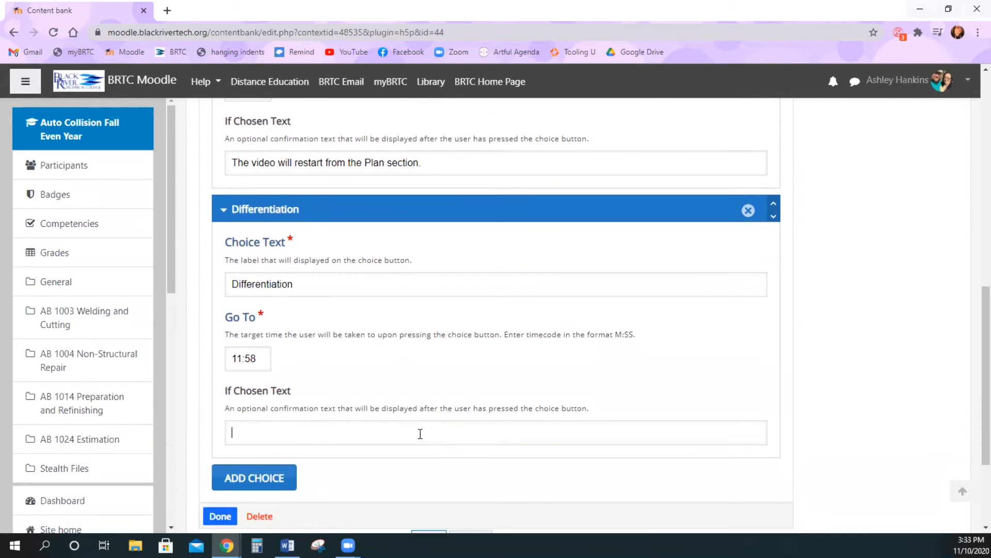
pyautogui.click(420, 434)
pyautogui.write('The video will restart from the ')
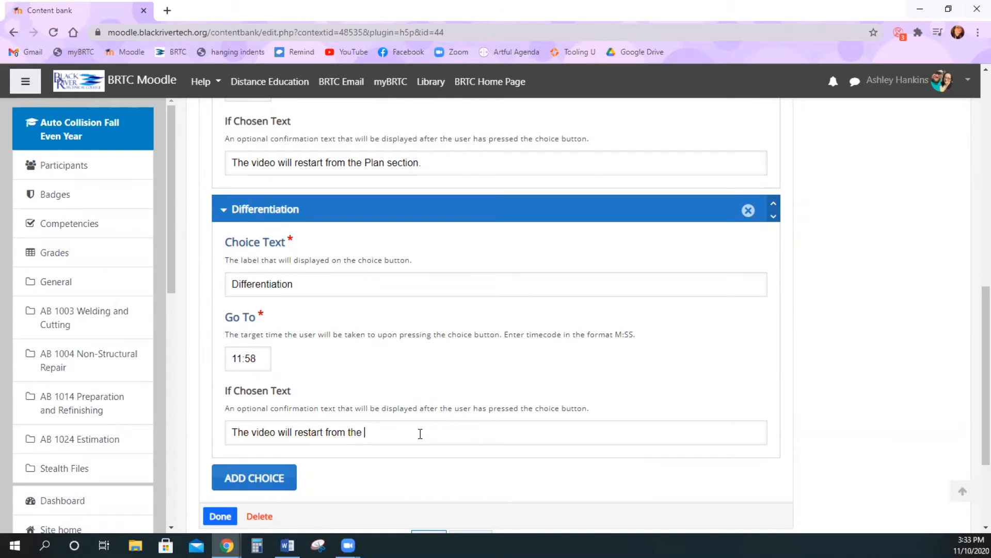
pyautogui.write('Differentiation section.')
# Add a third choice "Title", going to 0:00, with the text "The video will restart from the beginning.", and finish editing the interaction
pyautogui.scroll(-1, 362, 428)
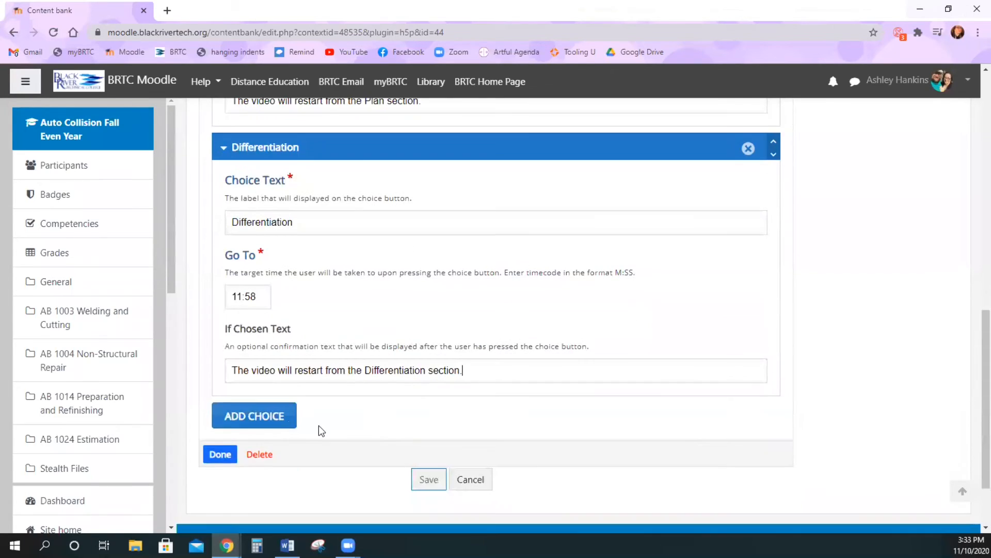
pyautogui.click(284, 416)
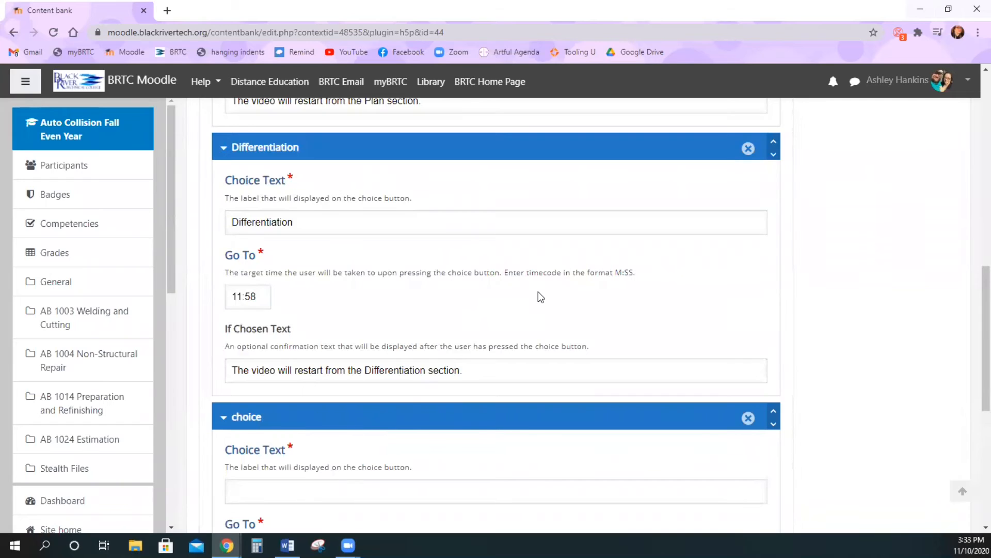
pyautogui.write('Title')
pyautogui.scroll(-1, 540, 295)
pyautogui.scroll(-1, 539, 294)
pyautogui.click(263, 449)
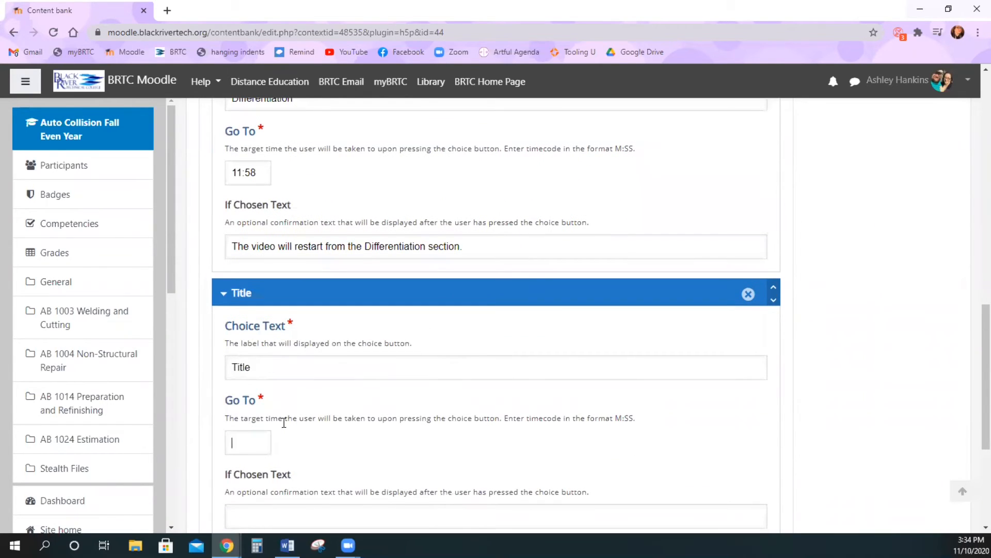
pyautogui.write('0:00')
pyautogui.scroll(-2, 309, 408)
pyautogui.click(316, 391)
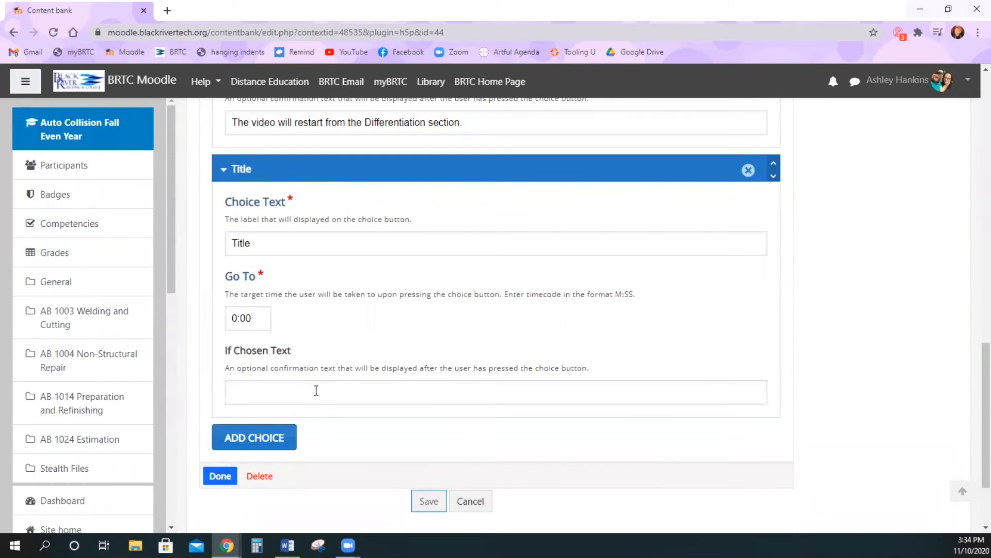
pyautogui.write('The video will restart from the beginning.')
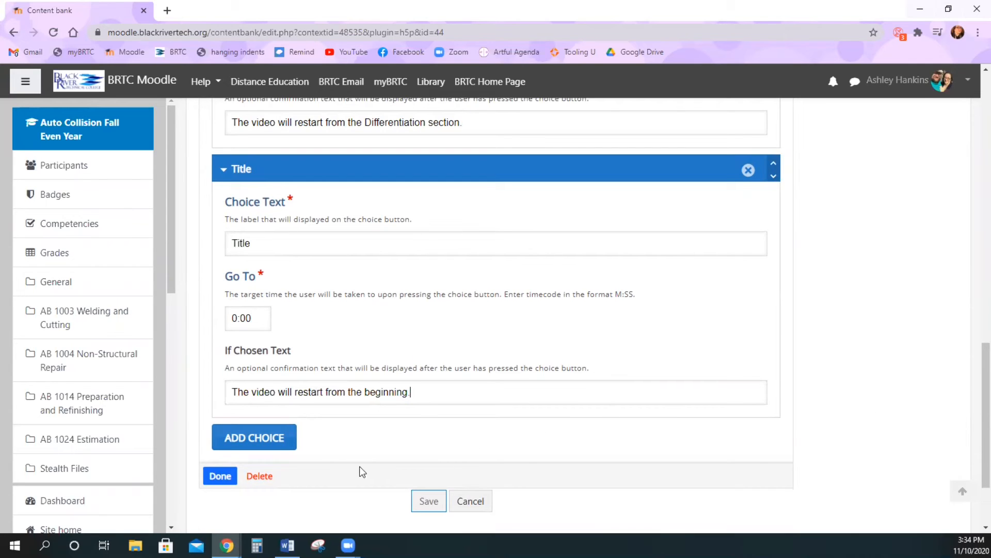
pyautogui.click(219, 476)
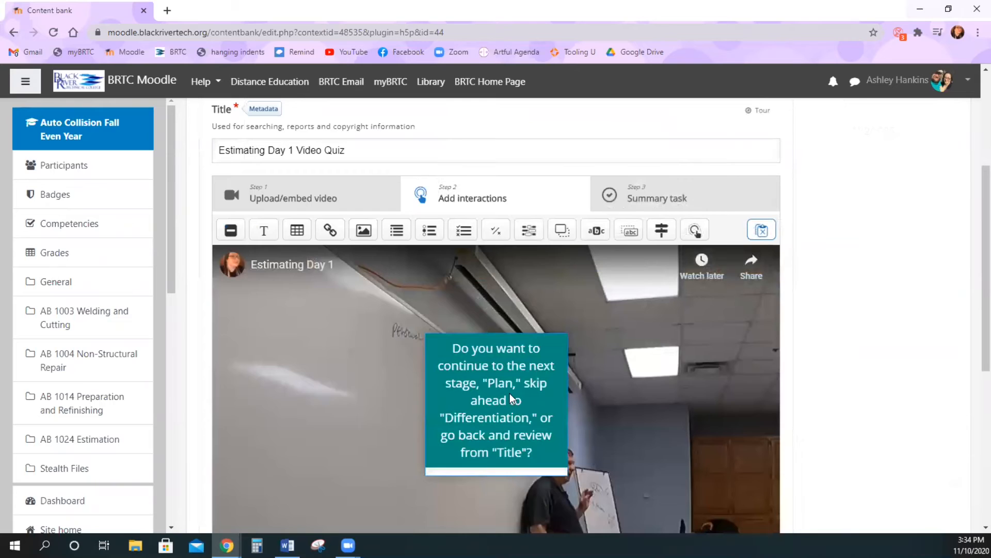
# Enlarge the Crossroads box over the video until the question and all three choices fit, and save the quiz
pyautogui.click(509, 393)
pyautogui.moveTo(425, 332); pyautogui.dragTo(310, 262)
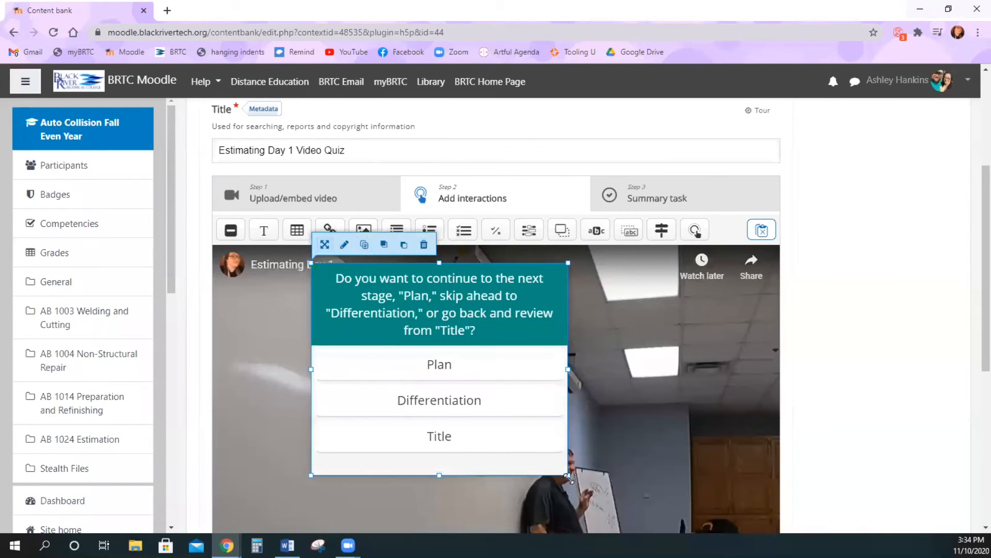
pyautogui.moveTo(568, 475); pyautogui.dragTo(671, 524)
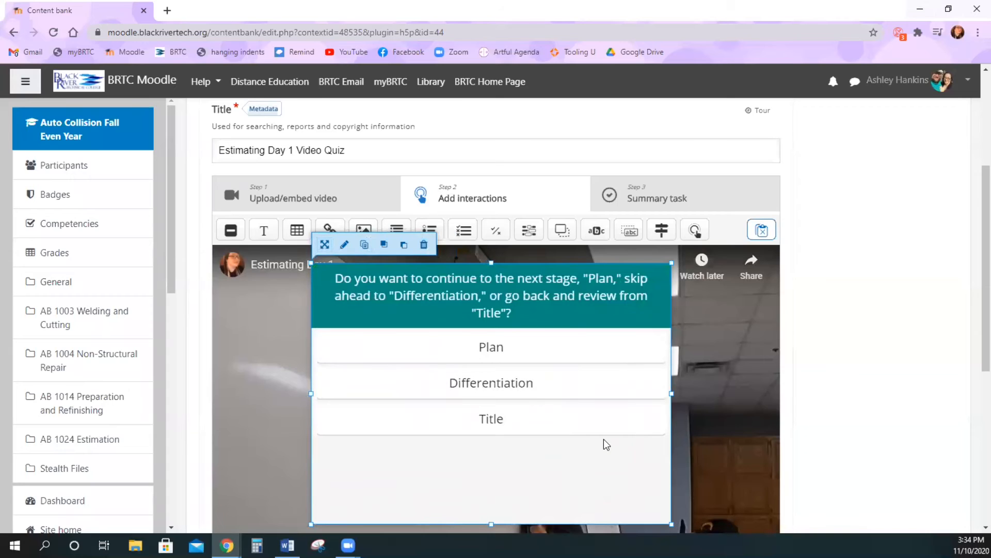
pyautogui.scroll(-7, 603, 436)
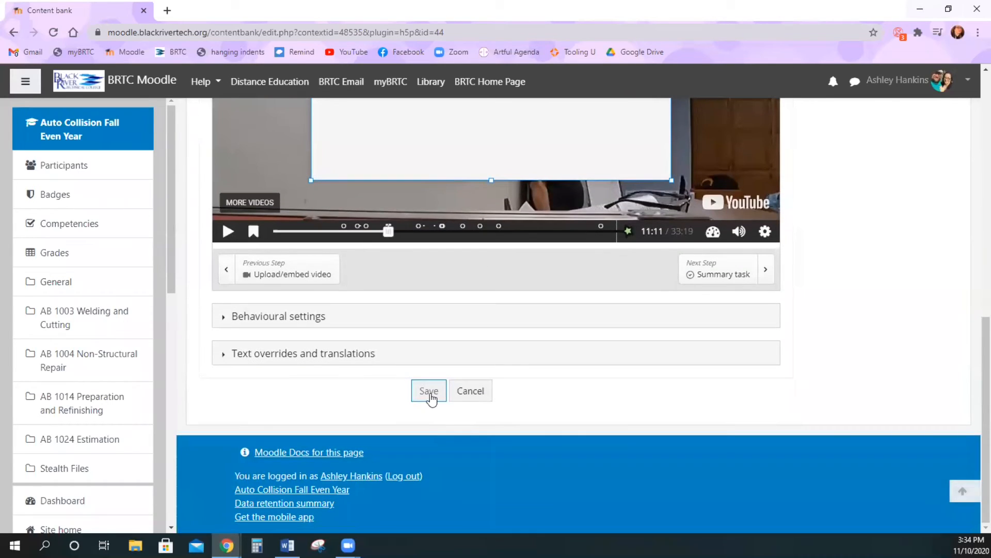
pyautogui.click(430, 392)
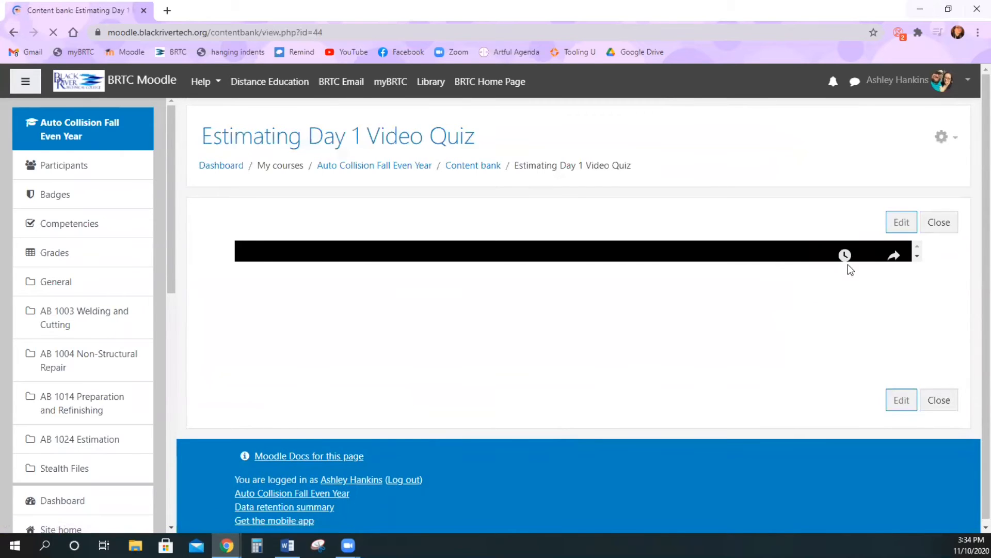
# Test the Crossroads question at 11:11 by choosing Plan, Differentiation and Title in turn and continuing the video after each
pyautogui.scroll(-4, 774, 261)
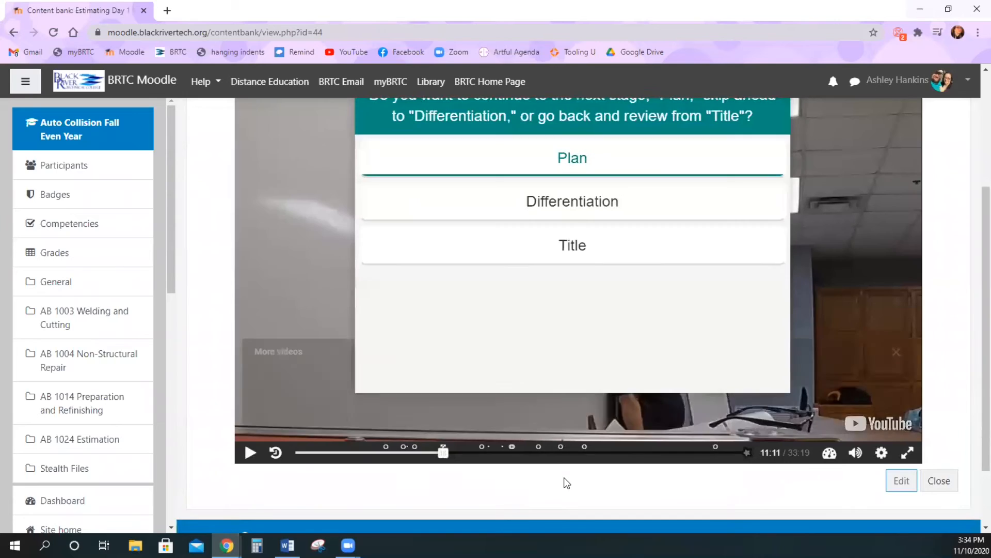
pyautogui.scroll(1, 564, 478)
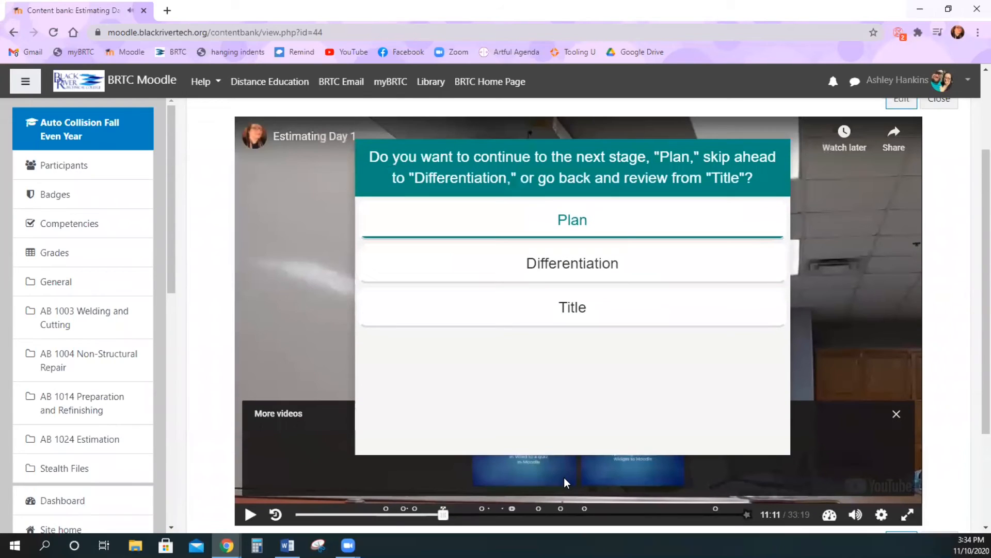
pyautogui.click(625, 227)
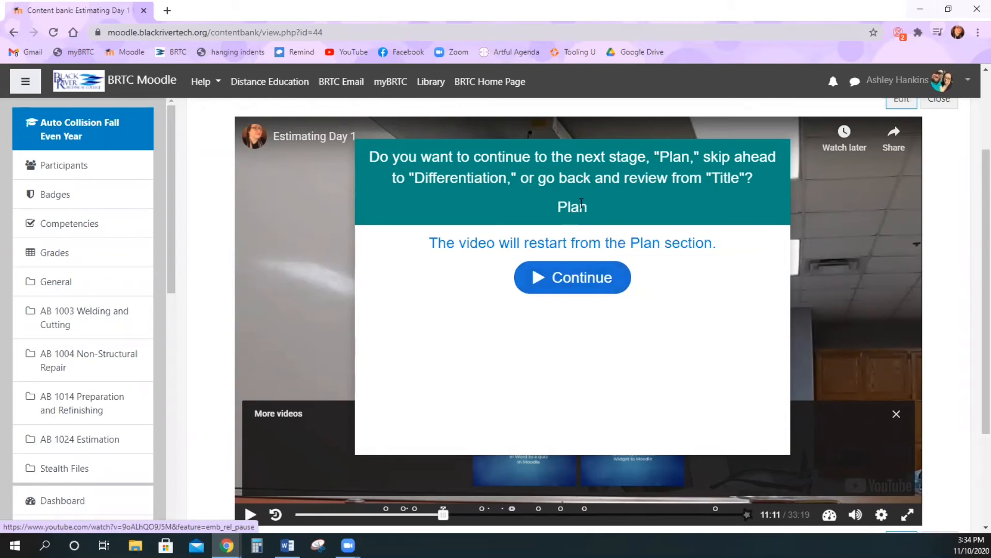
pyautogui.click(589, 288)
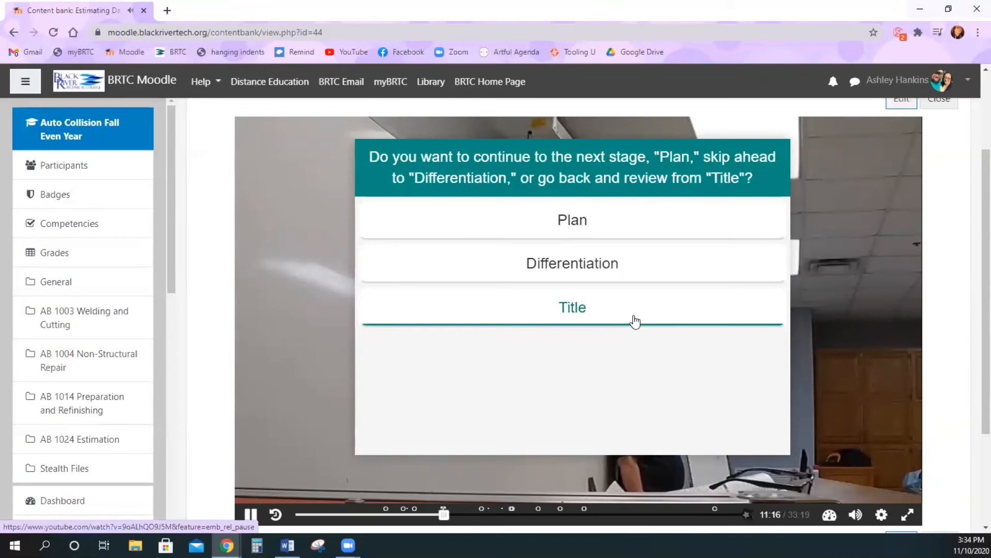
pyautogui.click(628, 275)
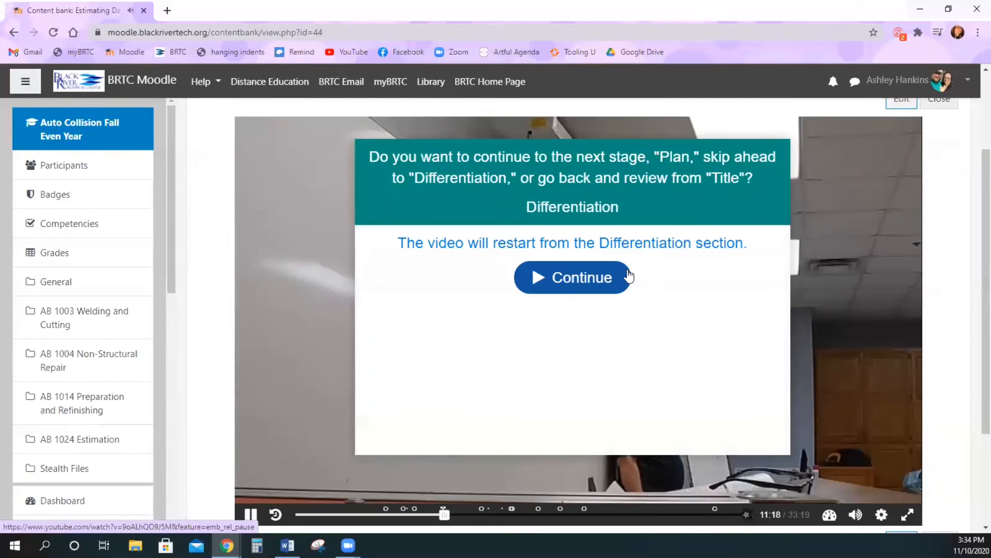
pyautogui.click(614, 278)
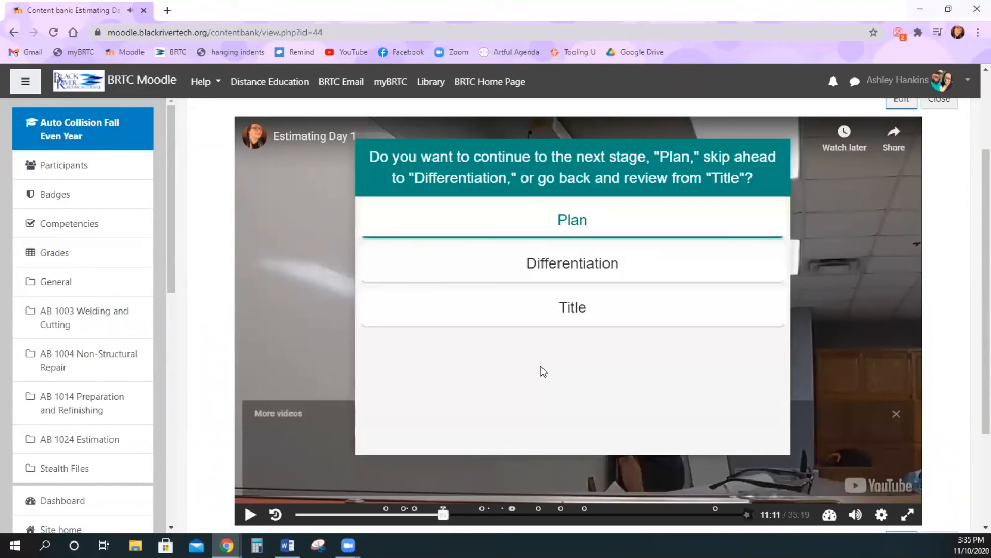
pyautogui.click(576, 315)
pyautogui.click(606, 283)
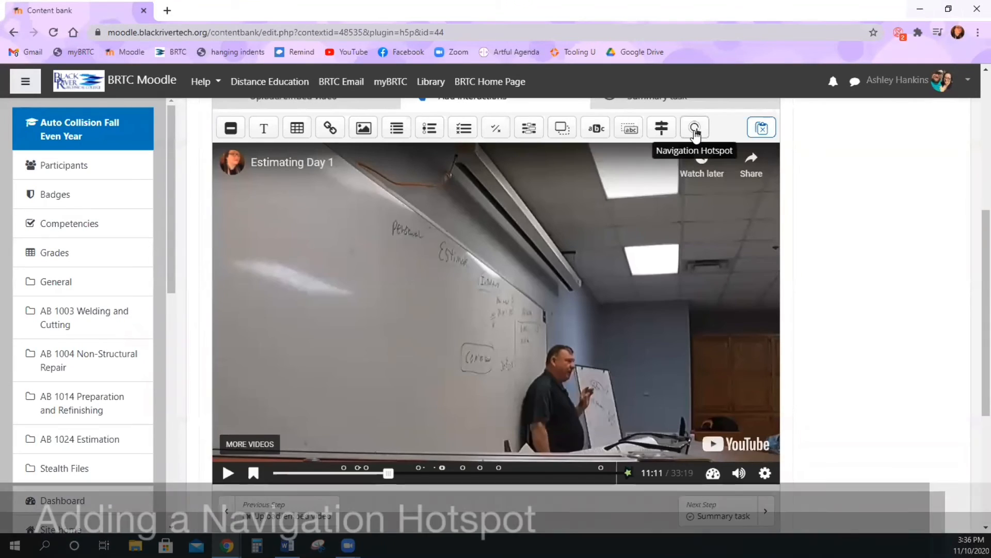
# Add a Navigation Hotspot at 11:11 with a Timecode destination that goes to 0:00
pyautogui.click(695, 130)
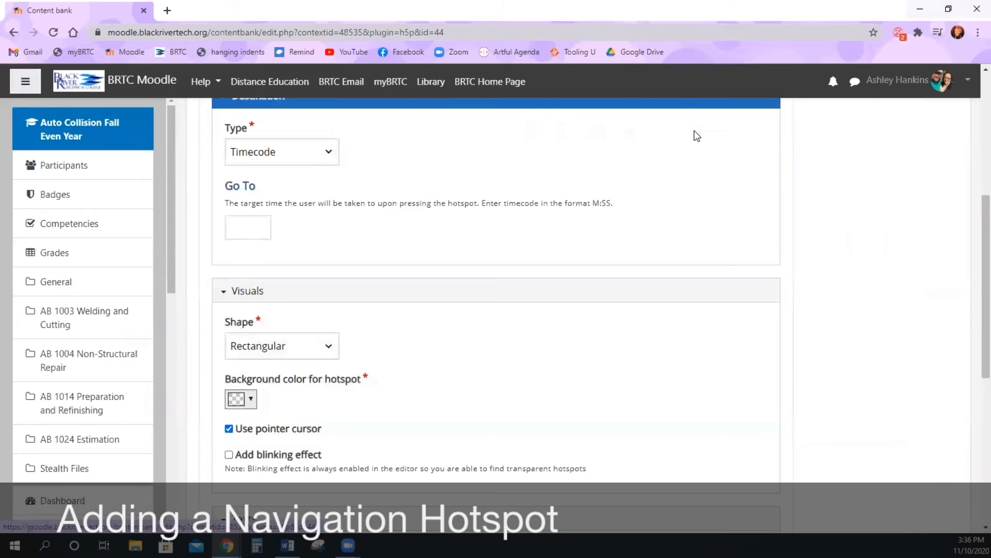
pyautogui.scroll(2, 490, 375)
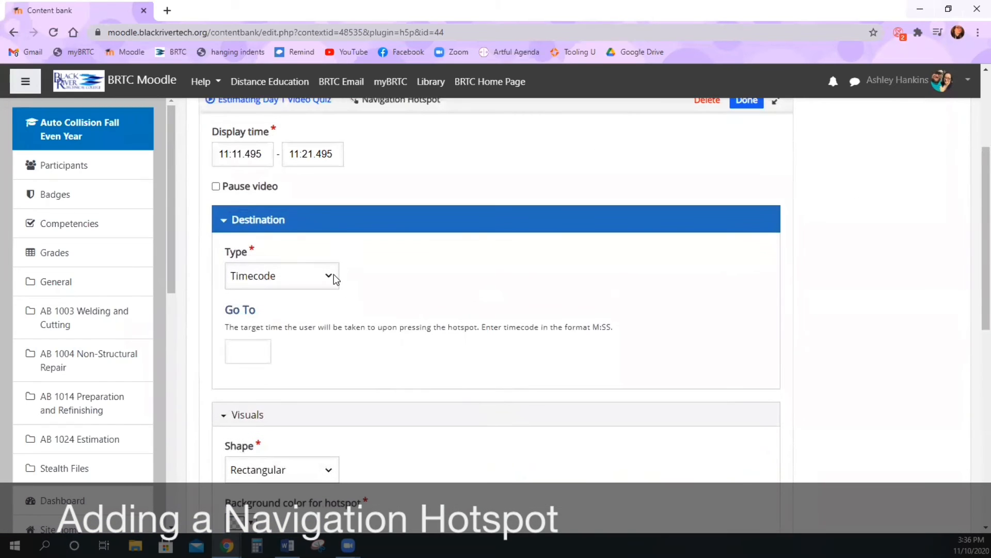
pyautogui.click(334, 275)
pyautogui.click(399, 287)
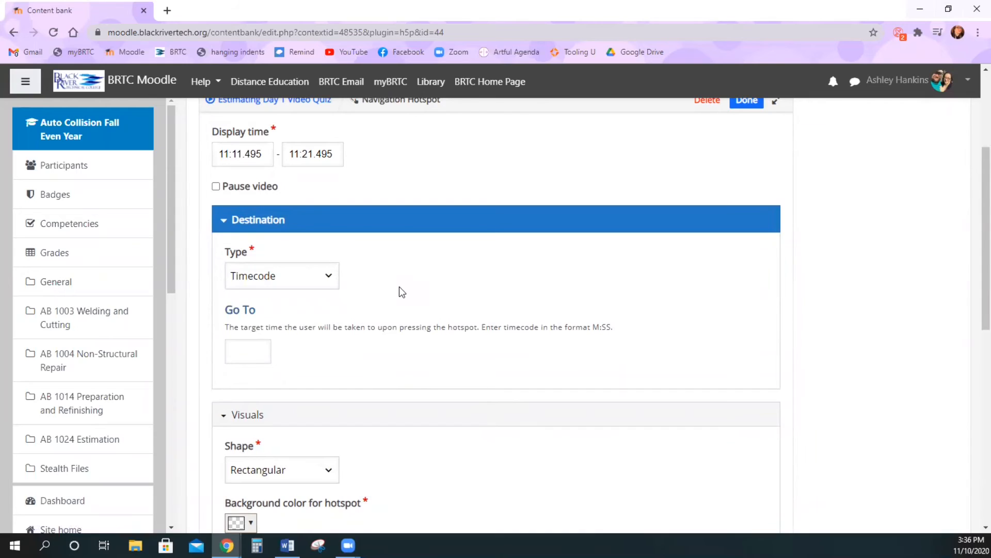
pyautogui.click(266, 353)
pyautogui.write('0:00')
# Give the hotspot a bright green background and turn on its blinking effect
pyautogui.scroll(-2, 465, 361)
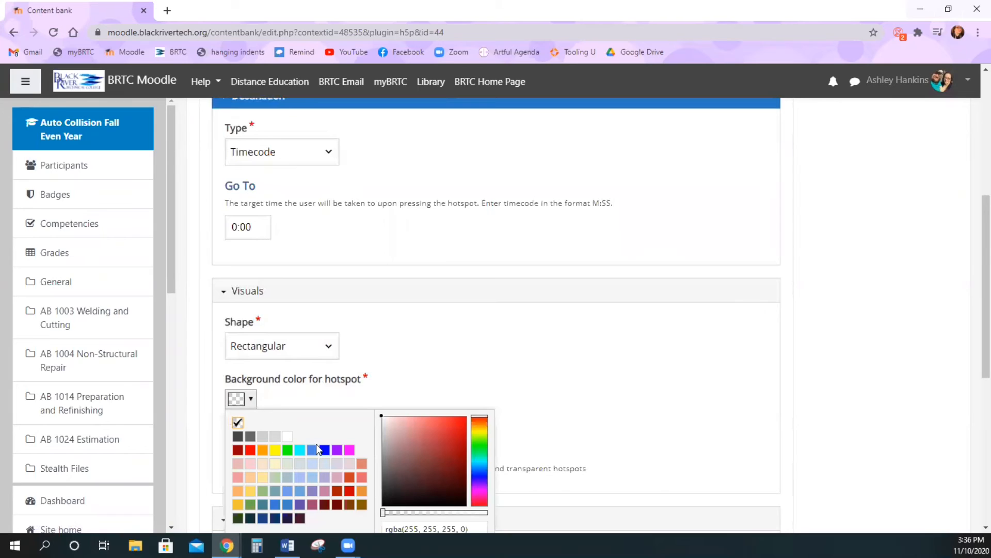
pyautogui.click(288, 450)
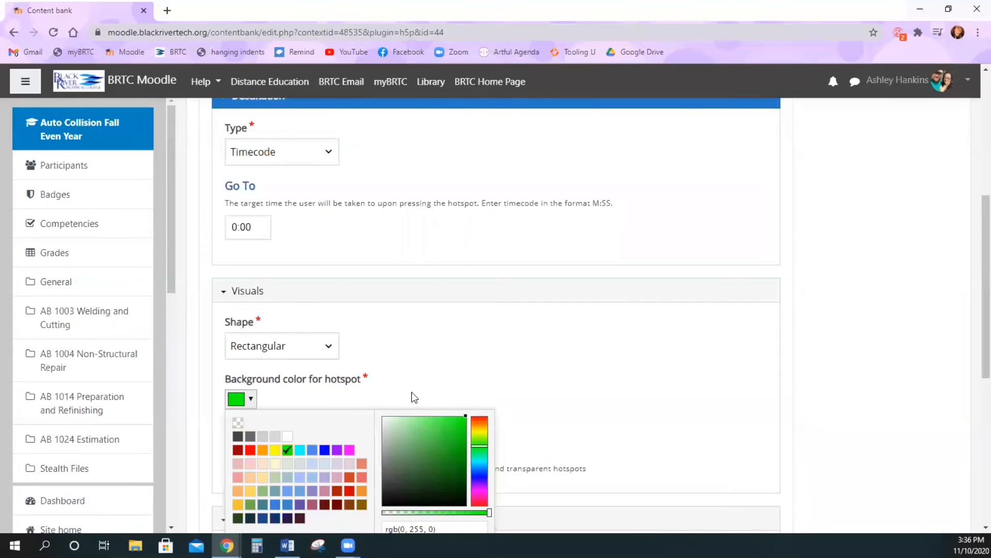
pyautogui.click(428, 382)
pyautogui.scroll(-1, 428, 382)
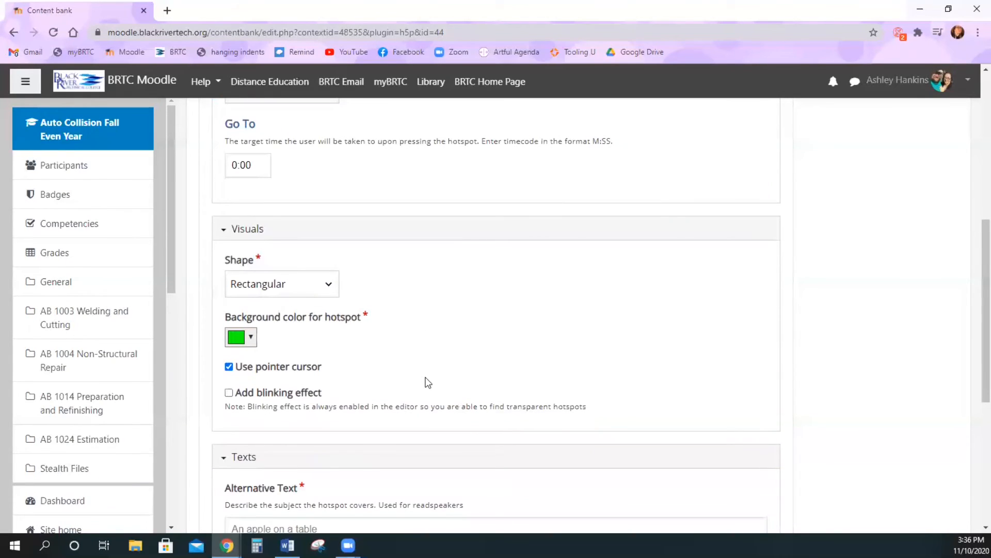
pyautogui.click(300, 395)
pyautogui.scroll(1, 471, 360)
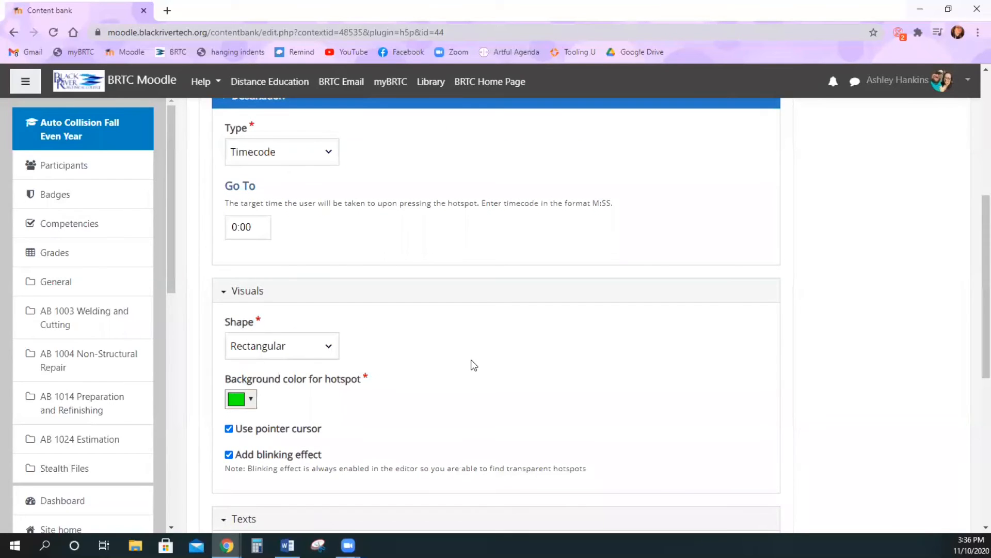
# Enter the hotspot's alternative text as "You must describe what the hotspot is covering for ADA purposes."
pyautogui.scroll(-3, 471, 360)
pyautogui.scroll(-2, 475, 365)
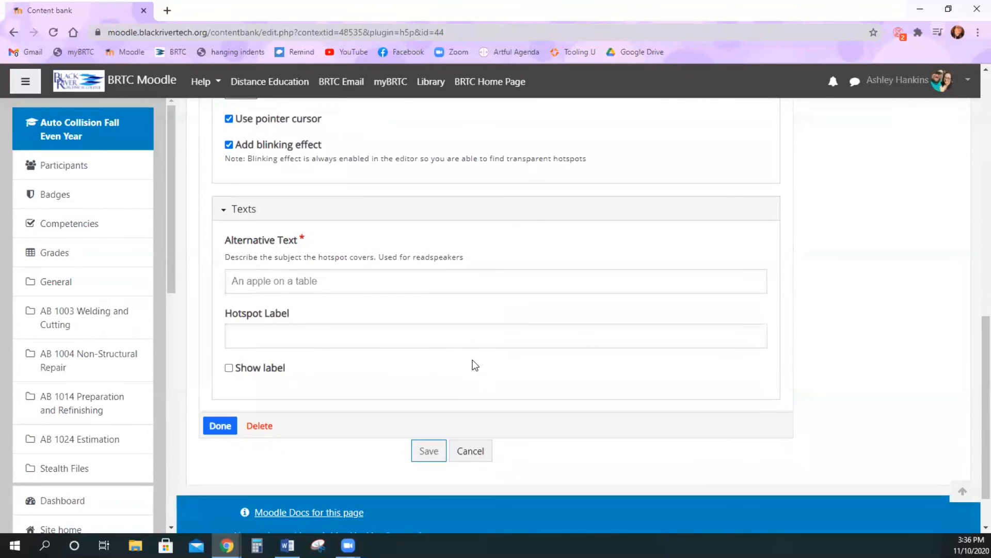
pyautogui.click(421, 285)
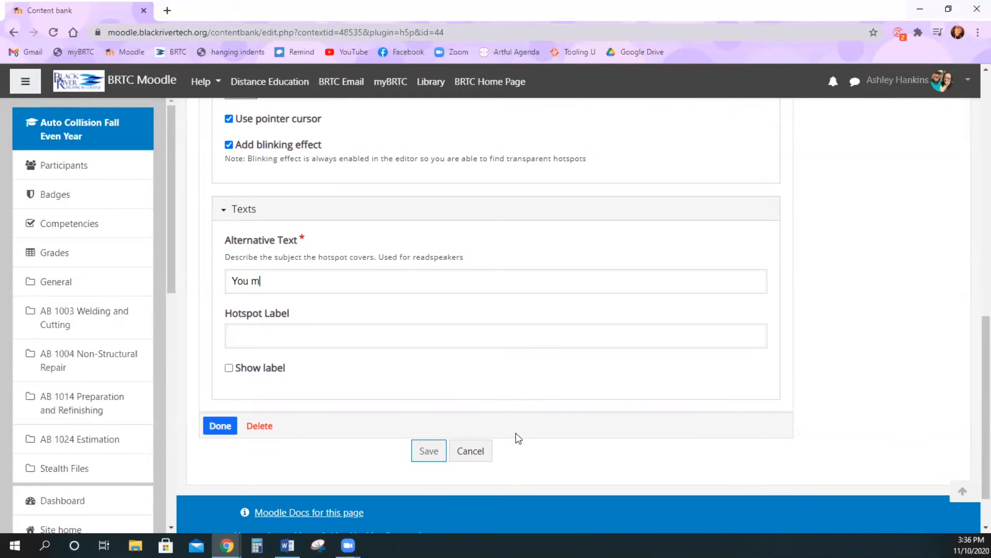
pyautogui.write('You must describe what the hotspot is coverin')
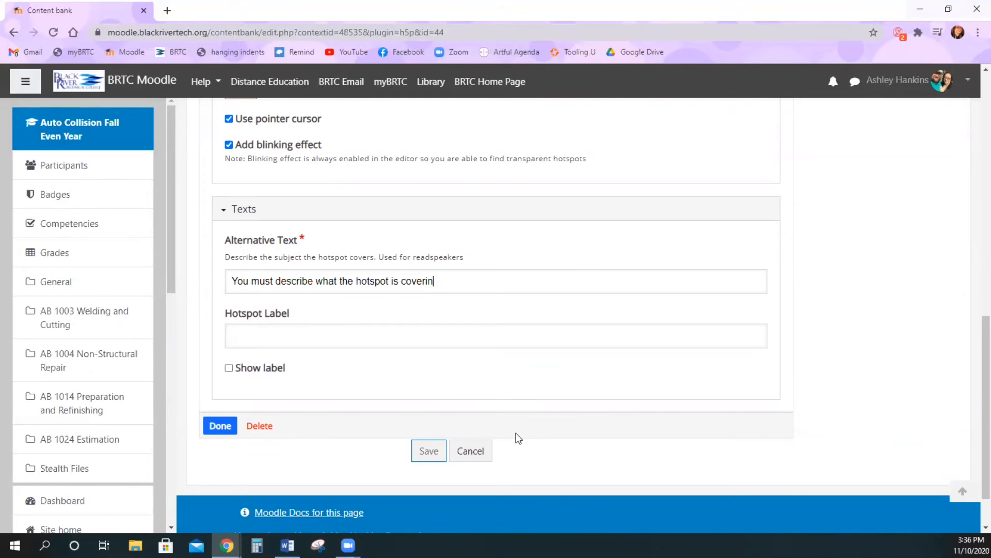
pyautogui.write('g for ADA purposes.')
# Label the hotspot "Click here to restart.", show the label, and finish editing the interaction
pyautogui.click(356, 344)
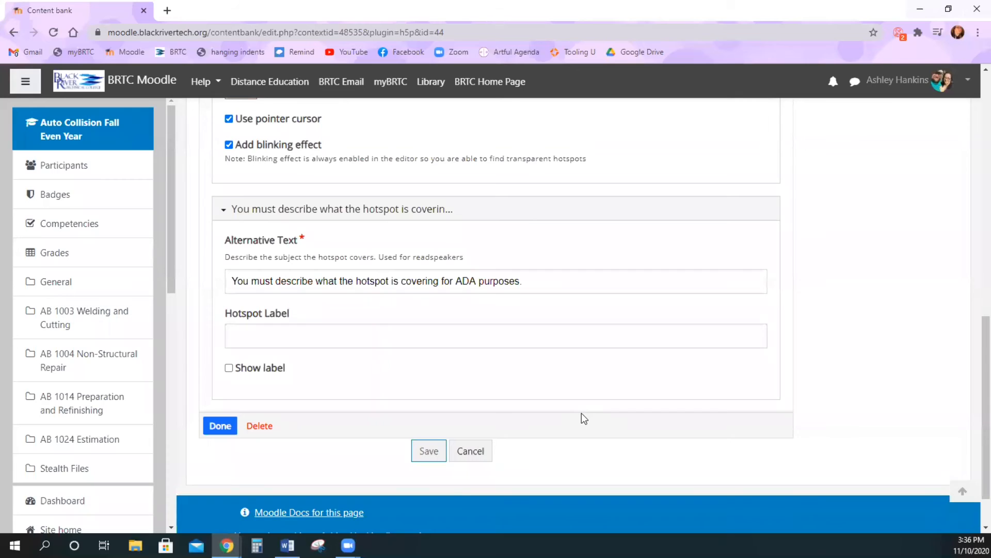
pyautogui.write('Click here to restart.')
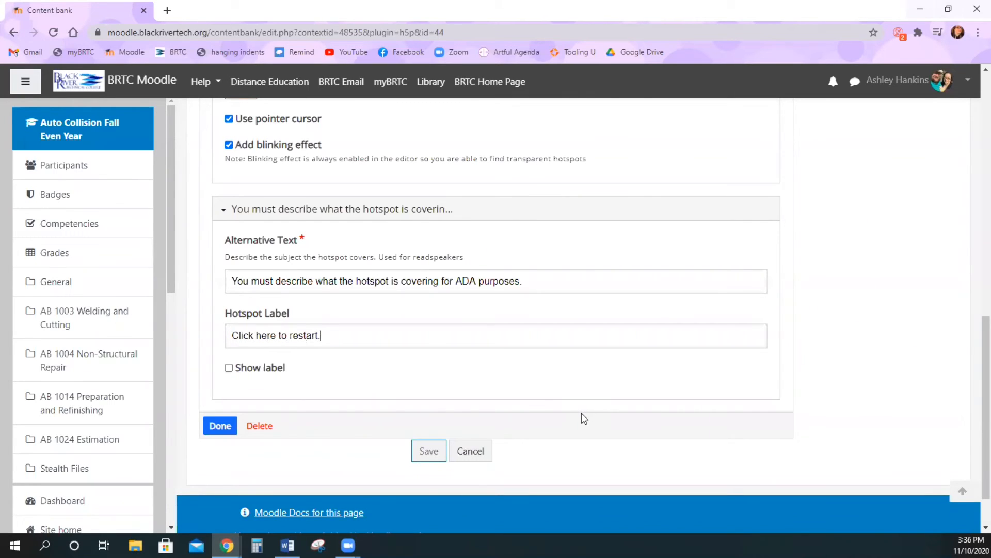
pyautogui.click(273, 370)
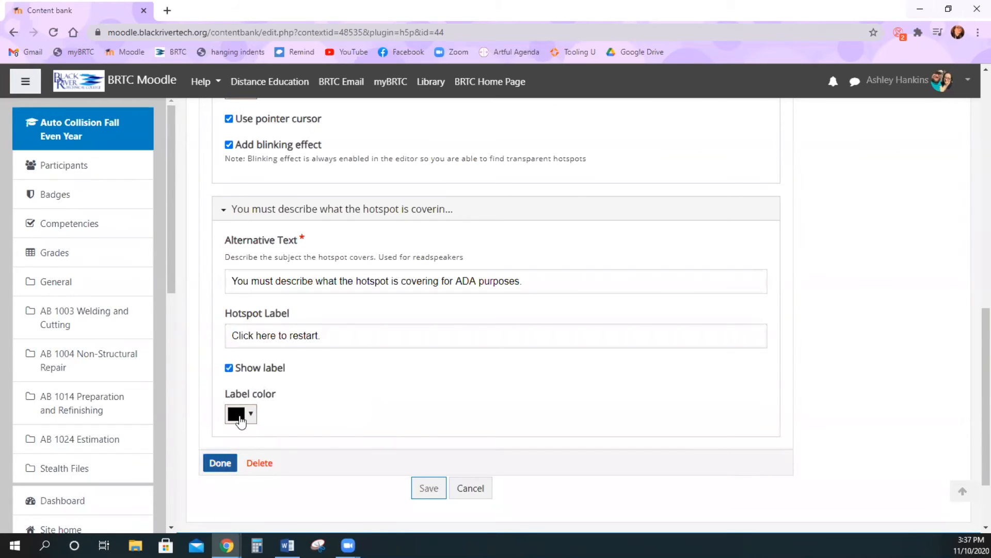
pyautogui.click(218, 464)
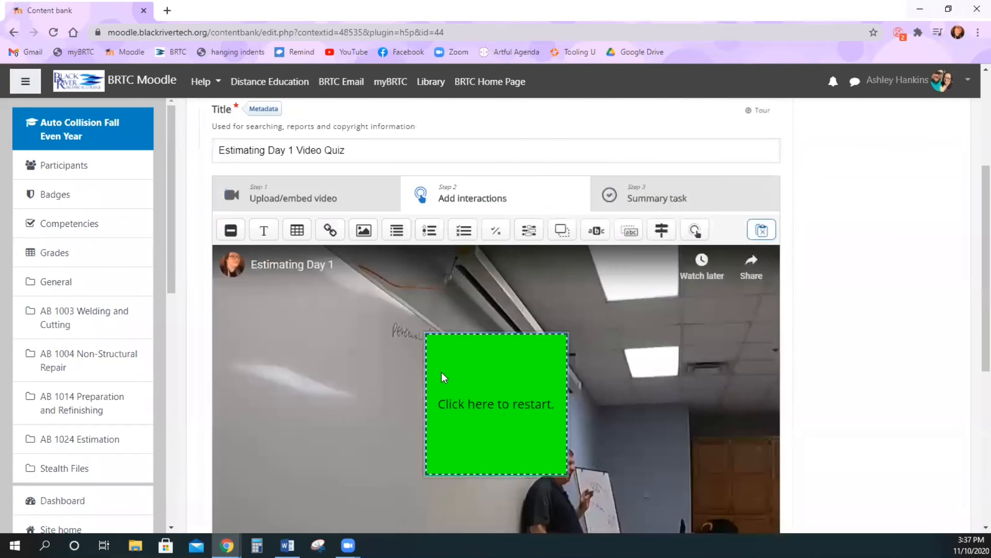
# Move the green restart hotspot toward the lower-left area of the video frame
pyautogui.scroll(-2, 648, 381)
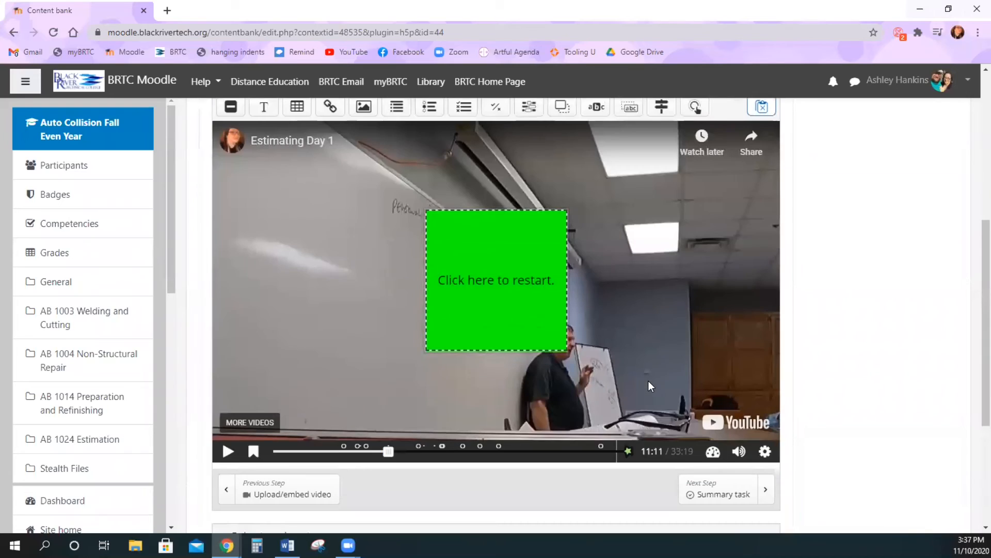
pyautogui.click(541, 329)
pyautogui.moveTo(482, 334); pyautogui.dragTo(335, 384)
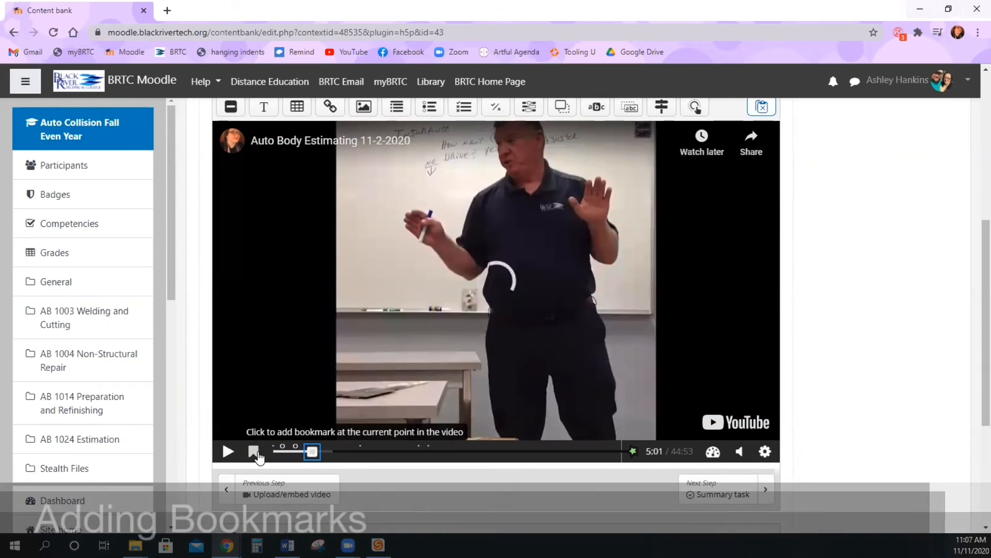
# Add a bookmark named "Section 2" at 5:01 in the Auto Body Estimating 11-2-2020 video
pyautogui.click(254, 452)
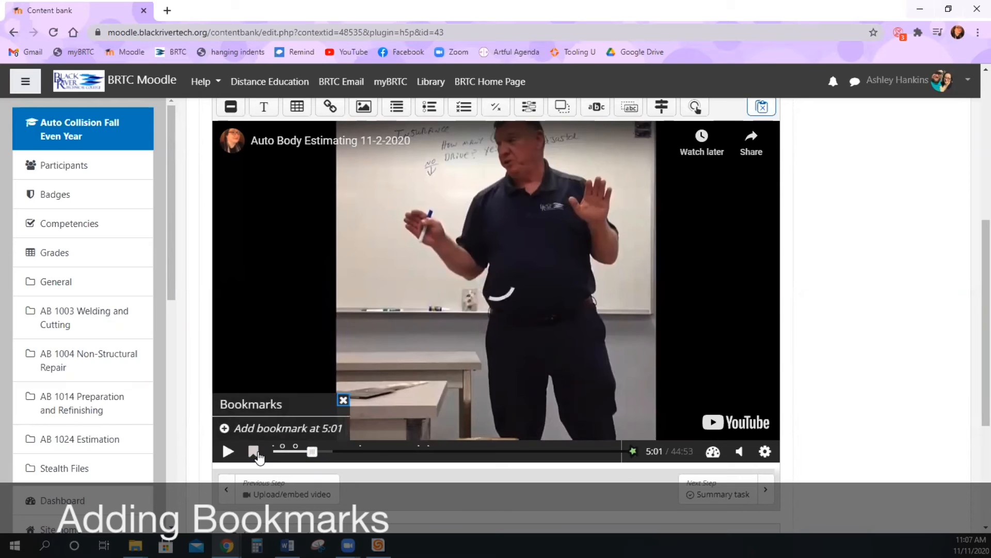
pyautogui.click(268, 432)
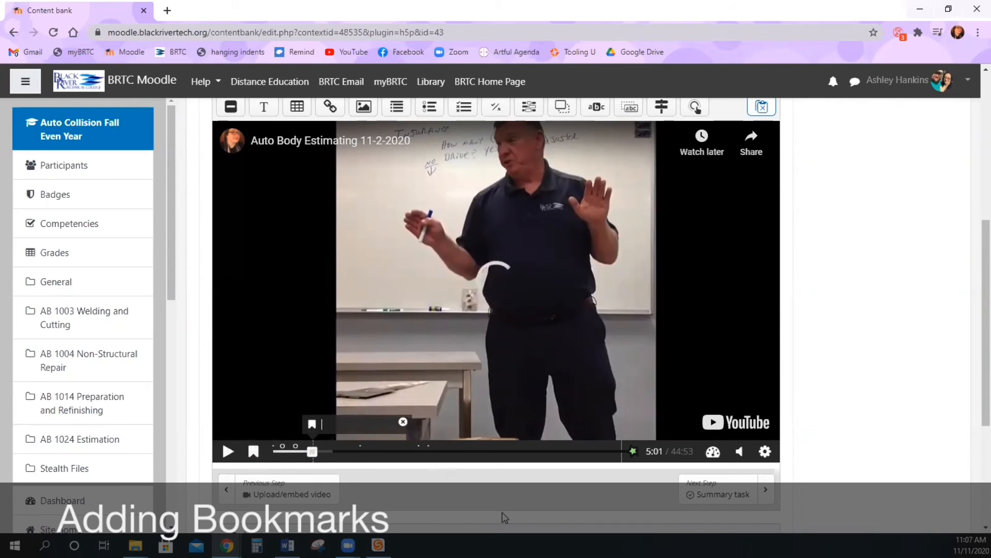
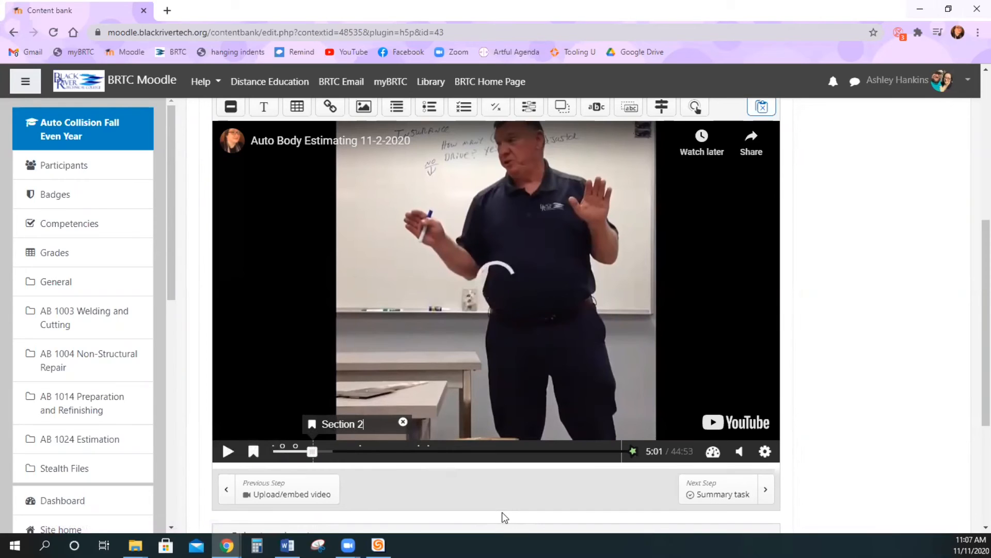
pyautogui.press('Return')
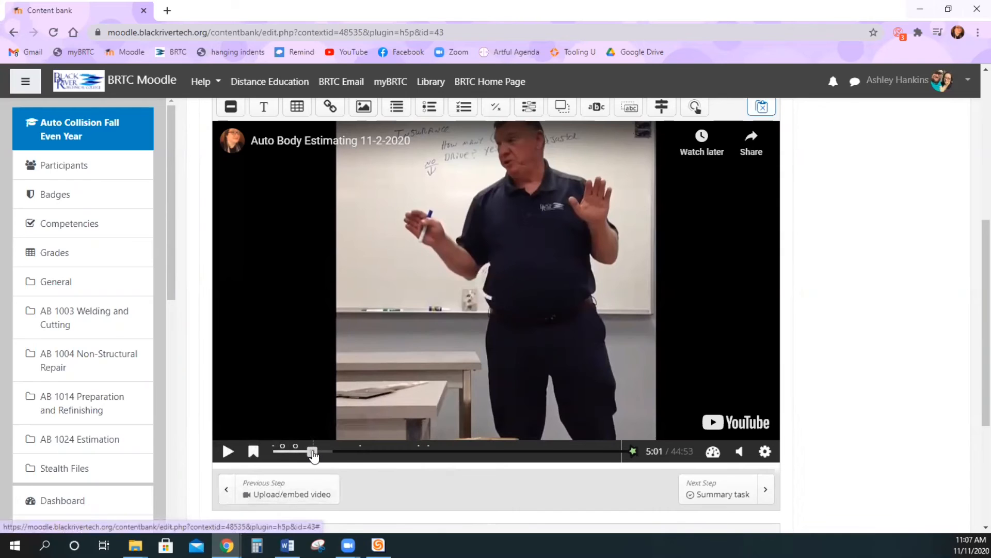
# Move the video to 17:43 and add a bookmark named "Section 3" there
pyautogui.moveTo(312, 452); pyautogui.dragTo(408, 458)
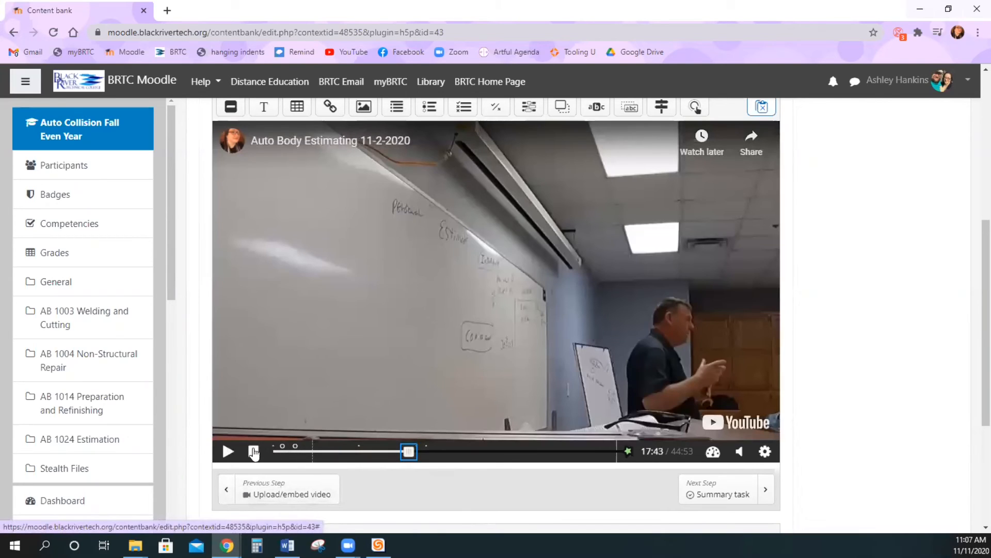
pyautogui.click(251, 451)
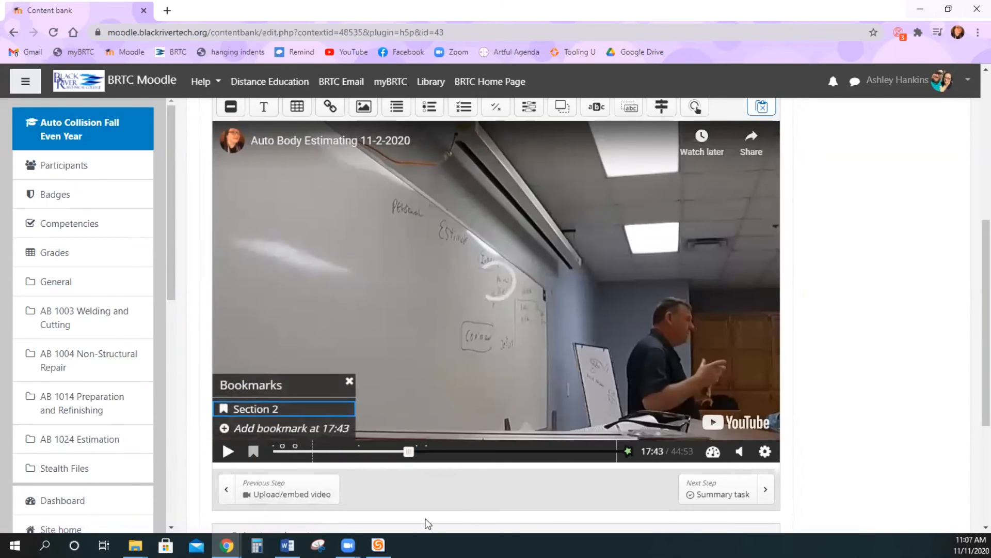
pyautogui.click(292, 429)
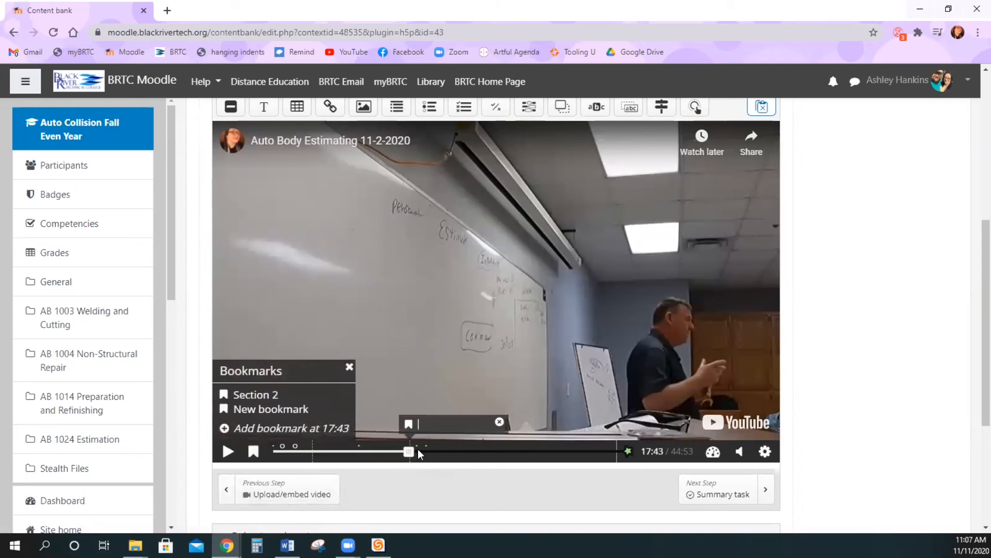
pyautogui.write('Section 3')
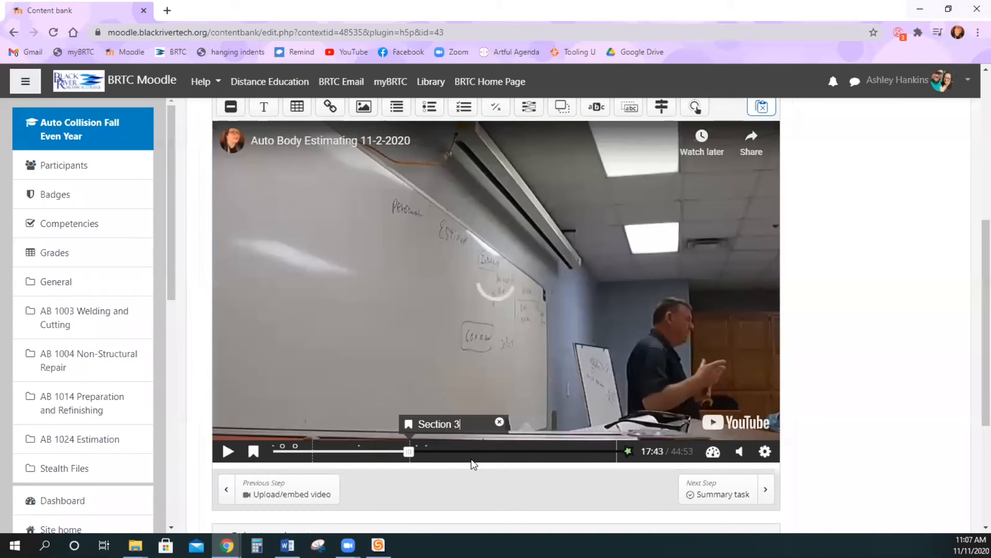
# Add a bookmark named "Section 4" at 29:14 and save the interactive video
pyautogui.click(497, 452)
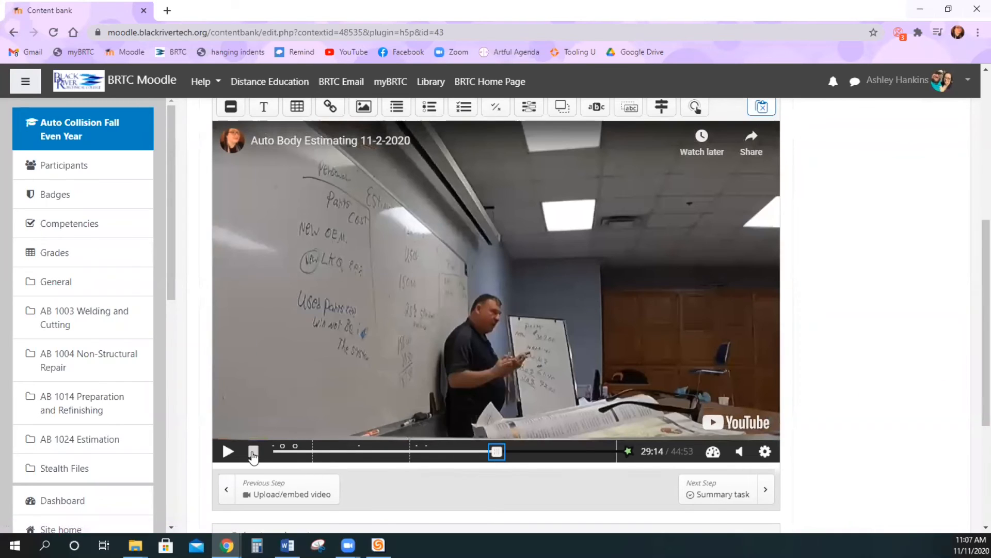
pyautogui.click(253, 451)
pyautogui.click(305, 432)
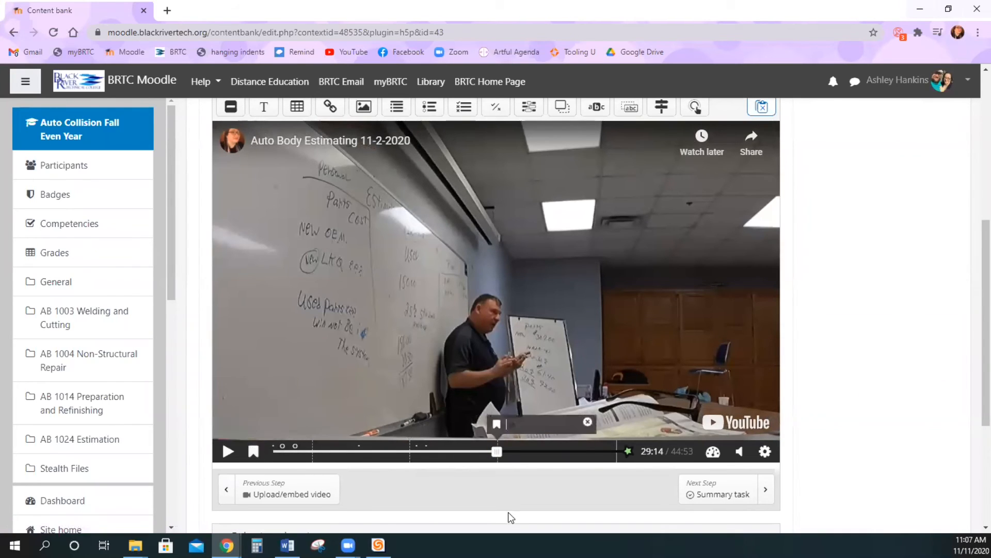
pyautogui.write('Section 4')
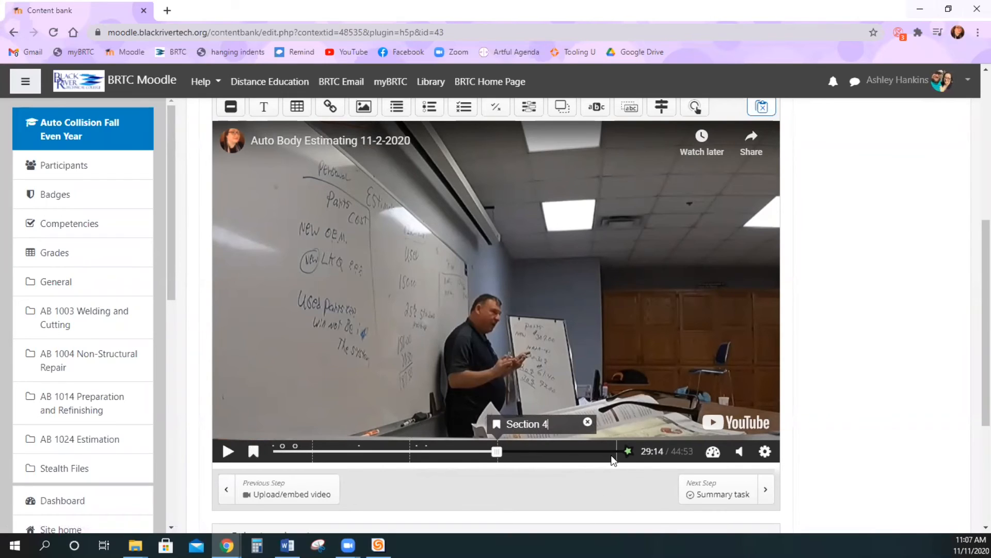
pyautogui.scroll(-4, 613, 461)
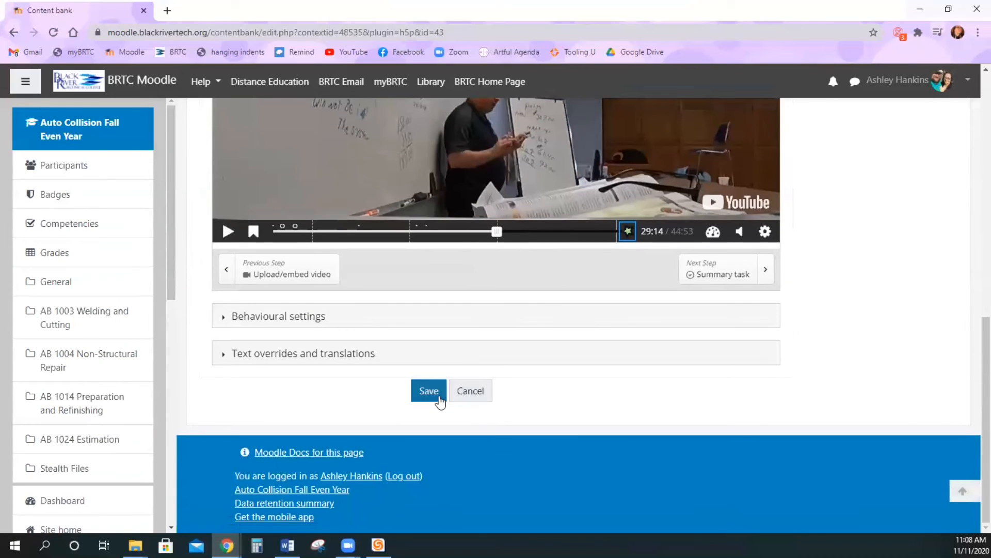
pyautogui.click(430, 391)
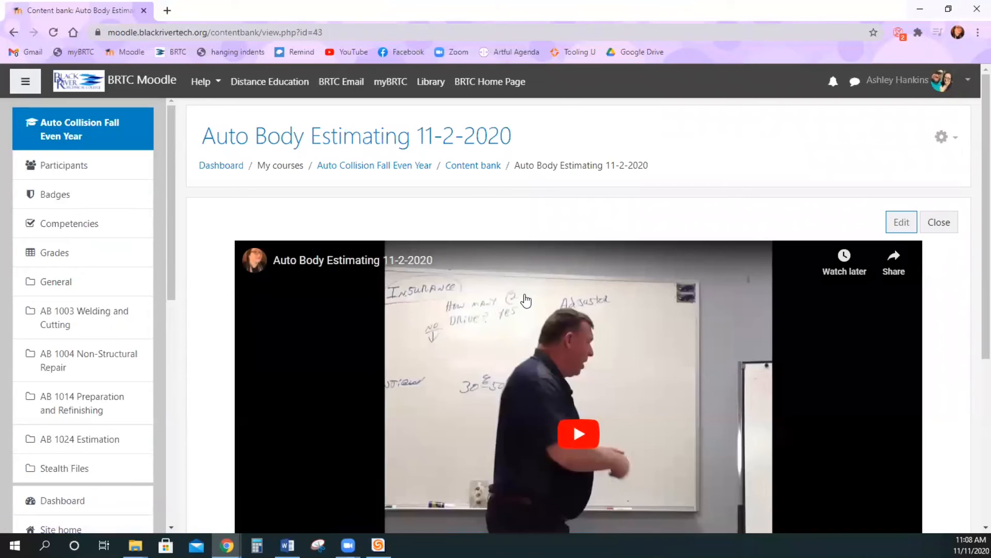
# Play the saved video with its sound muted and jump along the timeline to the Section 2, Section 3 and Section 4 bookmarks
pyautogui.scroll(-2, 526, 300)
pyautogui.scroll(-1, 526, 300)
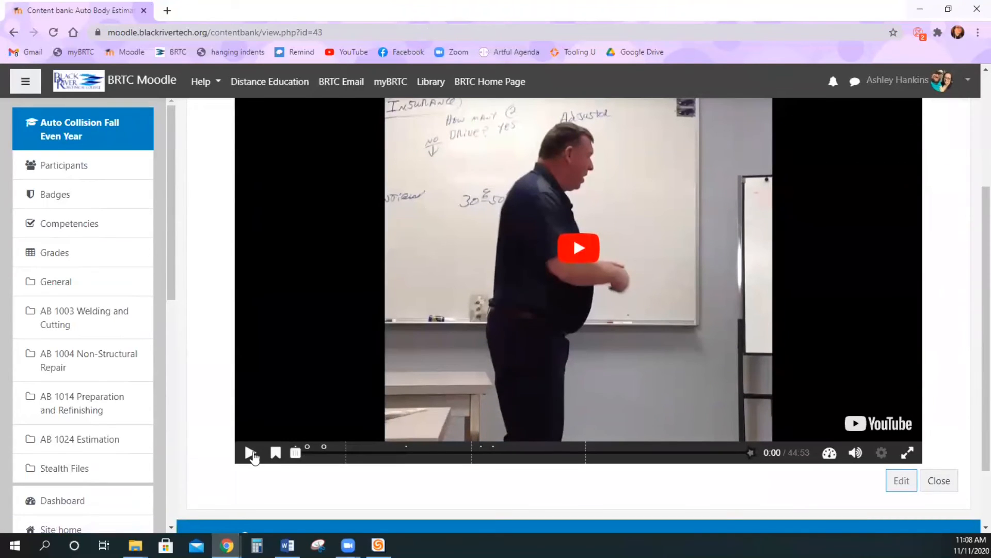
pyautogui.click(250, 454)
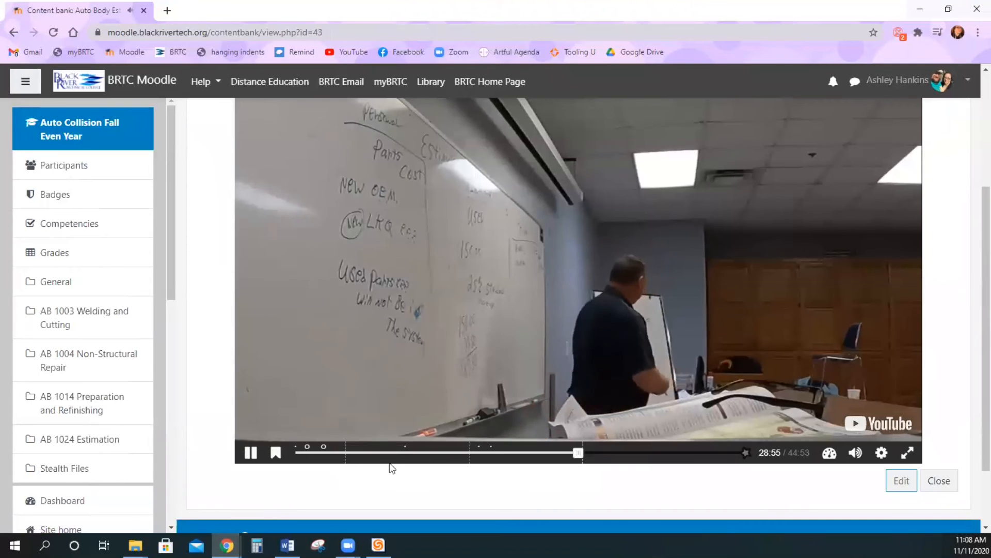
pyautogui.click(853, 455)
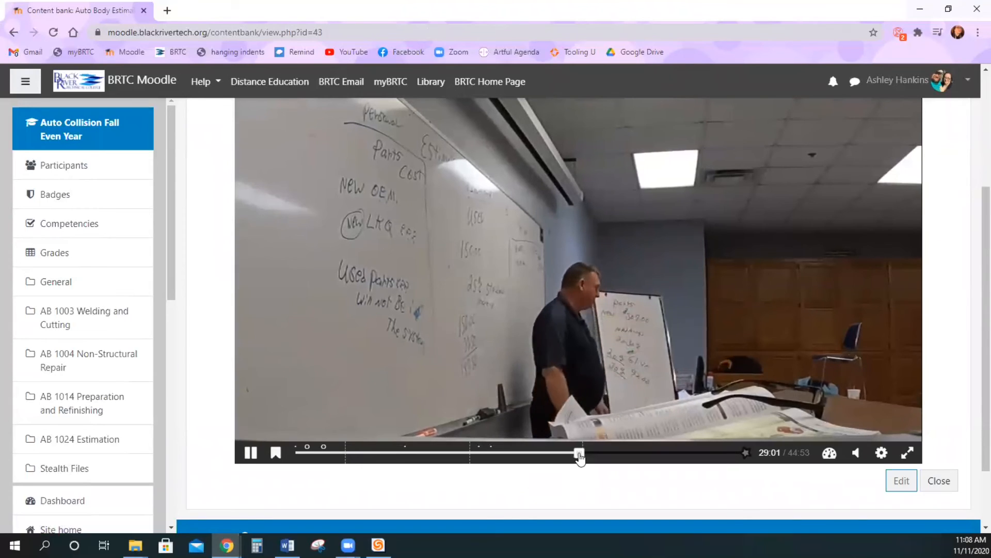
pyautogui.moveTo(578, 455); pyautogui.dragTo(336, 455)
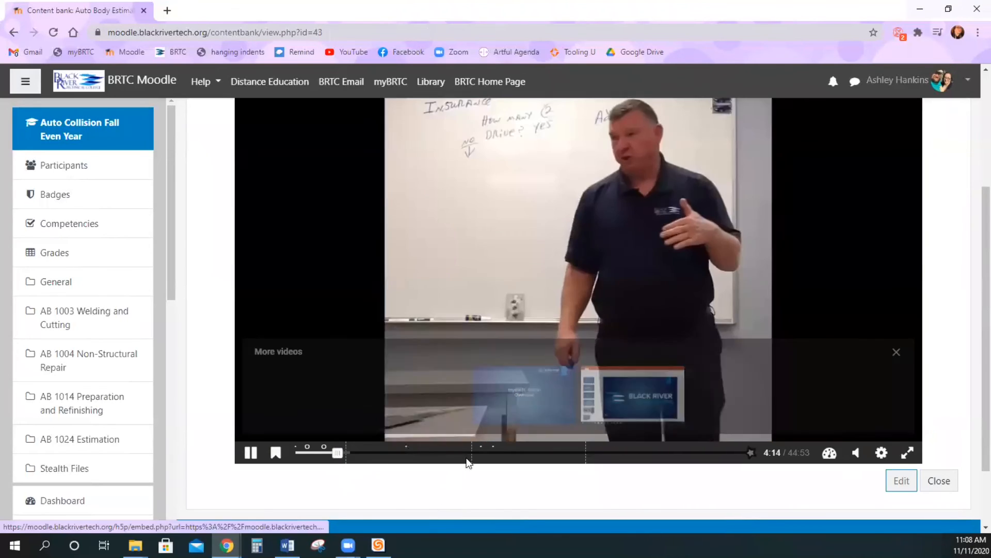
pyautogui.moveTo(469, 455); pyautogui.dragTo(470, 456)
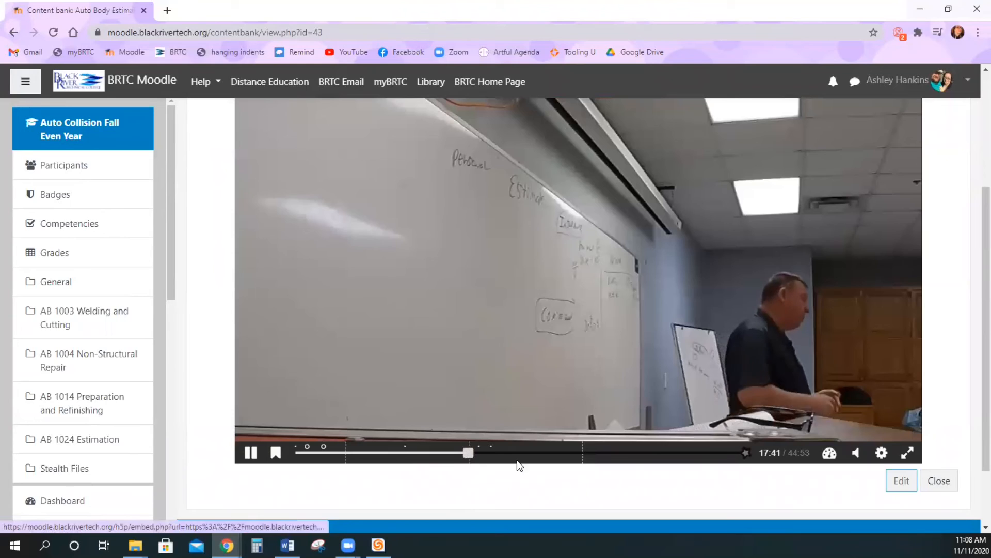
pyautogui.click(582, 454)
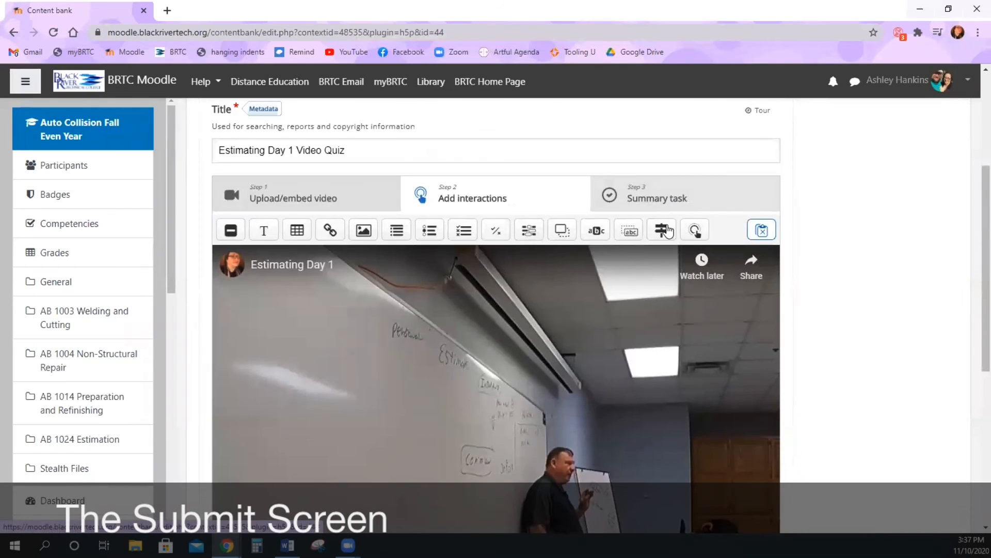
# Move the Estimating Day 1 video to about 32:43, open its list of submit screens and close it again
pyautogui.scroll(-1, 666, 228)
pyautogui.scroll(-1, 666, 231)
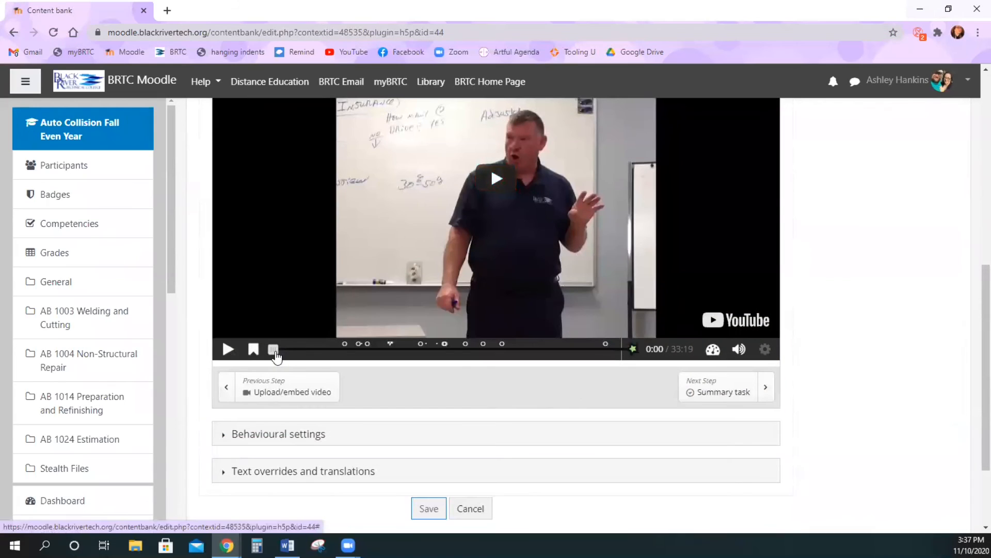
pyautogui.moveTo(277, 356); pyautogui.dragTo(618, 356)
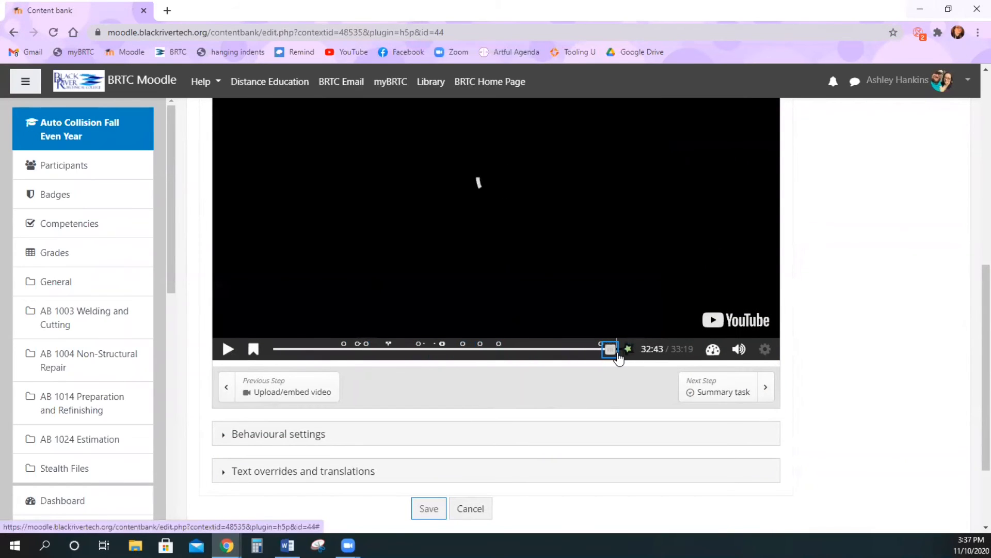
pyautogui.scroll(1, 625, 436)
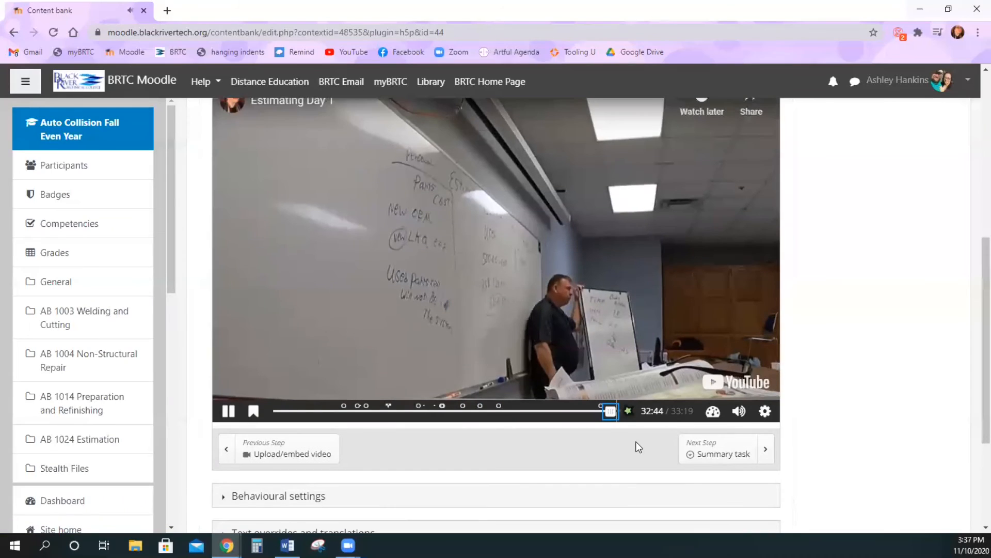
pyautogui.scroll(1, 640, 450)
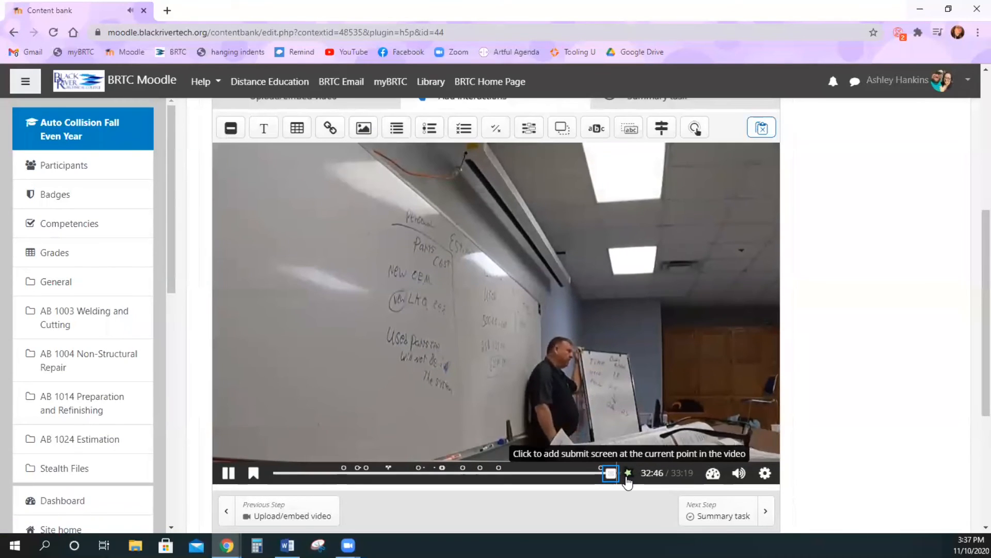
pyautogui.click(627, 477)
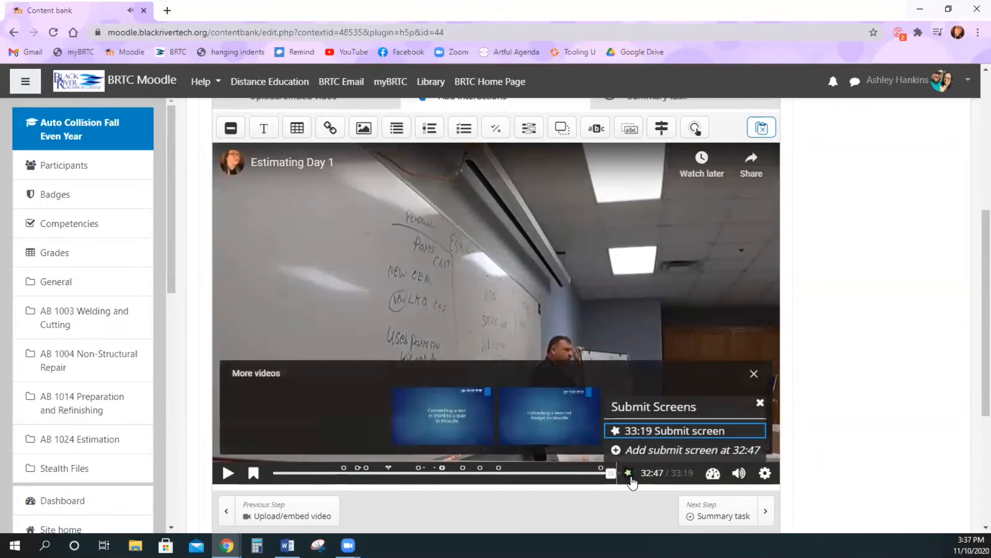
pyautogui.click(760, 403)
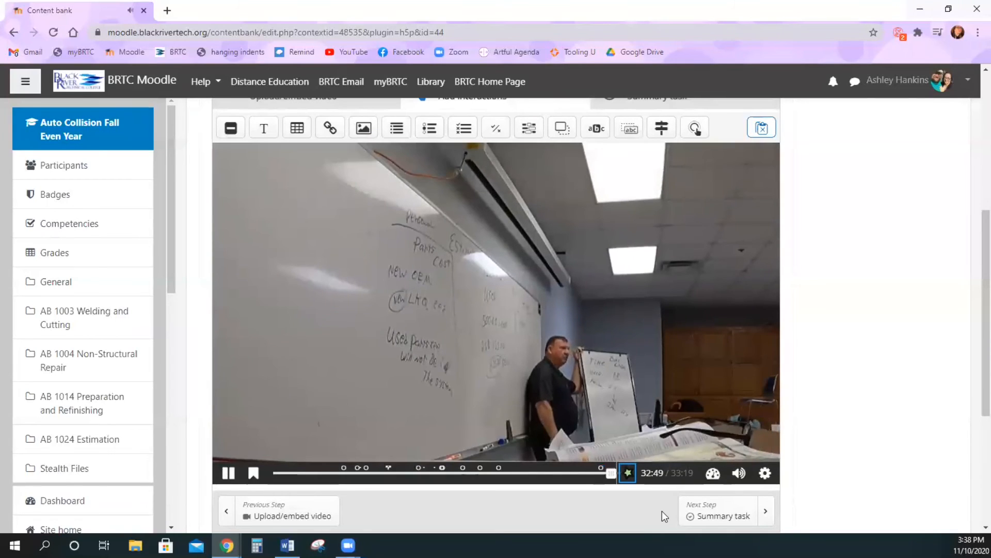
pyautogui.scroll(2, 662, 511)
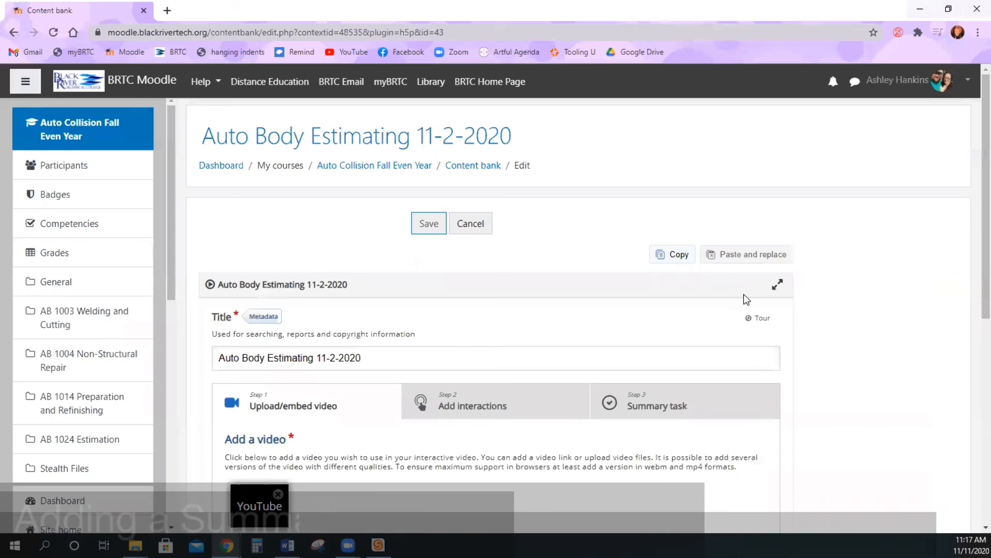
# Open the summary task of the Auto Body Estimating 11-2-2020 video and dismiss the note about the optional quiz
pyautogui.scroll(-1, 751, 337)
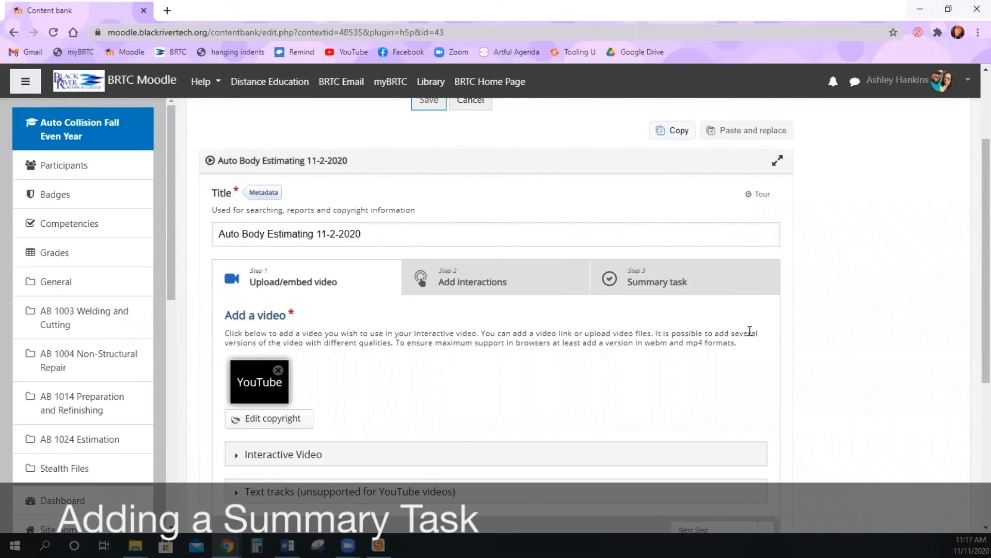
pyautogui.click(692, 284)
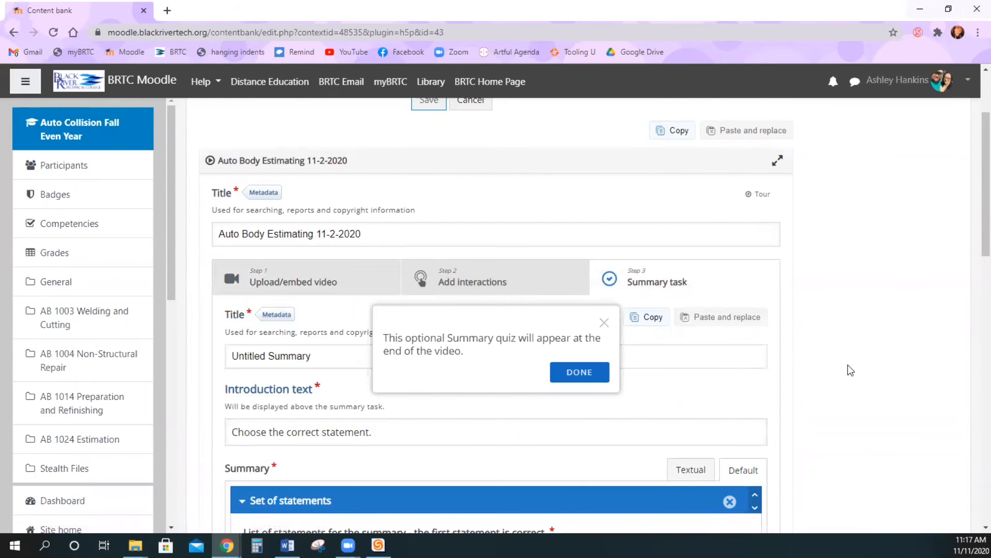
pyautogui.click(594, 373)
pyautogui.scroll(-1, 836, 393)
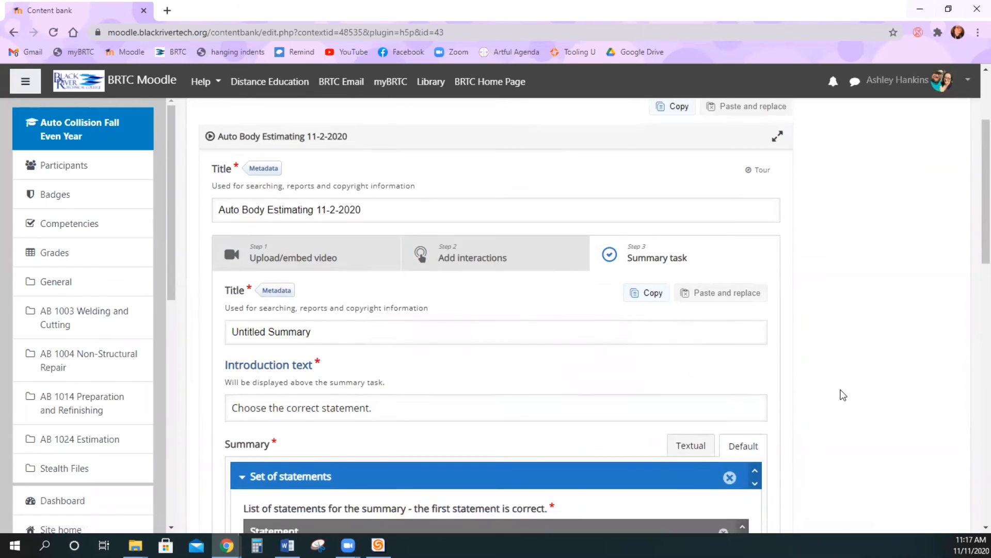
# Fill the first set of statements with "This statement is true." as the correct one and "This statement is false." as the second
pyautogui.scroll(-6, 843, 395)
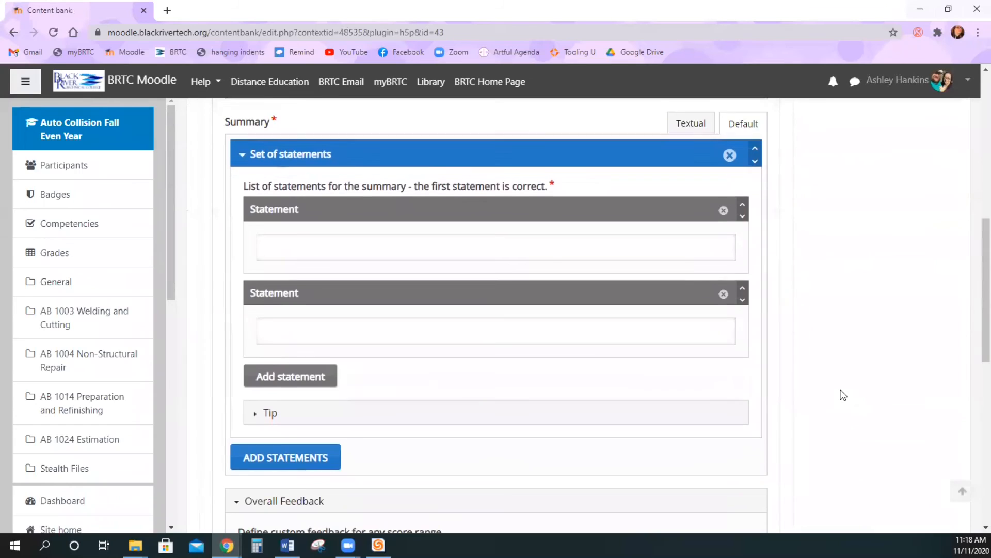
pyautogui.scroll(1, 843, 395)
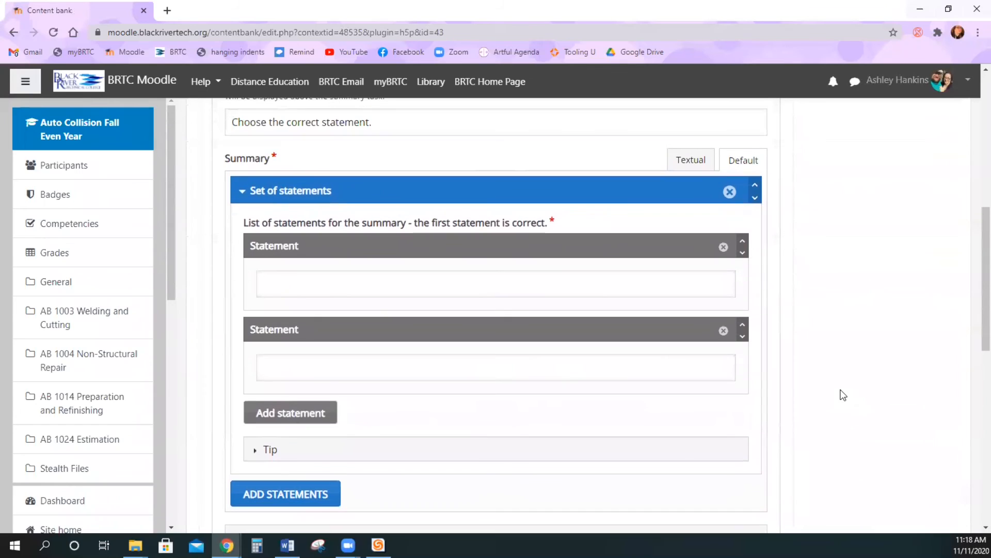
pyautogui.click(380, 282)
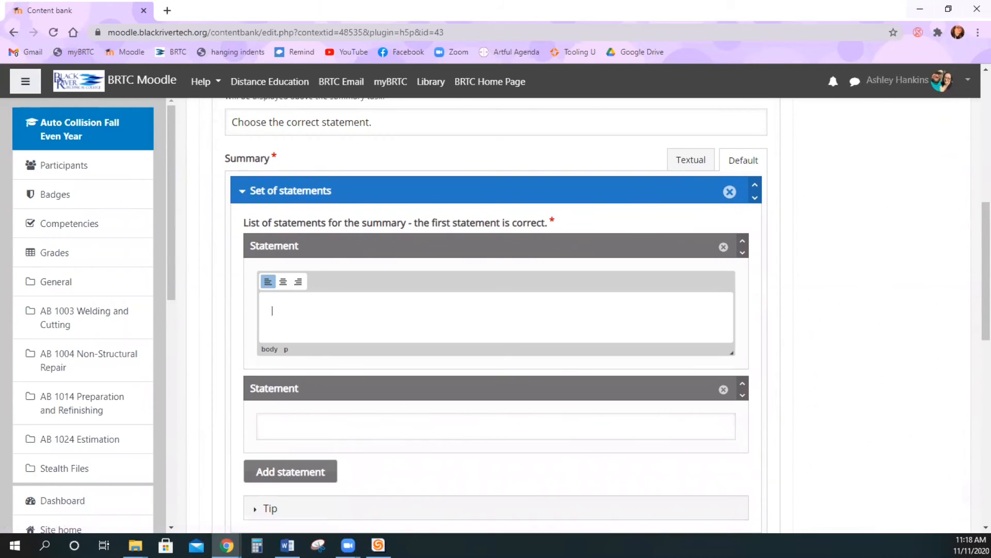
pyautogui.write('This statement is true.')
pyautogui.click(451, 427)
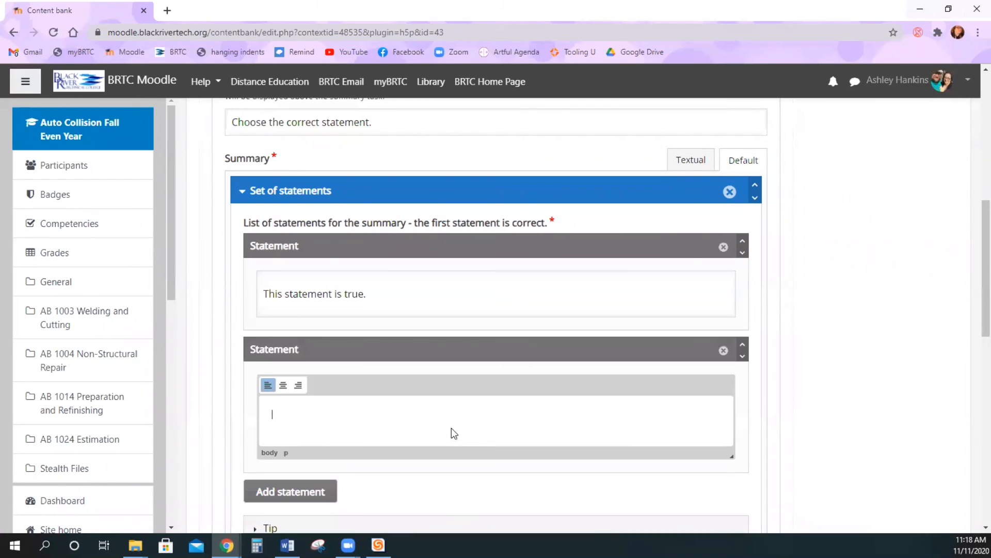
pyautogui.write('This statement is false.')
# Add a second set of statements to the summary task
pyautogui.scroll(-3, 465, 408)
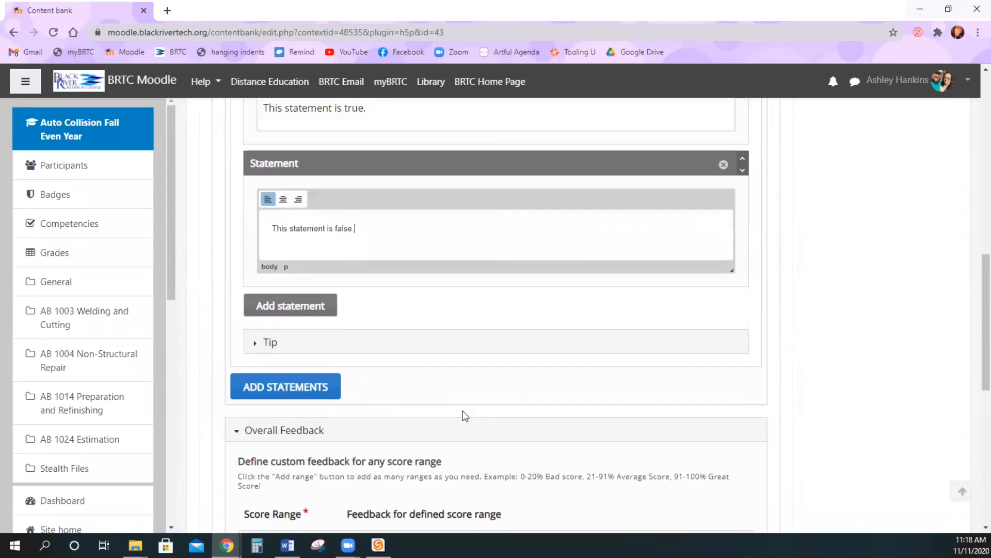
pyautogui.scroll(5, 465, 415)
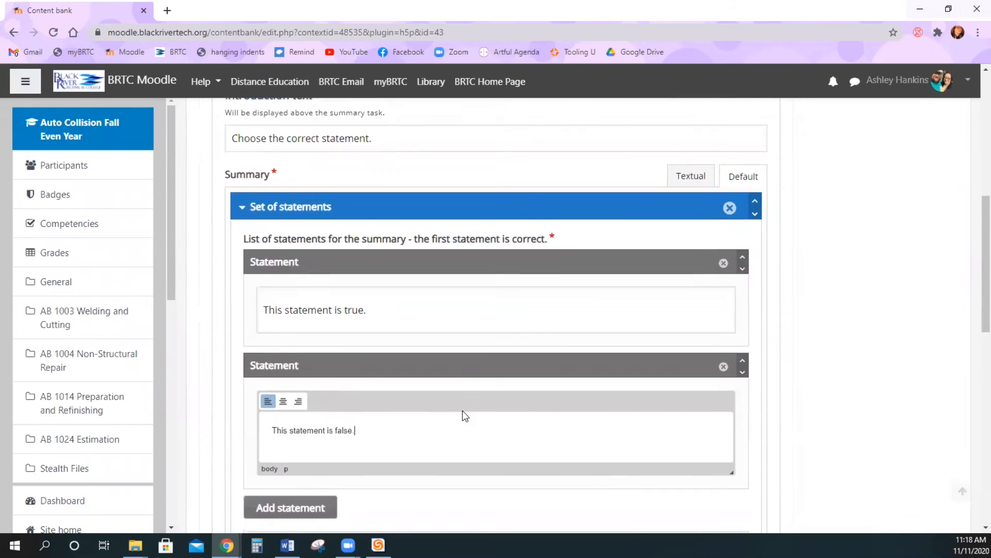
pyautogui.scroll(-5, 462, 413)
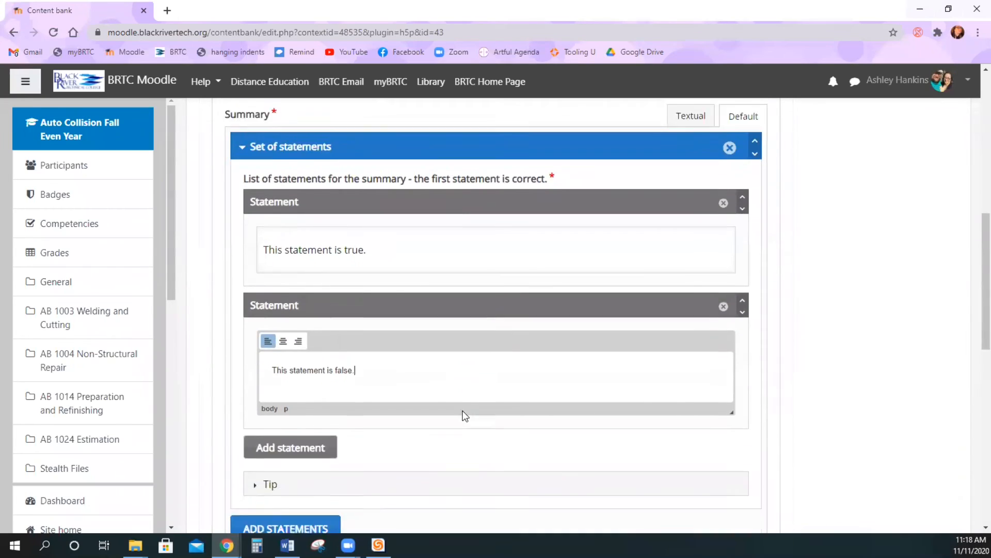
pyautogui.click(308, 386)
pyautogui.click(411, 400)
pyautogui.scroll(-3, 526, 423)
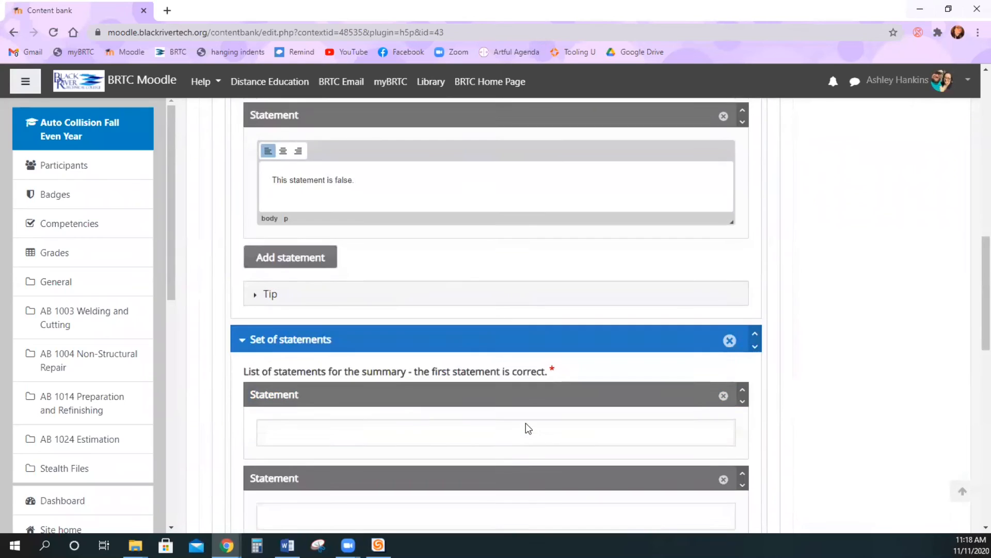
# Fill the second set with "This statement is also true (and is a separate question than the previous set of statements)." and "This statement is false."
pyautogui.click(489, 318)
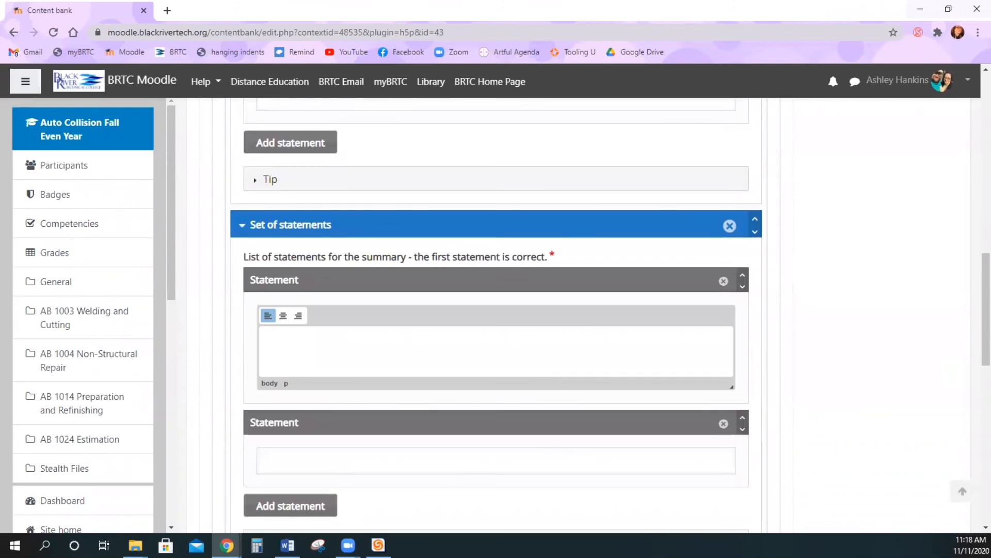
pyautogui.write('This statement i')
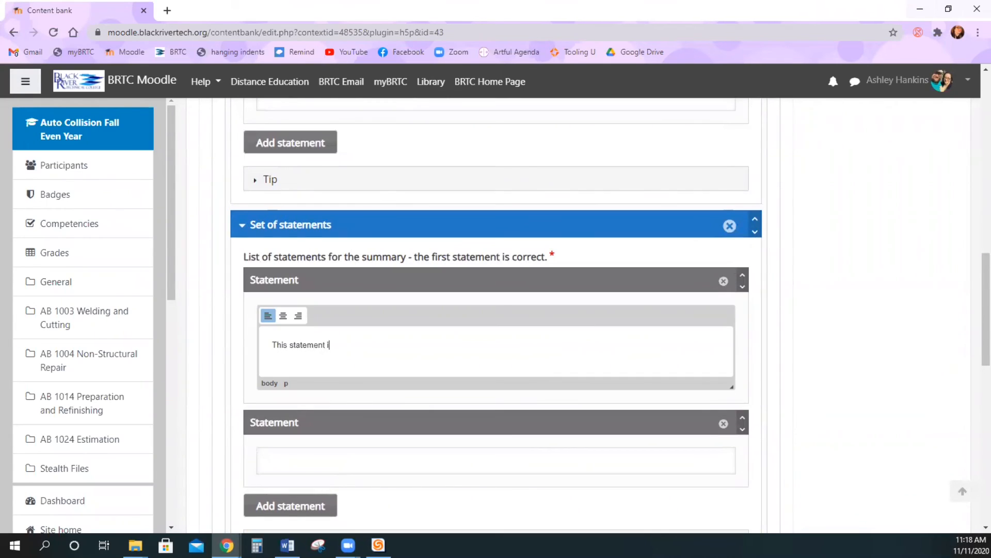
pyautogui.write('s also true (and is a')
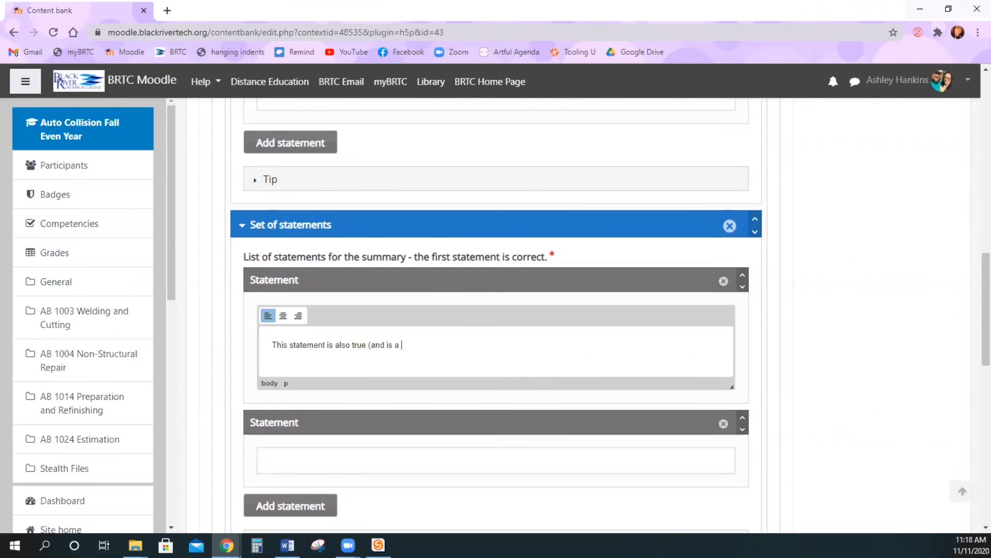
pyautogui.write(' separate question')
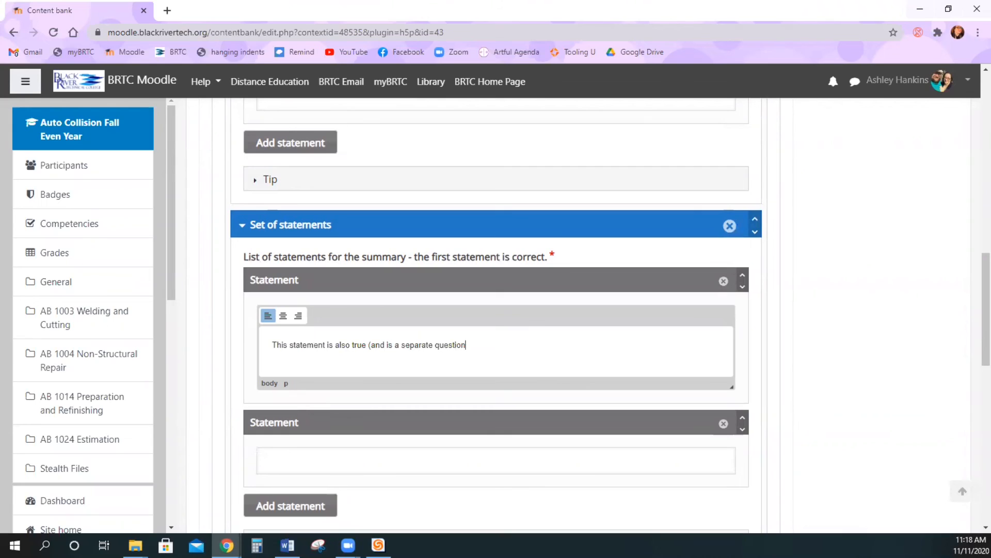
pyautogui.write(' than the previous set of statements')
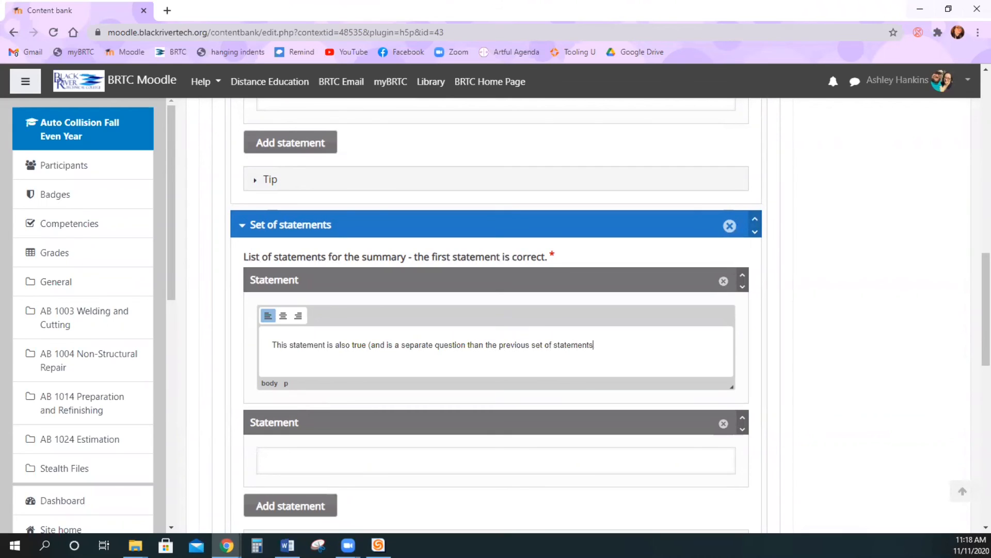
pyautogui.write(').')
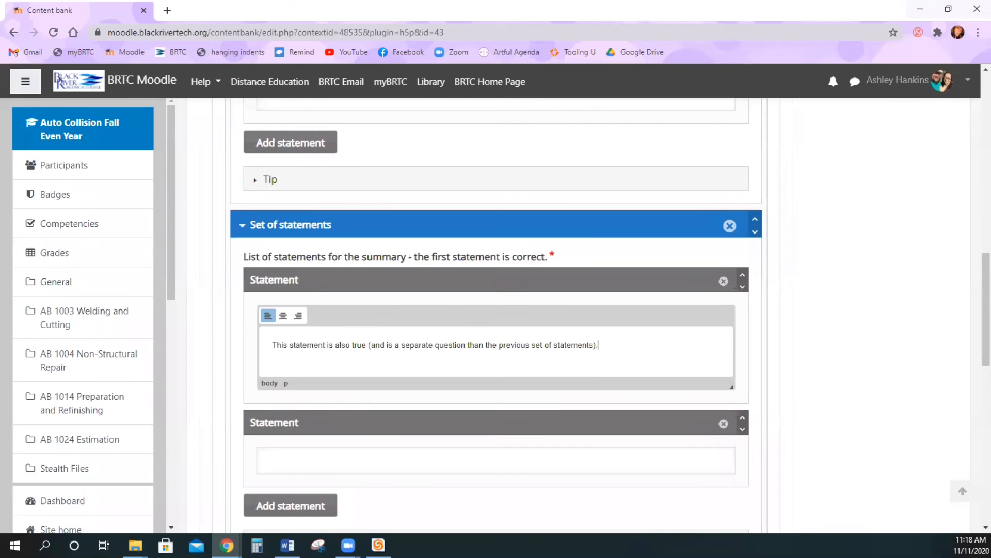
pyautogui.scroll(-1, 406, 517)
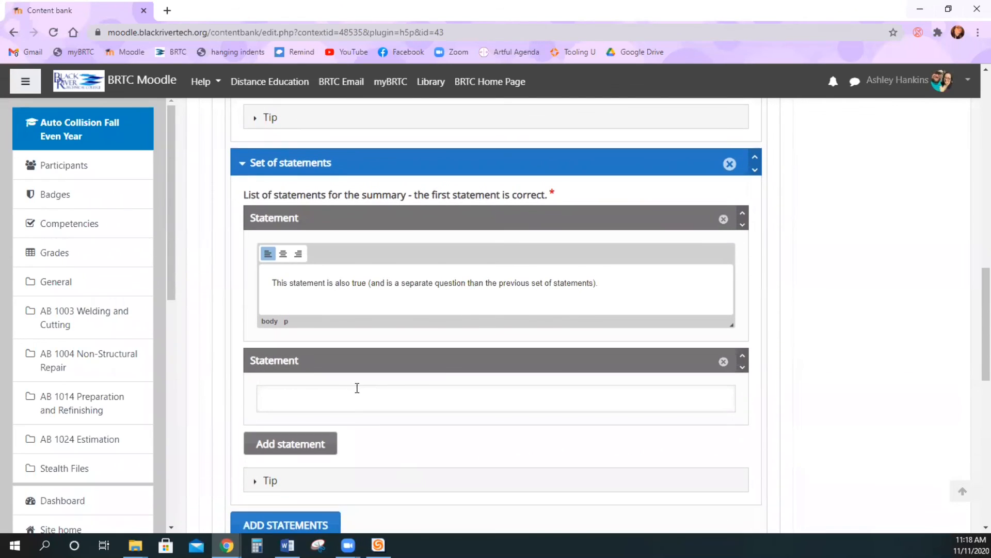
pyautogui.click(356, 388)
pyautogui.write('This st')
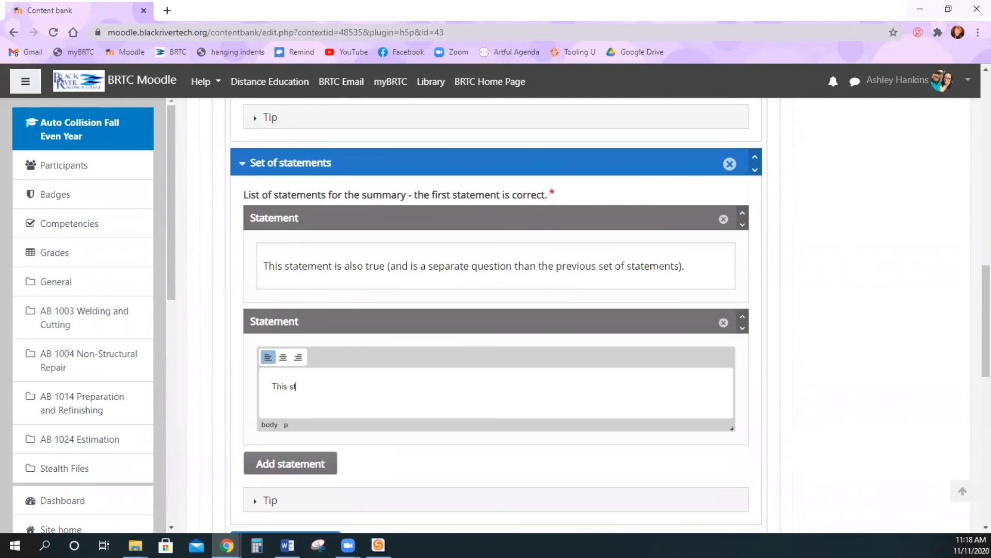
pyautogui.write('atement is false.')
# Set the summary task to display 2 seconds before the video ends
pyautogui.scroll(-4, 511, 435)
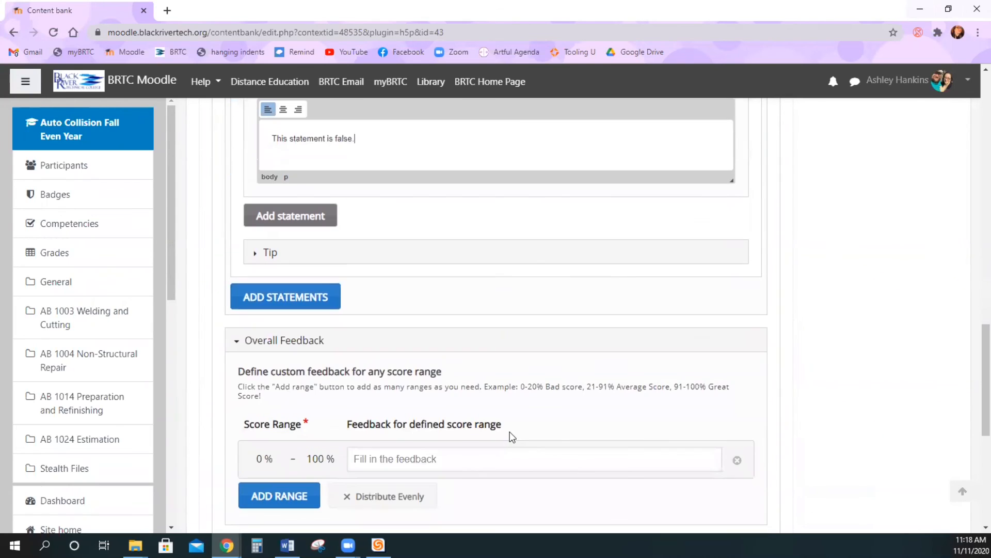
pyautogui.scroll(-3, 512, 437)
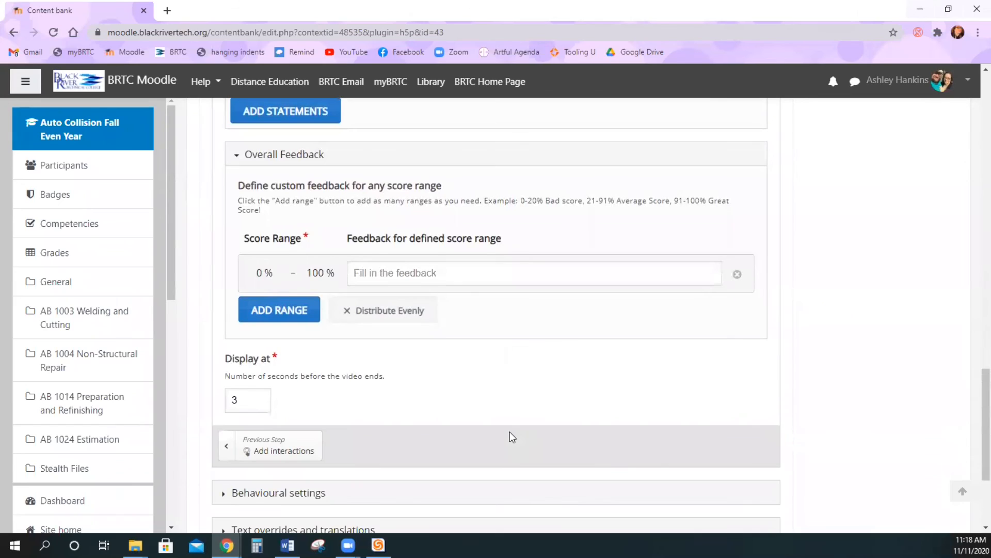
pyautogui.scroll(-1, 512, 437)
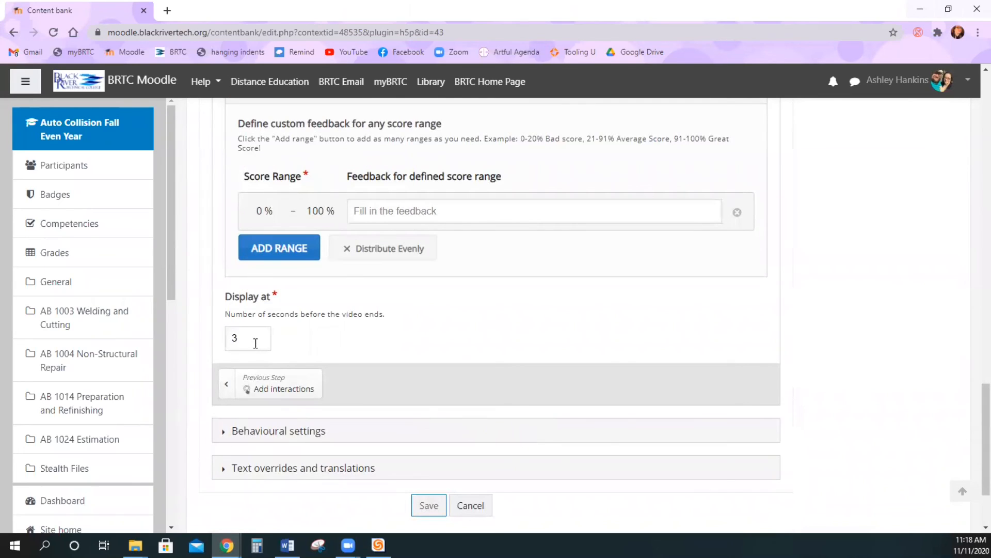
pyautogui.moveTo(254, 340); pyautogui.dragTo(176, 336)
pyautogui.write('2')
pyautogui.scroll(-2, 391, 337)
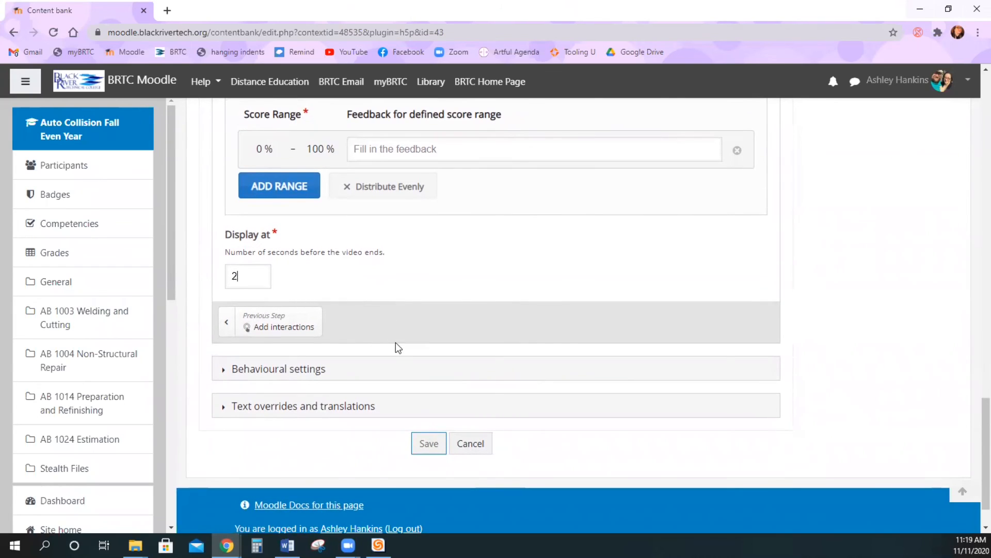
# Look through the behavioural settings and save the interactive video
pyautogui.click(397, 368)
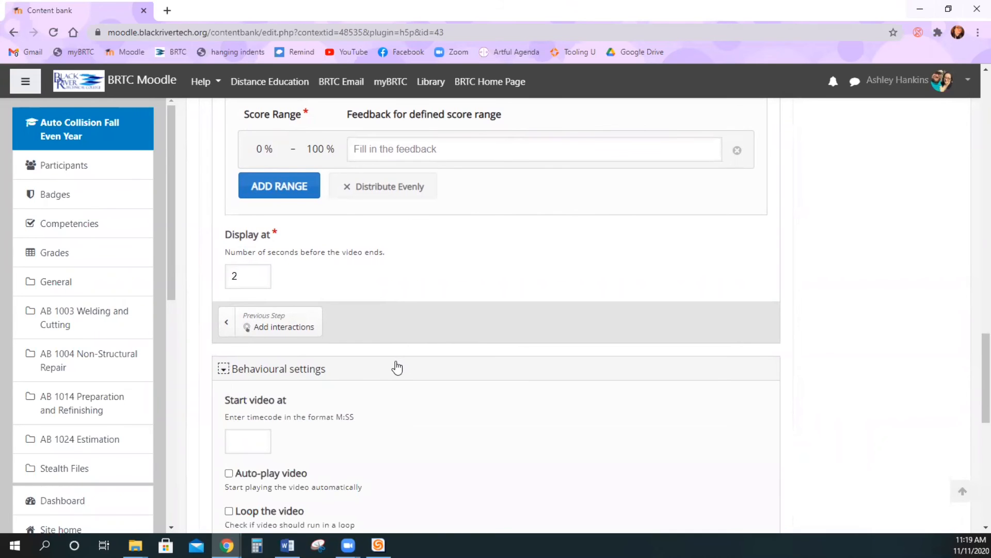
pyautogui.scroll(-6, 397, 368)
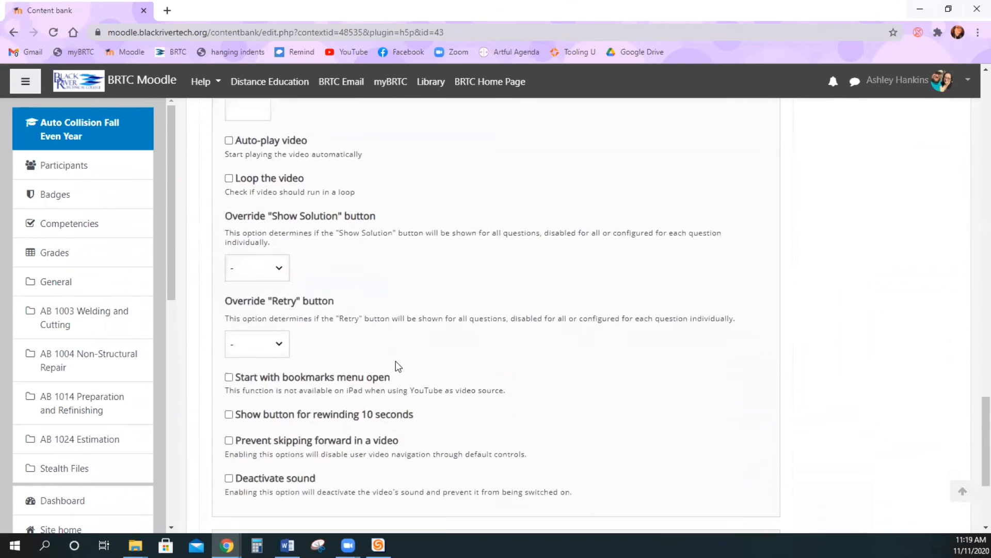
pyautogui.scroll(-4, 396, 361)
pyautogui.click(429, 390)
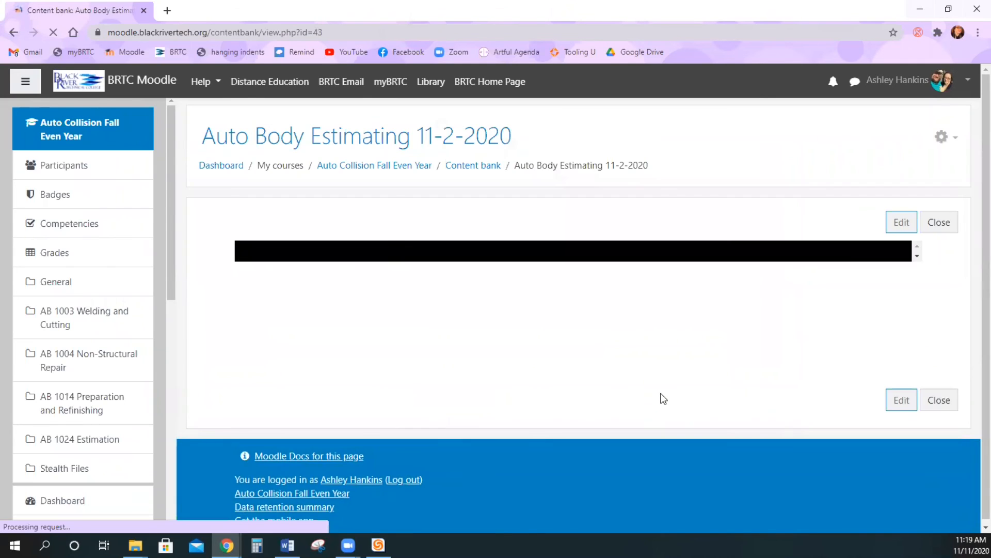
# Test the summary task at the video's end by choosing the true statement in both sets and continuing
pyautogui.scroll(-3, 661, 398)
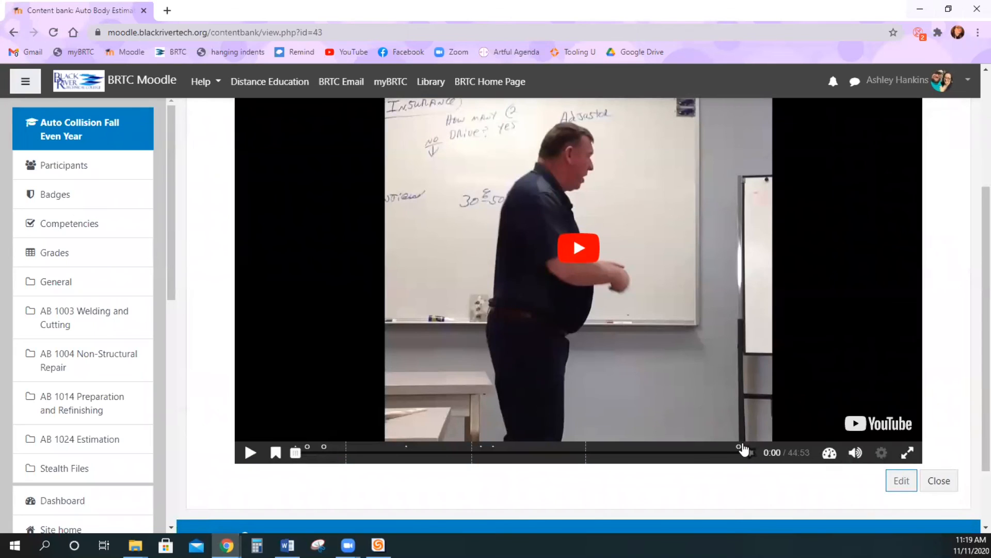
pyautogui.click(738, 453)
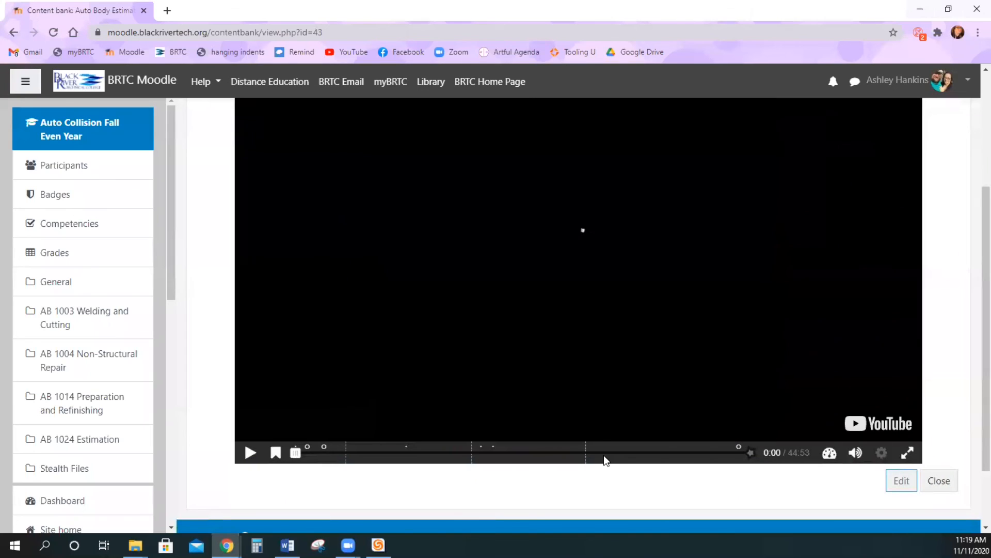
pyautogui.scroll(1, 603, 456)
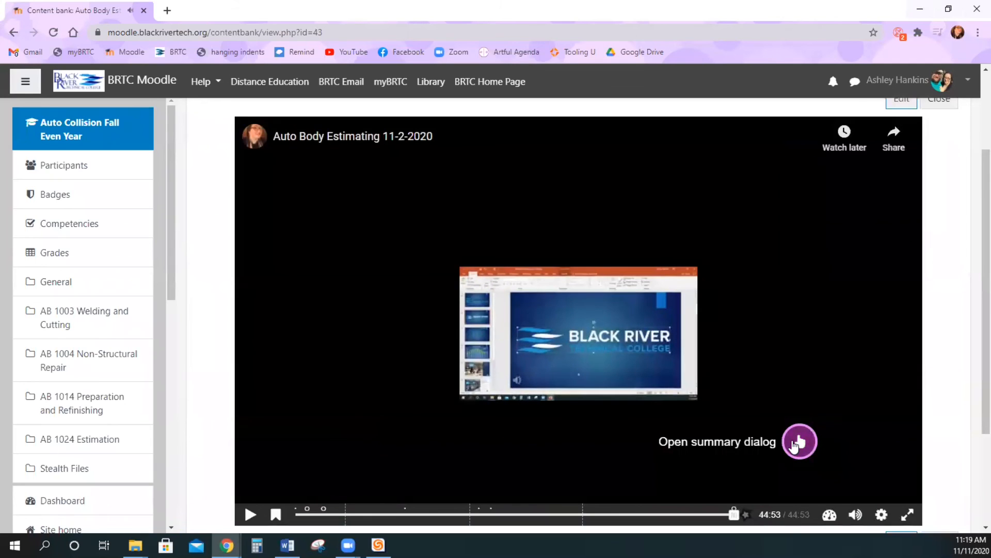
pyautogui.click(798, 441)
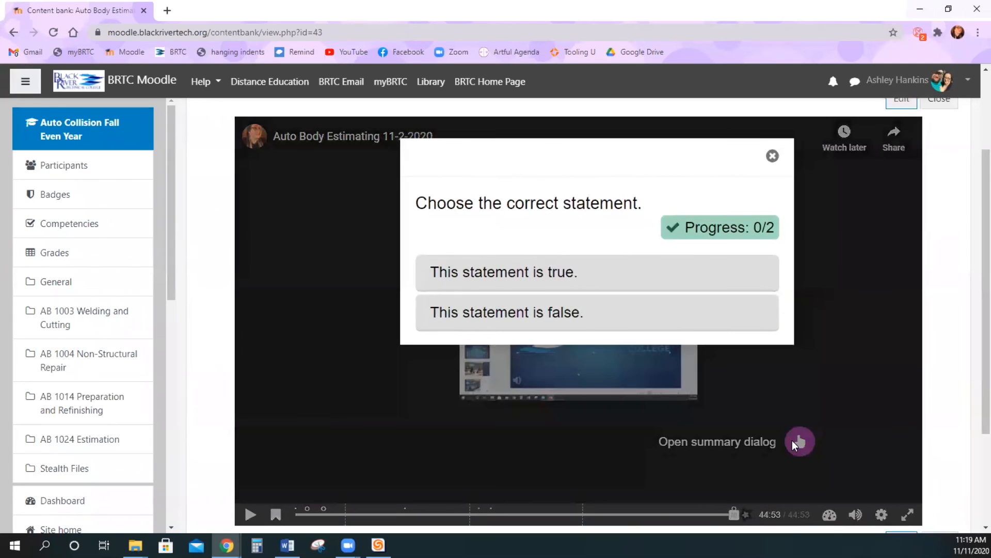
pyautogui.click(650, 269)
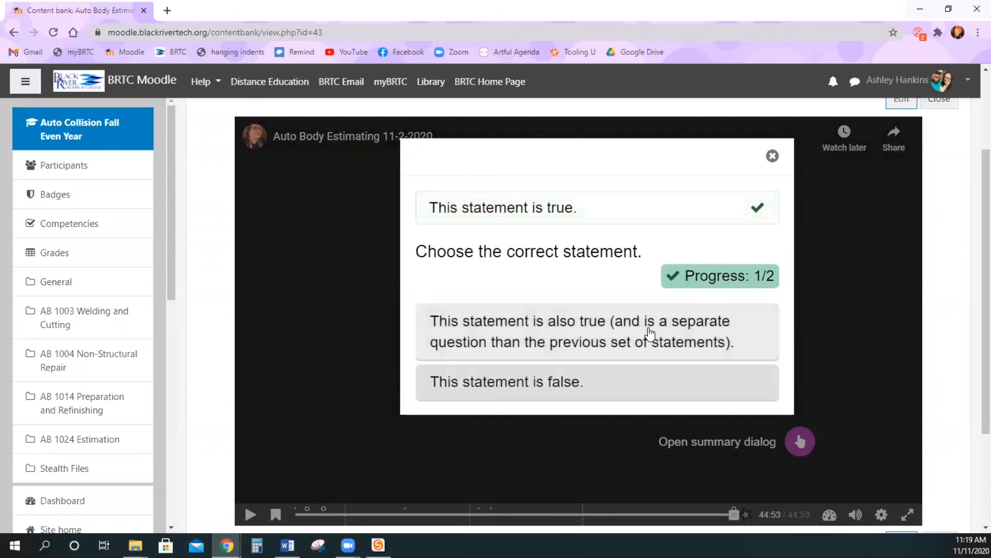
pyautogui.click(650, 333)
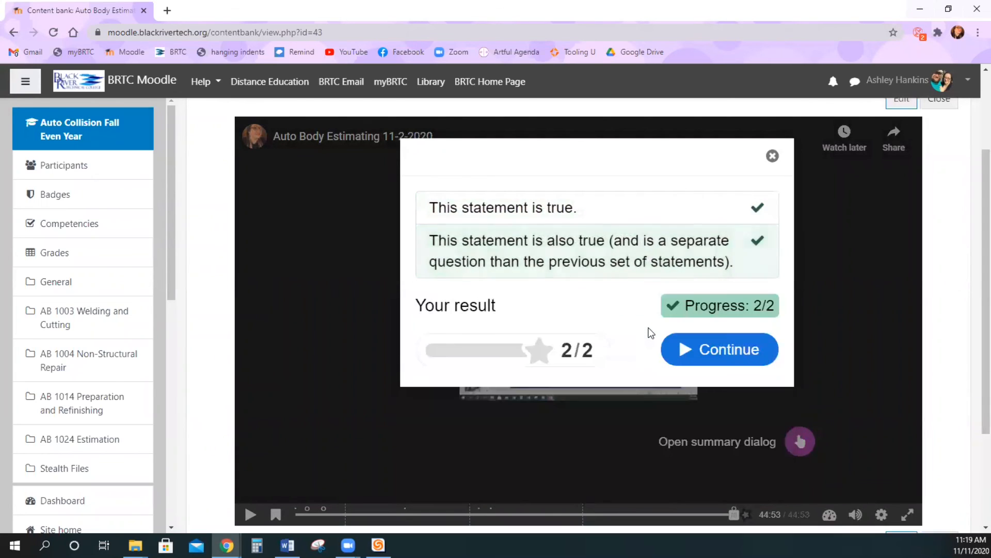
pyautogui.click(688, 343)
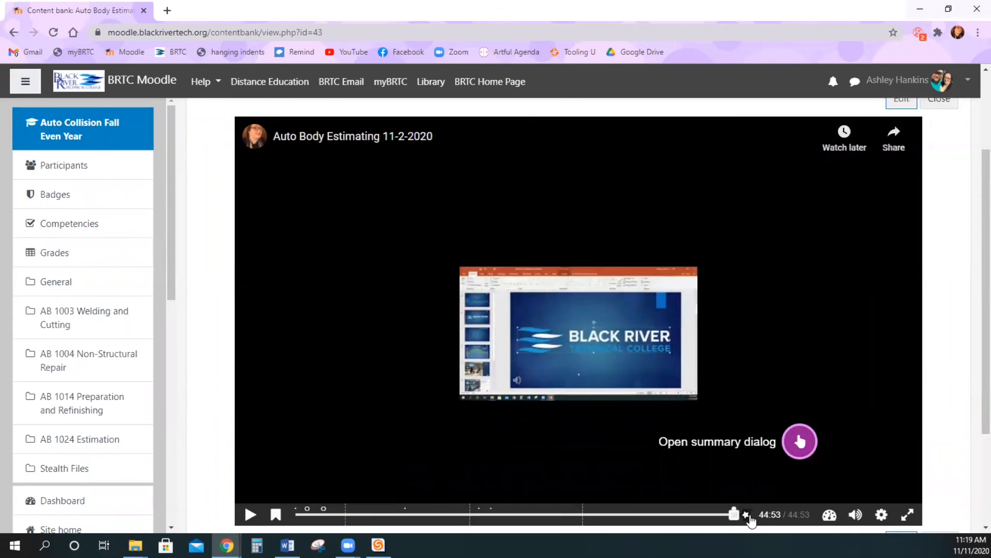
# Open the interactive video's submit screen and submit the answered questions
pyautogui.click(747, 516)
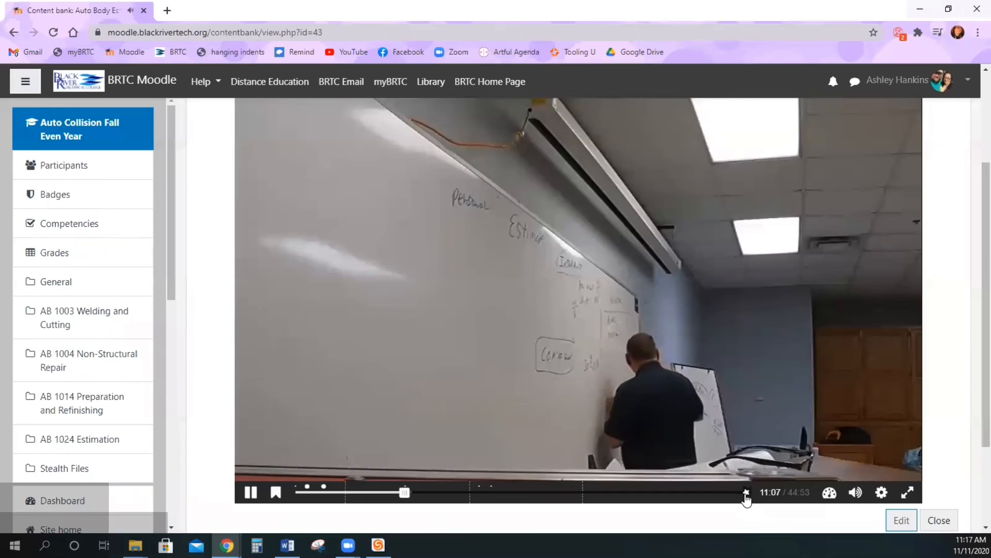
pyautogui.click(745, 500)
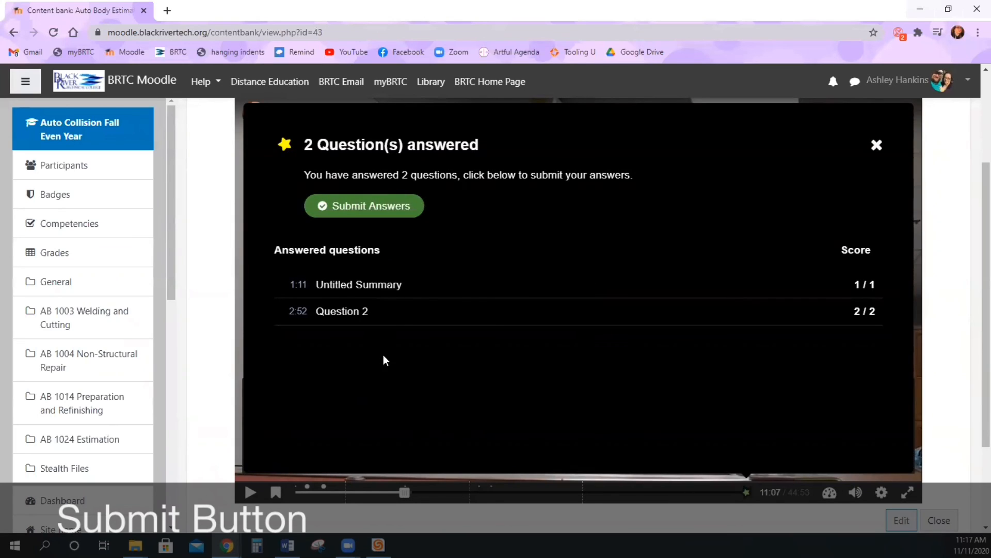
pyautogui.click(410, 213)
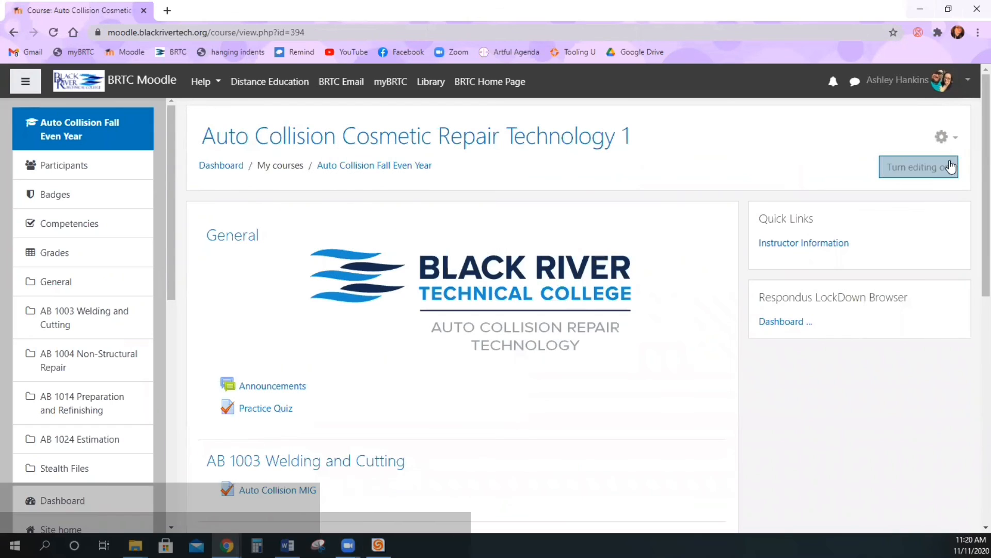
# Turn on course editing and add an H5P activity named "Estimating Quiz" to the AB 1004 Non-Structural Repair section
pyautogui.click(951, 166)
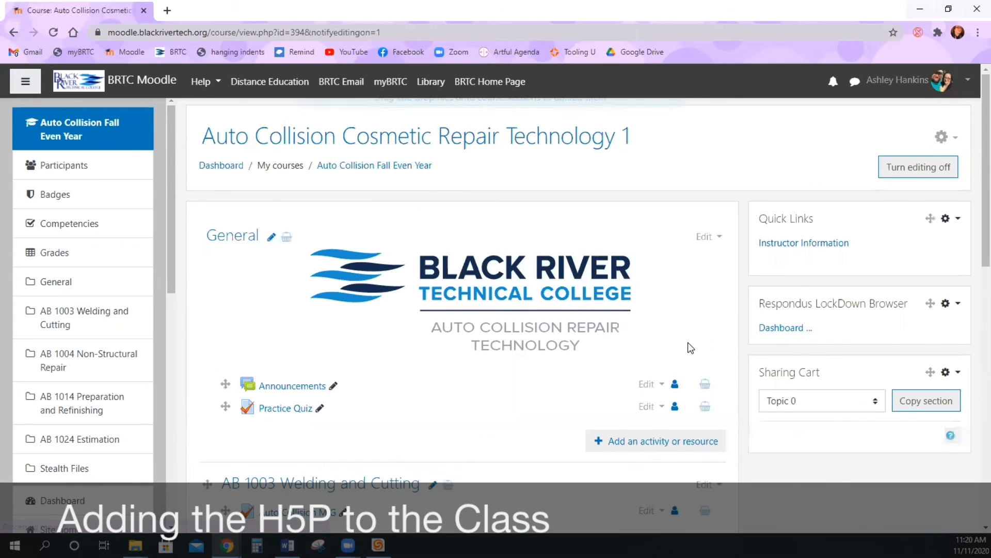
pyautogui.scroll(-3, 690, 357)
pyautogui.scroll(-3, 693, 366)
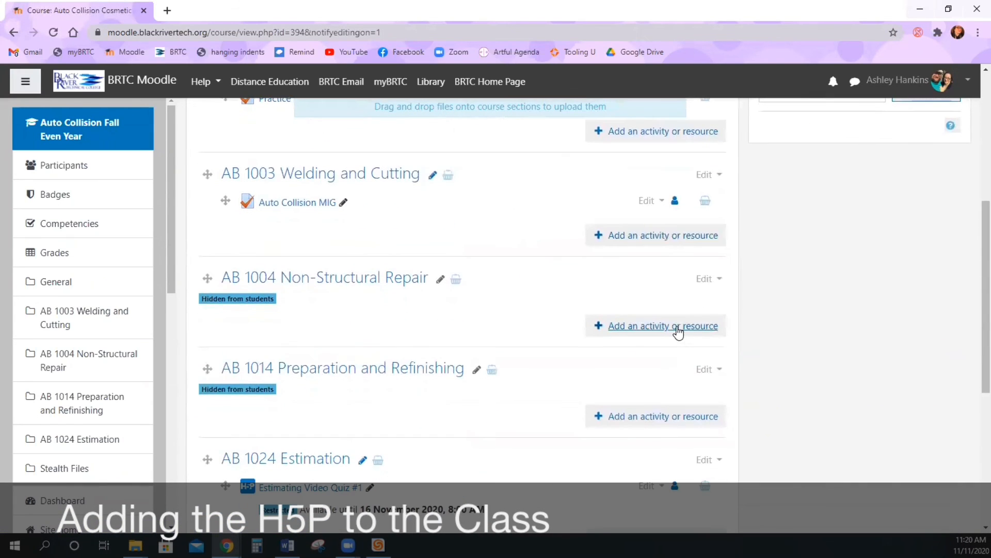
pyautogui.click(677, 328)
pyautogui.scroll(-5, 484, 332)
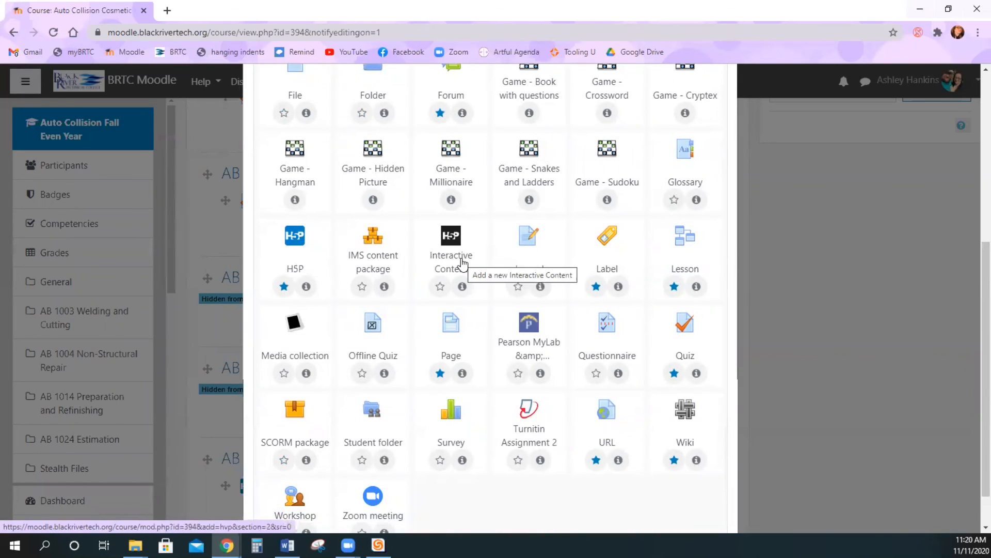
pyautogui.click(302, 258)
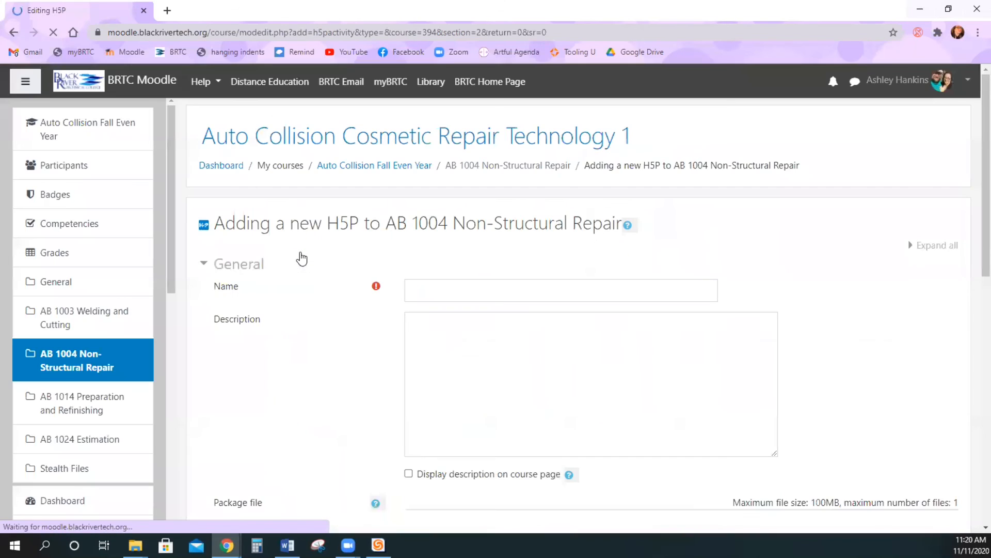
pyautogui.click(451, 294)
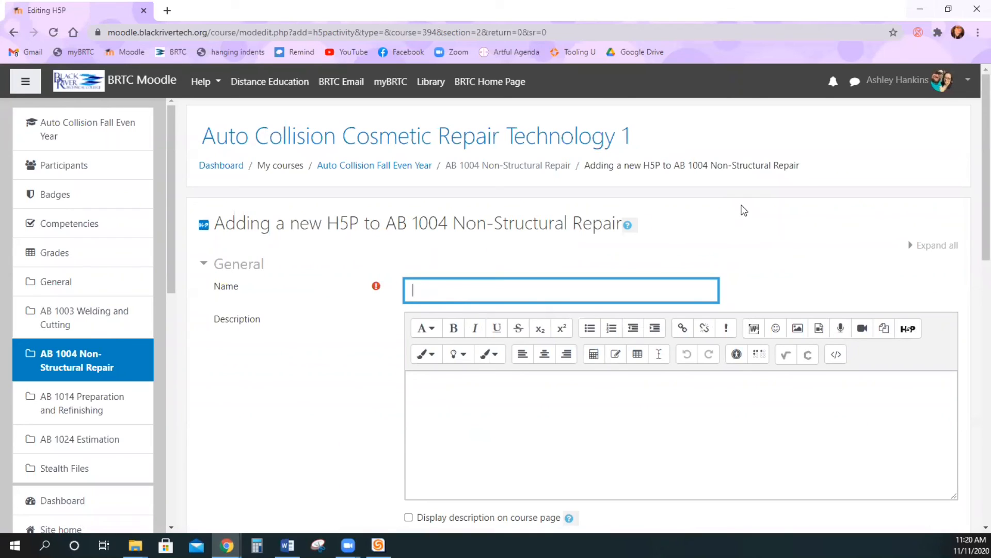
pyautogui.write('Estimating Quiz')
# Attach "Auto Body Estimating 11-2-2020" from the content bank as the package file, using an alias/shortcut to the file
pyautogui.scroll(-3, 584, 297)
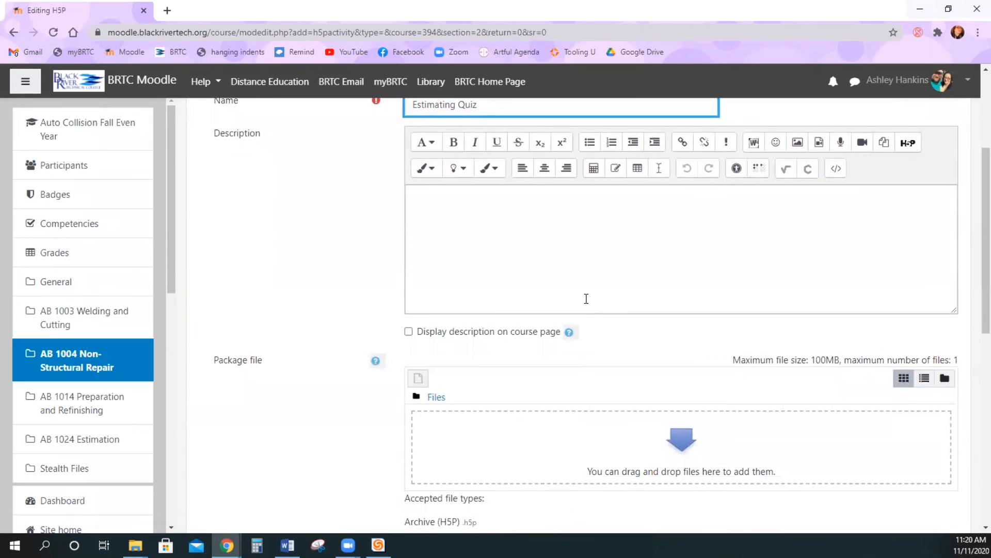
pyautogui.scroll(-2, 586, 298)
pyautogui.scroll(-1, 586, 299)
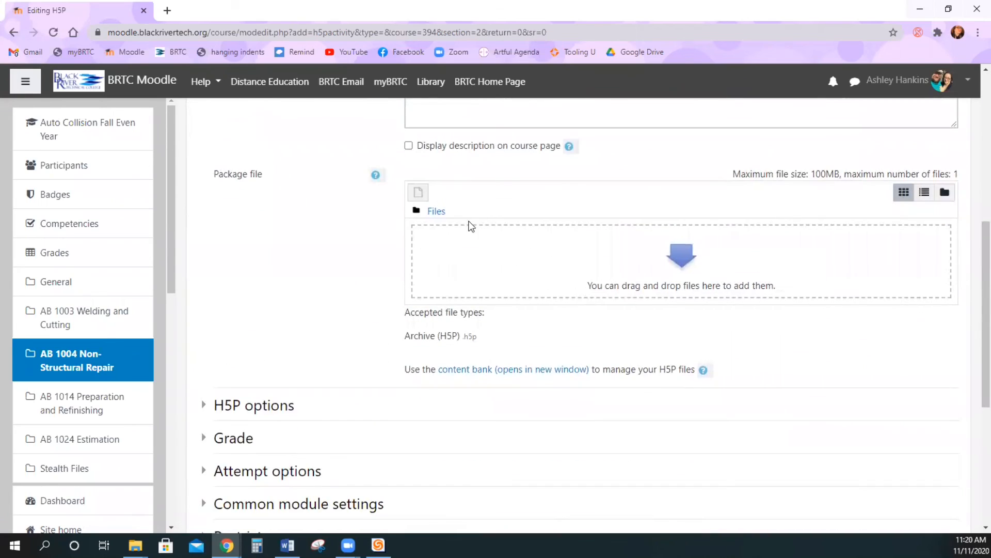
pyautogui.click(419, 194)
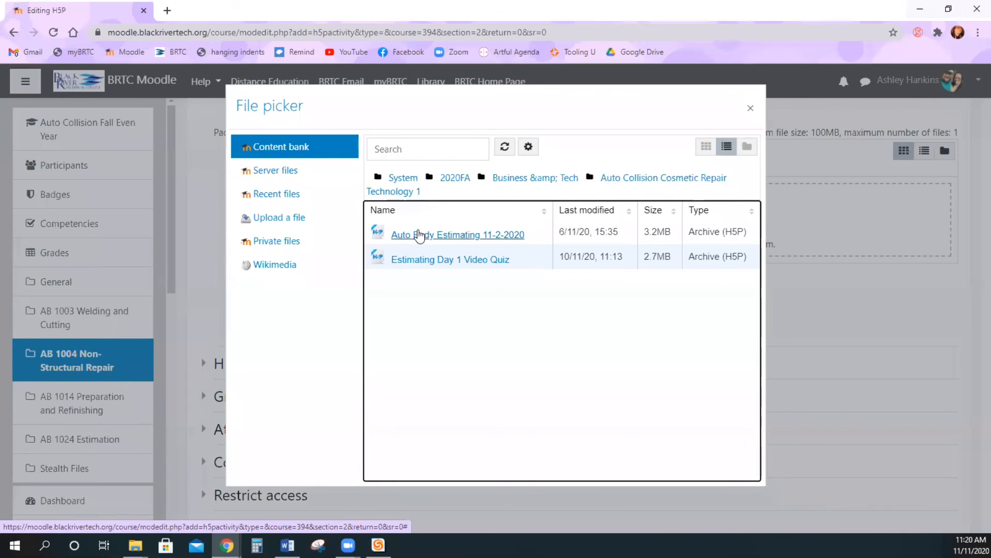
pyautogui.click(420, 233)
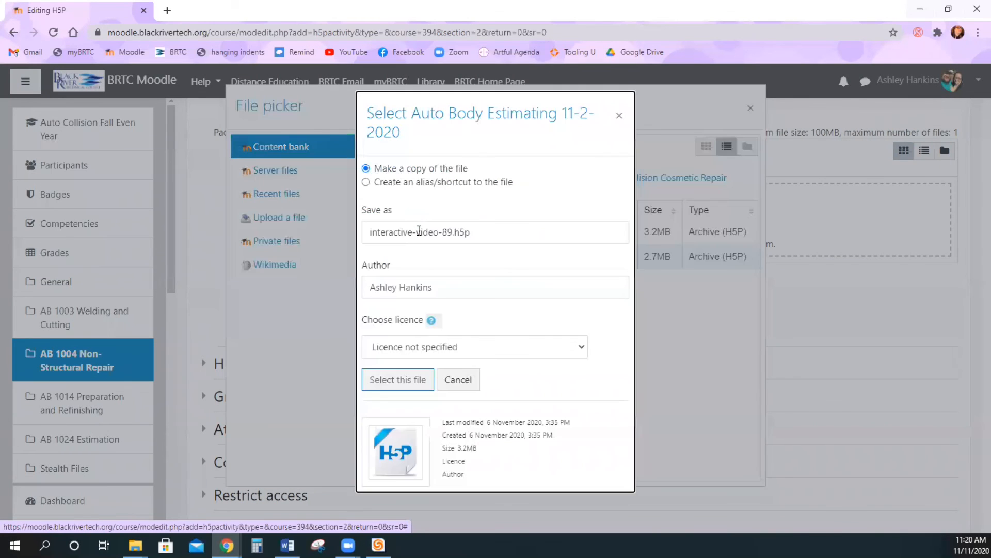
pyautogui.click(450, 183)
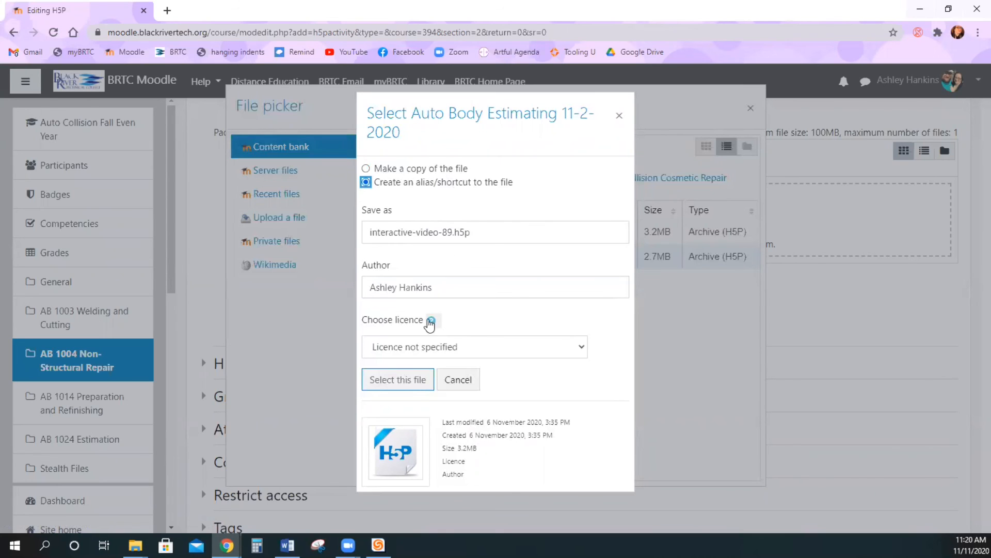
pyautogui.click(416, 385)
# Examine the H5P options, grade, attempt and common module settings, keeping Highest grade as the grading method
pyautogui.scroll(-1, 423, 330)
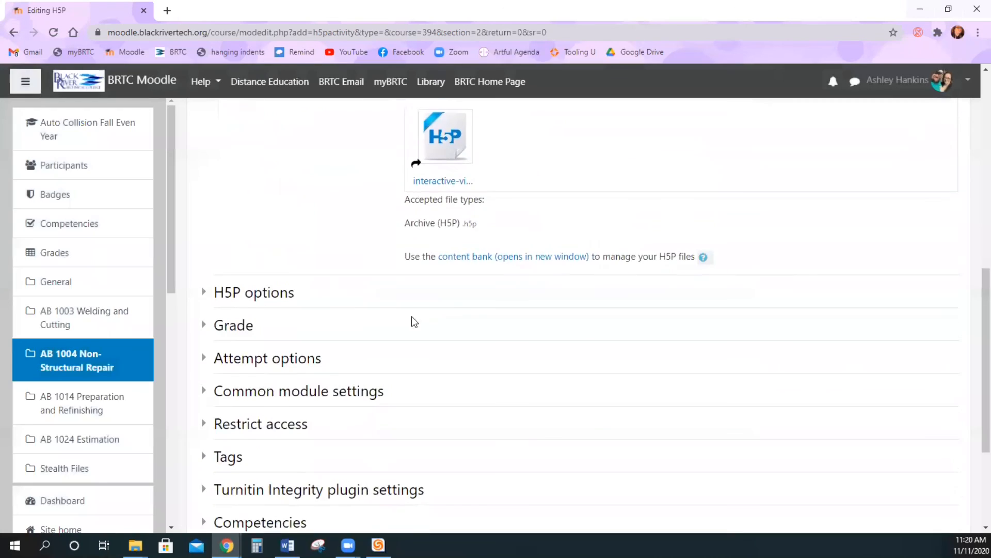
pyautogui.click(288, 298)
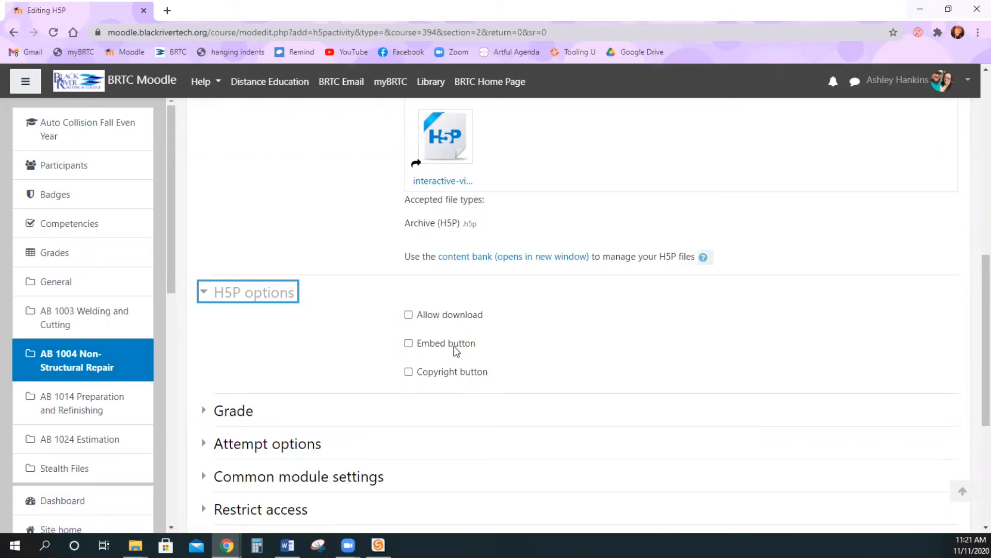
pyautogui.scroll(-2, 460, 355)
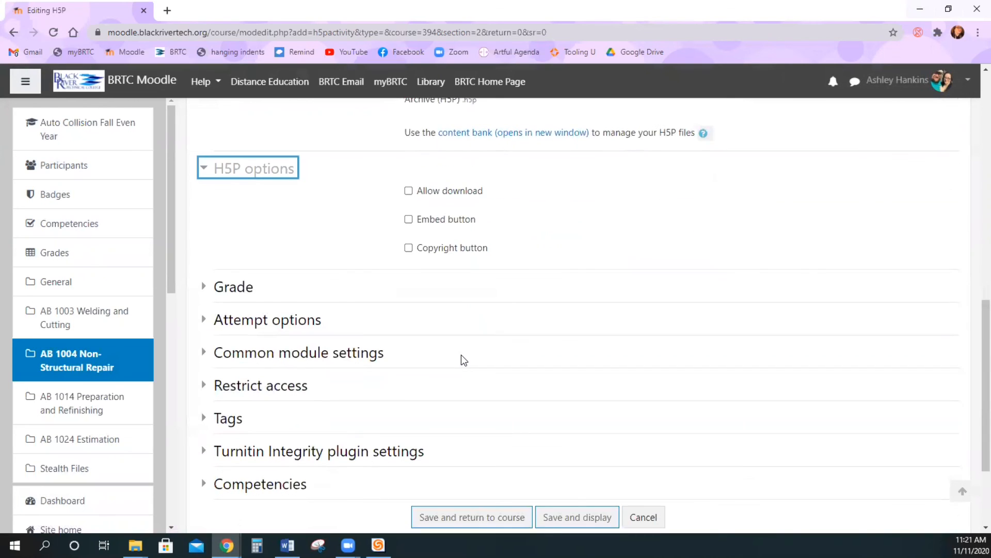
pyautogui.click(249, 293)
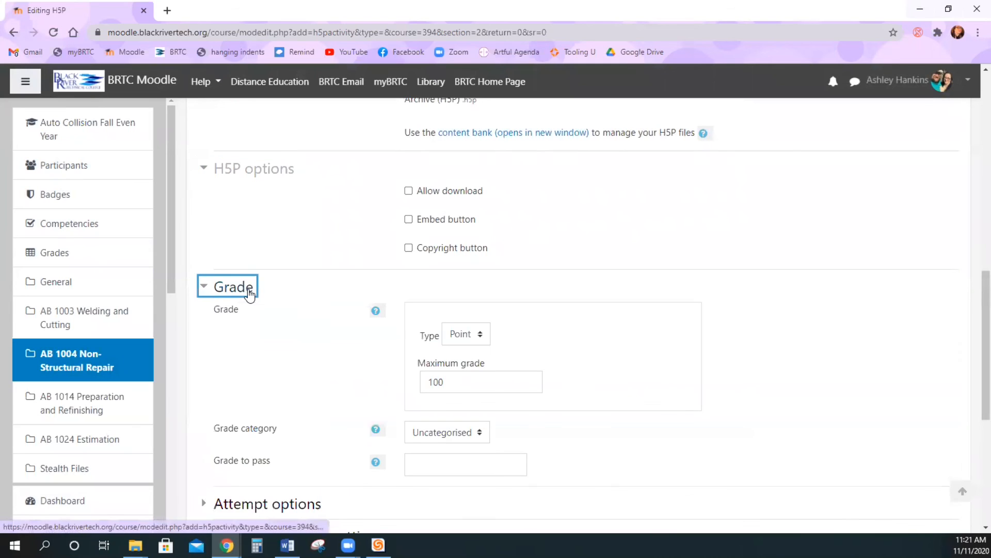
pyautogui.scroll(-2, 266, 289)
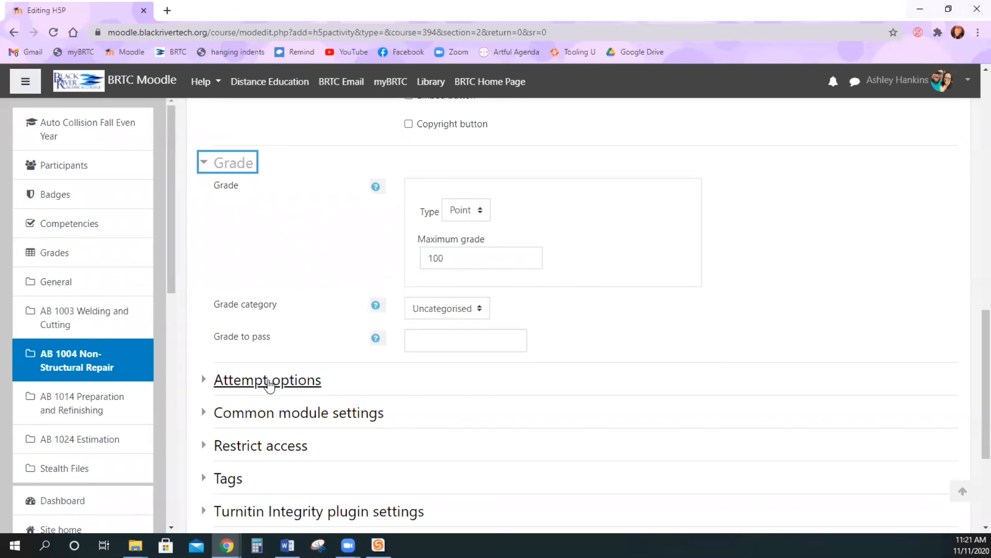
pyautogui.click(268, 381)
pyautogui.scroll(-3, 297, 342)
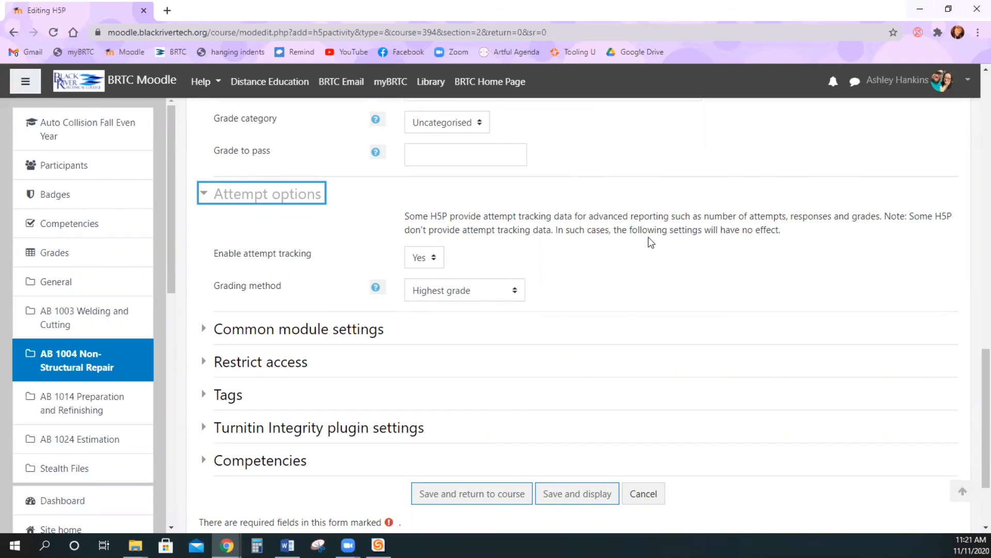
pyautogui.click(515, 292)
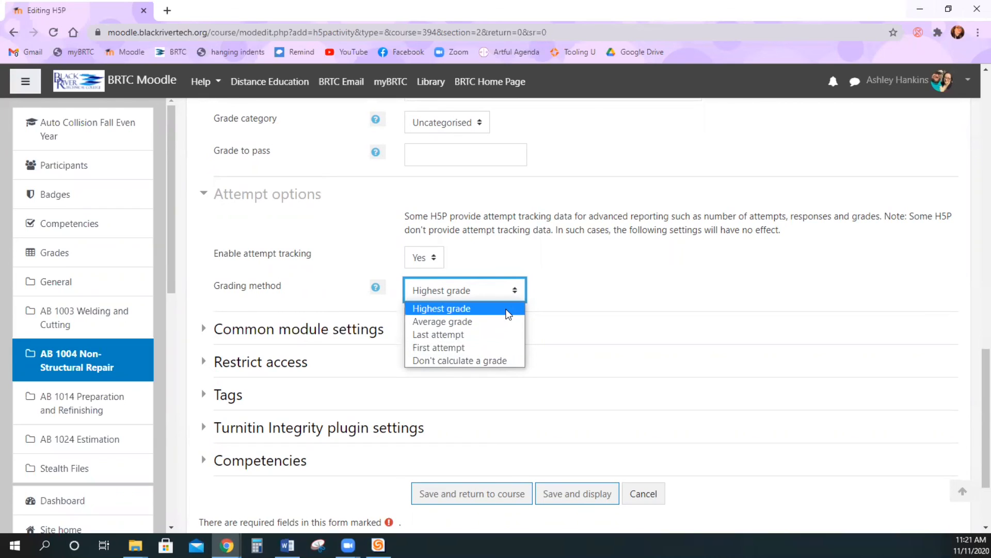
pyautogui.click(509, 310)
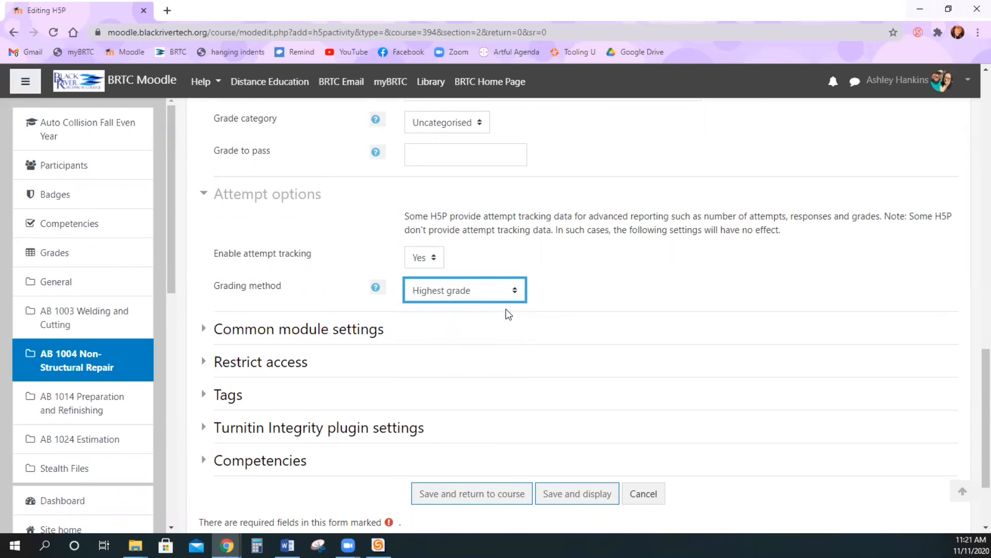
pyautogui.click(345, 337)
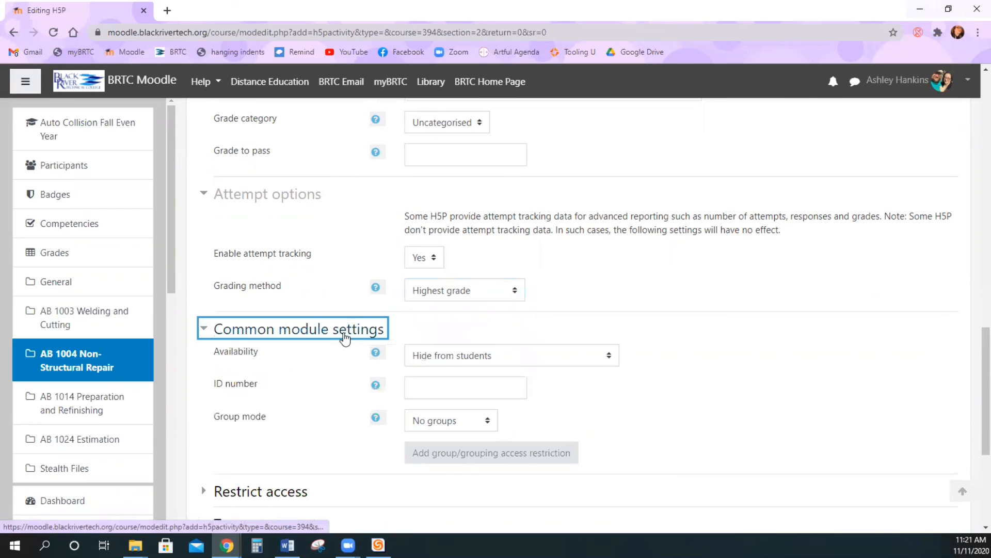
pyautogui.scroll(-2, 345, 336)
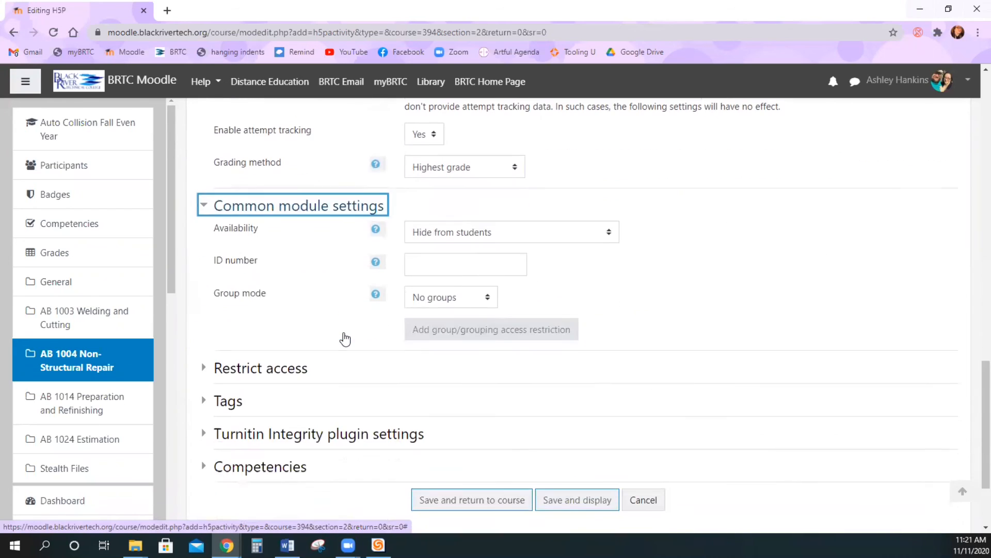
pyautogui.click(505, 500)
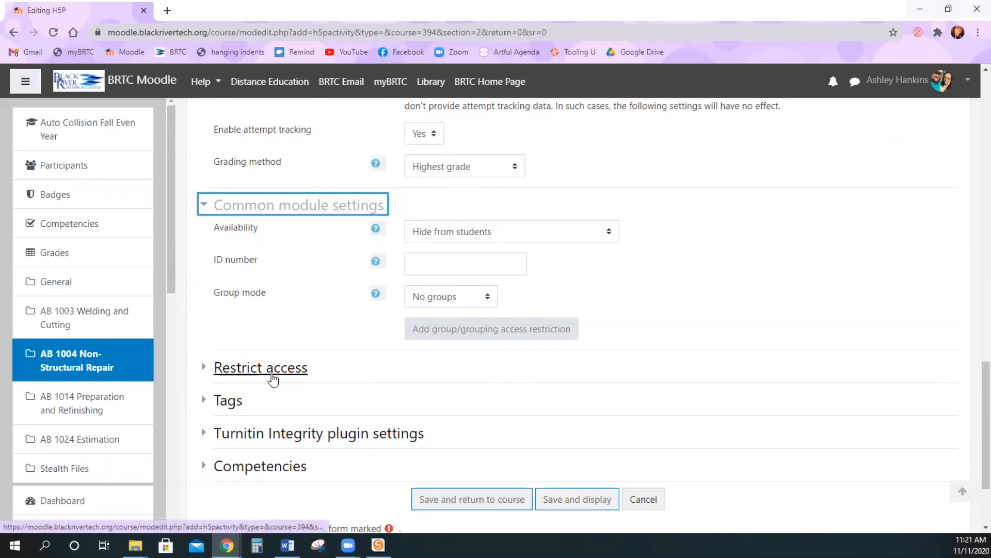
# Add a date restriction to the activity's access settings
pyautogui.click(273, 379)
pyautogui.scroll(-1, 317, 367)
pyautogui.click(439, 368)
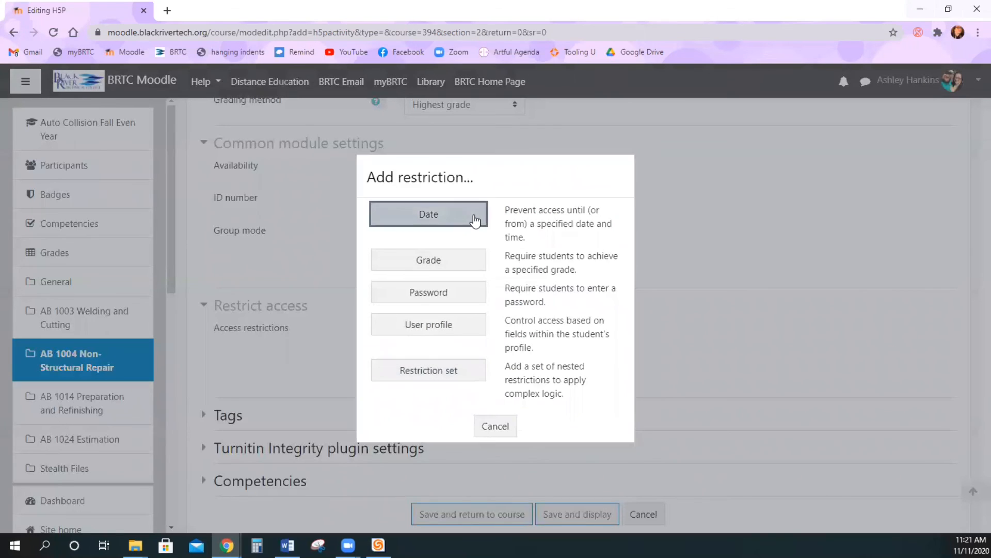
pyautogui.click(474, 219)
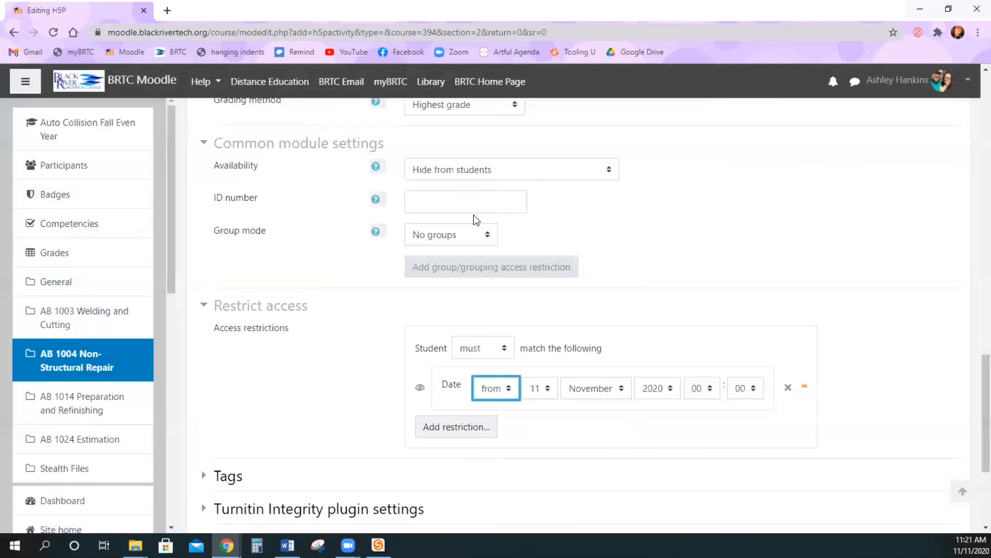
pyautogui.click(421, 391)
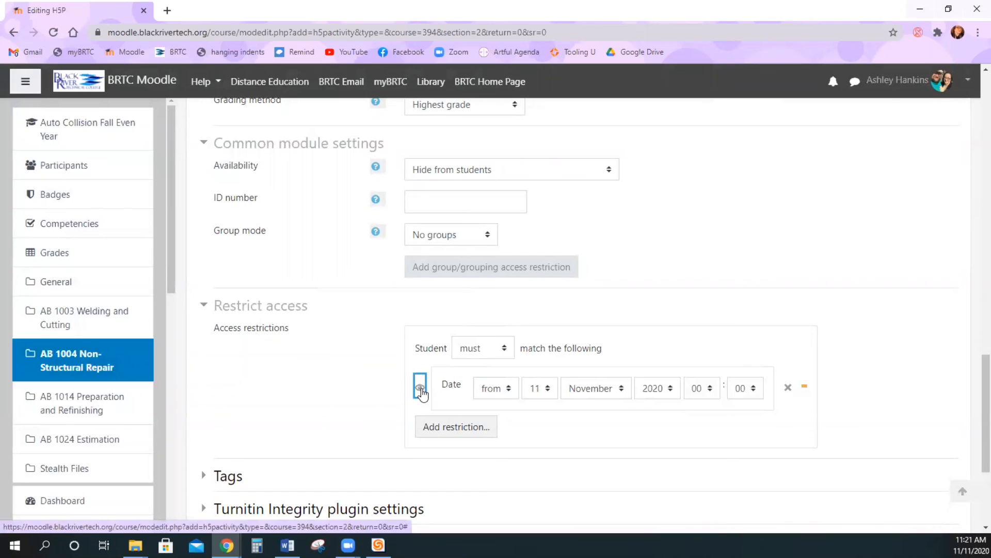
# Restrict access until 11 November 2020 at 23:55, then save the activity and return to the course
pyautogui.click(504, 392)
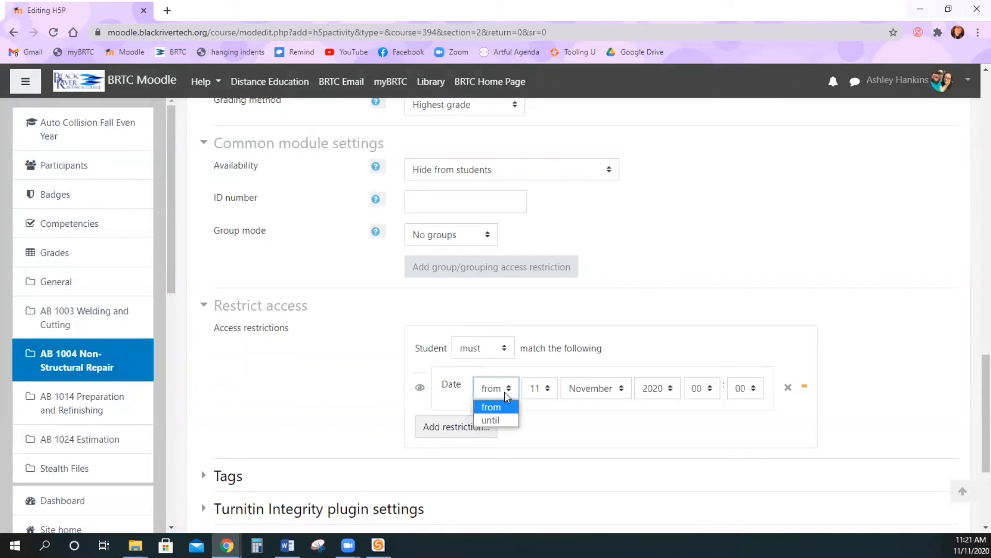
pyautogui.click(500, 420)
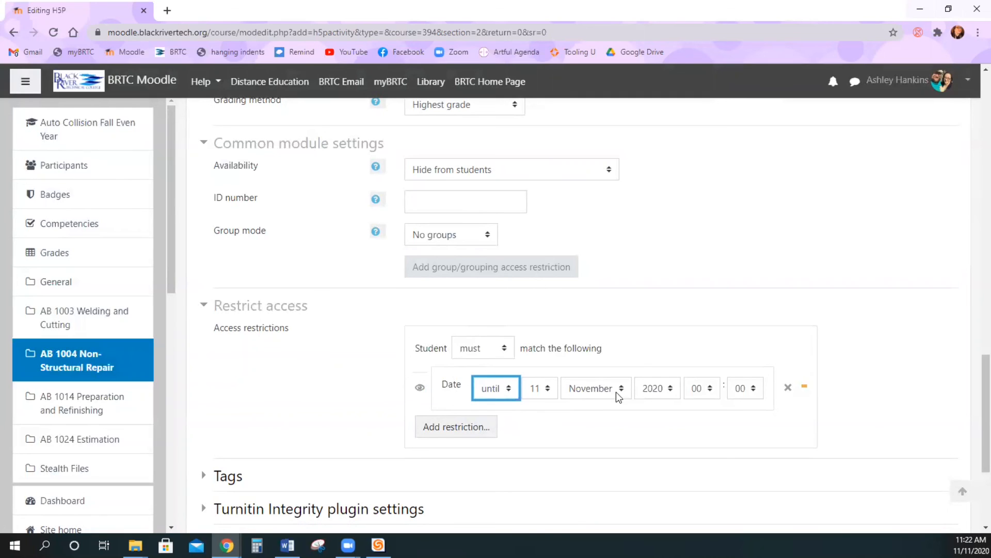
pyautogui.click(710, 390)
pyautogui.scroll(-2, 715, 365)
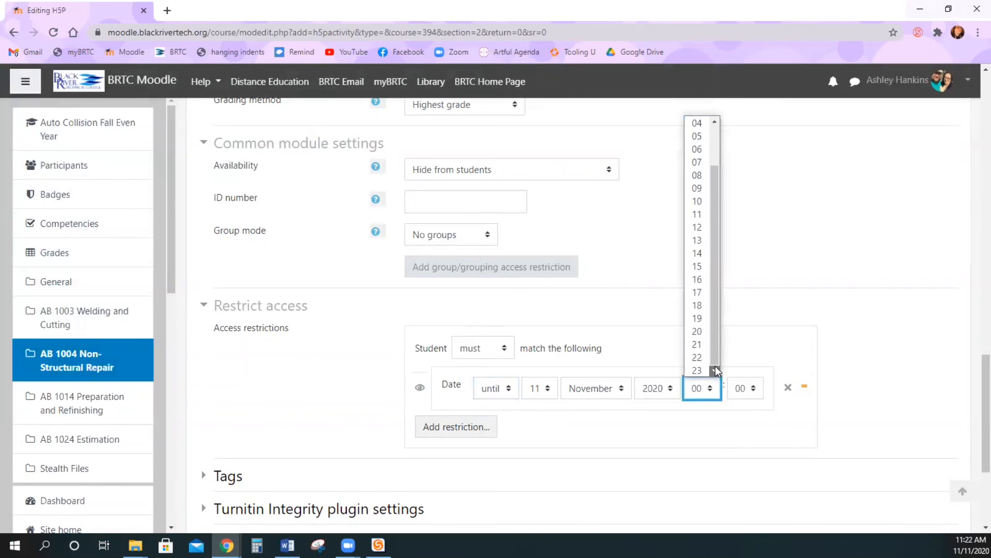
pyautogui.click(702, 370)
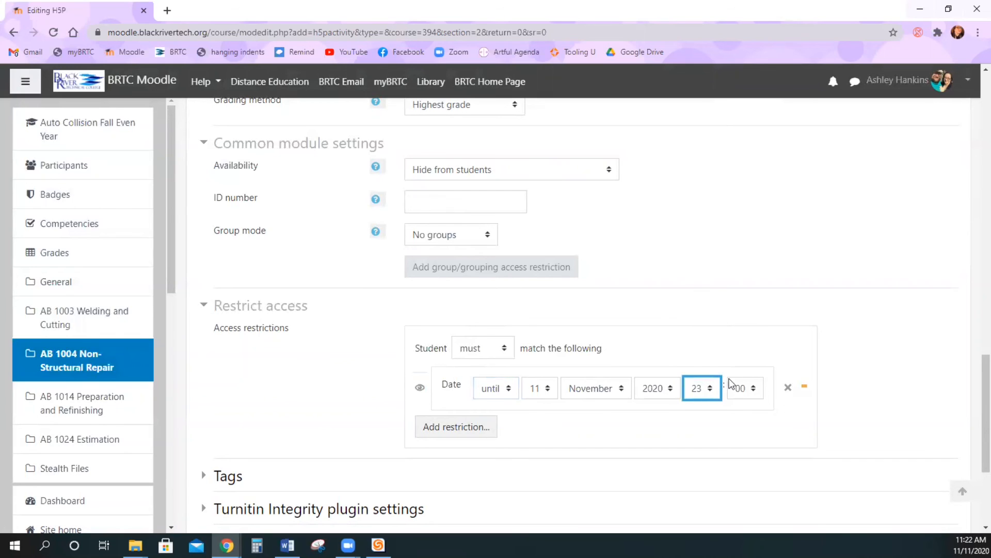
pyautogui.click(739, 392)
pyautogui.click(746, 376)
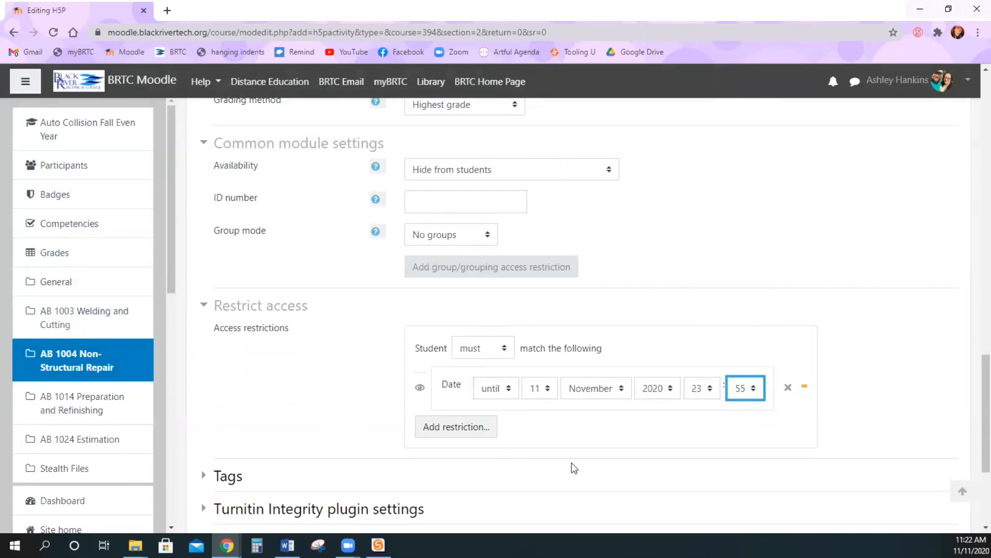
pyautogui.scroll(-2, 489, 469)
pyautogui.click(509, 457)
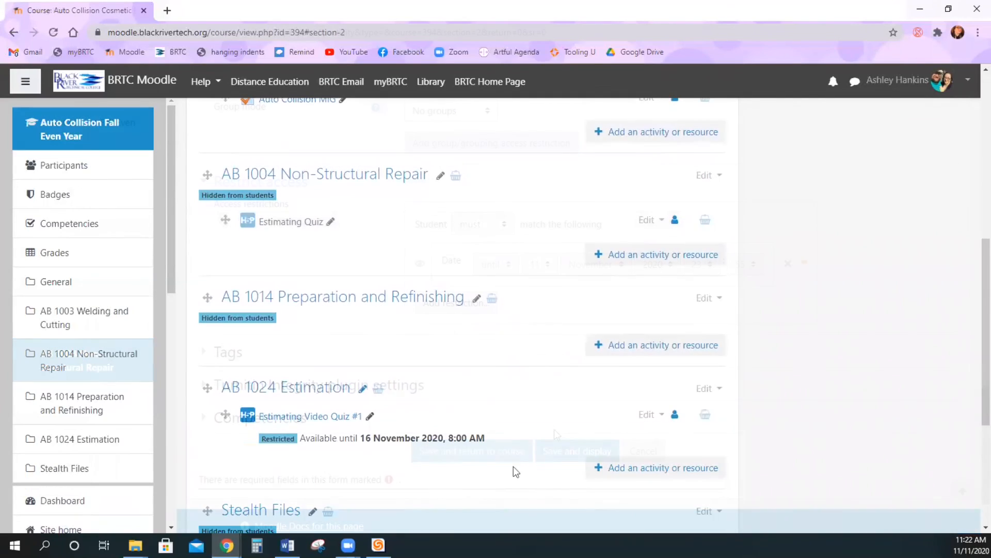